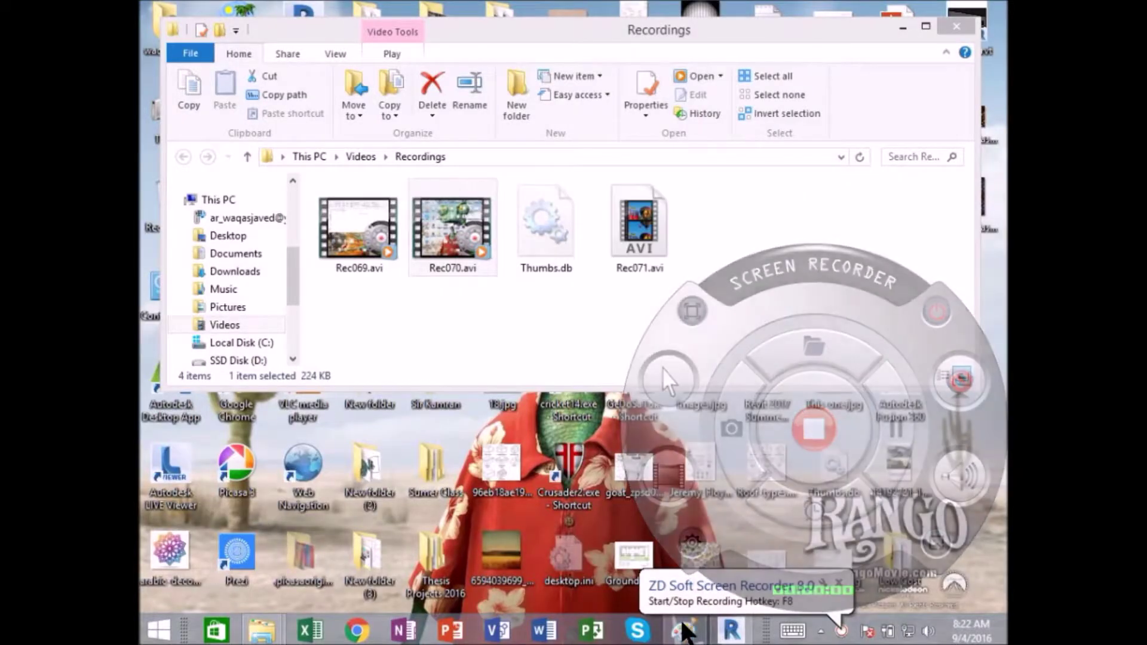
- Switch to Revit and open the Level 1 floor plan from the Project Browser
{"action": "left_click", "coordinate": [732, 633]}
{"action": "scroll", "coordinate": [594, 517], "scroll_direction": "down", "scroll_amount": 2}
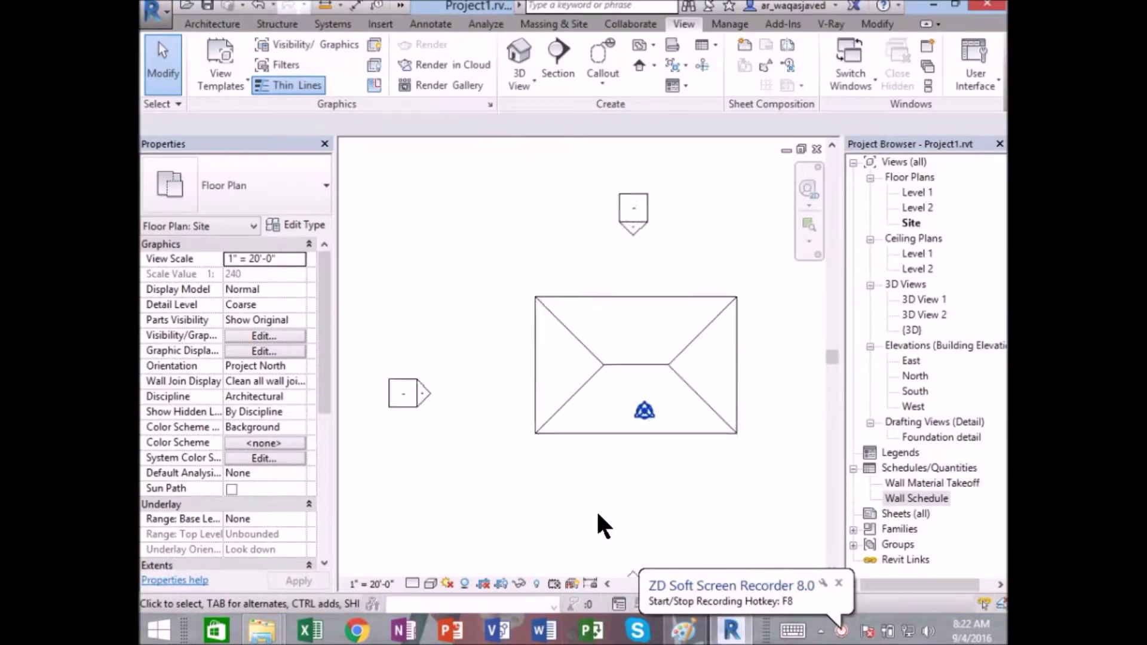
{"action": "left_click", "coordinate": [623, 385]}
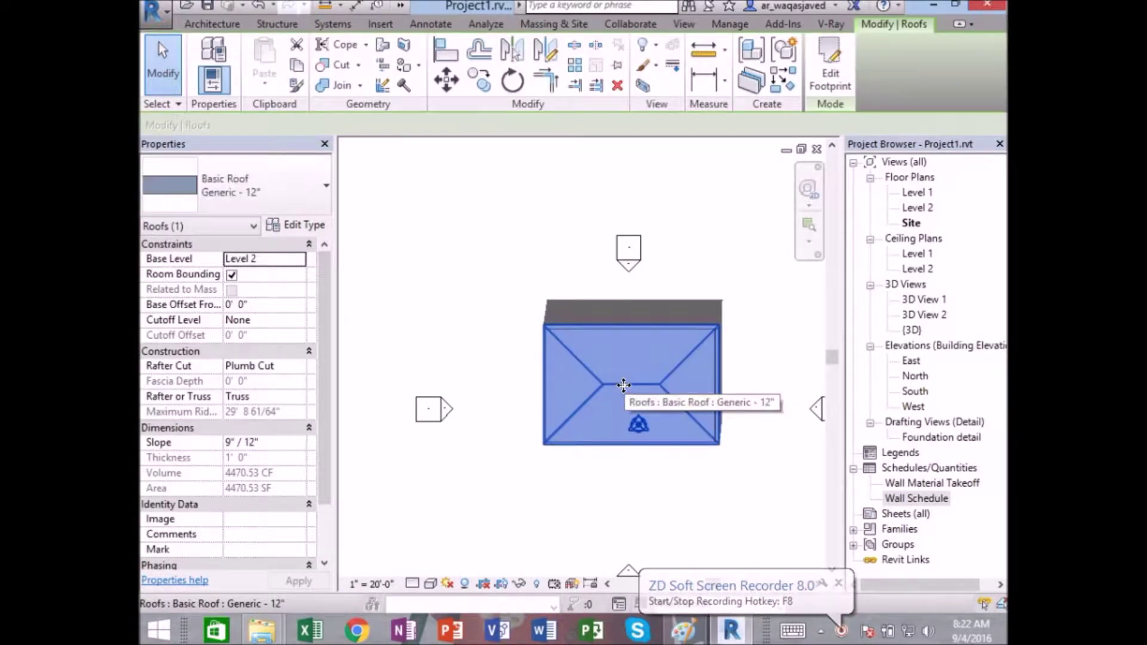
{"action": "left_click", "coordinate": [904, 191]}
{"action": "double_click", "coordinate": [904, 192]}
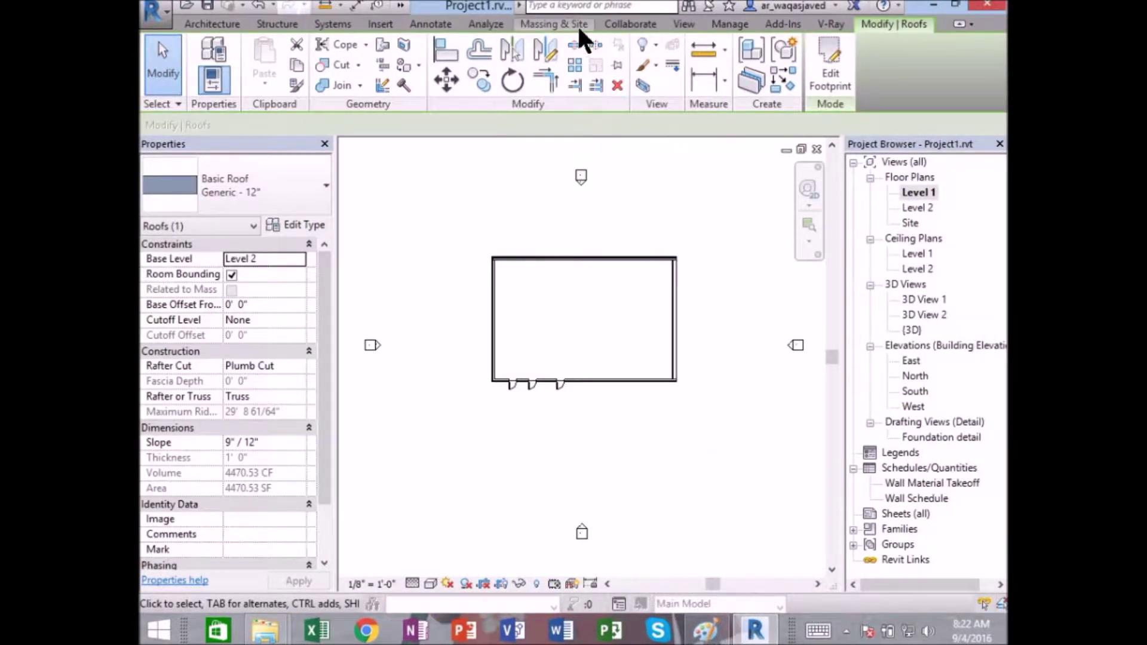
{"action": "left_click", "coordinate": [690, 23]}
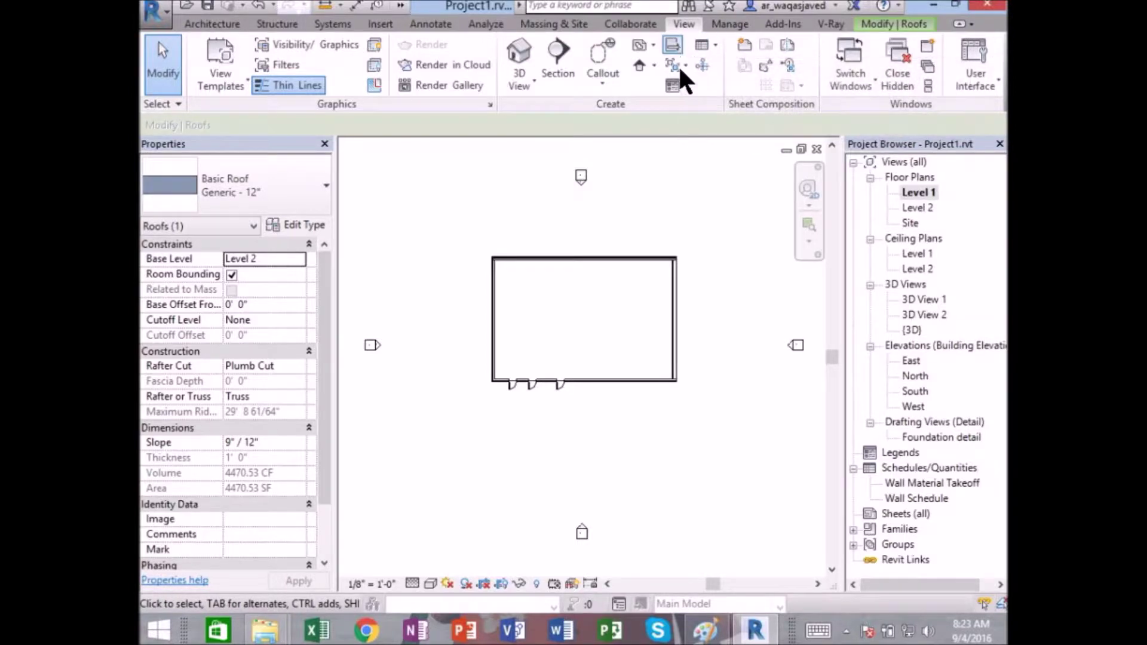
{"action": "left_click", "coordinate": [684, 85]}
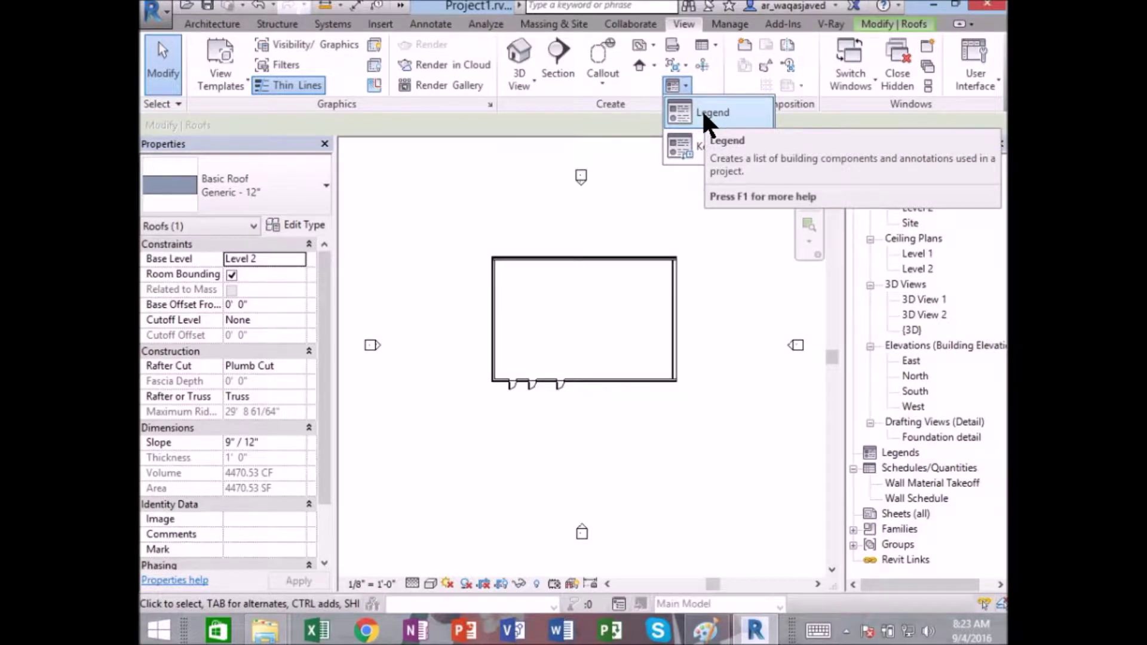
{"action": "mouse_move", "coordinate": [712, 113]}
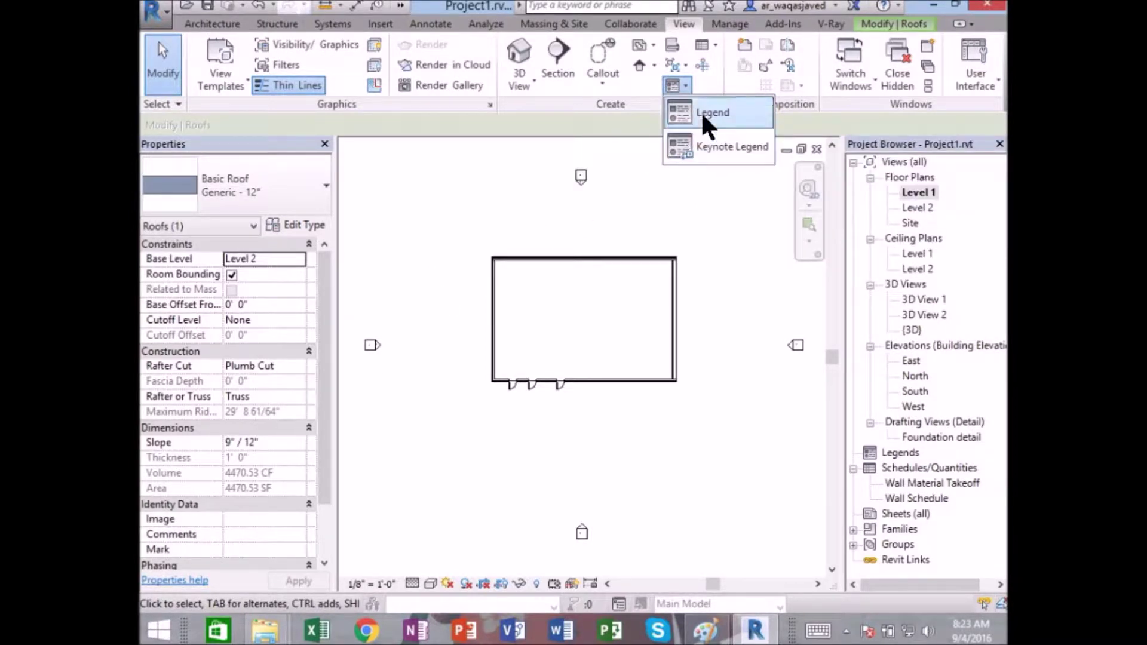
- Create a legend view named DOOR LEGENDS at 1/4" = 1'-0" scale
{"action": "left_click", "coordinate": [703, 117]}
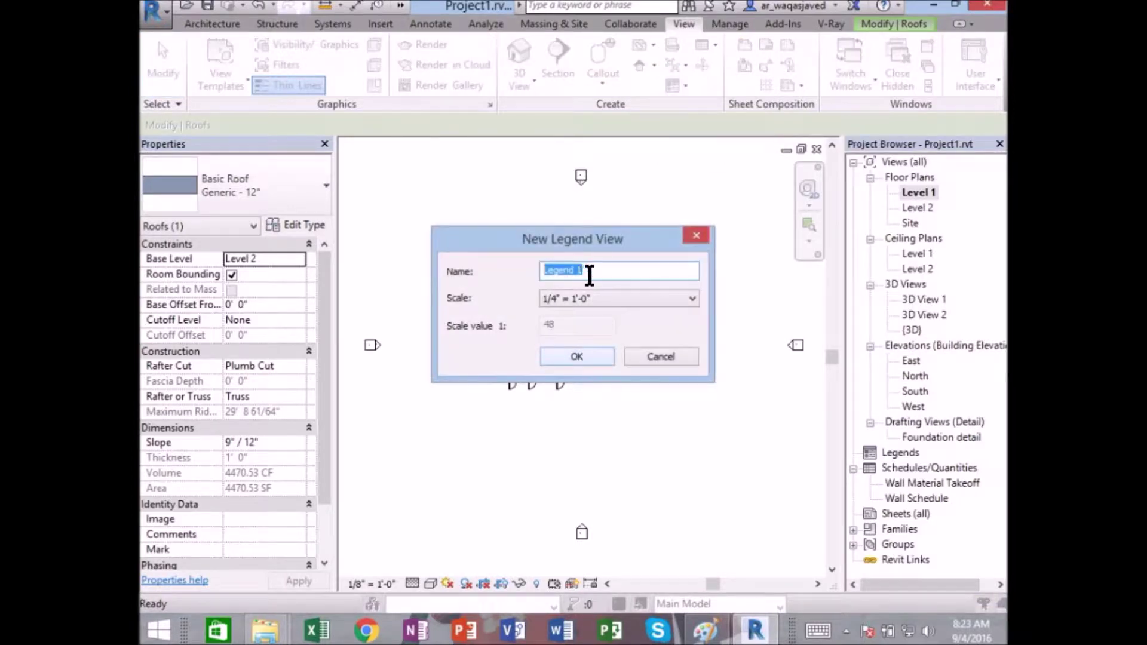
{"action": "type", "text": "DOOR LEGENDS"}
{"action": "left_click", "coordinate": [580, 301]}
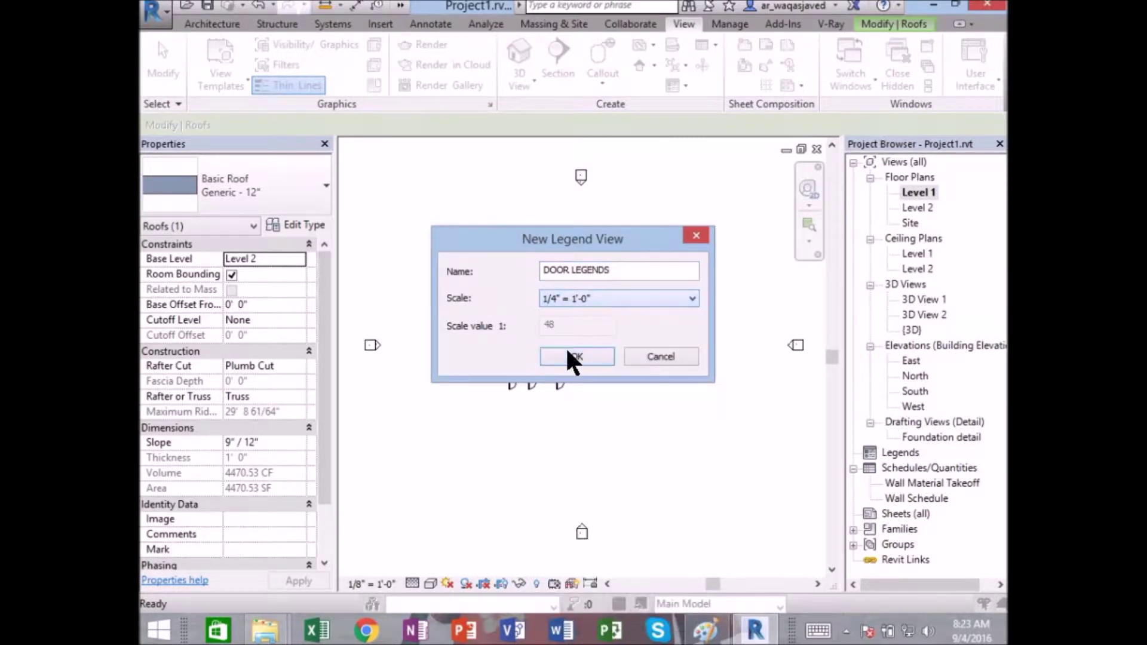
{"action": "left_click", "coordinate": [567, 359]}
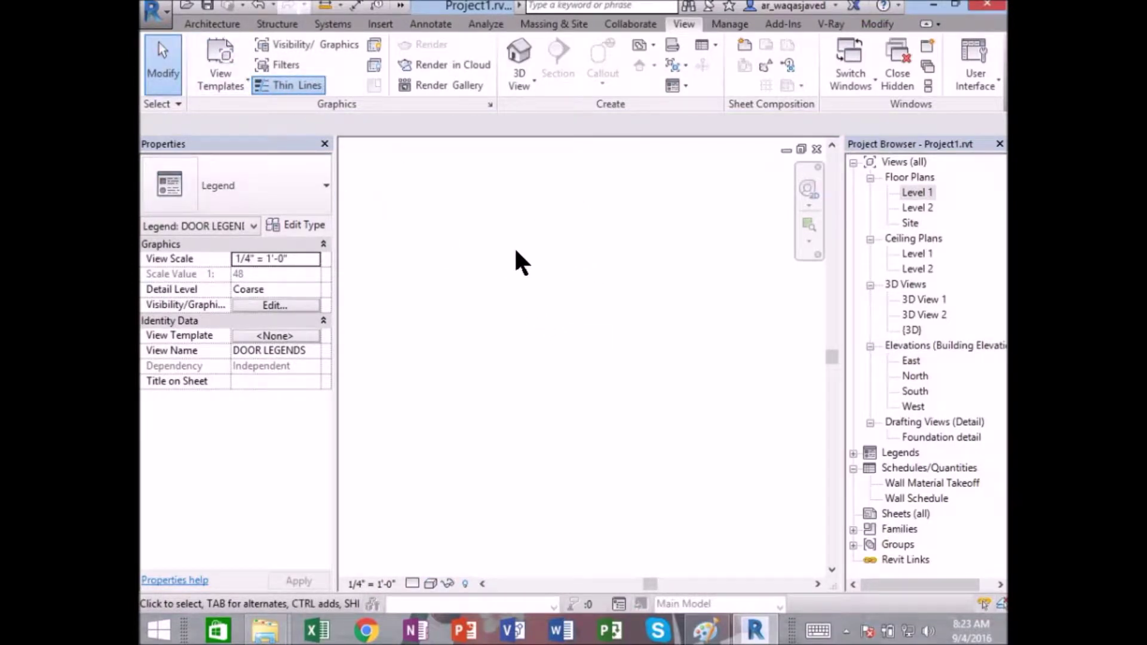
{"action": "left_click", "coordinate": [433, 24]}
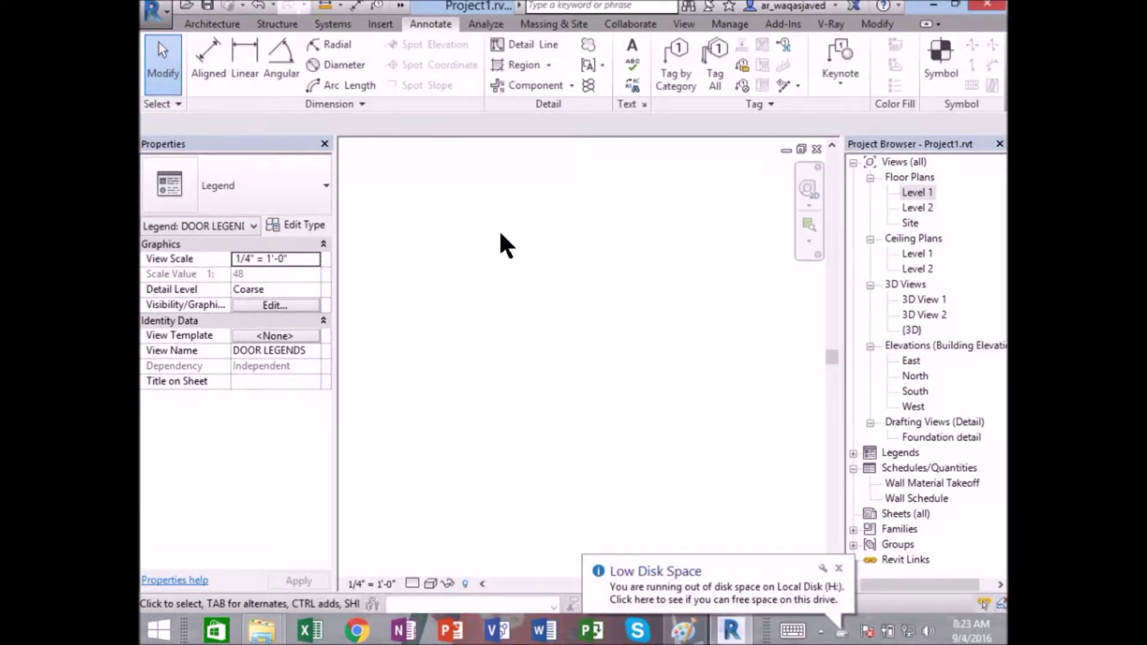
{"action": "left_click", "coordinate": [553, 84]}
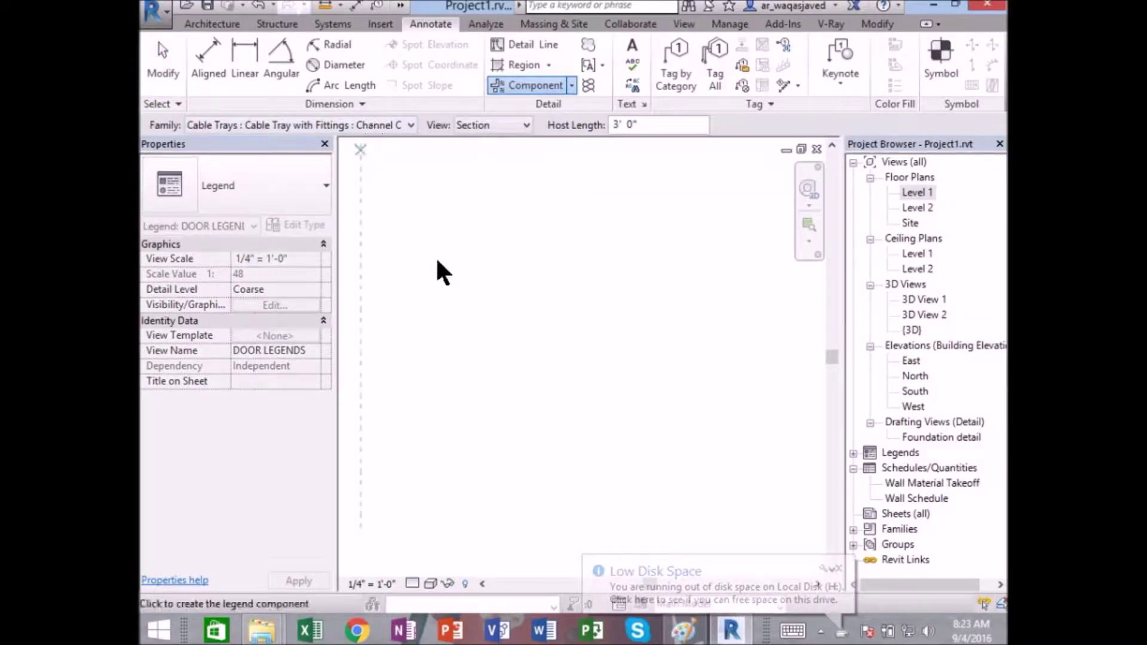
{"action": "left_click", "coordinate": [324, 125]}
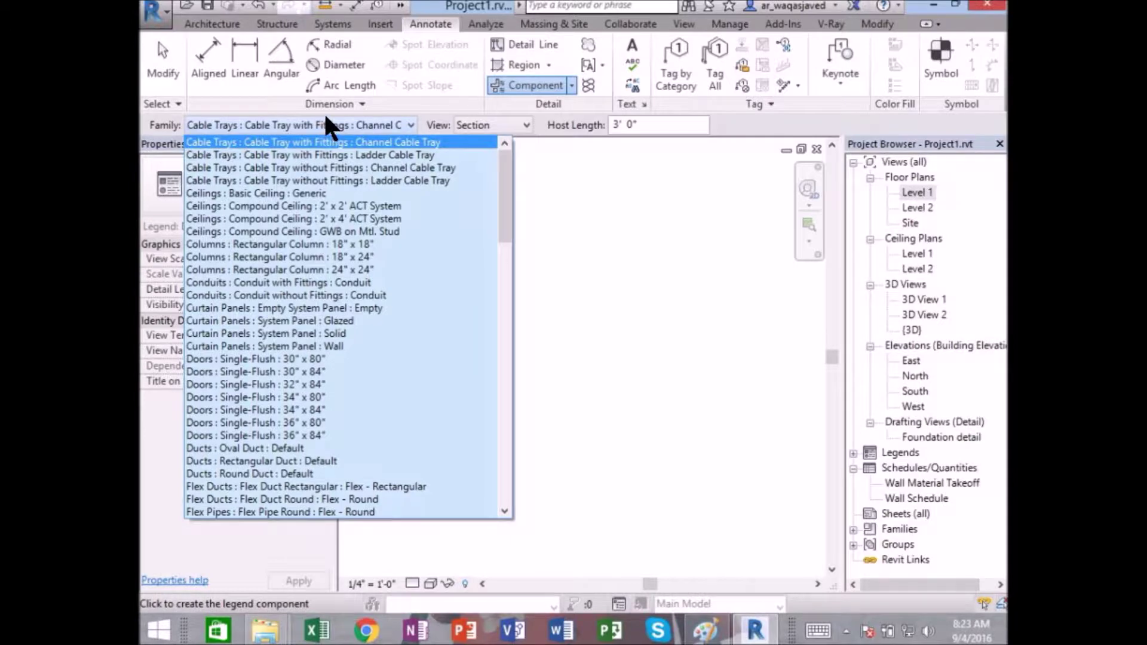
{"action": "left_click", "coordinate": [324, 106]}
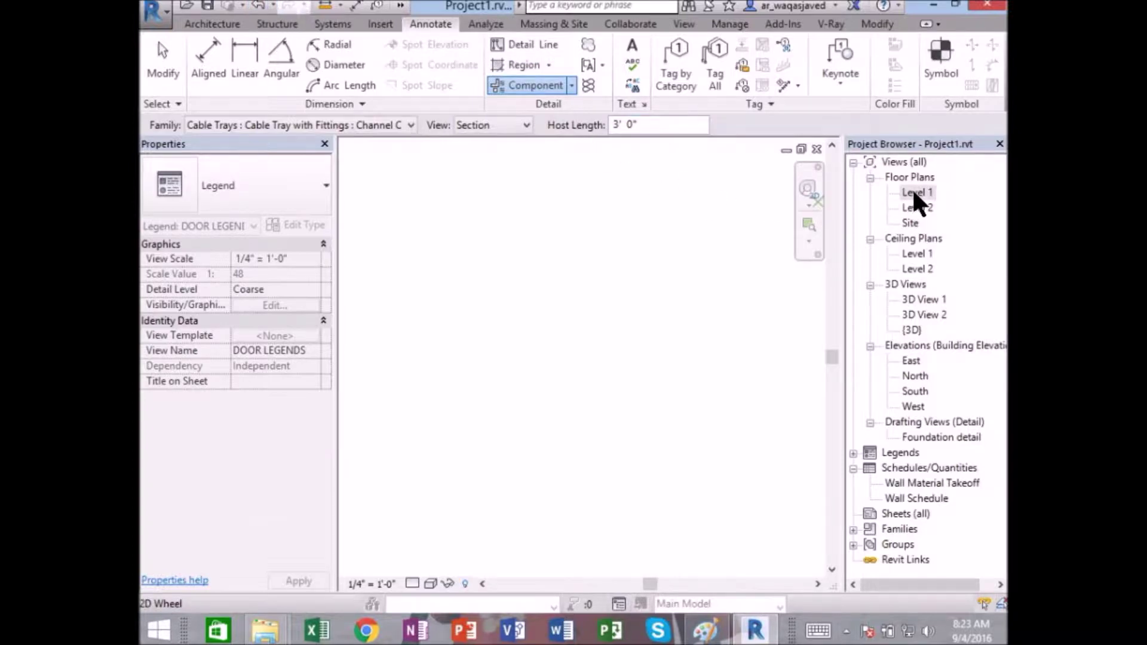
{"action": "double_click", "coordinate": [910, 221]}
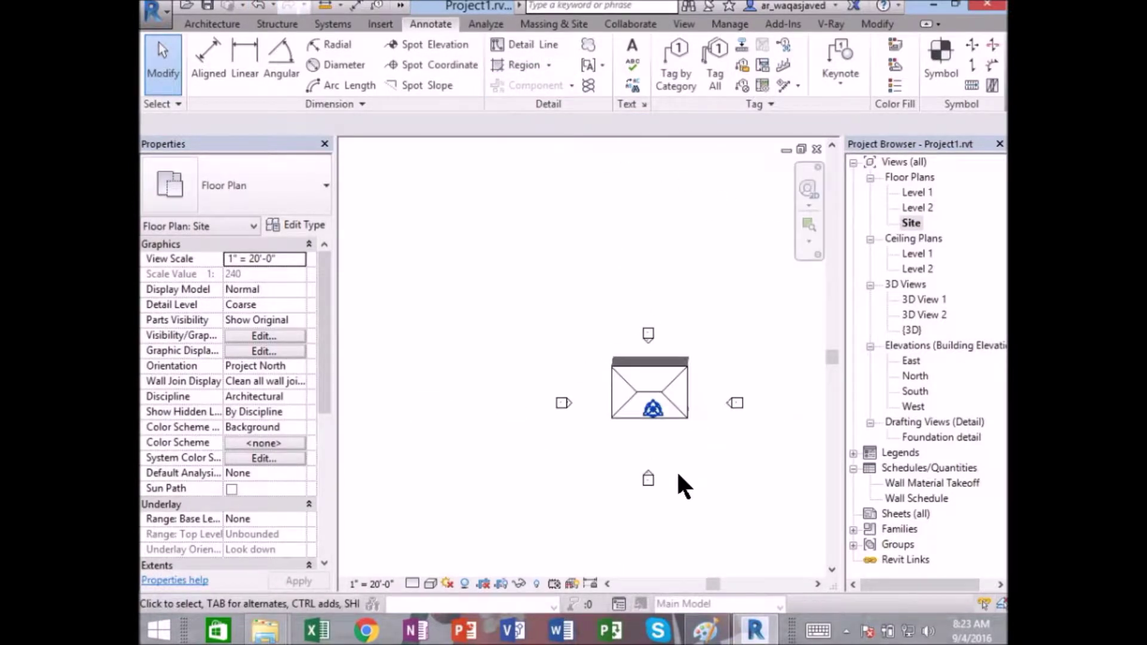
{"action": "left_click", "coordinate": [685, 24]}
{"action": "left_click", "coordinate": [519, 57]}
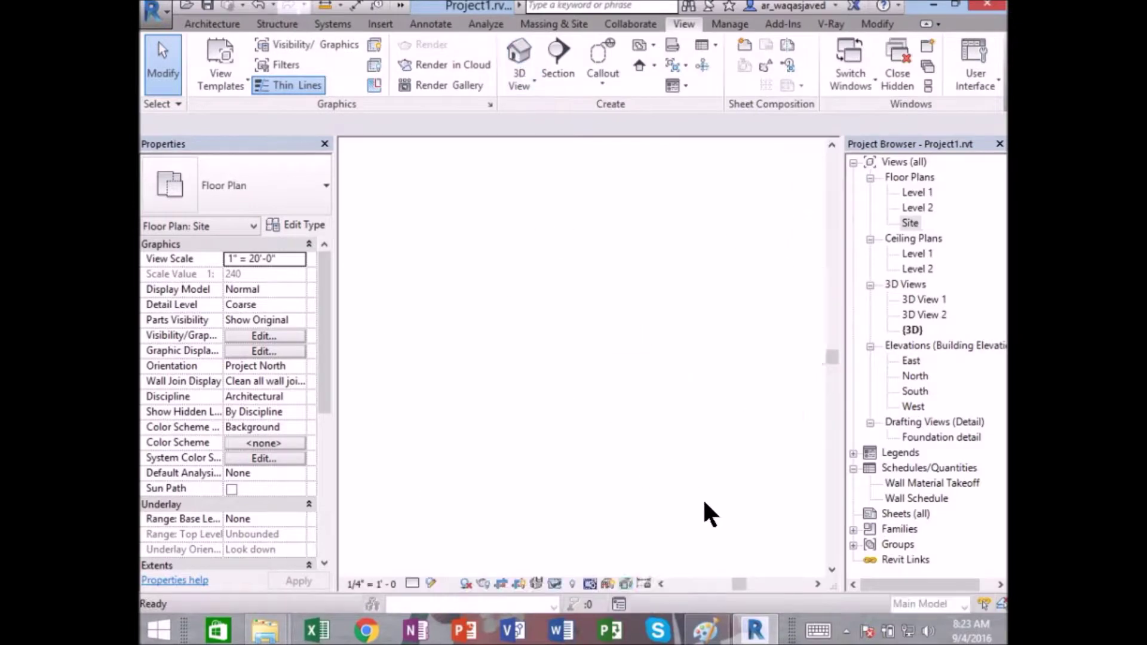
{"action": "middle_click_drag", "start_coordinate": [963, 523], "coordinate": [508, 509], "text": "shift"}
{"action": "scroll", "coordinate": [513, 445], "scroll_direction": "up", "scroll_amount": 5}
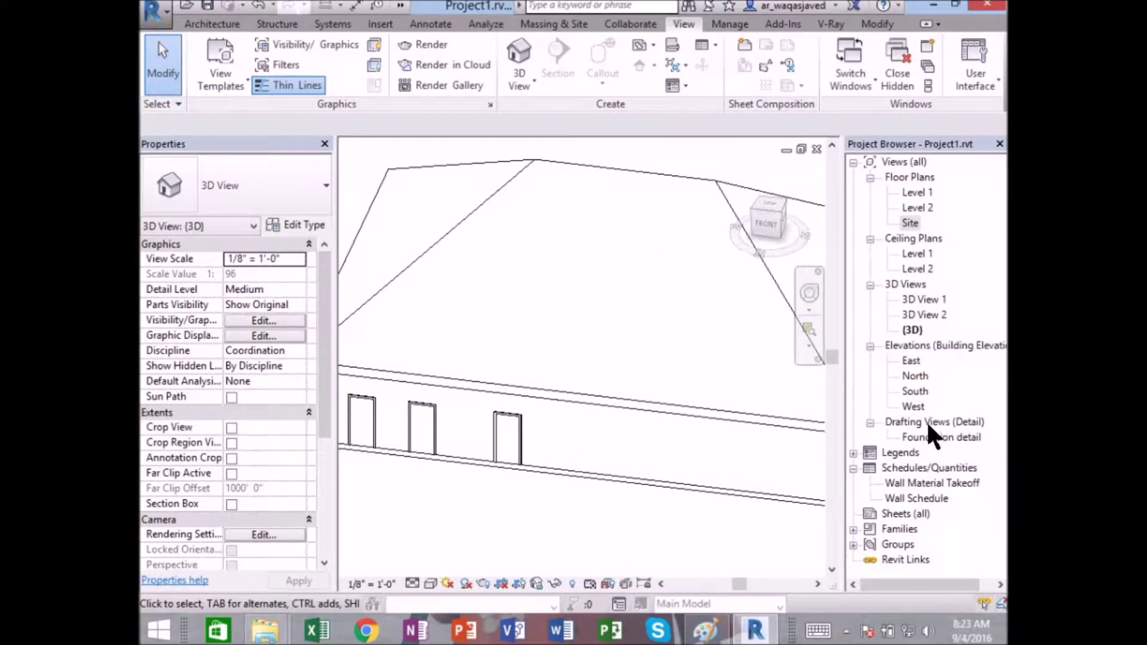
{"action": "left_click", "coordinate": [922, 440]}
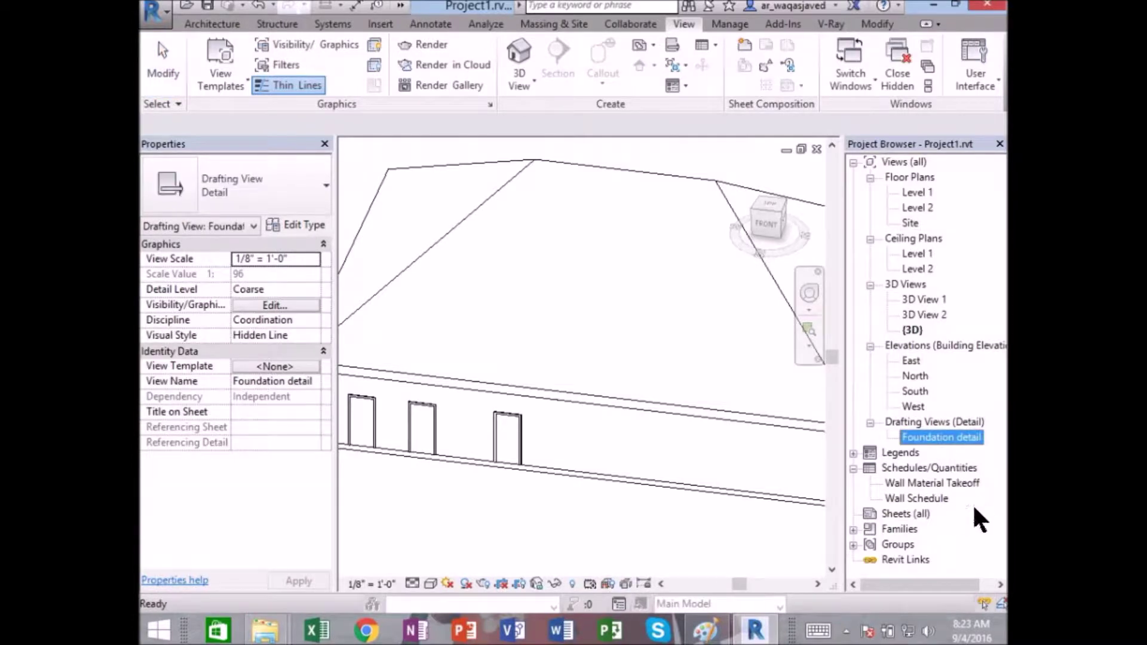
{"action": "left_click", "coordinate": [853, 453]}
{"action": "double_click", "coordinate": [905, 468]}
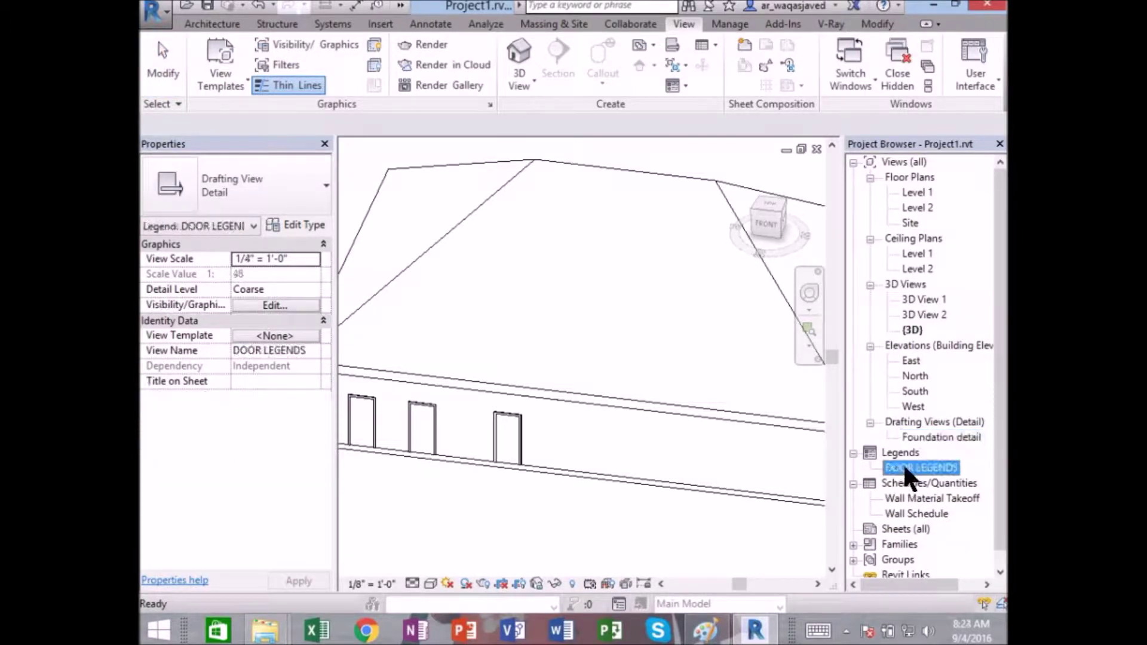
{"action": "left_click", "coordinate": [431, 24]}
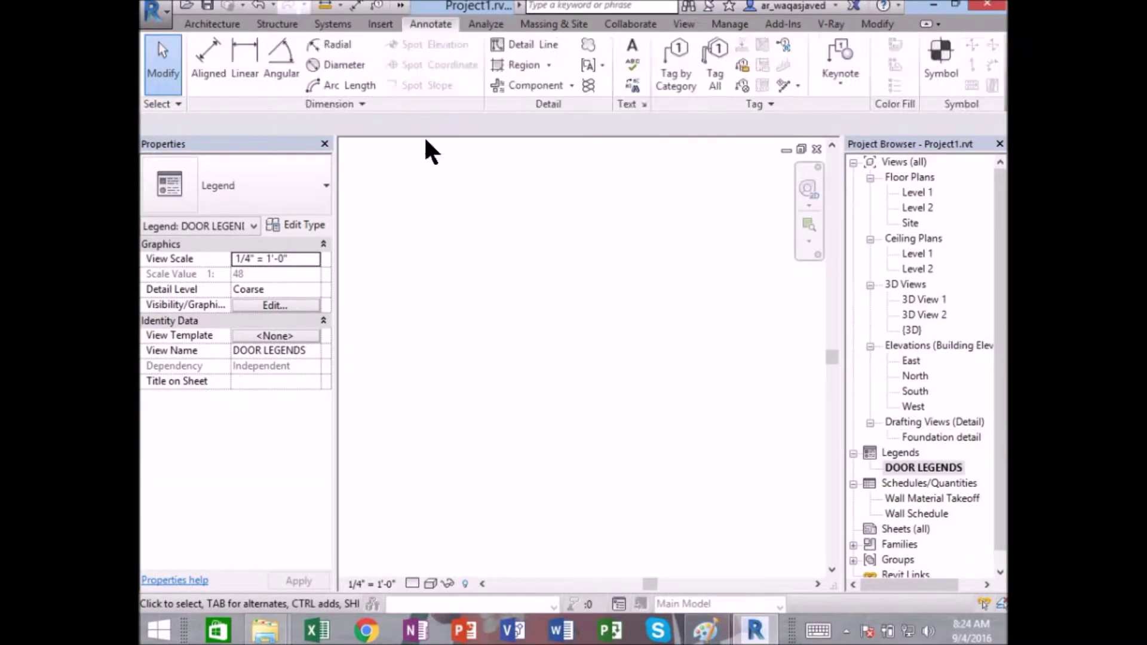
{"action": "left_click", "coordinate": [515, 81]}
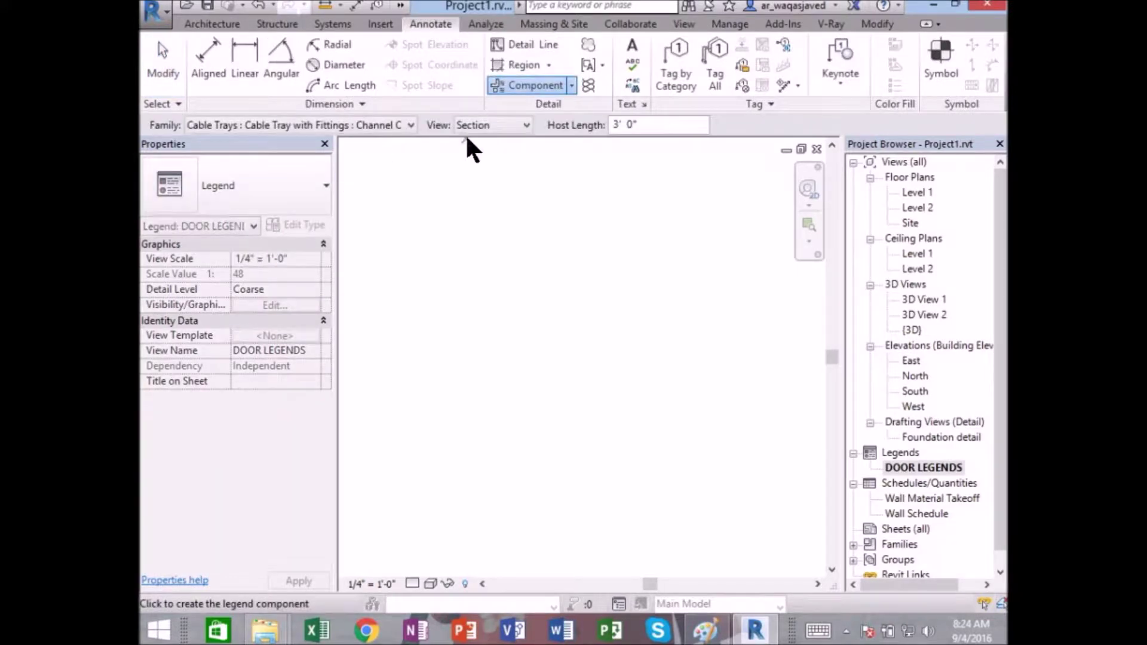
- Choose Doors : Single-Flush : 30" x 80" as the legend component family
{"action": "left_click", "coordinate": [266, 125]}
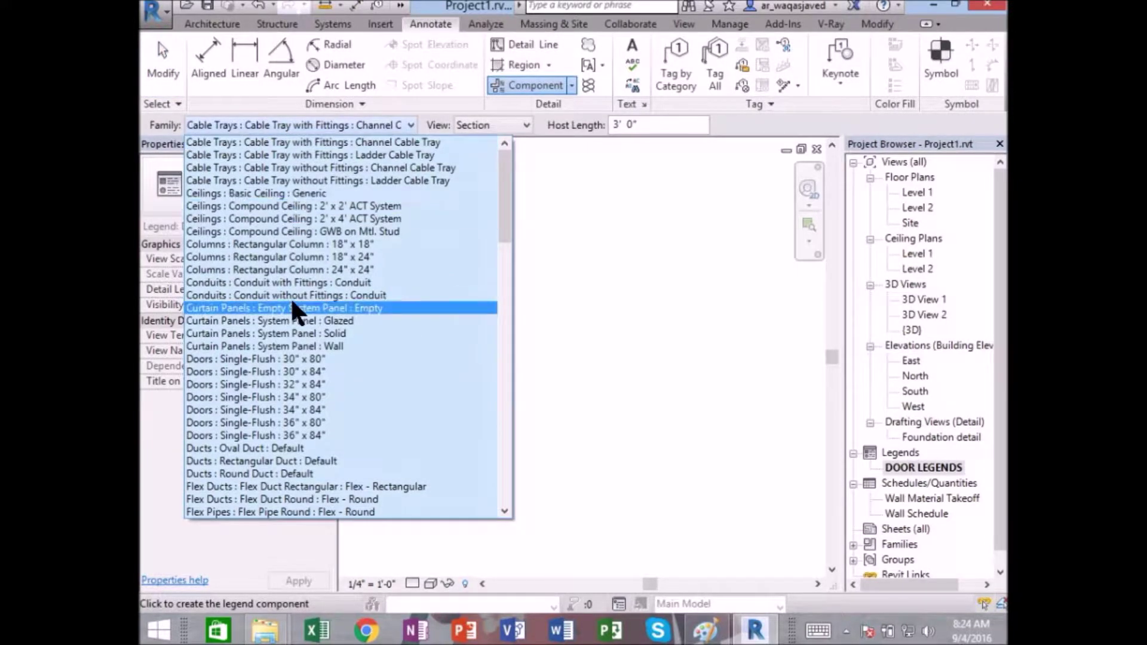
{"action": "scroll", "coordinate": [289, 320], "scroll_direction": "down", "scroll_amount": 1}
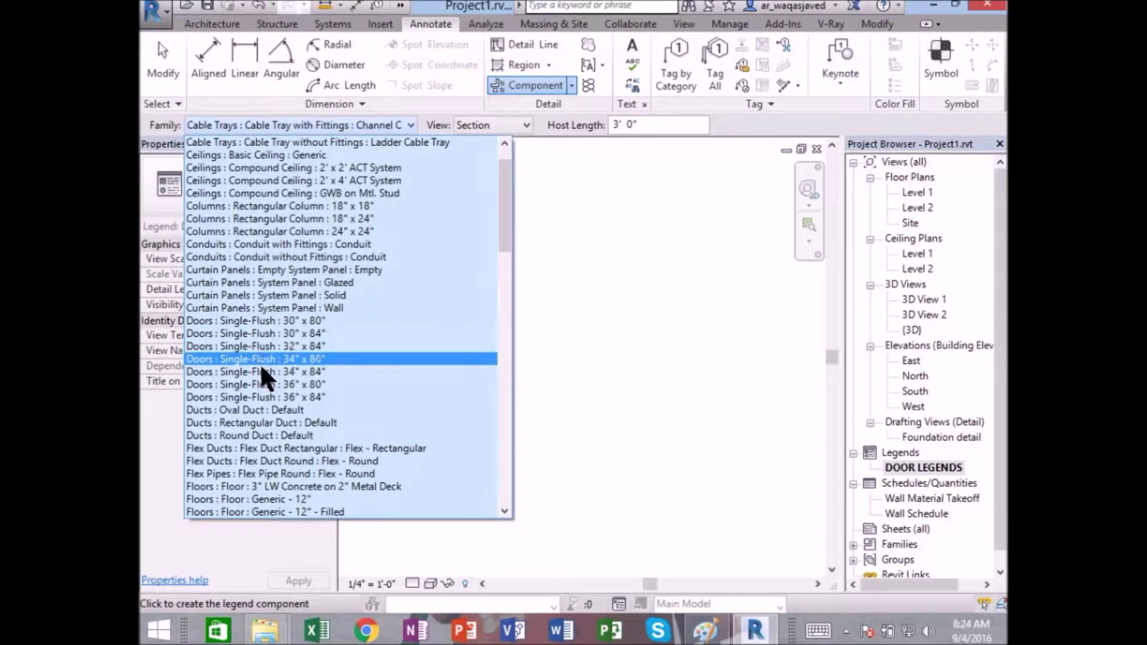
{"action": "scroll", "coordinate": [260, 364], "scroll_direction": "down", "scroll_amount": 1}
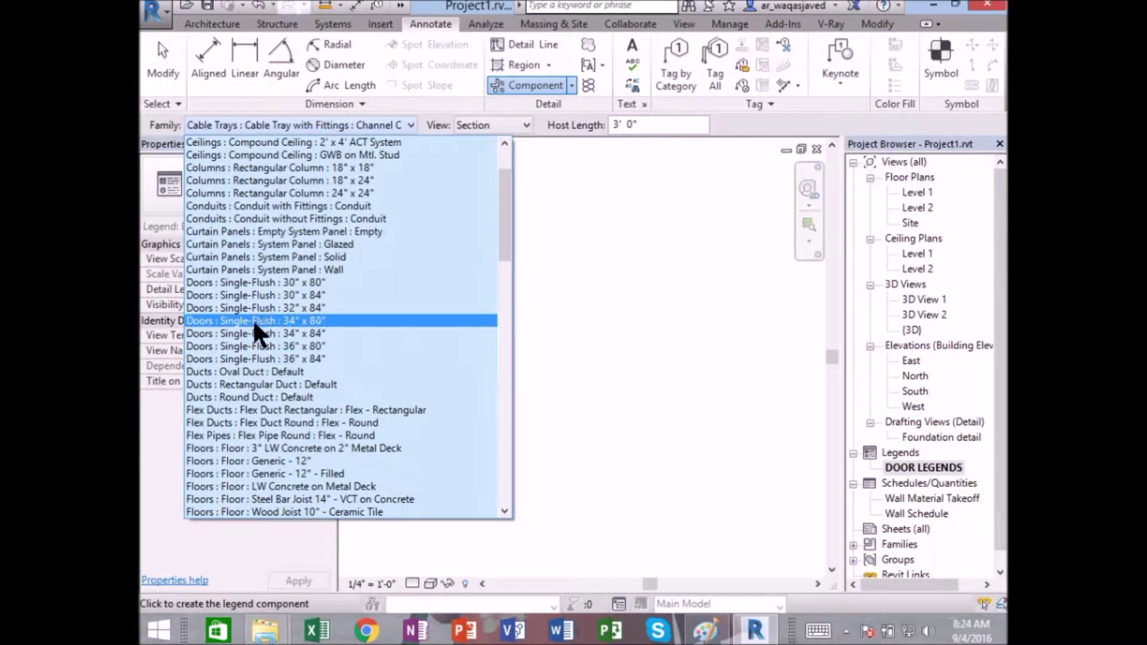
{"action": "left_click", "coordinate": [256, 284]}
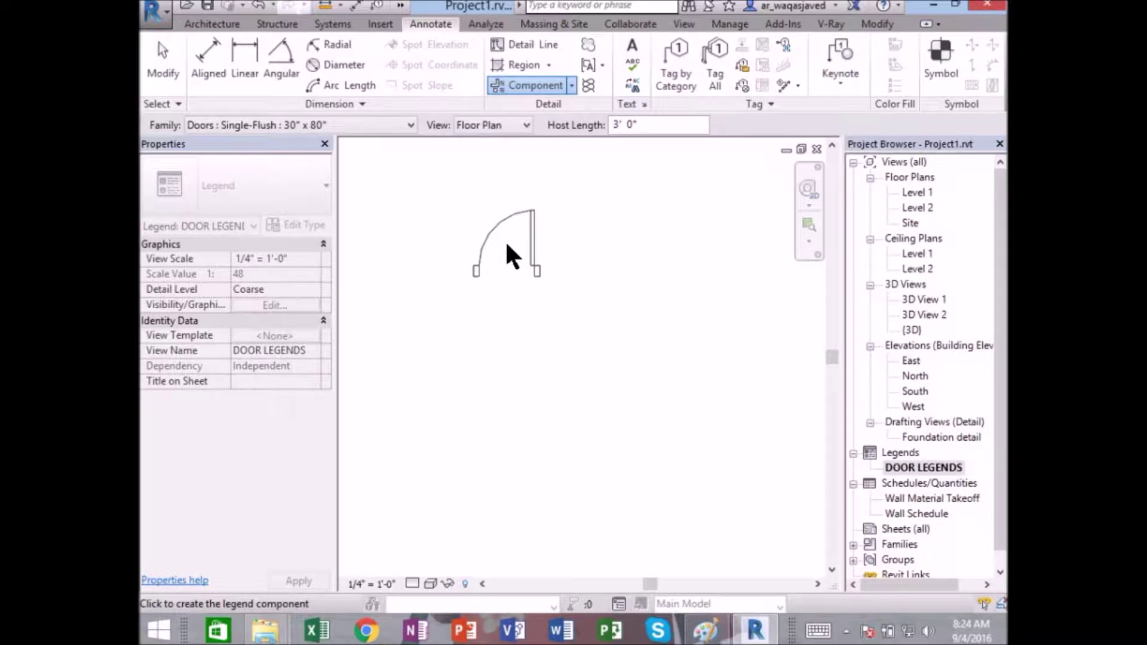
- Place the door plan symbol near the legend top and copy it below
{"action": "left_click", "coordinate": [506, 245]}
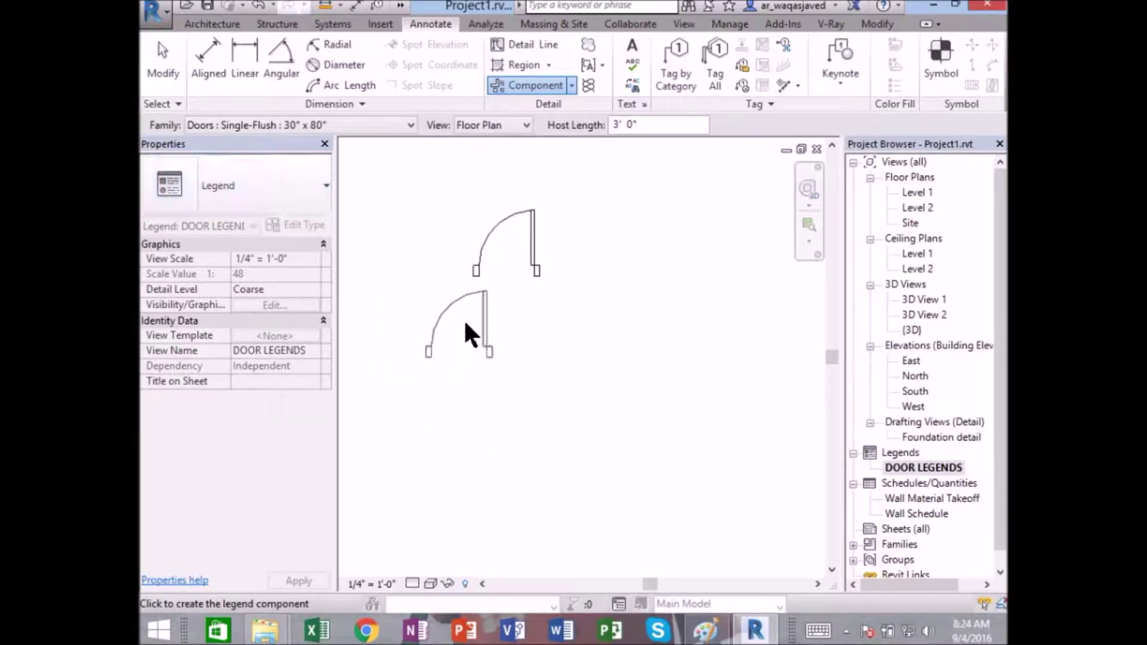
{"action": "key", "text": "Escape"}
{"action": "key", "text": "Escape"}
{"action": "left_click", "coordinate": [533, 235]}
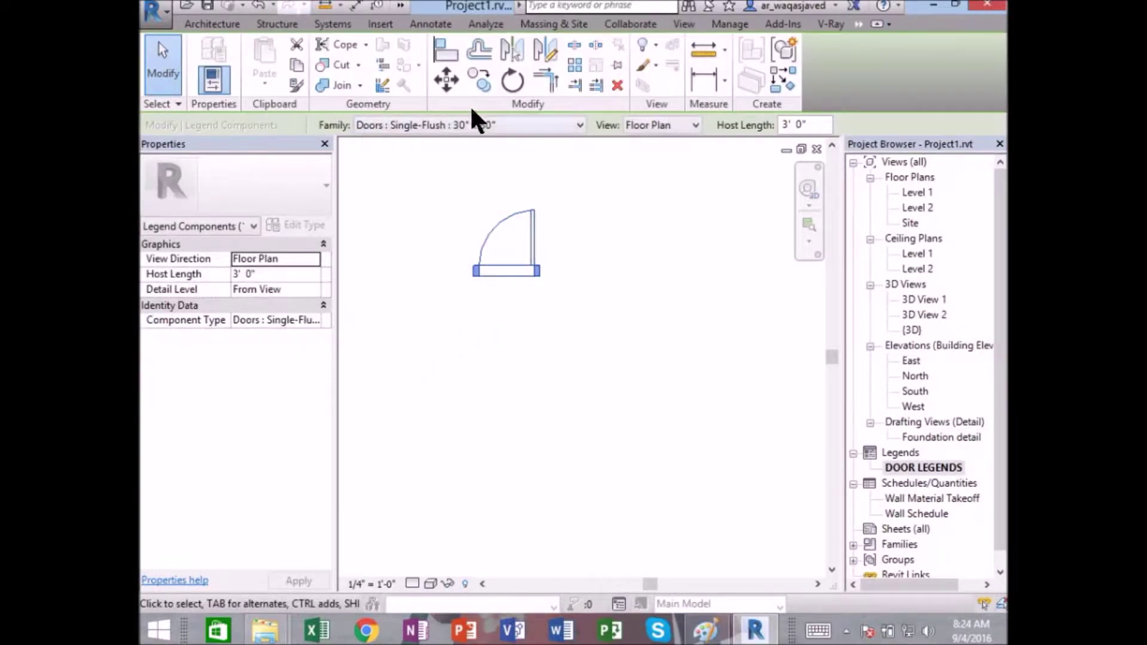
{"action": "key", "text": "c"}
{"action": "key", "text": "o"}
{"action": "left_click", "coordinate": [534, 210]}
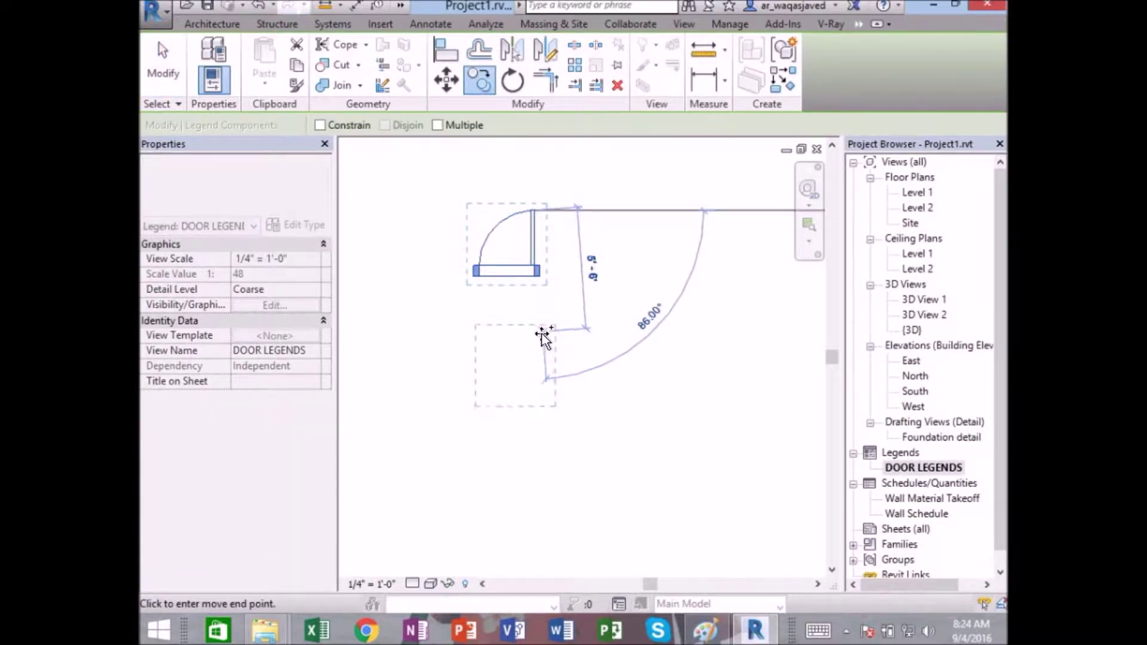
{"action": "left_click", "coordinate": [542, 335]}
{"action": "key", "text": "Escape"}
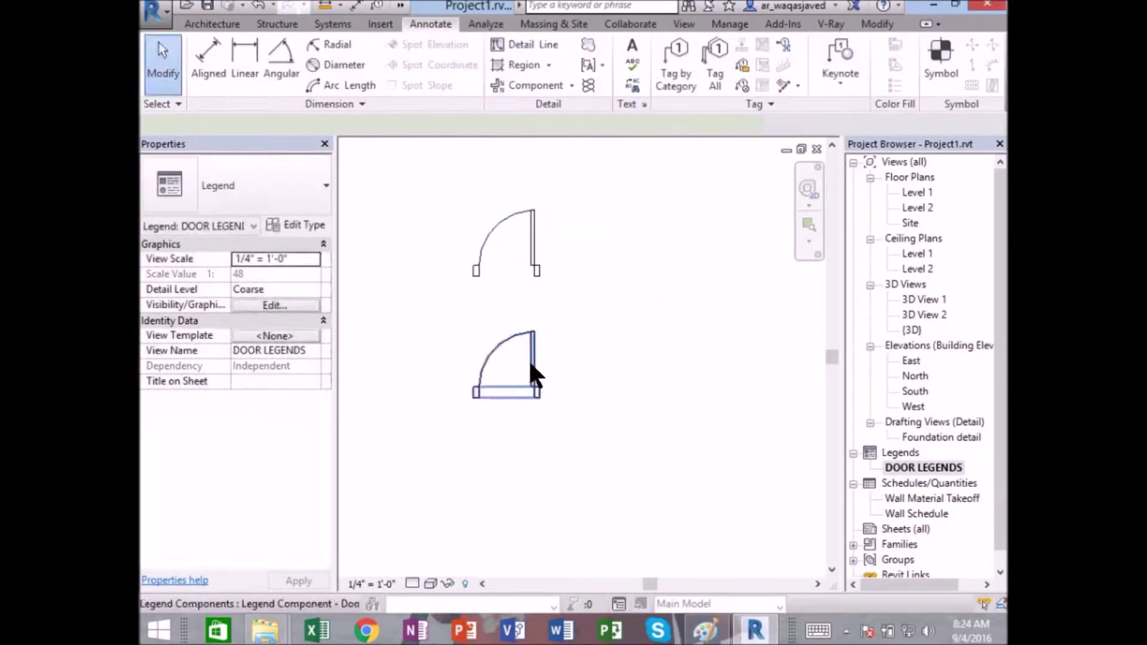
- Set the lower door copy to Elevation: Front and reposition it
{"action": "left_click", "coordinate": [531, 365]}
{"action": "left_click", "coordinate": [675, 125]}
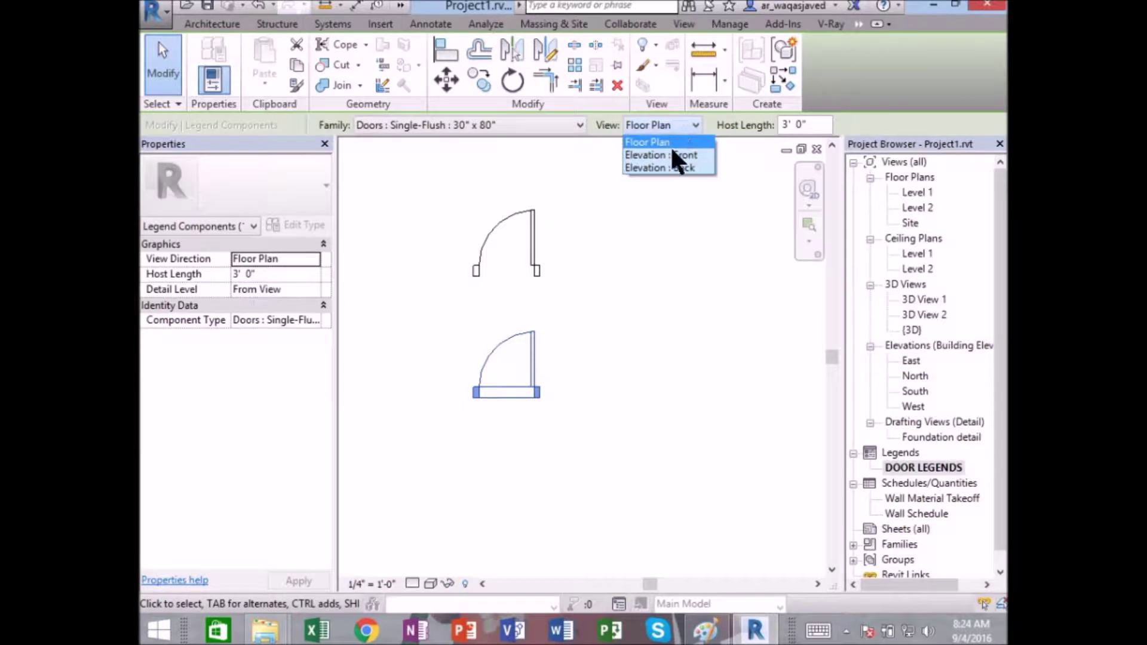
{"action": "left_click", "coordinate": [672, 155]}
{"action": "left_click", "coordinate": [634, 373]}
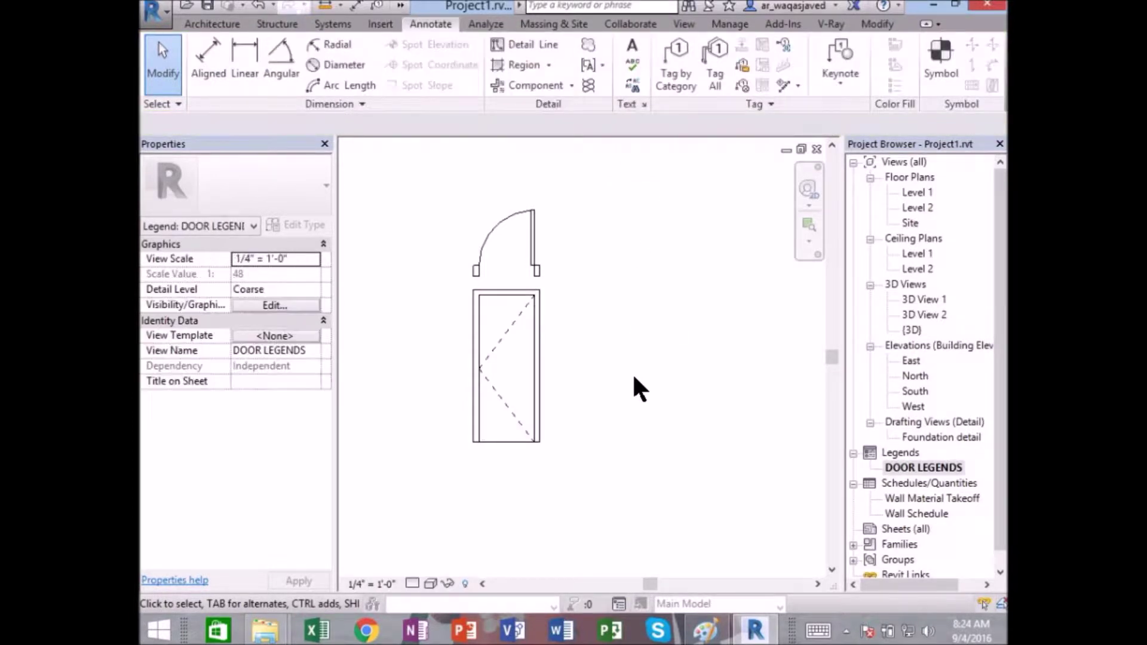
{"action": "left_click_drag", "start_coordinate": [532, 371], "coordinate": [489, 304]}
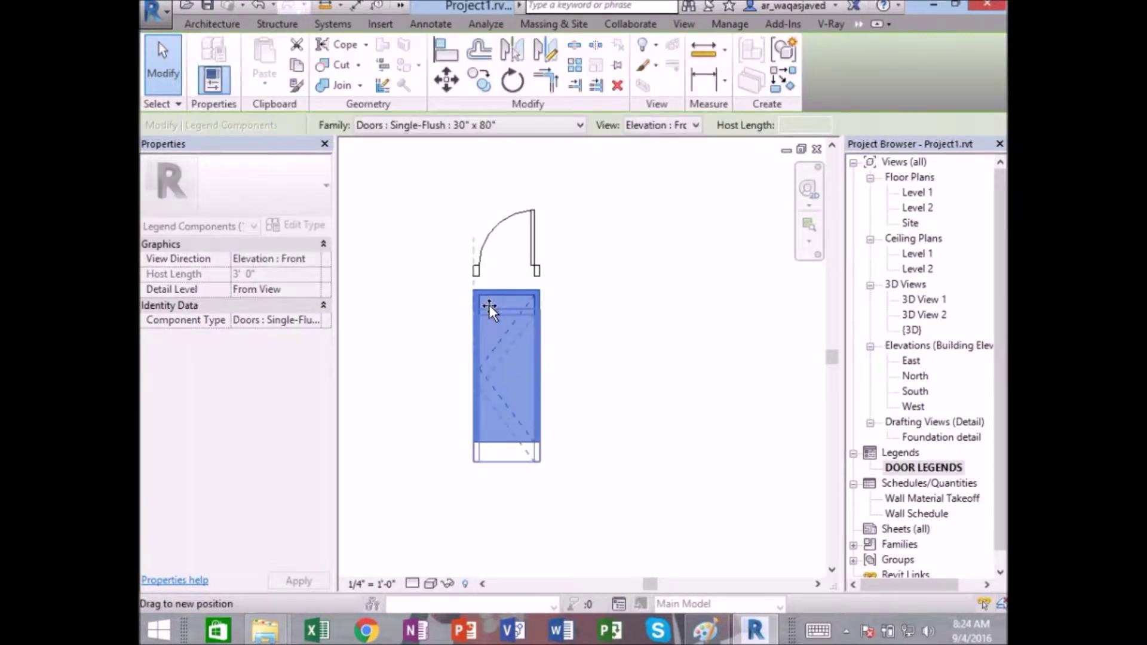
{"action": "left_click", "coordinate": [613, 345]}
- Switch the legend's visual style to Realistic and close the DOOR LEGENDS view
{"action": "scroll", "coordinate": [616, 342], "scroll_direction": "down", "scroll_amount": 2}
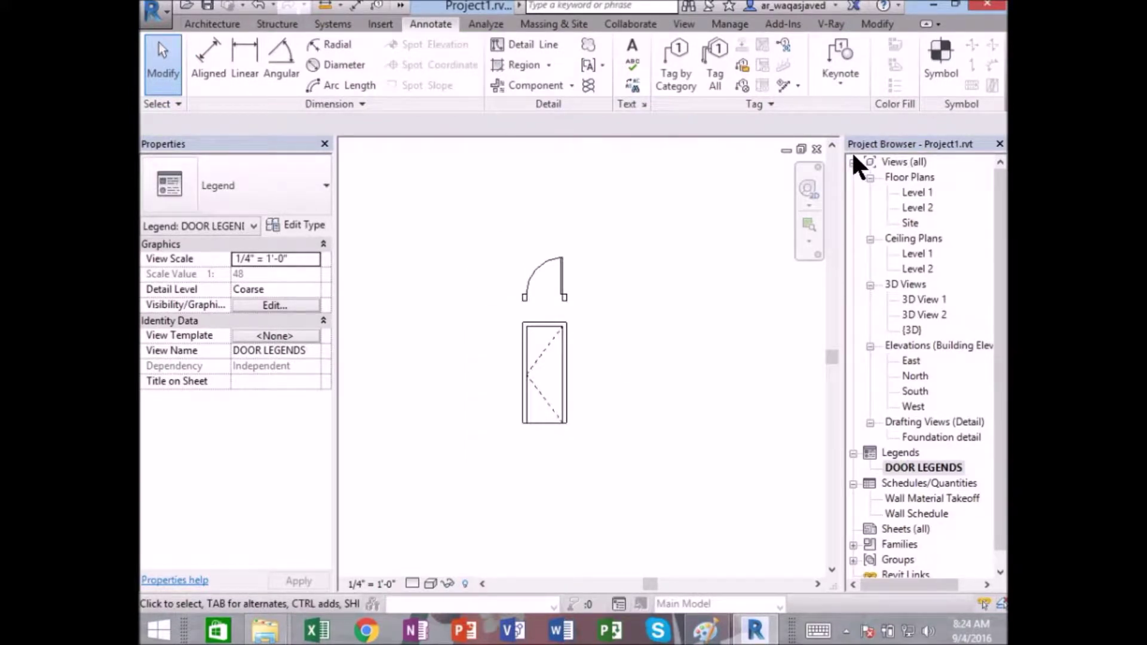
{"action": "left_click", "coordinate": [432, 587]}
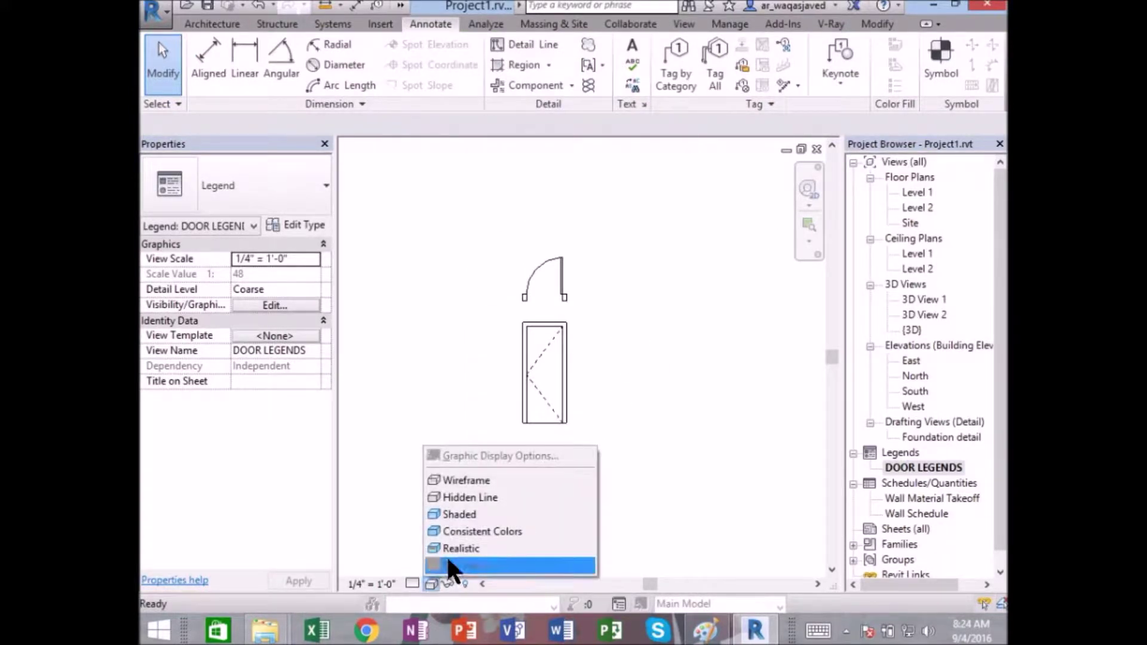
{"action": "left_click", "coordinate": [453, 551]}
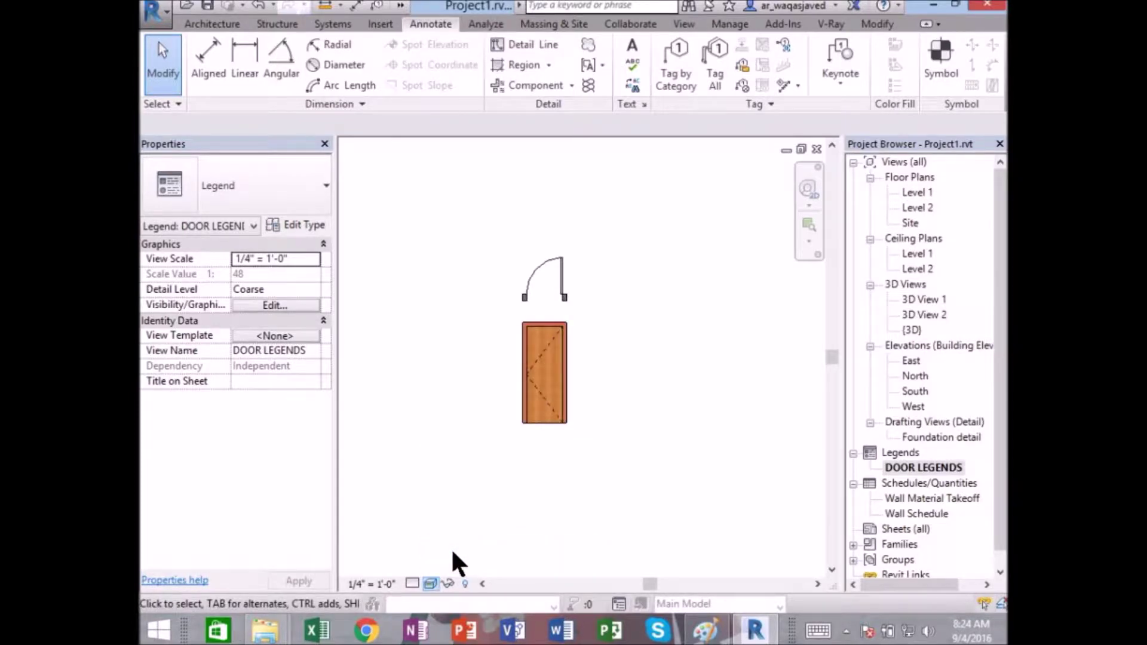
{"action": "scroll", "coordinate": [562, 364], "scroll_direction": "up", "scroll_amount": 1}
{"action": "scroll", "coordinate": [546, 360], "scroll_direction": "down", "scroll_amount": 1}
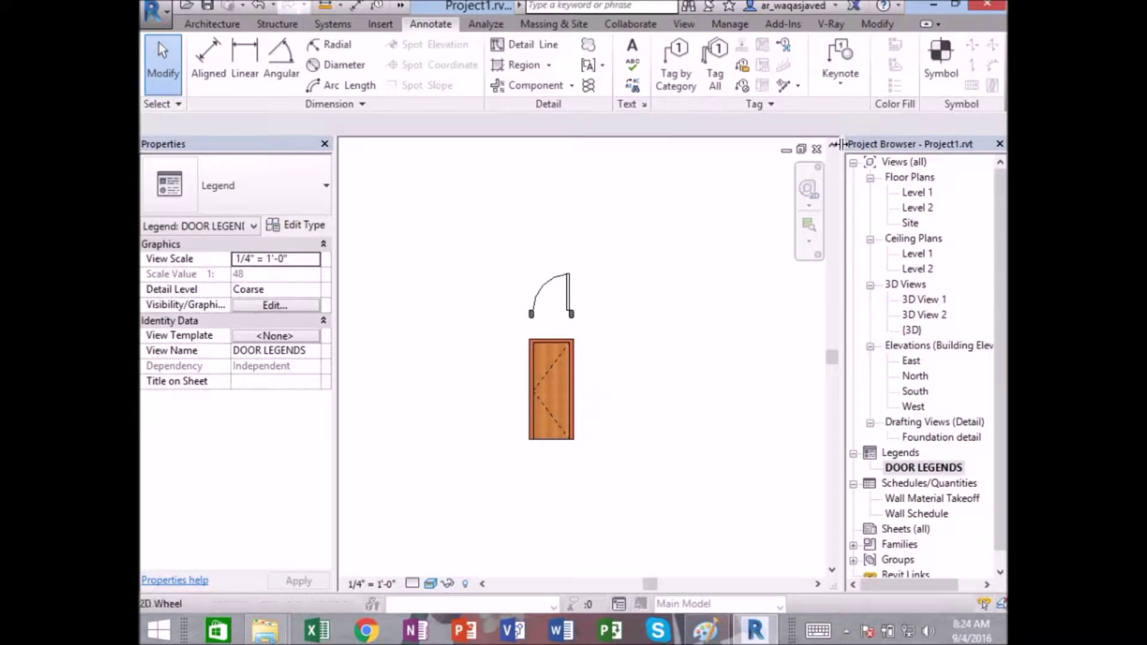
{"action": "left_click", "coordinate": [817, 149]}
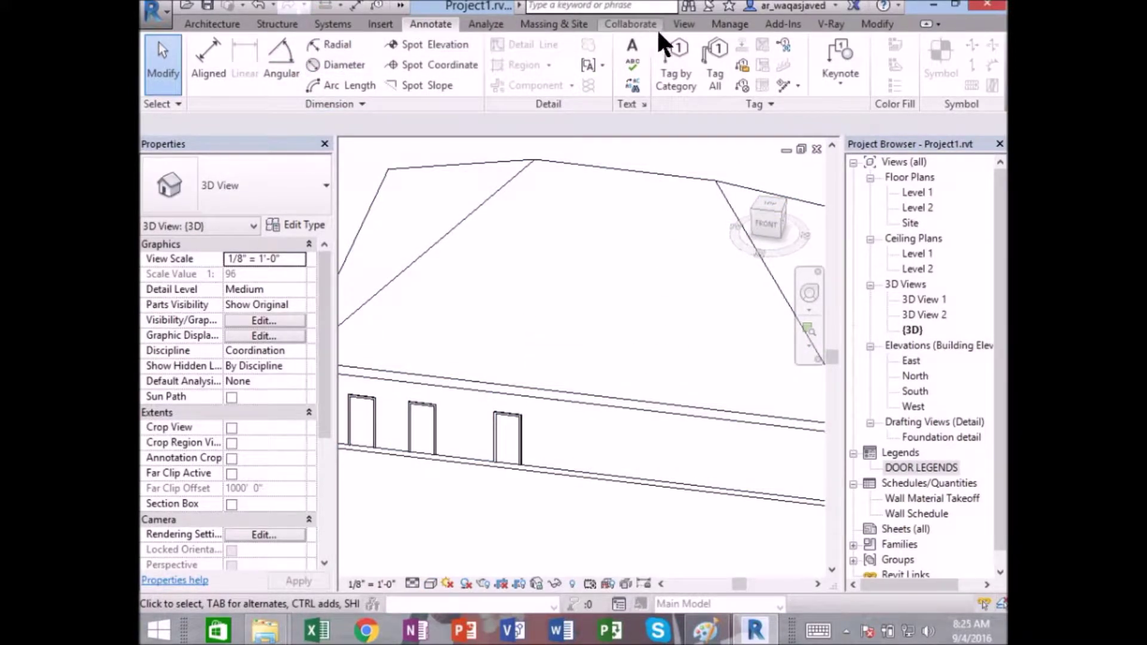
- Bring up the New Legend View dialog, defaulting to Legend 1 at 1/4" = 1'-0"
{"action": "left_click", "coordinate": [685, 24]}
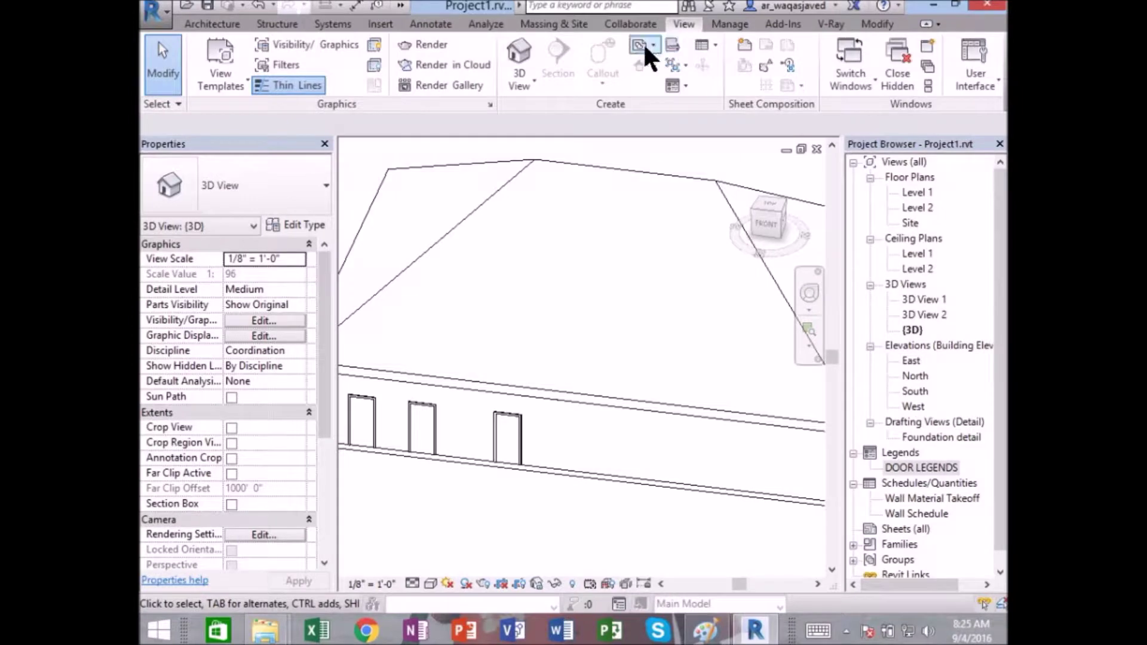
{"action": "left_click", "coordinate": [686, 86]}
{"action": "left_click", "coordinate": [696, 110]}
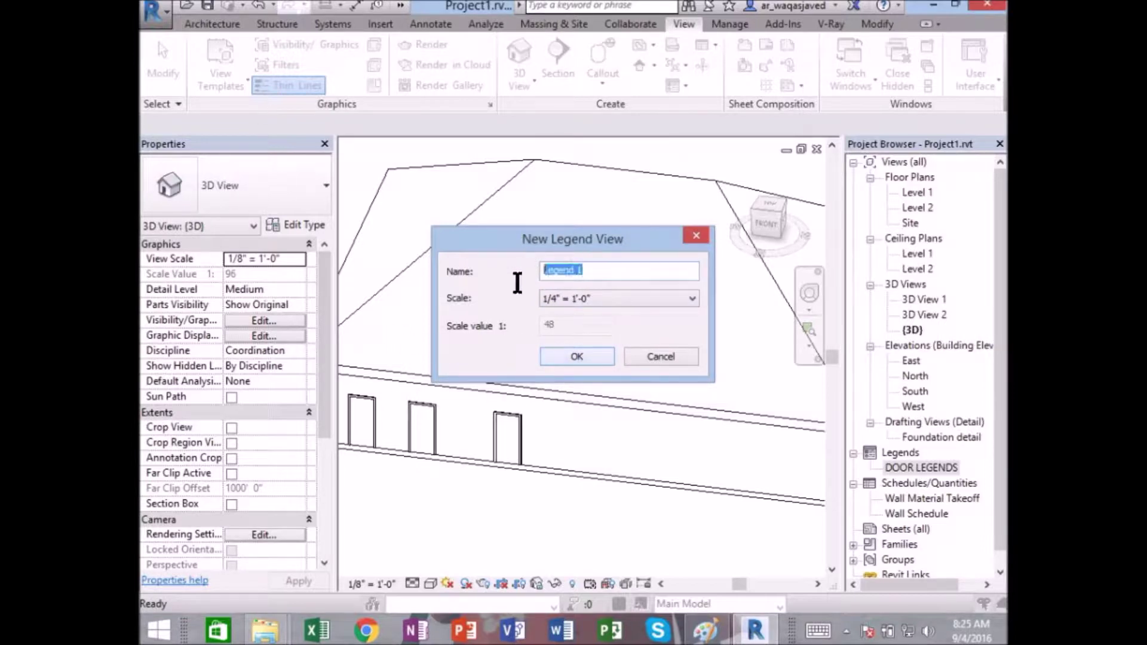
- Name the legend DOOR LEGENDS, dismiss the duplicate-name warning, and create DOOR LEGENDS 2
{"action": "type", "text": "DOOR "}
{"action": "type", "text": "LEGENDS"}
{"action": "left_click", "coordinate": [572, 357]}
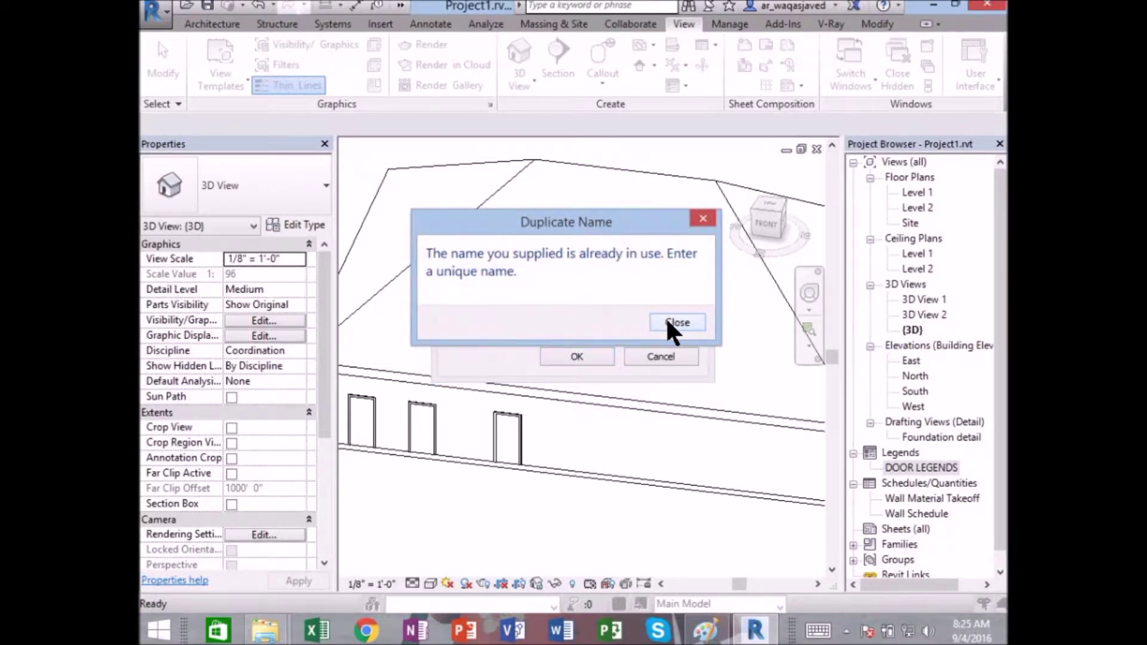
{"action": "left_click", "coordinate": [668, 323]}
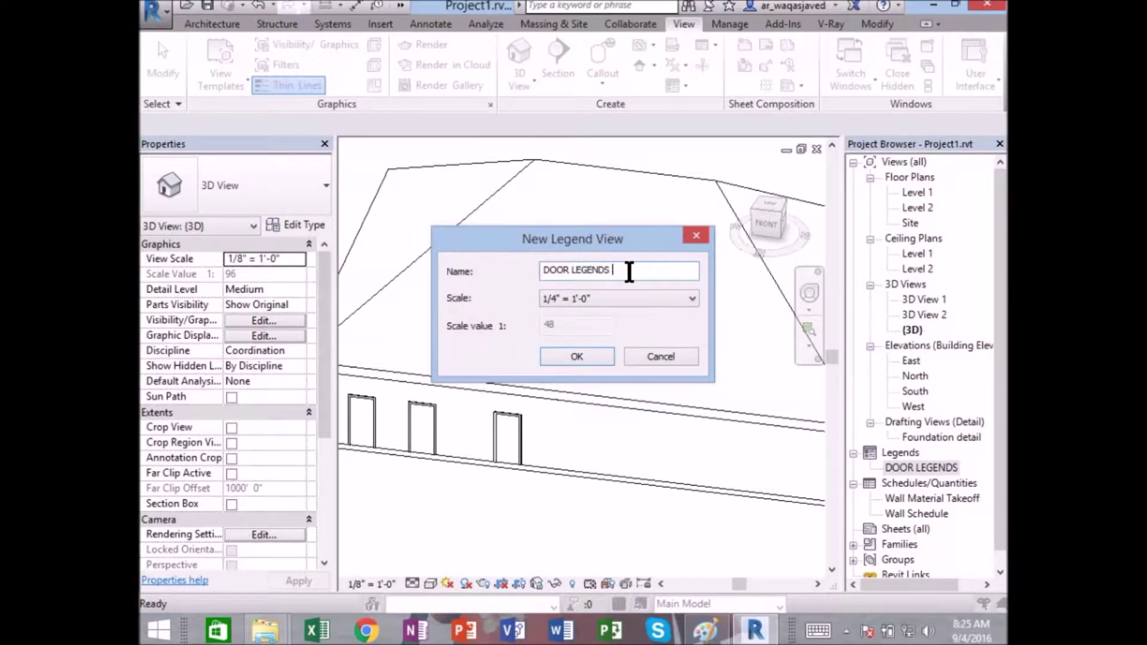
{"action": "left_click", "coordinate": [586, 354]}
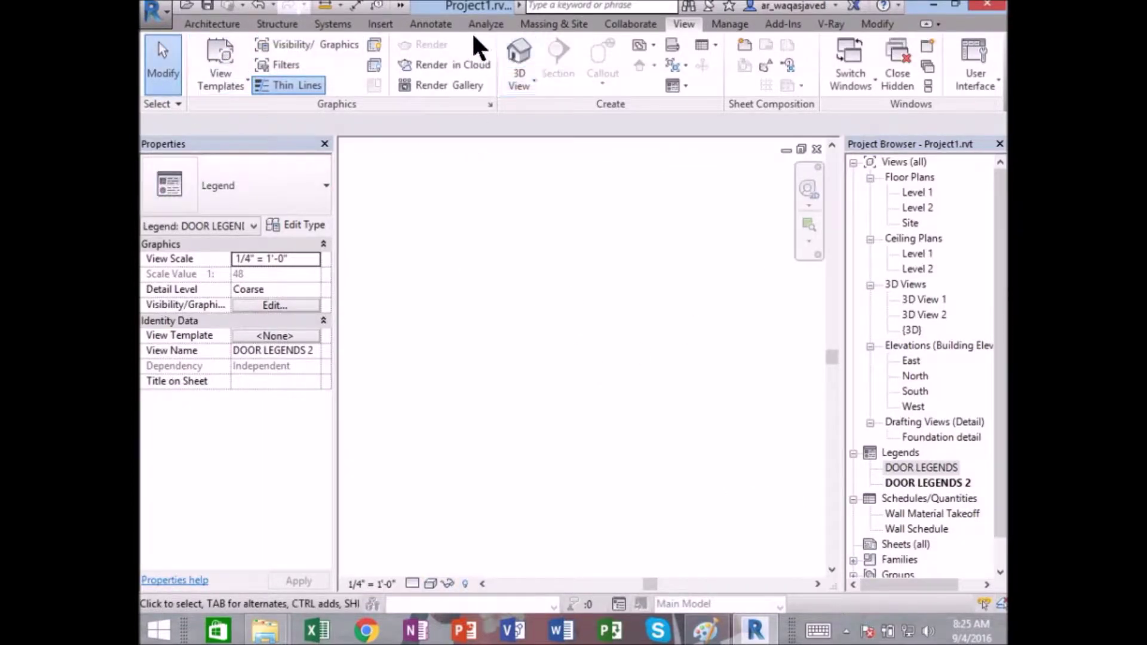
- Place a Doors : Single-Flush 30" x 80" plan symbol in DOOR LEGENDS 2
{"action": "left_click", "coordinate": [430, 23]}
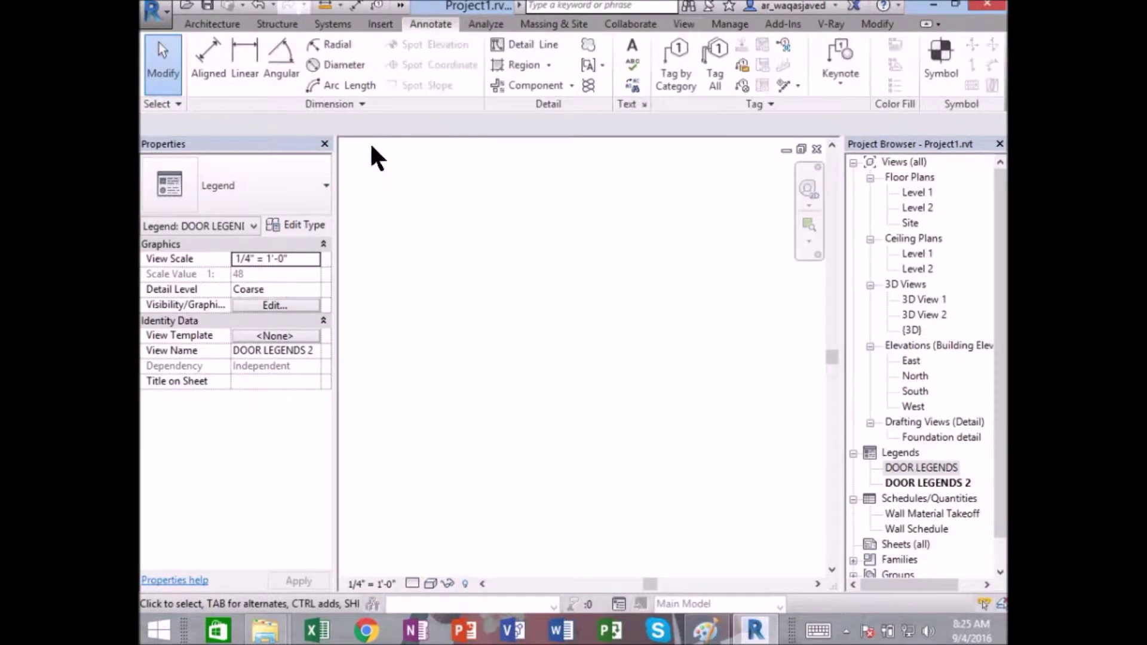
{"action": "left_click", "coordinate": [520, 85]}
{"action": "left_click", "coordinate": [300, 125]}
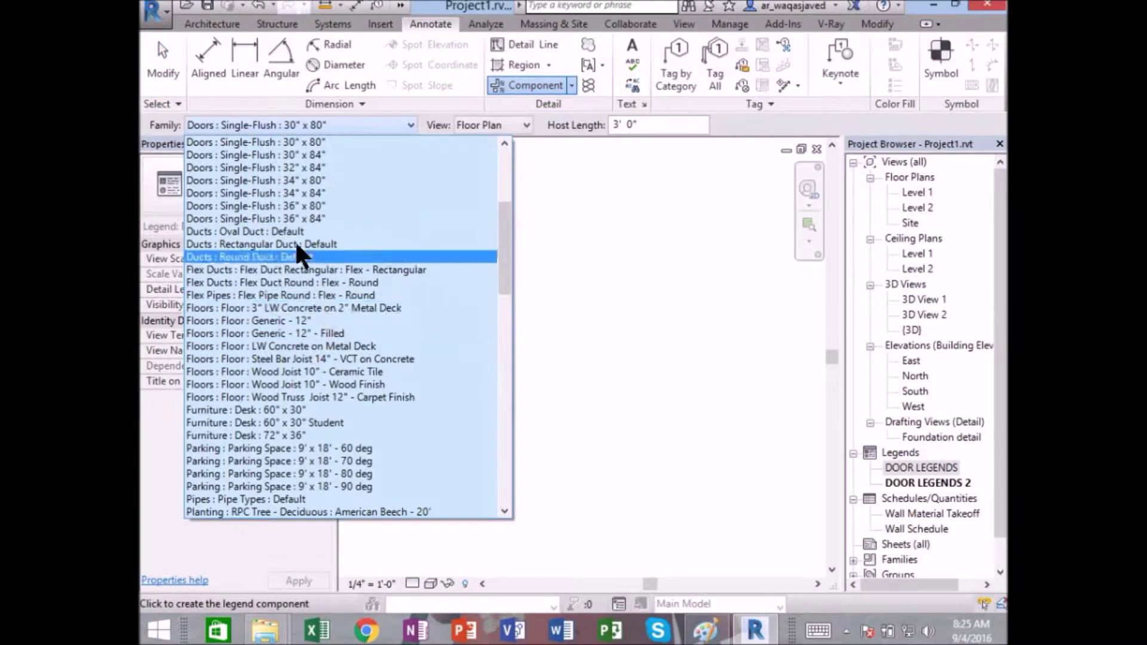
{"action": "scroll", "coordinate": [294, 239], "scroll_direction": "up", "scroll_amount": 1}
{"action": "scroll", "coordinate": [294, 239], "scroll_direction": "up", "scroll_amount": 1}
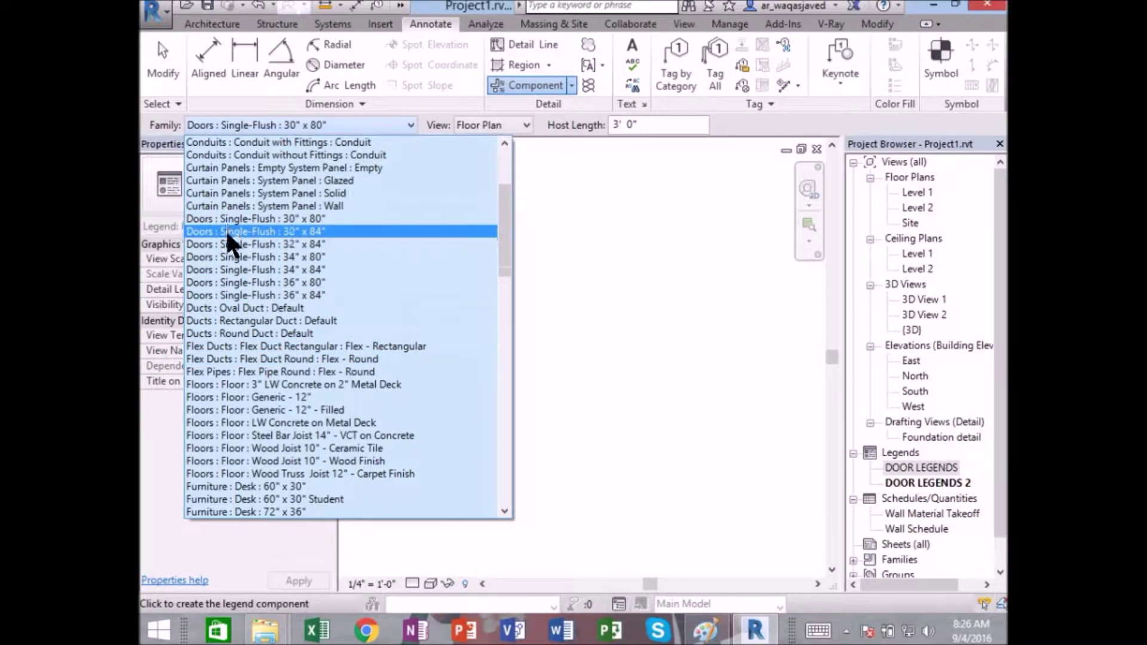
{"action": "left_click", "coordinate": [237, 218]}
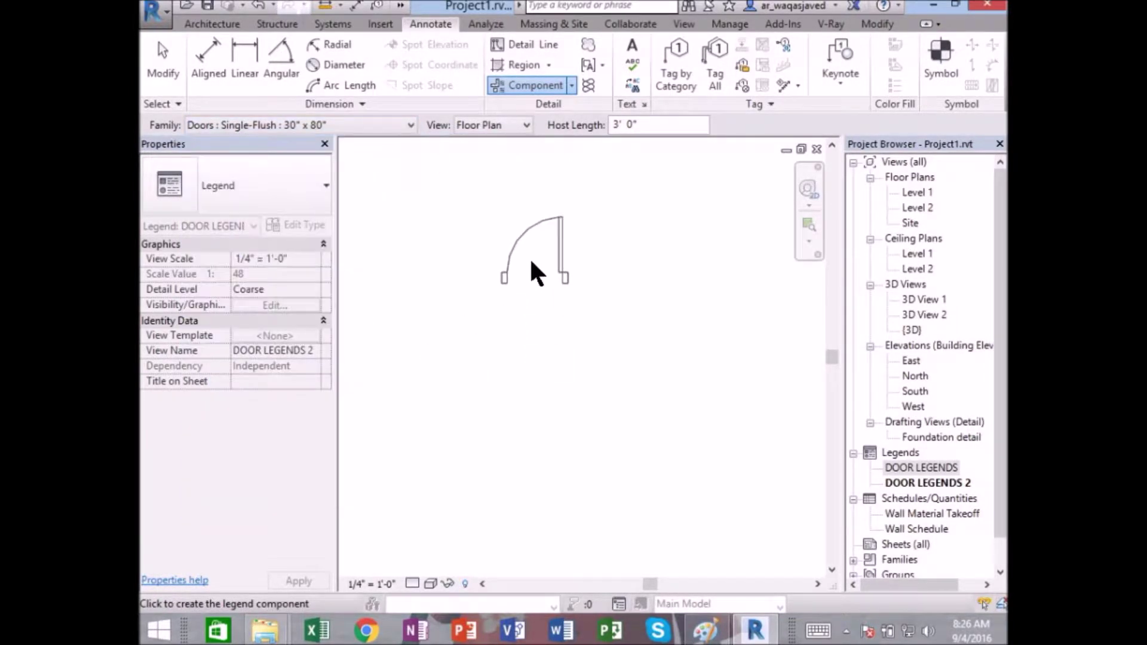
{"action": "left_click", "coordinate": [527, 264]}
{"action": "key", "text": "Escape"}
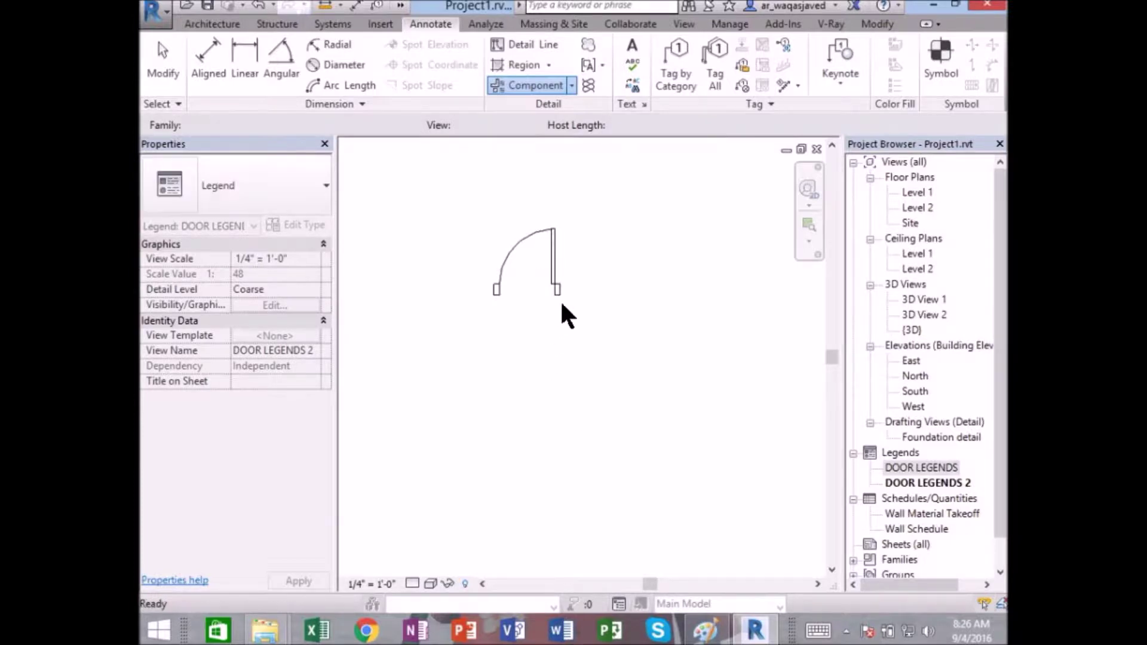
- Copy the door plan symbol six feet below the original
{"action": "left_click", "coordinate": [558, 273]}
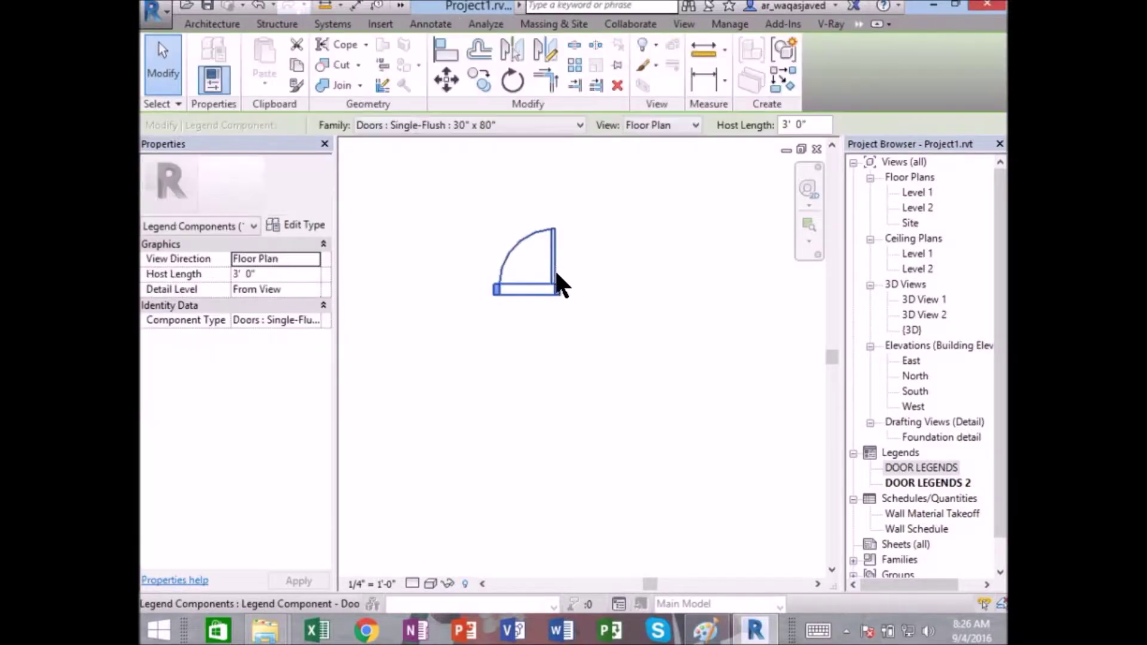
{"action": "left_click", "coordinate": [478, 78]}
{"action": "left_click", "coordinate": [555, 229]}
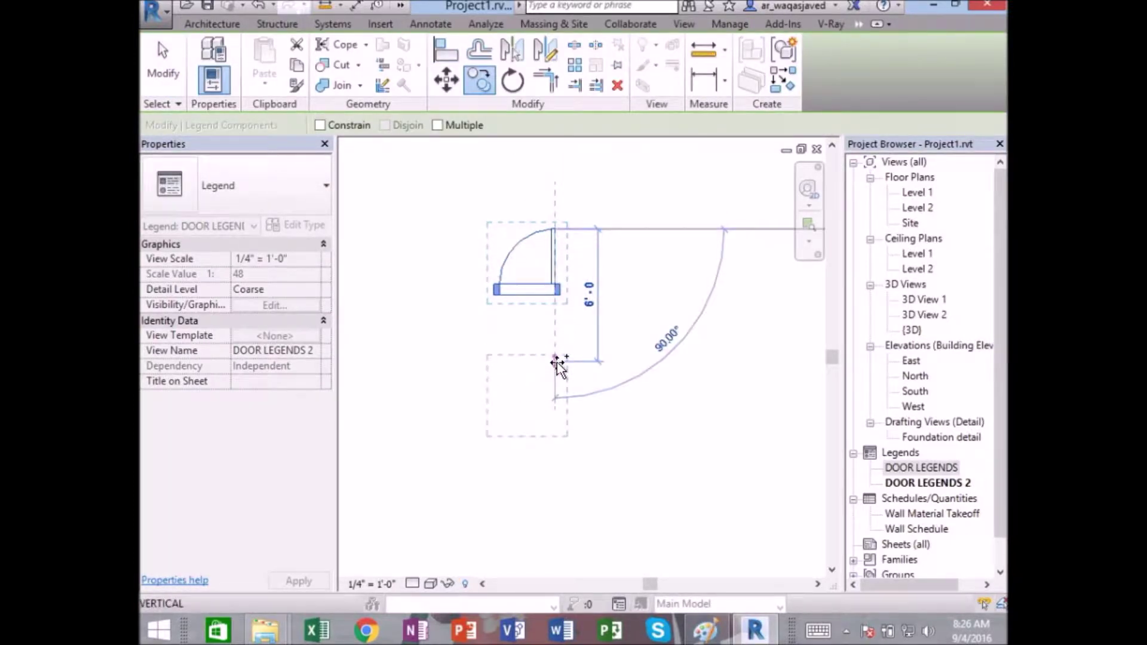
{"action": "left_click", "coordinate": [550, 400]}
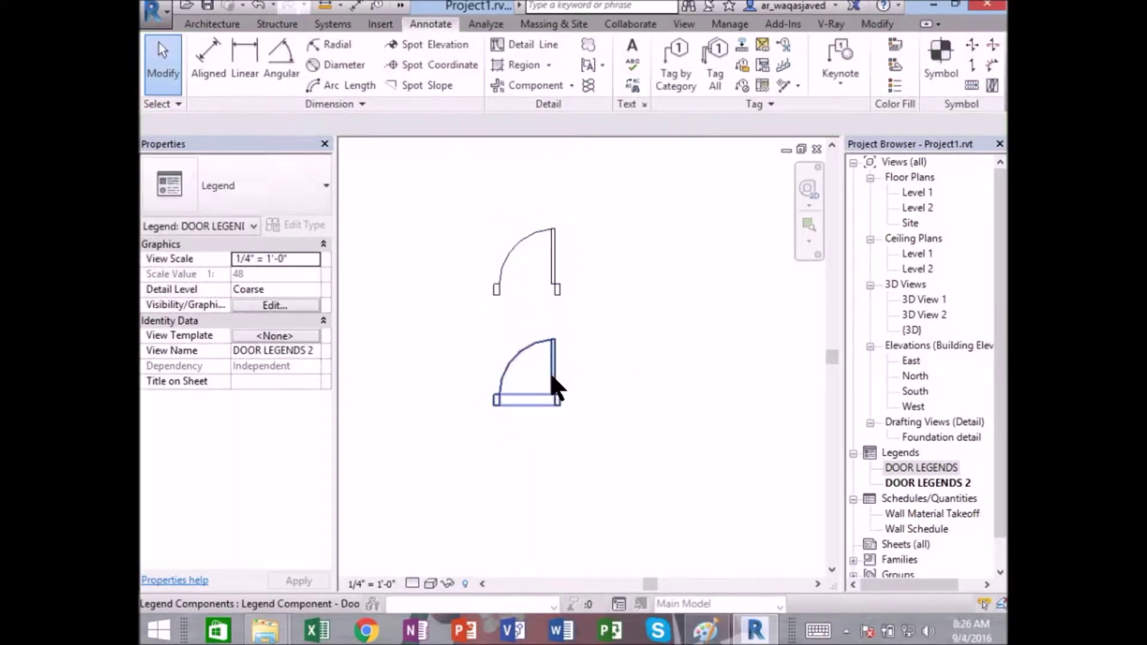
- Set the copy to Elevation: Front and move it directly under the plan symbol
{"action": "left_click", "coordinate": [551, 375]}
{"action": "left_click", "coordinate": [671, 125]}
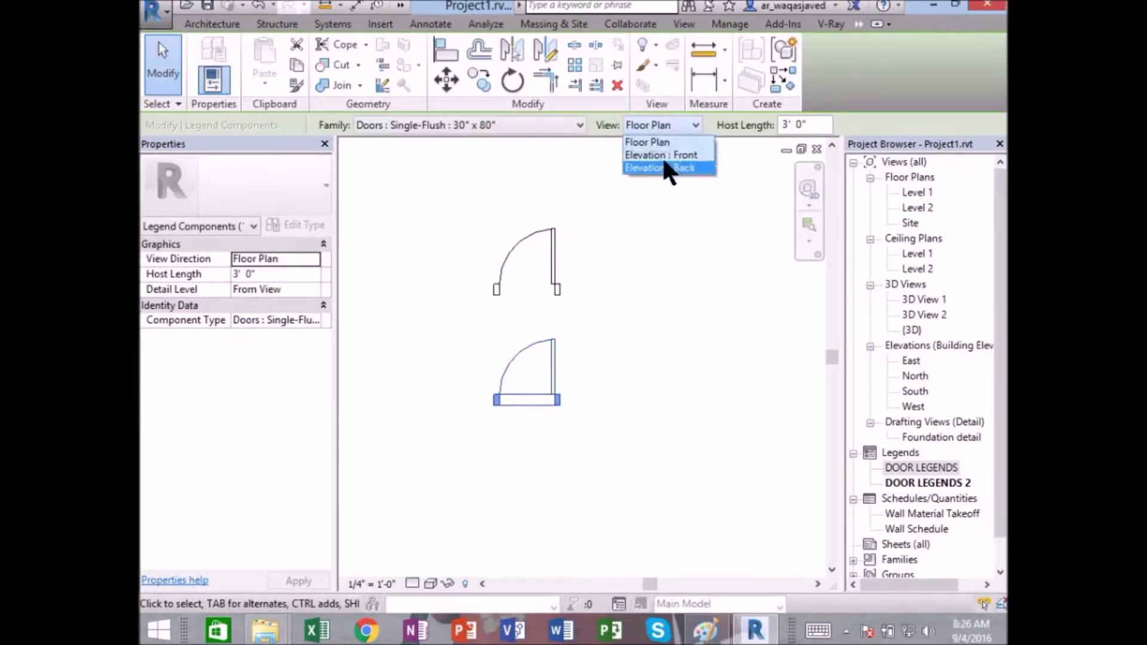
{"action": "left_click", "coordinate": [661, 155]}
{"action": "left_click", "coordinate": [621, 346]}
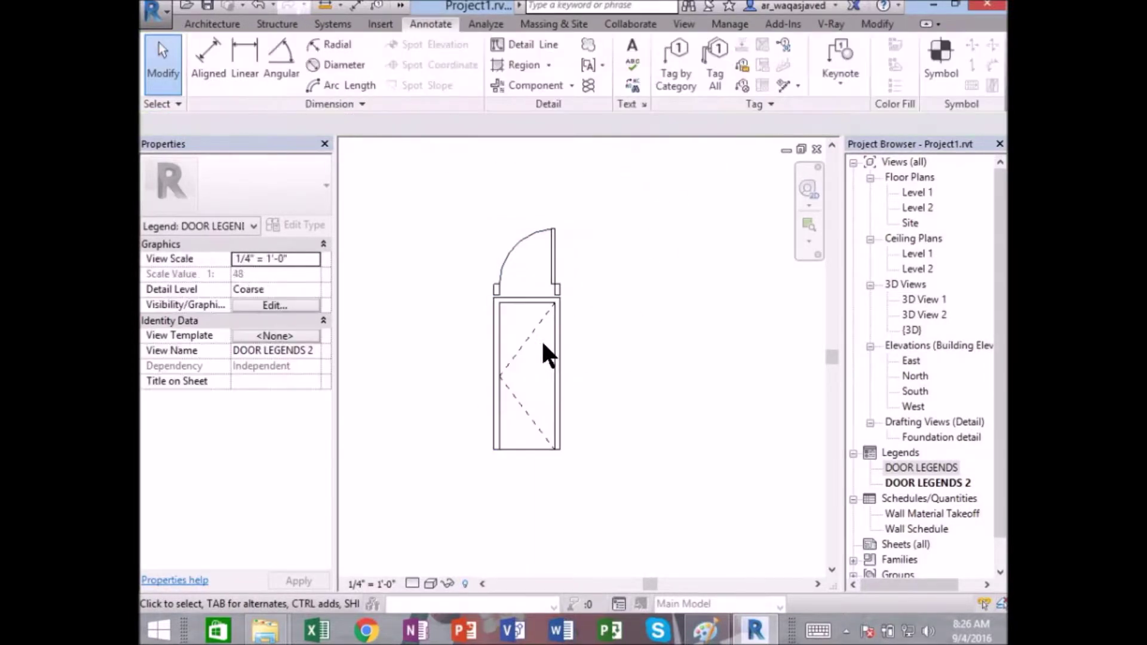
{"action": "left_click", "coordinate": [535, 302]}
{"action": "left_click_drag", "start_coordinate": [548, 332], "coordinate": [518, 336]}
{"action": "left_click", "coordinate": [594, 350]}
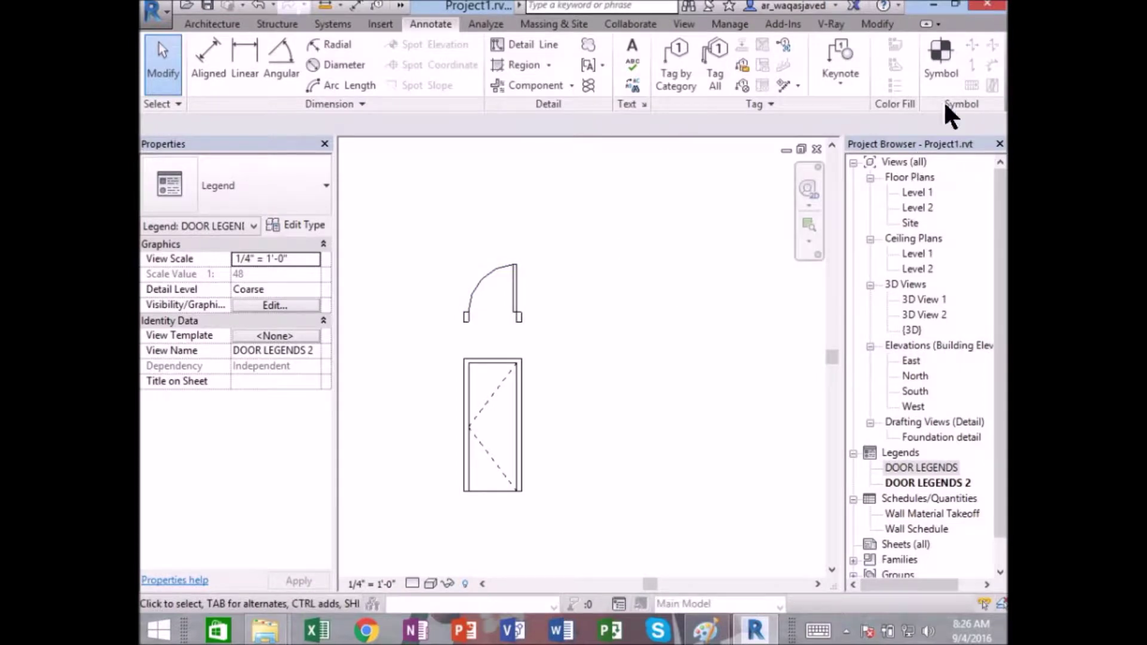
{"action": "left_click", "coordinate": [934, 58]}
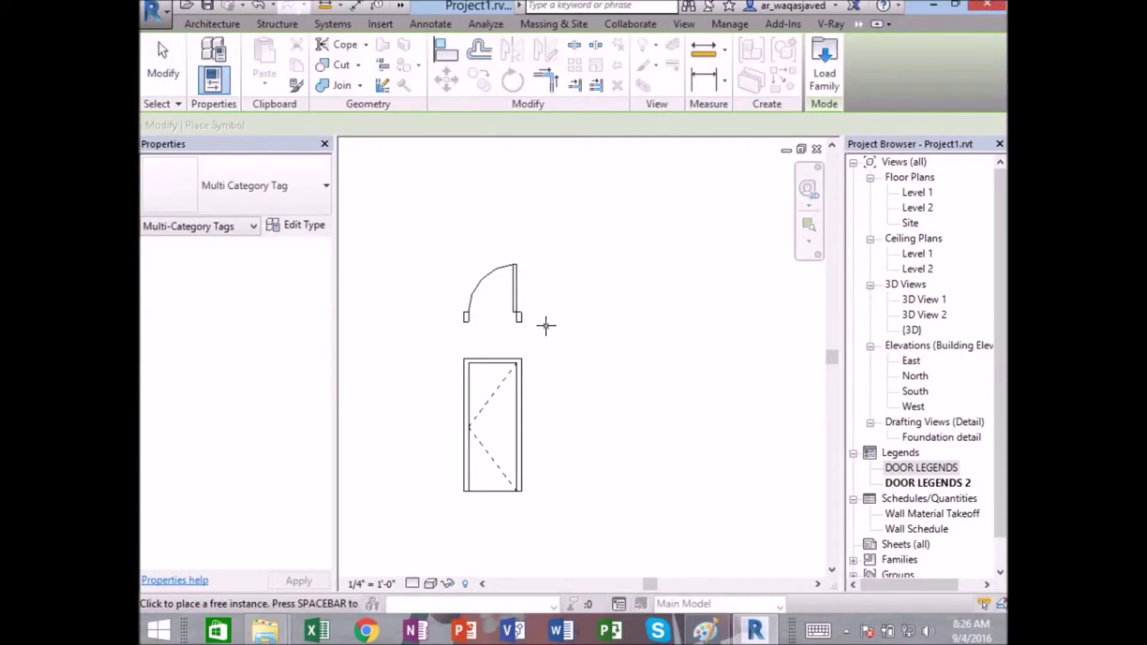
- Tag all untagged doors in the Level 1 floor plan
{"action": "left_click", "coordinate": [245, 179]}
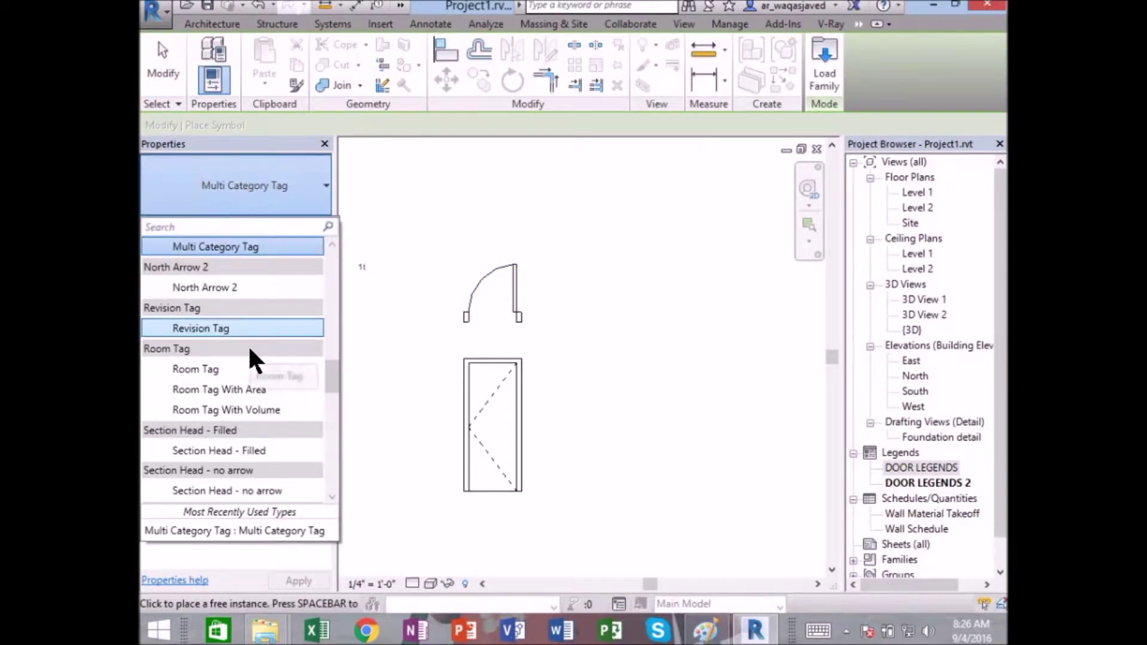
{"action": "scroll", "coordinate": [249, 350], "scroll_direction": "up", "scroll_amount": 2}
{"action": "scroll", "coordinate": [249, 349], "scroll_direction": "up", "scroll_amount": 2}
{"action": "scroll", "coordinate": [249, 350], "scroll_direction": "up", "scroll_amount": 1}
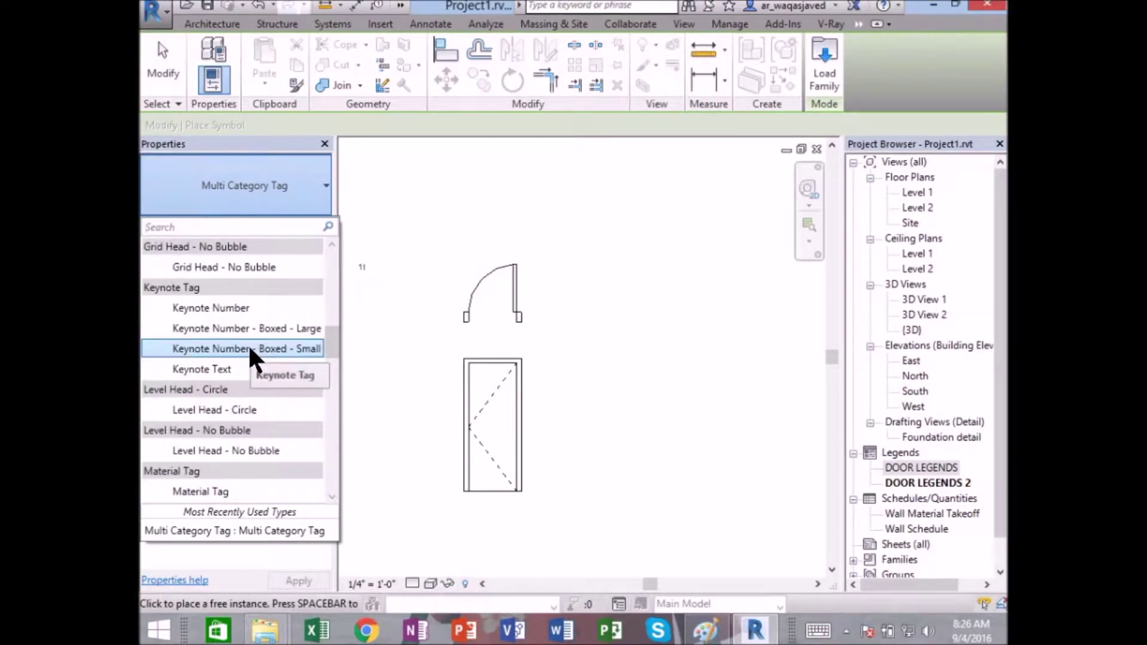
{"action": "left_click", "coordinate": [920, 193]}
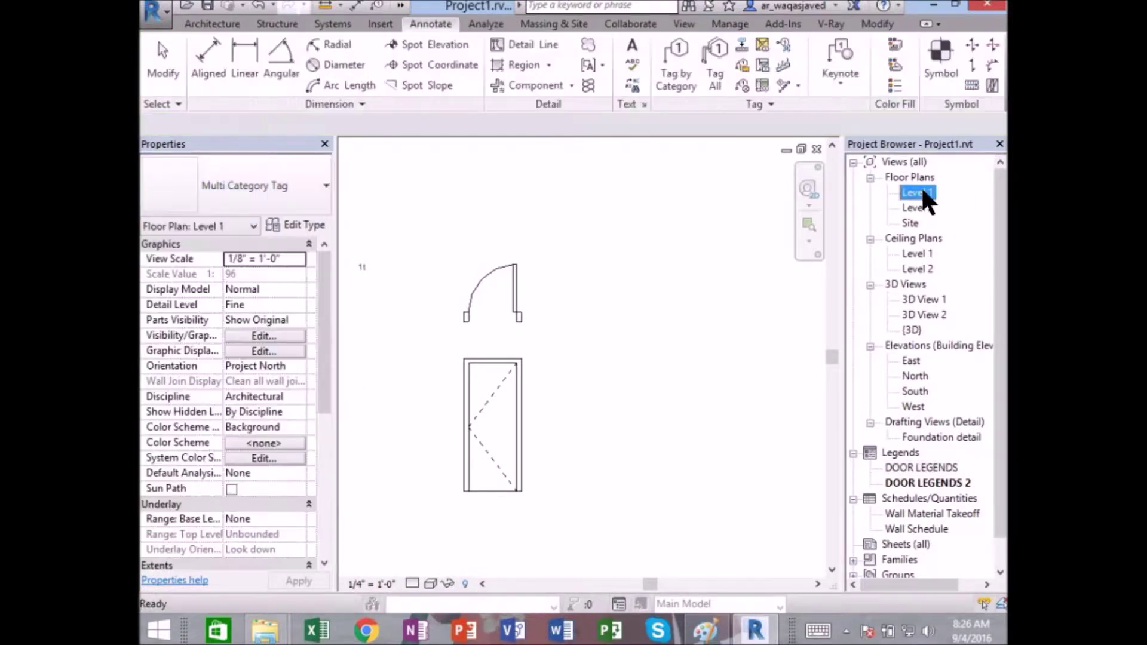
{"action": "double_click", "coordinate": [923, 193]}
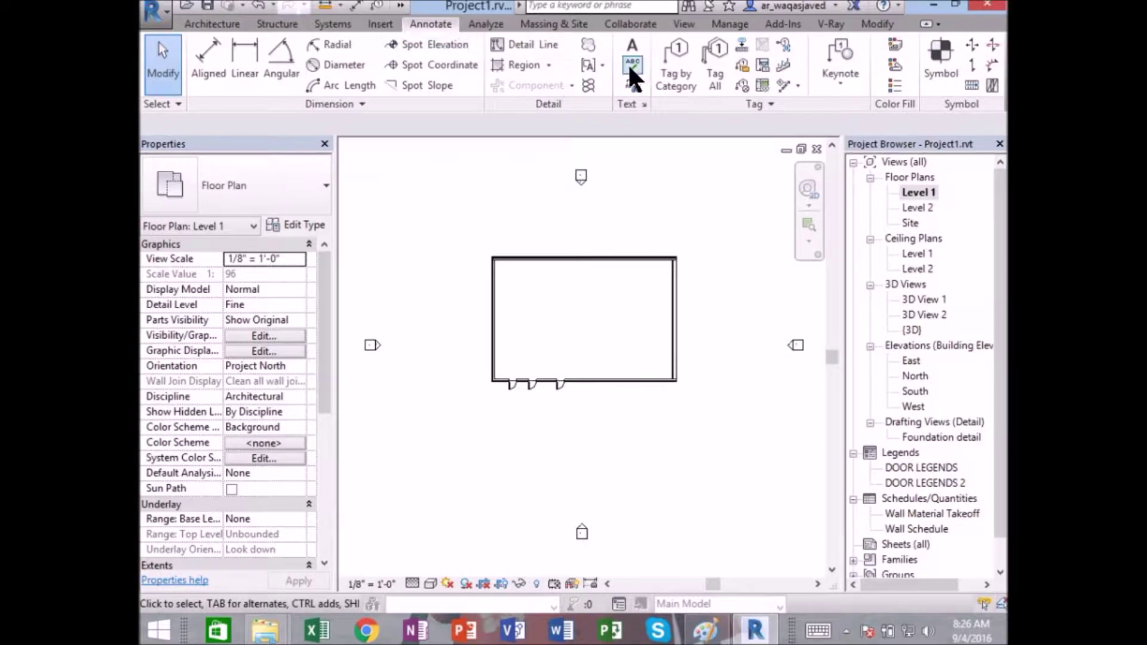
{"action": "left_click", "coordinate": [712, 69]}
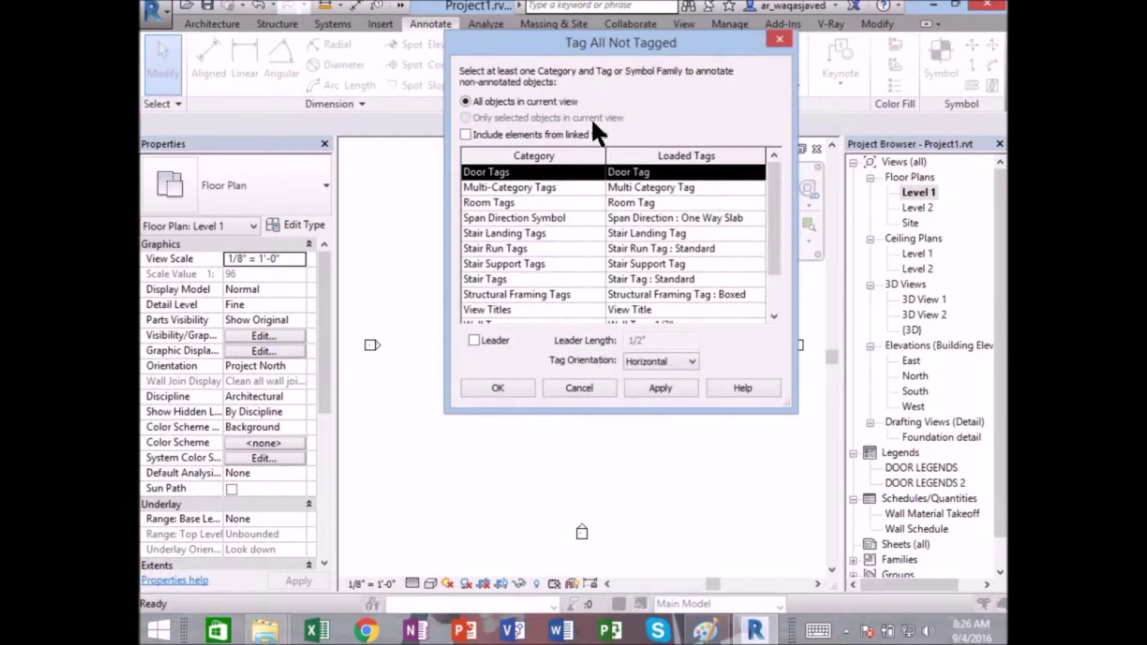
{"action": "left_click", "coordinate": [498, 388]}
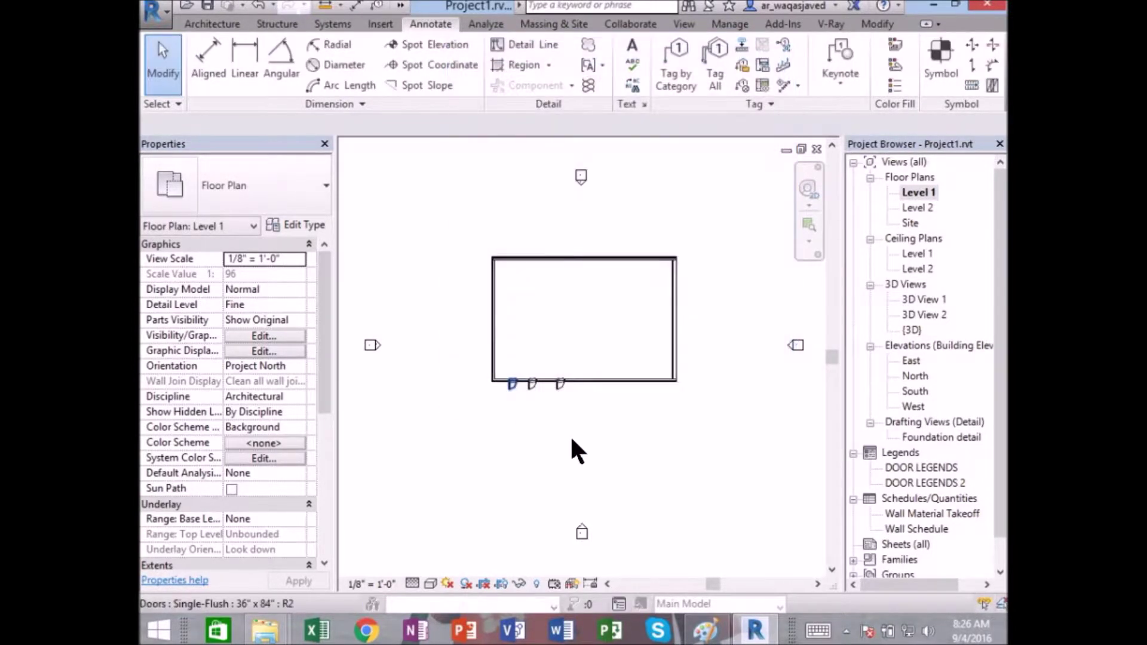
- Zoom the tagged plan and reopen the DOOR LEGENDS 2 legend
{"action": "scroll", "coordinate": [538, 392], "scroll_direction": "up", "scroll_amount": 5}
{"action": "scroll", "coordinate": [438, 396], "scroll_direction": "up", "scroll_amount": 2}
{"action": "scroll", "coordinate": [653, 324], "scroll_direction": "down", "scroll_amount": 3}
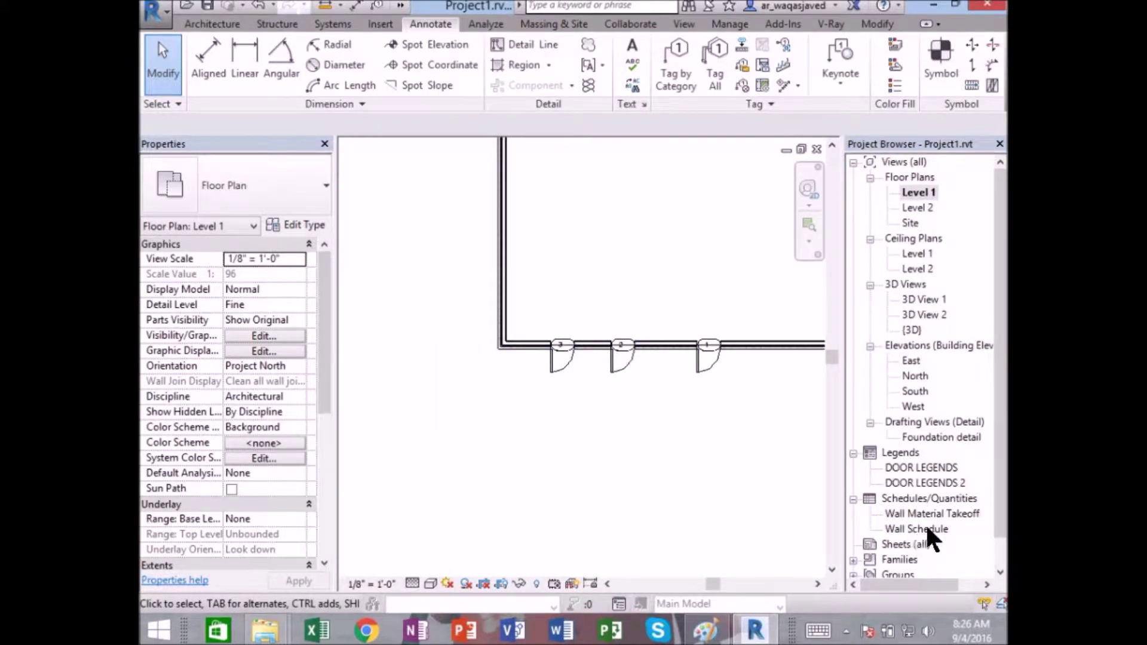
{"action": "double_click", "coordinate": [942, 483]}
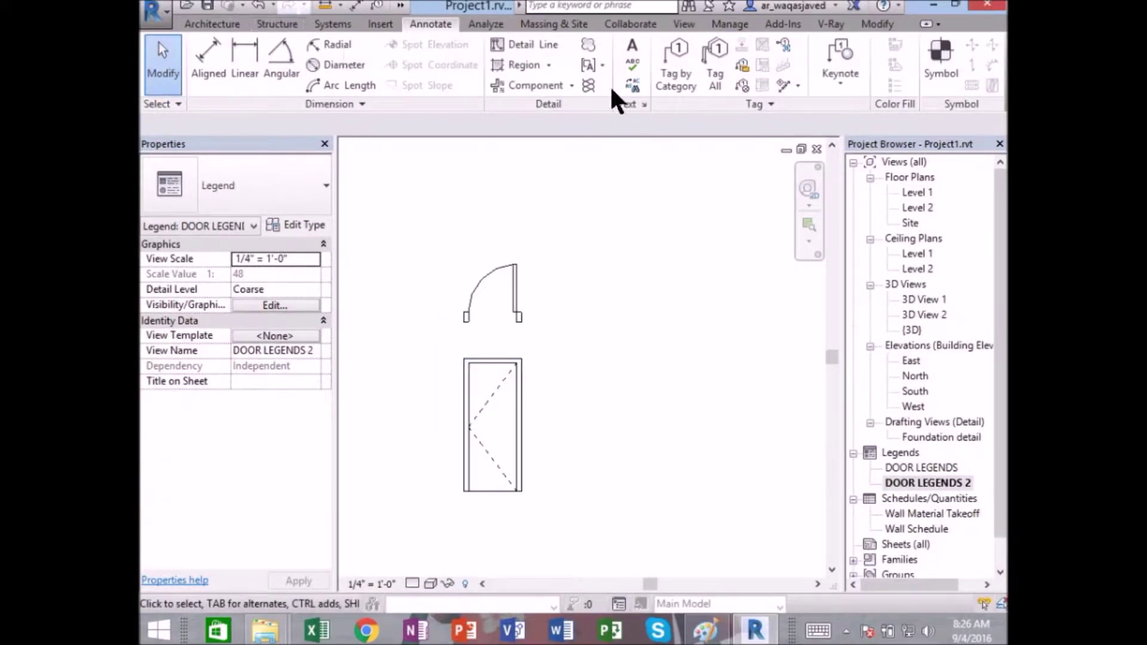
- Place a Door Tag reading 101 on the door plan symbol in DOOR LEGENDS 2
{"action": "left_click", "coordinate": [923, 72]}
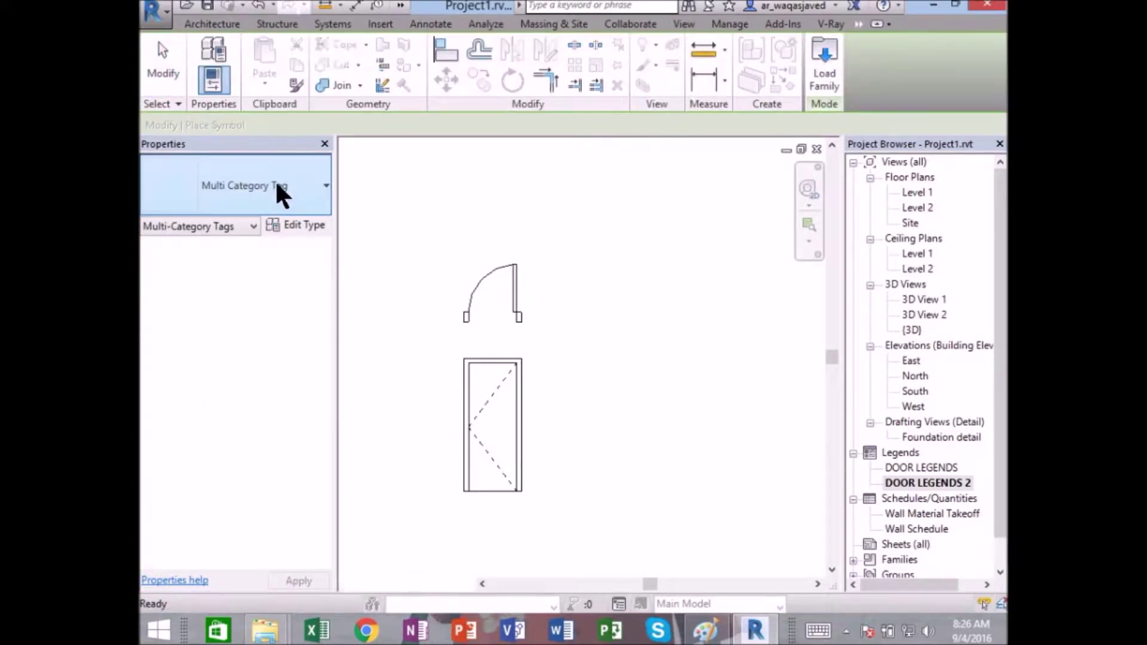
{"action": "left_click", "coordinate": [276, 185]}
{"action": "scroll", "coordinate": [264, 402], "scroll_direction": "down", "scroll_amount": 3}
{"action": "scroll", "coordinate": [265, 402], "scroll_direction": "down", "scroll_amount": 1}
{"action": "scroll", "coordinate": [267, 407], "scroll_direction": "down", "scroll_amount": 3}
{"action": "scroll", "coordinate": [266, 407], "scroll_direction": "down", "scroll_amount": 2}
{"action": "scroll", "coordinate": [266, 407], "scroll_direction": "down", "scroll_amount": 2}
{"action": "scroll", "coordinate": [266, 404], "scroll_direction": "down", "scroll_amount": 1}
{"action": "scroll", "coordinate": [267, 401], "scroll_direction": "down", "scroll_amount": 2}
{"action": "scroll", "coordinate": [267, 402], "scroll_direction": "down", "scroll_amount": 1}
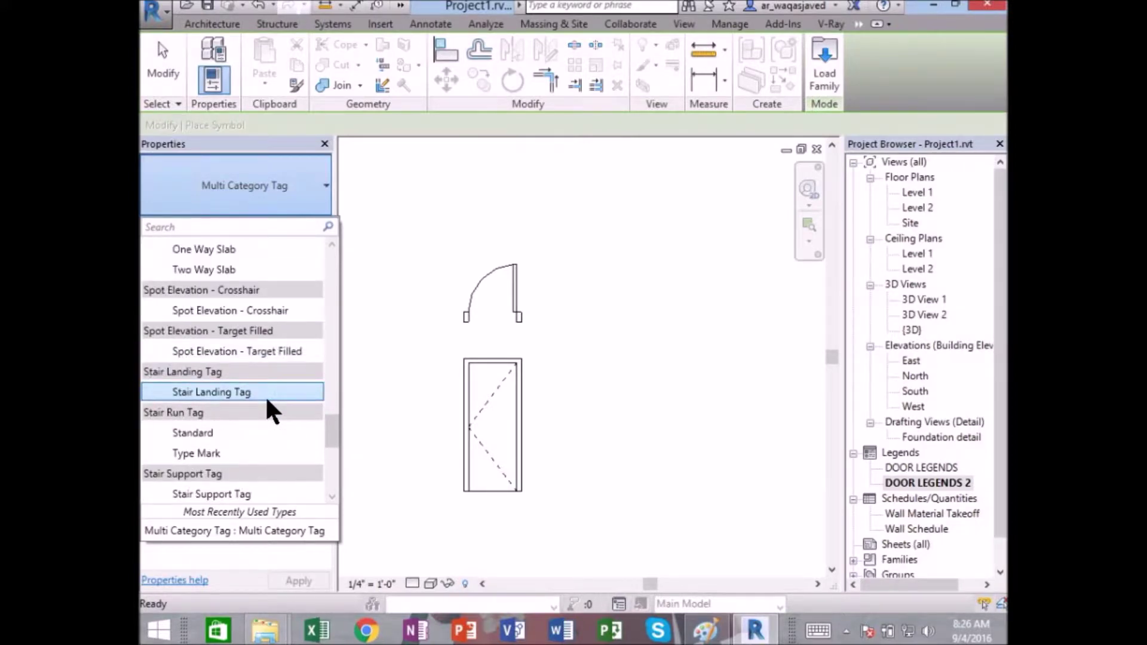
{"action": "scroll", "coordinate": [267, 402], "scroll_direction": "up", "scroll_amount": 4}
{"action": "scroll", "coordinate": [267, 399], "scroll_direction": "up", "scroll_amount": 2}
{"action": "scroll", "coordinate": [269, 395], "scroll_direction": "up", "scroll_amount": 3}
{"action": "scroll", "coordinate": [270, 392], "scroll_direction": "up", "scroll_amount": 3}
{"action": "scroll", "coordinate": [271, 392], "scroll_direction": "up", "scroll_amount": 2}
{"action": "left_click", "coordinate": [198, 272]}
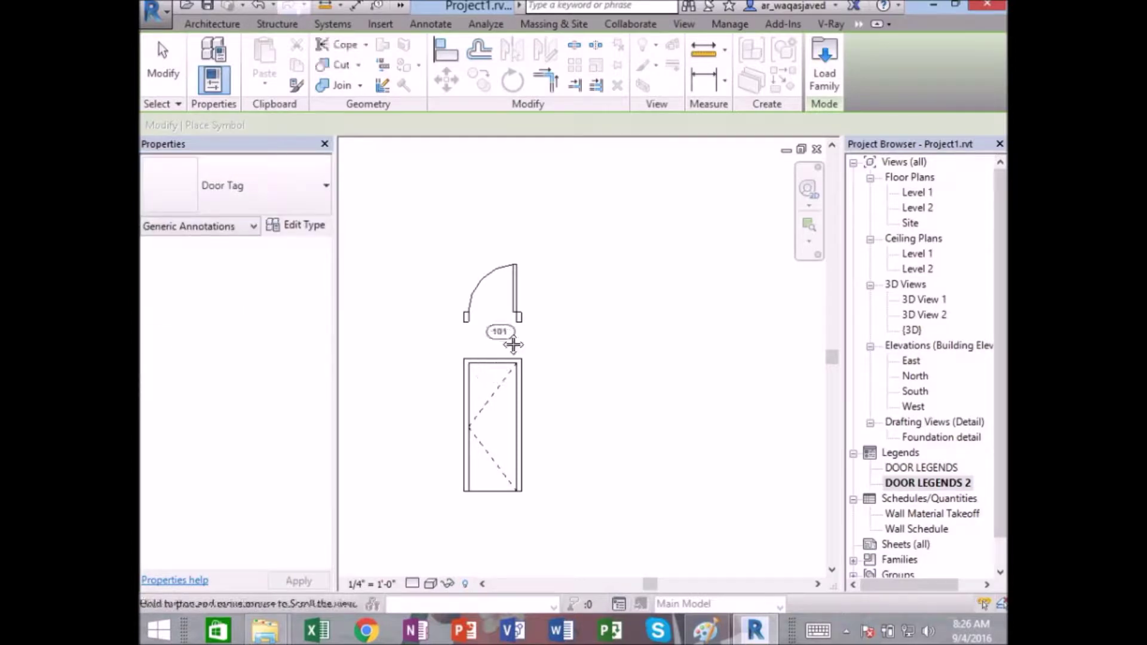
{"action": "scroll", "coordinate": [495, 317], "scroll_direction": "up", "scroll_amount": 2}
{"action": "scroll", "coordinate": [494, 315], "scroll_direction": "up", "scroll_amount": 2}
{"action": "left_click", "coordinate": [490, 320]}
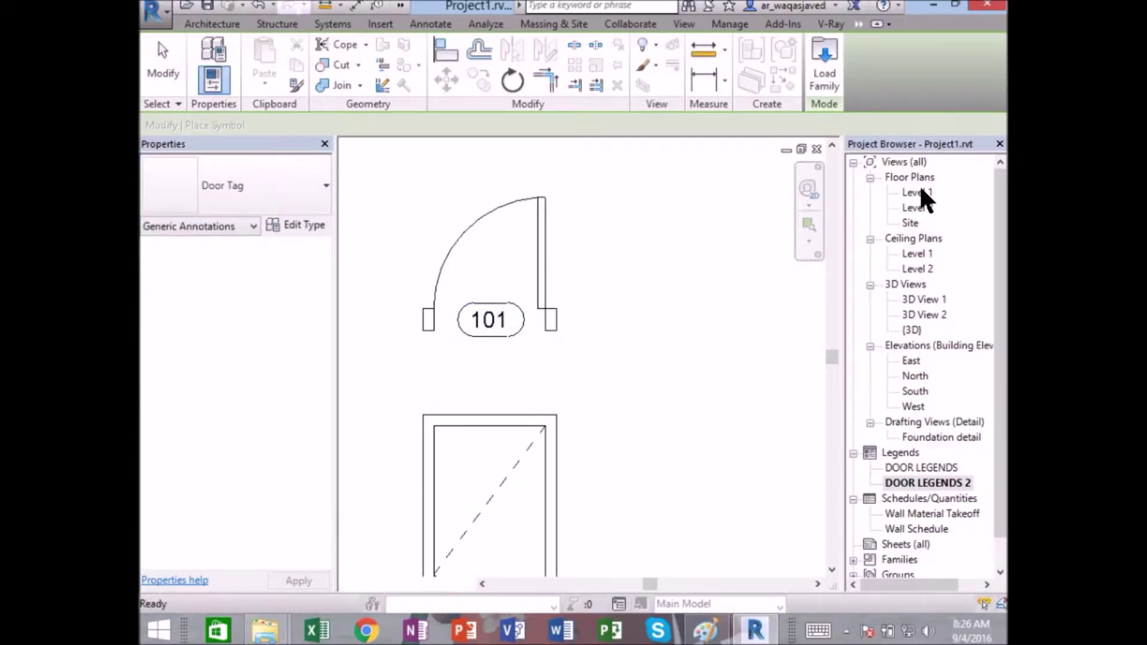
{"action": "left_click", "coordinate": [918, 190]}
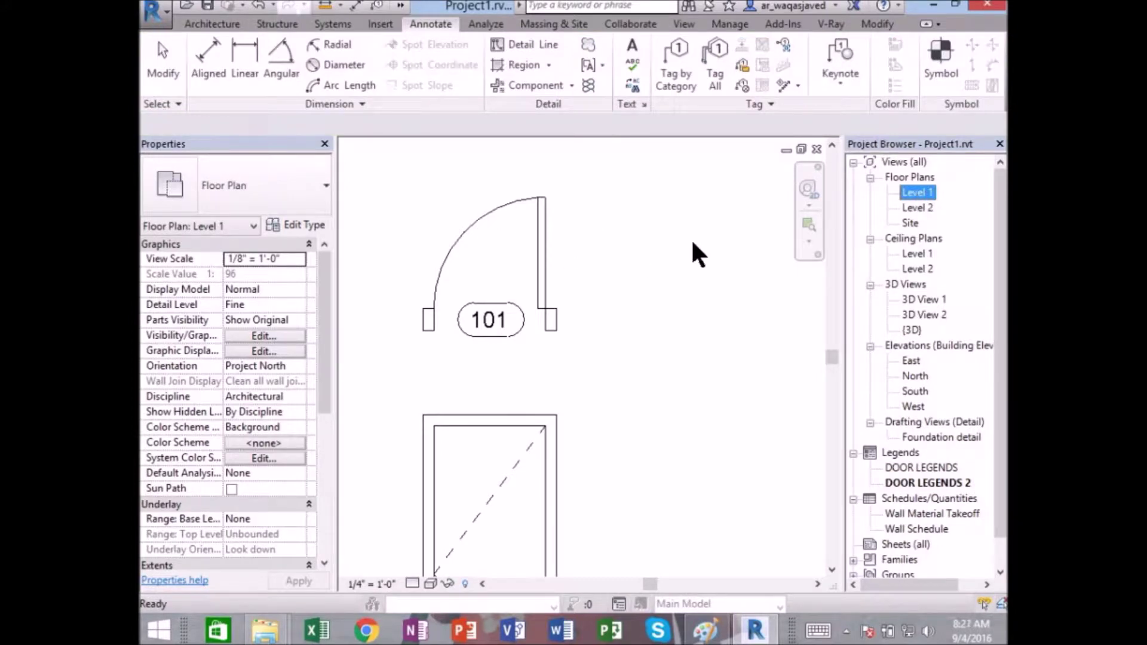
- Return to DOOR LEGENDS 2 and delete the 101 door tag
{"action": "double_click", "coordinate": [905, 190]}
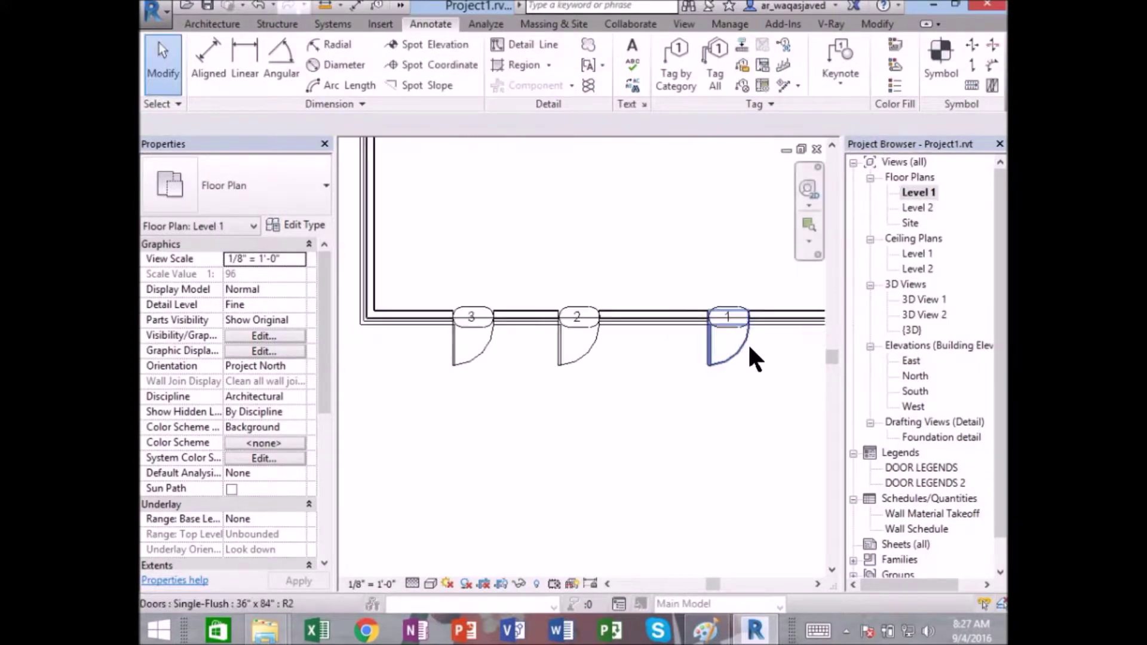
{"action": "left_click", "coordinate": [923, 484]}
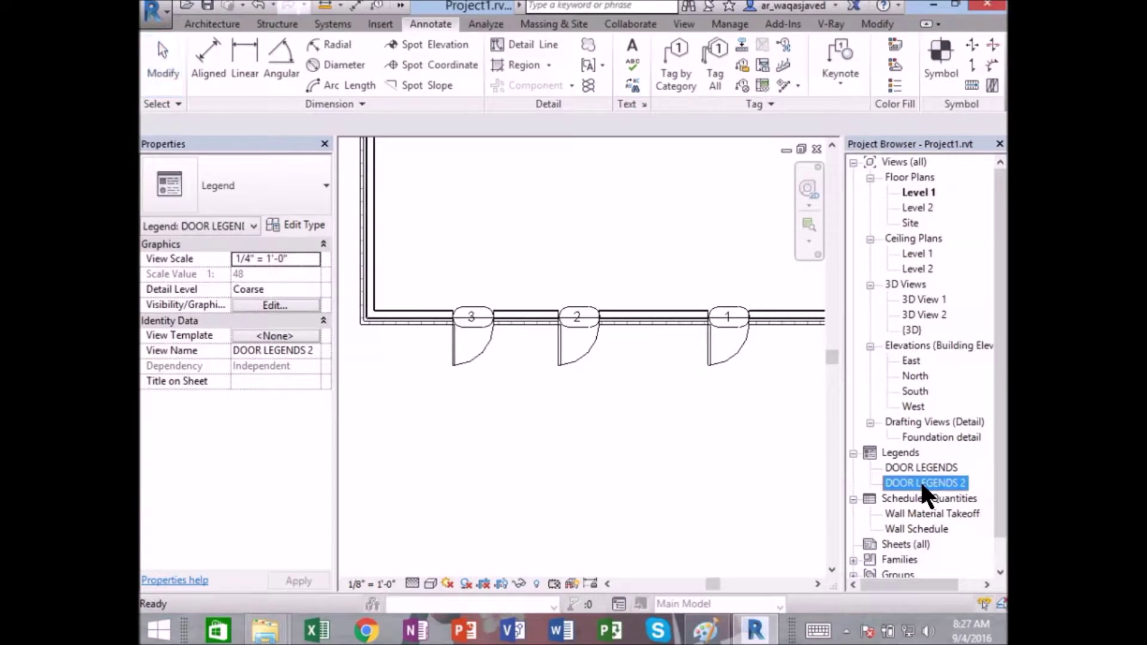
{"action": "double_click", "coordinate": [929, 482]}
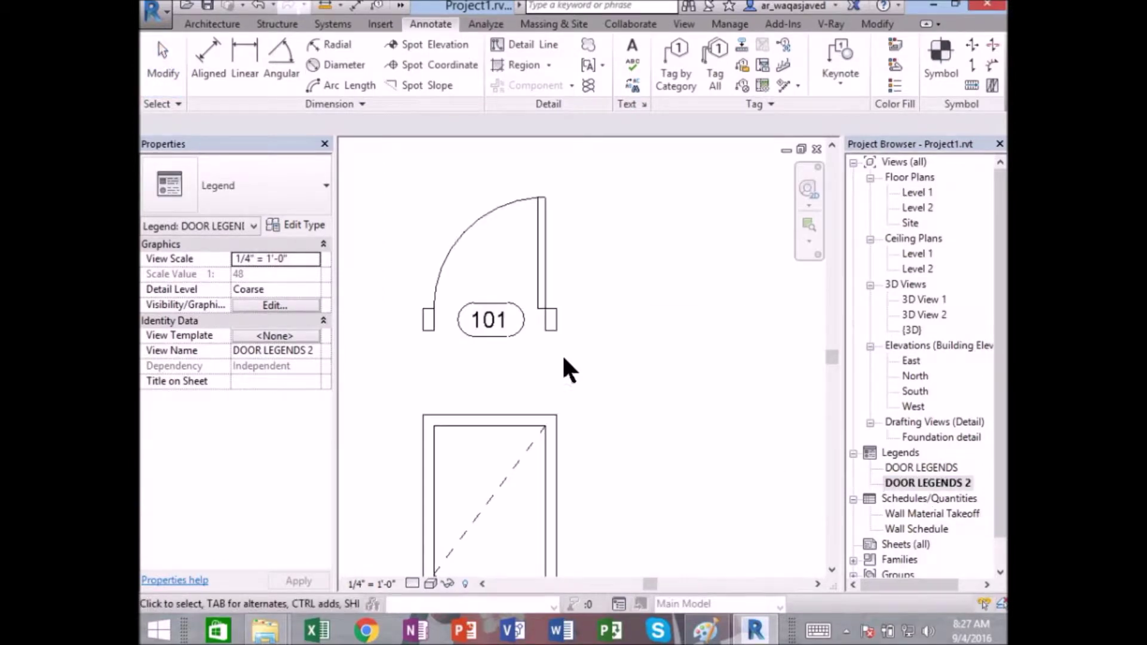
{"action": "left_click", "coordinate": [486, 317]}
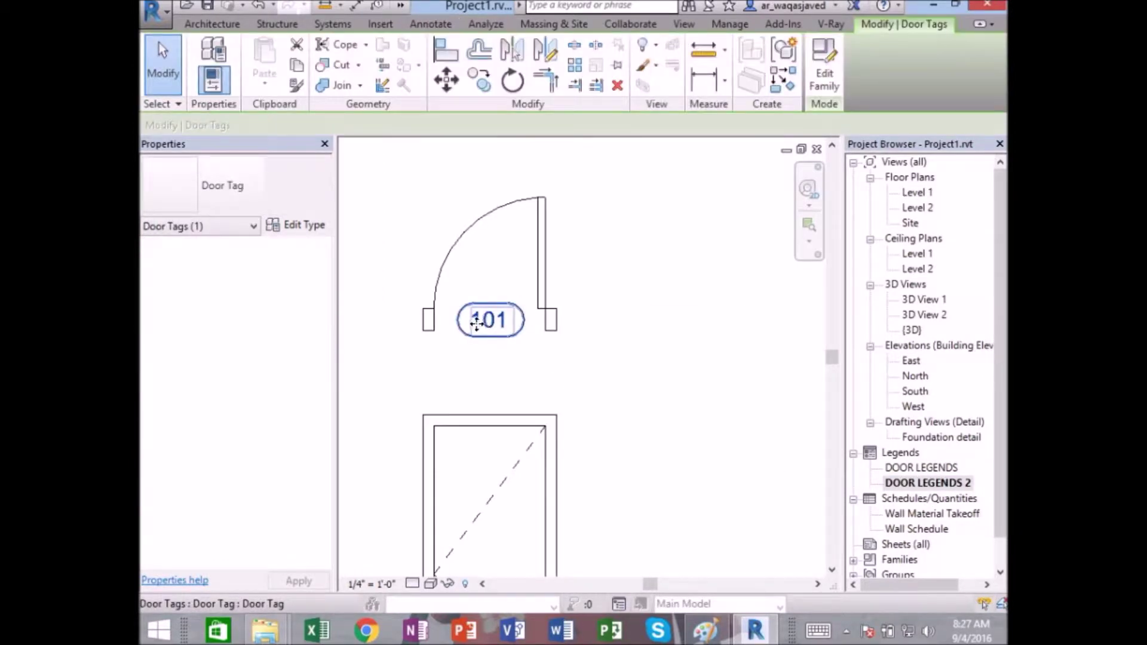
{"action": "scroll", "coordinate": [477, 322], "scroll_direction": "up", "scroll_amount": 2}
{"action": "key", "text": "Delete"}
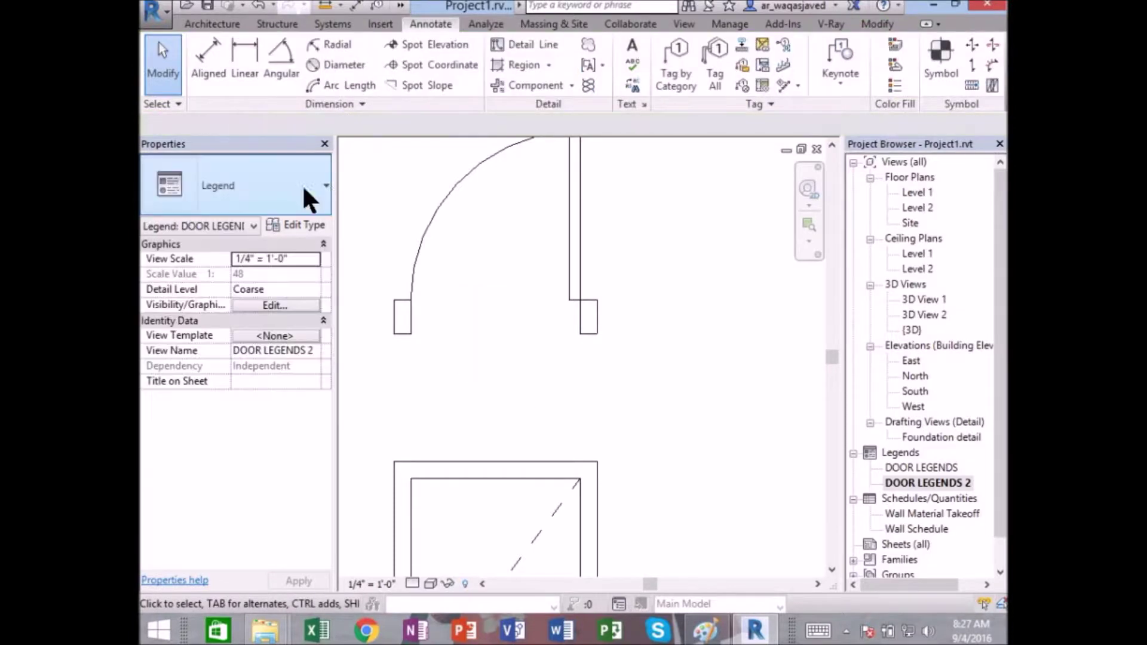
- Try the Symbol and Tag All Not Tagged tools, then cancel both without tagging
{"action": "left_click", "coordinate": [962, 59]}
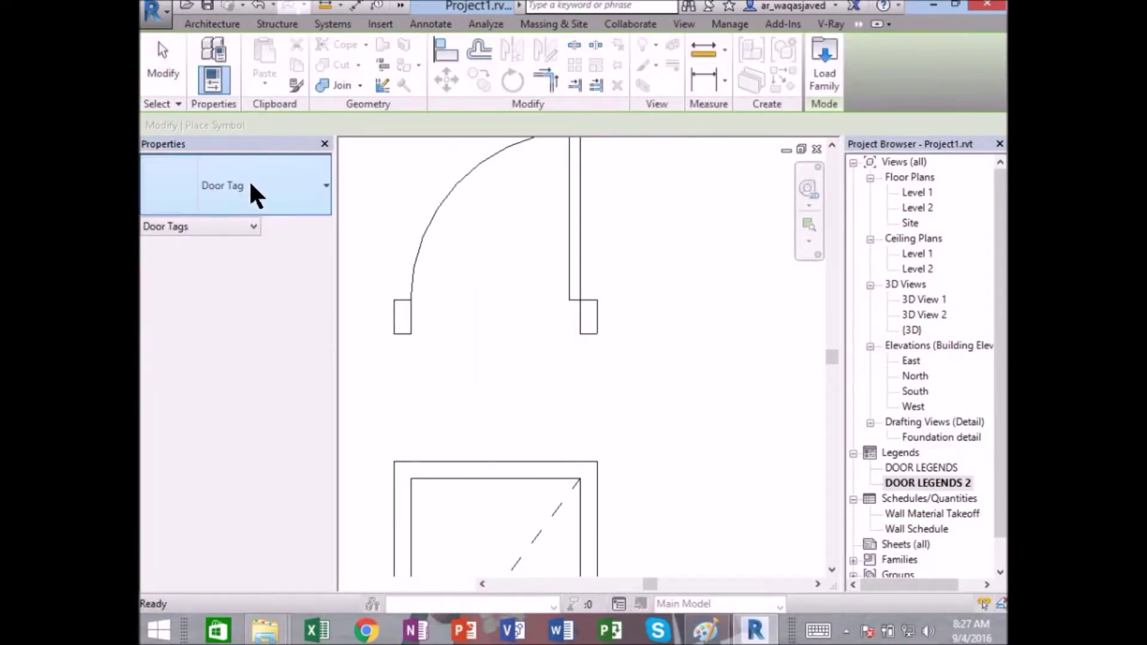
{"action": "left_click", "coordinate": [248, 180]}
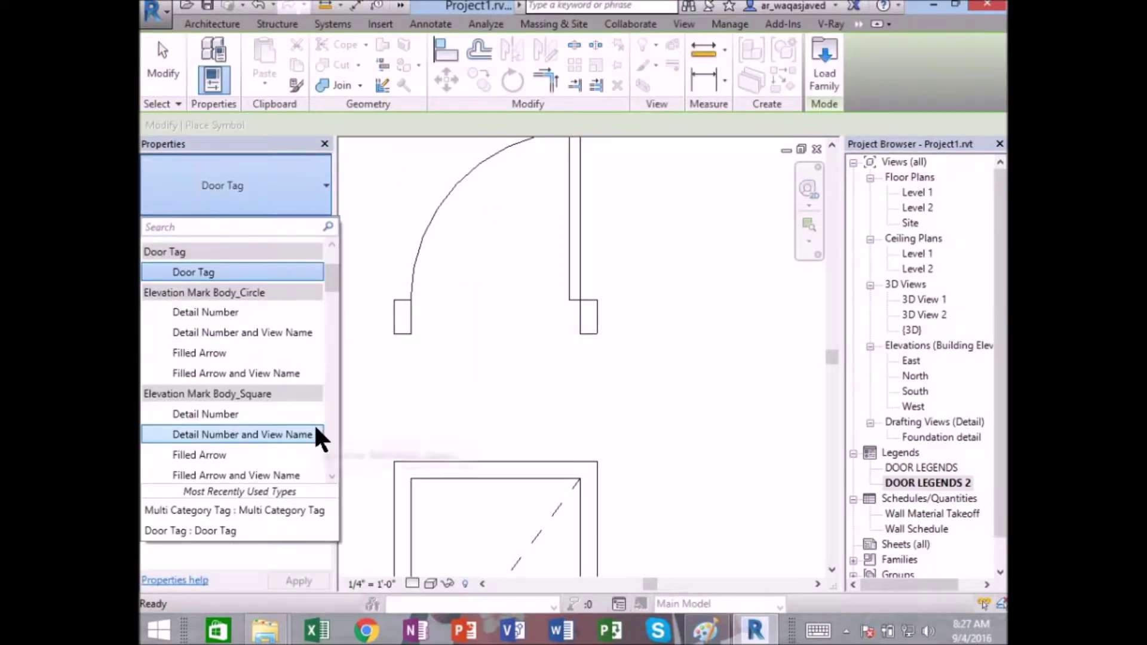
{"action": "scroll", "coordinate": [317, 431], "scroll_direction": "down", "scroll_amount": 3}
{"action": "scroll", "coordinate": [315, 429], "scroll_direction": "down", "scroll_amount": 3}
{"action": "scroll", "coordinate": [316, 427], "scroll_direction": "down", "scroll_amount": 3}
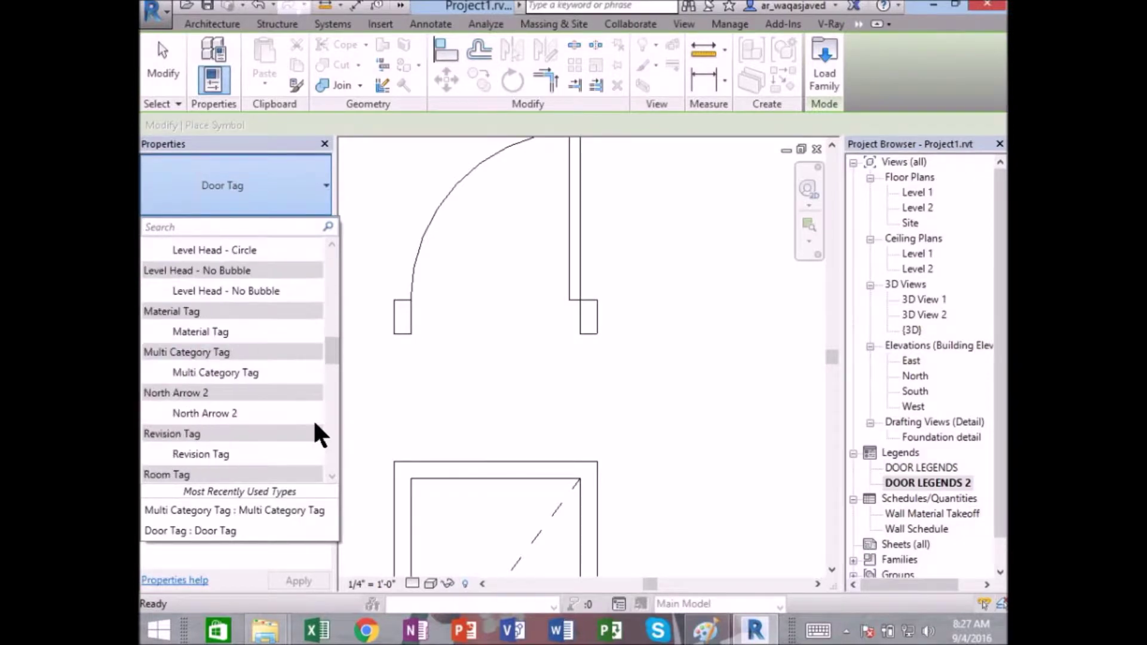
{"action": "scroll", "coordinate": [315, 426], "scroll_direction": "down", "scroll_amount": 3}
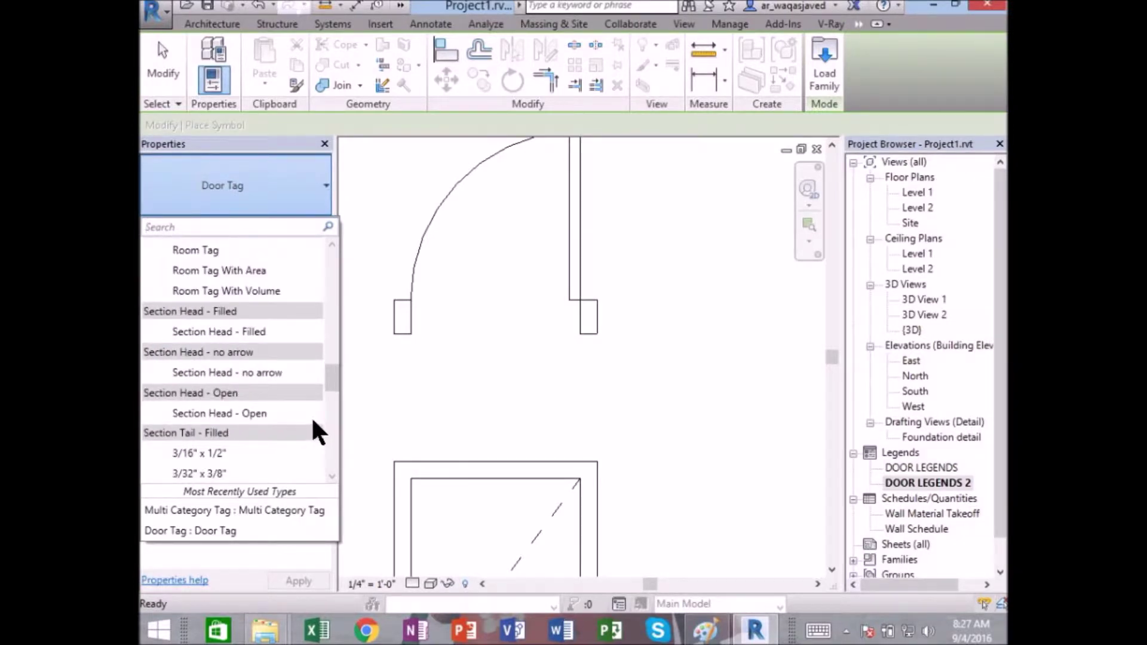
{"action": "key", "text": "Escape"}
{"action": "key", "text": "Escape"}
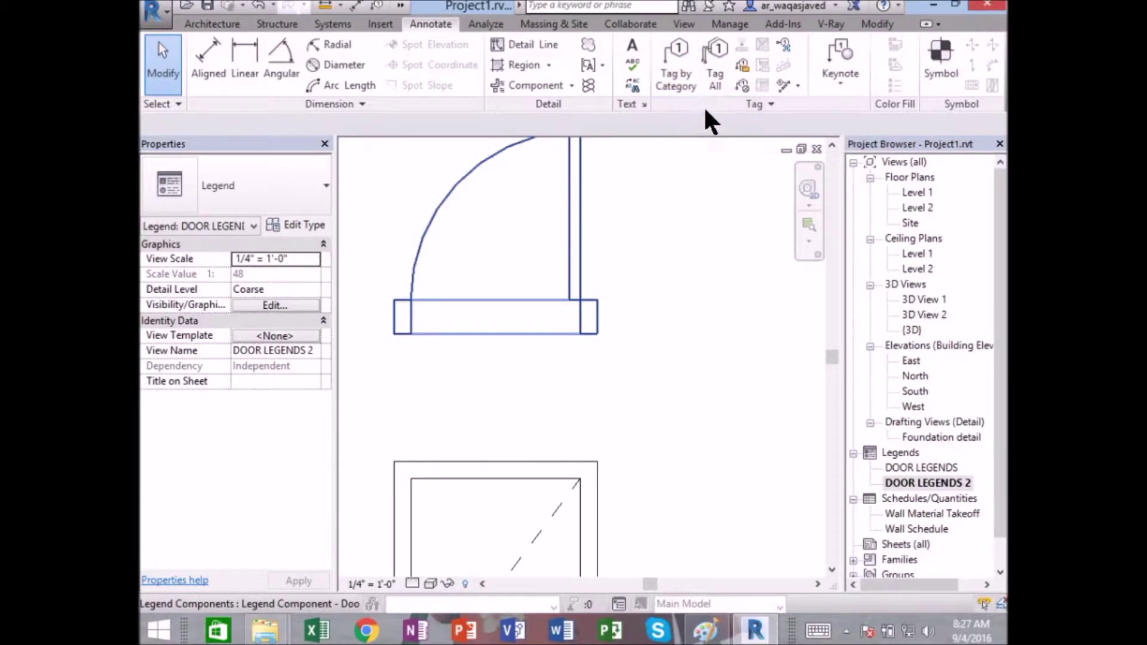
{"action": "left_click", "coordinate": [709, 76]}
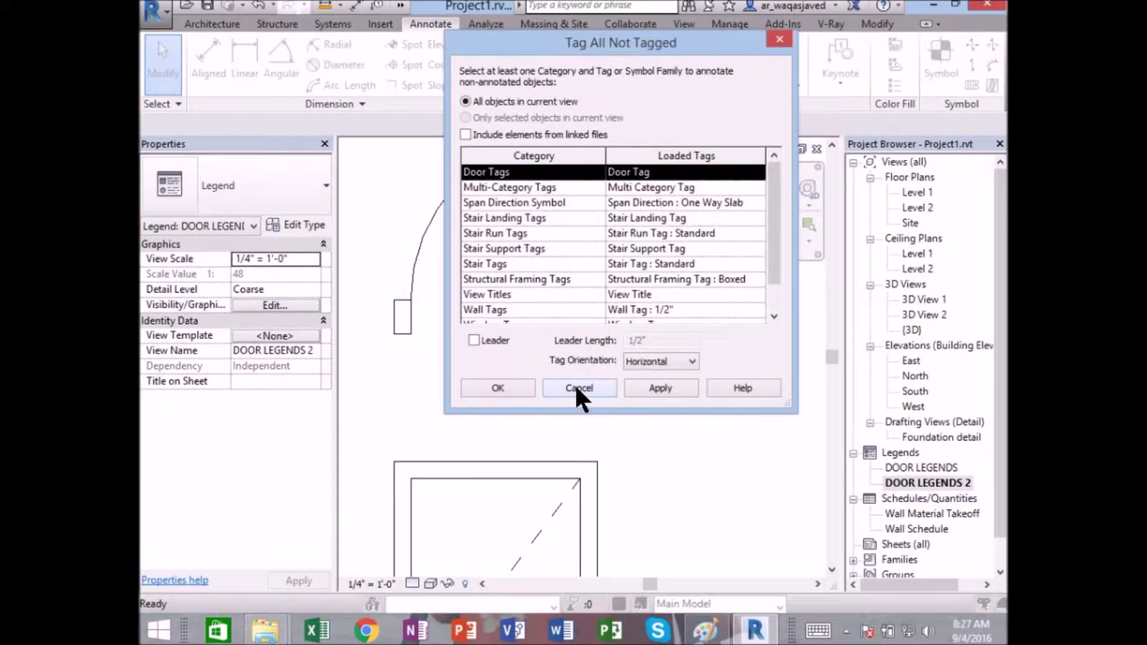
{"action": "left_click", "coordinate": [567, 286]}
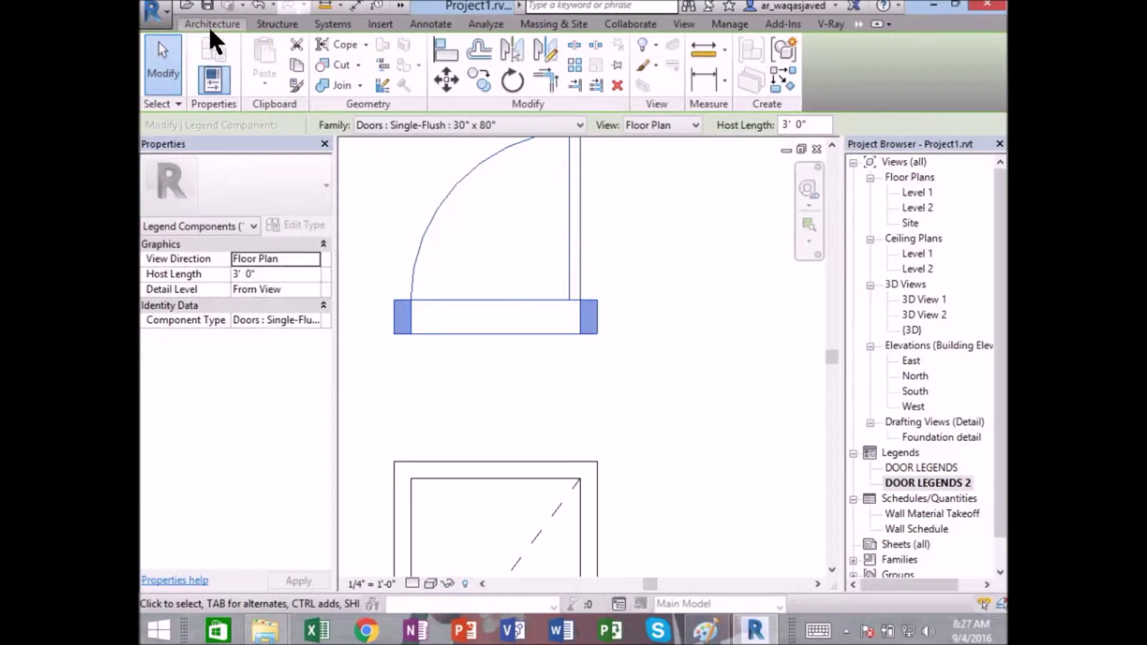
{"action": "key", "text": "Escape"}
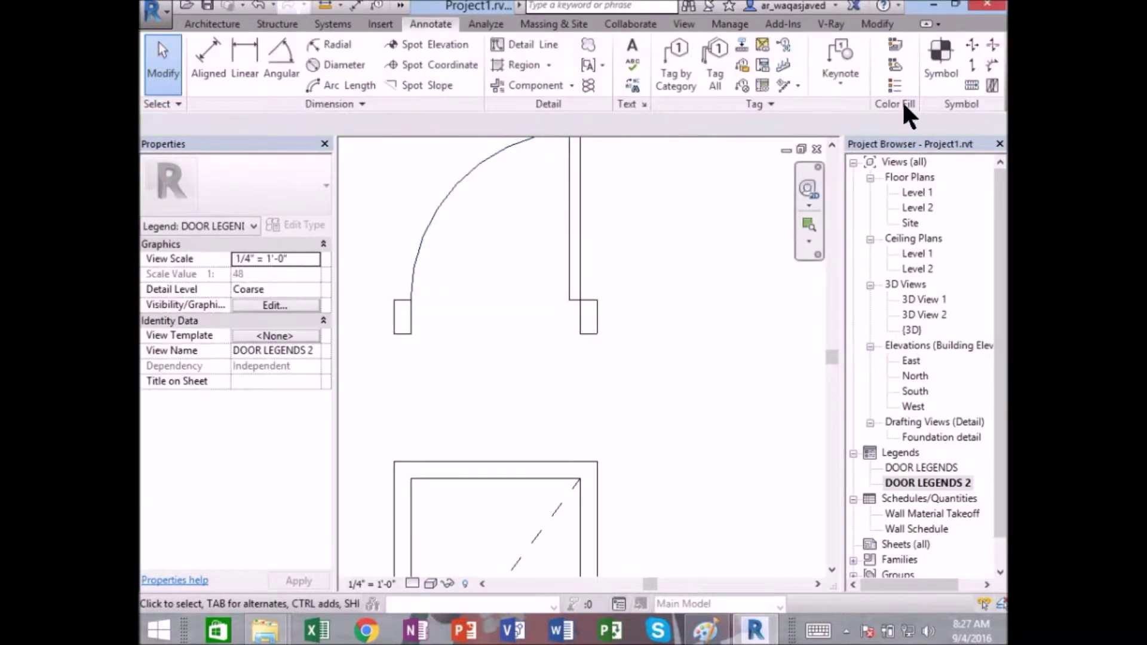
- Place a Door Tag reading 101 inside the legend's door plan symbol
{"action": "left_click", "coordinate": [931, 52]}
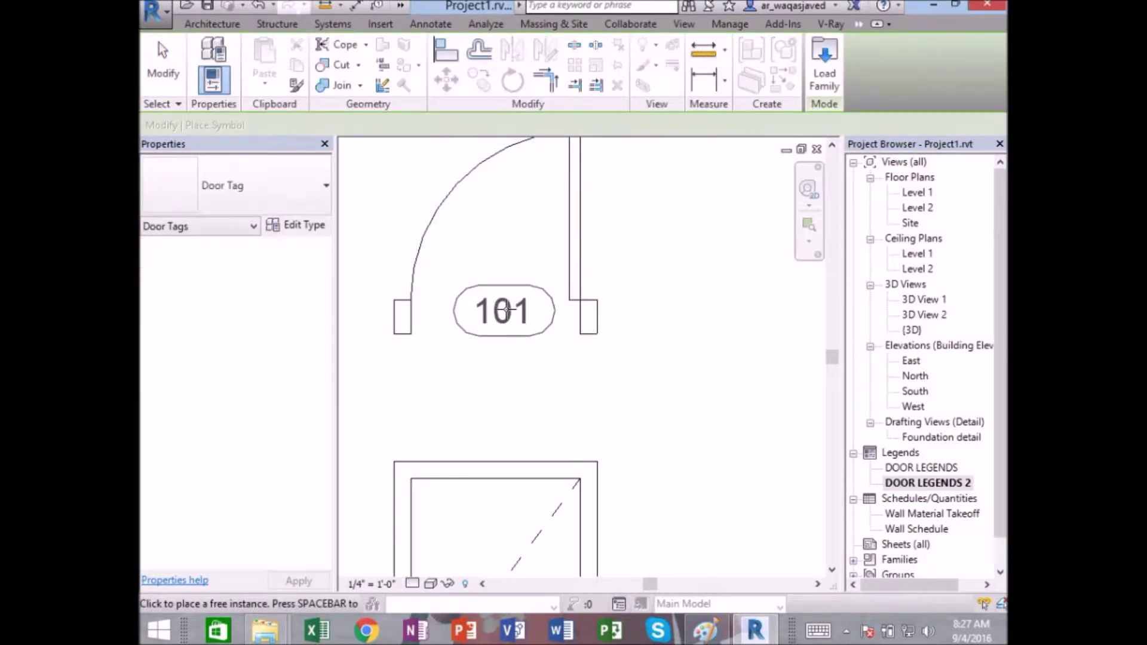
{"action": "left_click", "coordinate": [499, 323]}
{"action": "key", "text": "Escape"}
{"action": "left_click", "coordinate": [496, 318]}
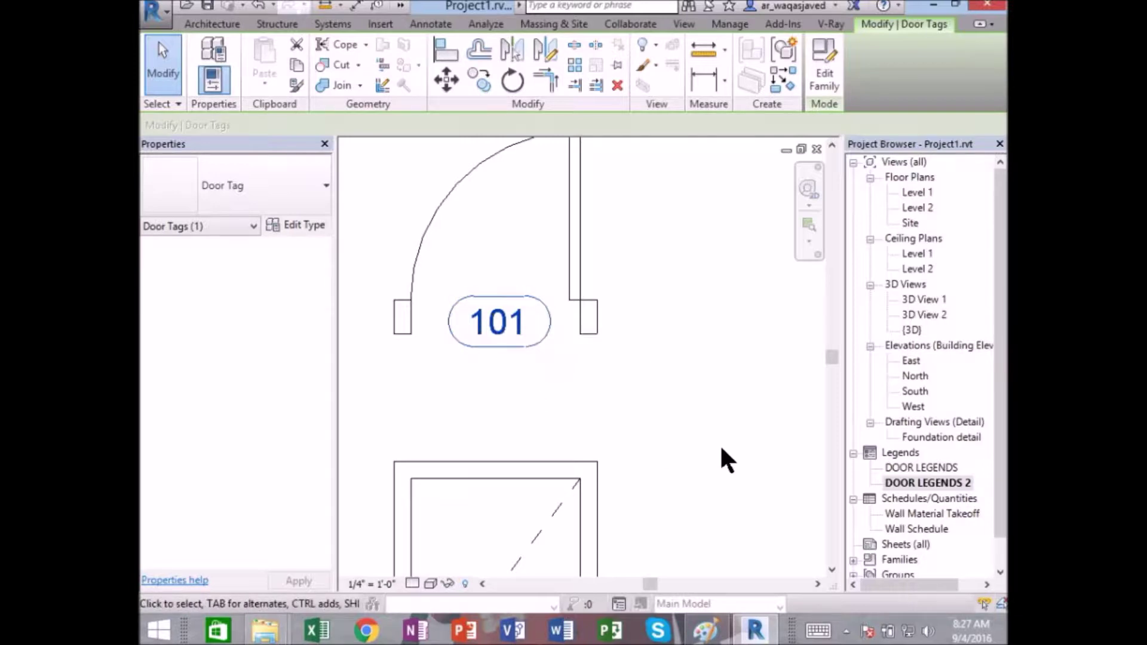
- On Level 1, change the mark of door 1 to 101
{"action": "double_click", "coordinate": [918, 191]}
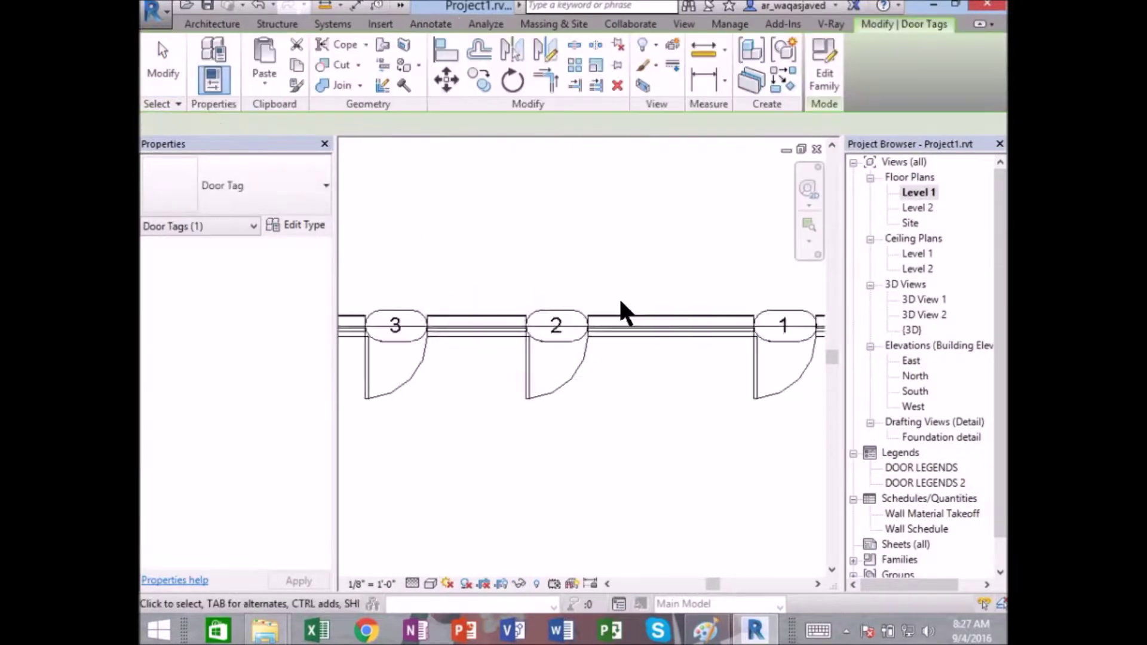
{"action": "left_click", "coordinate": [807, 332]}
{"action": "middle_click_drag", "start_coordinate": [756, 428], "coordinate": [568, 526]}
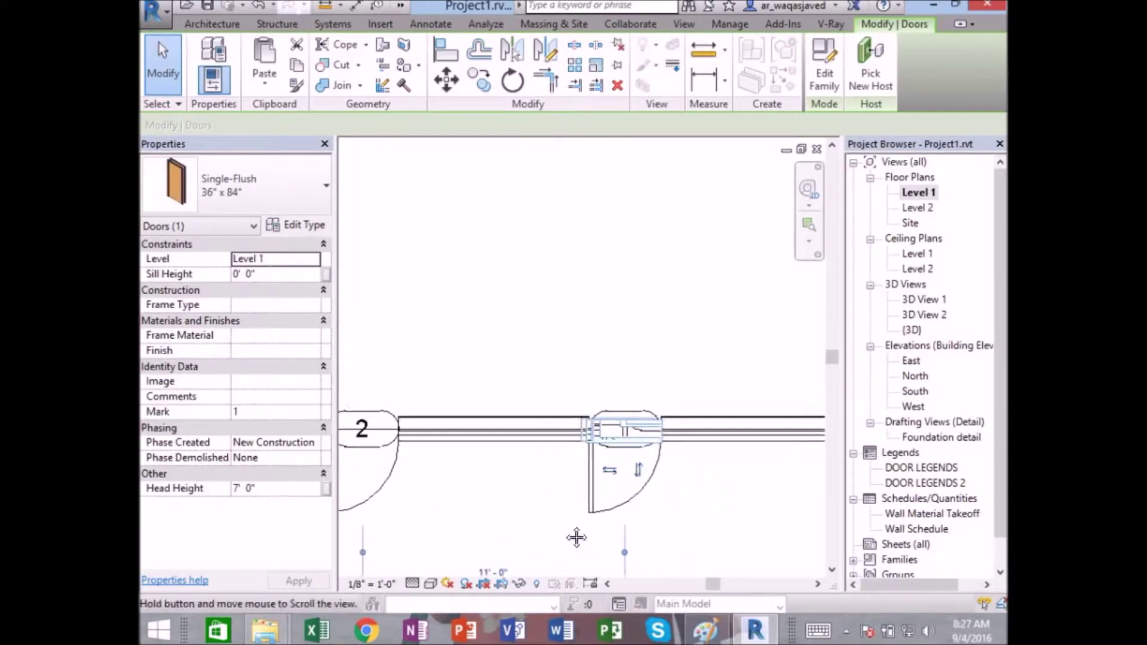
{"action": "type", "text": "101"}
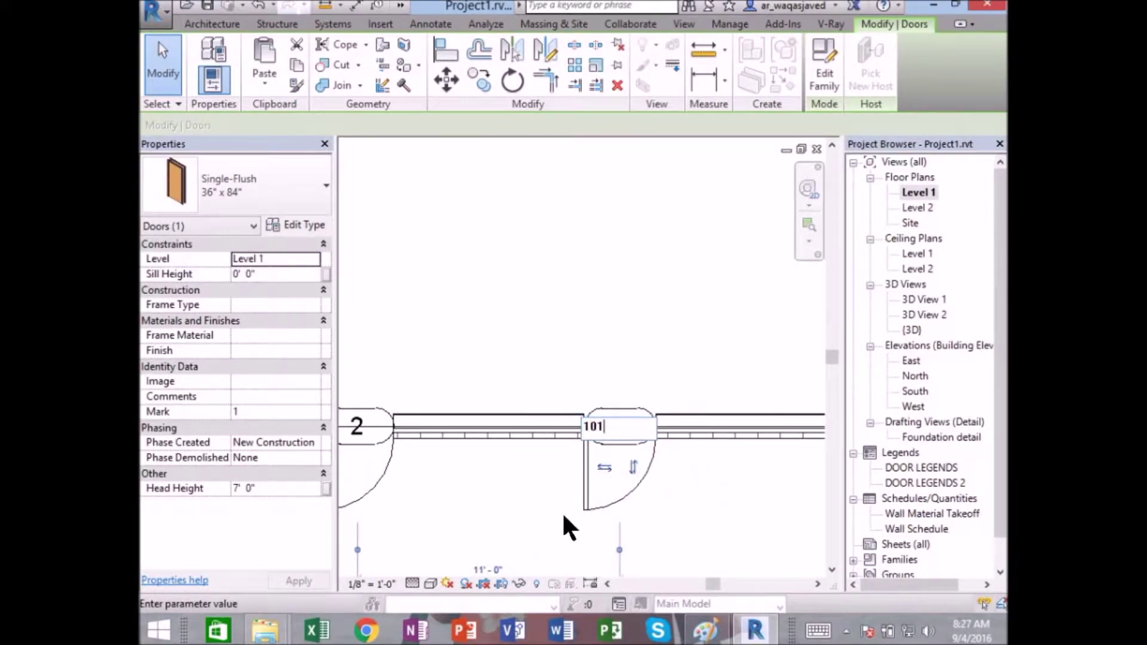
{"action": "key", "text": "Return"}
{"action": "key", "text": "Escape"}
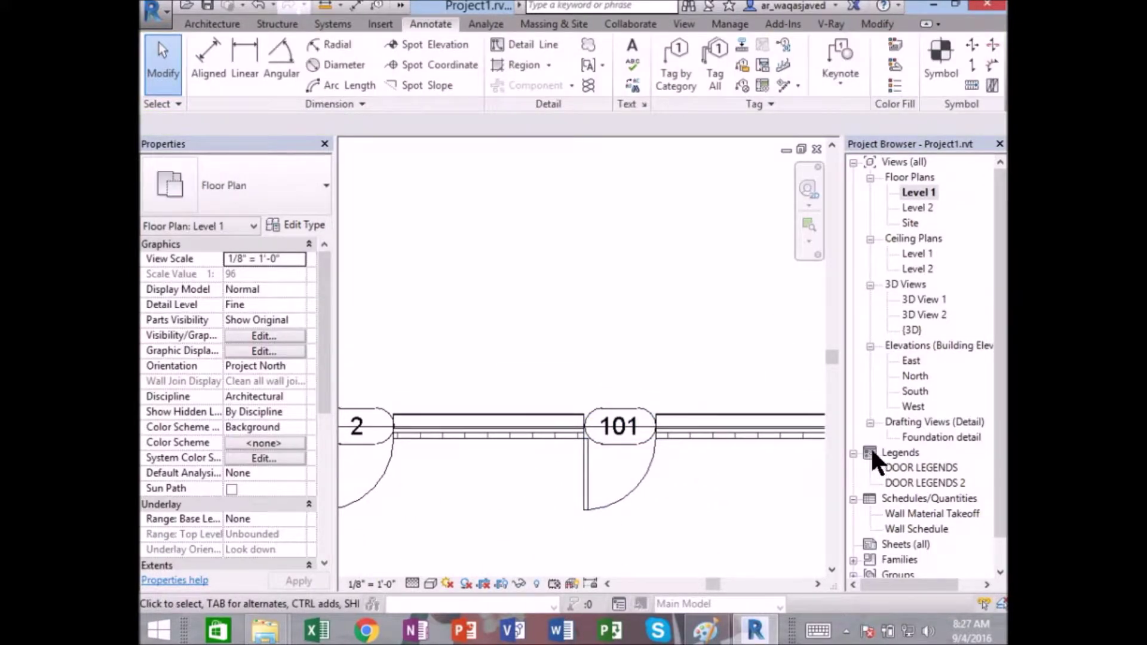
{"action": "double_click", "coordinate": [904, 526]}
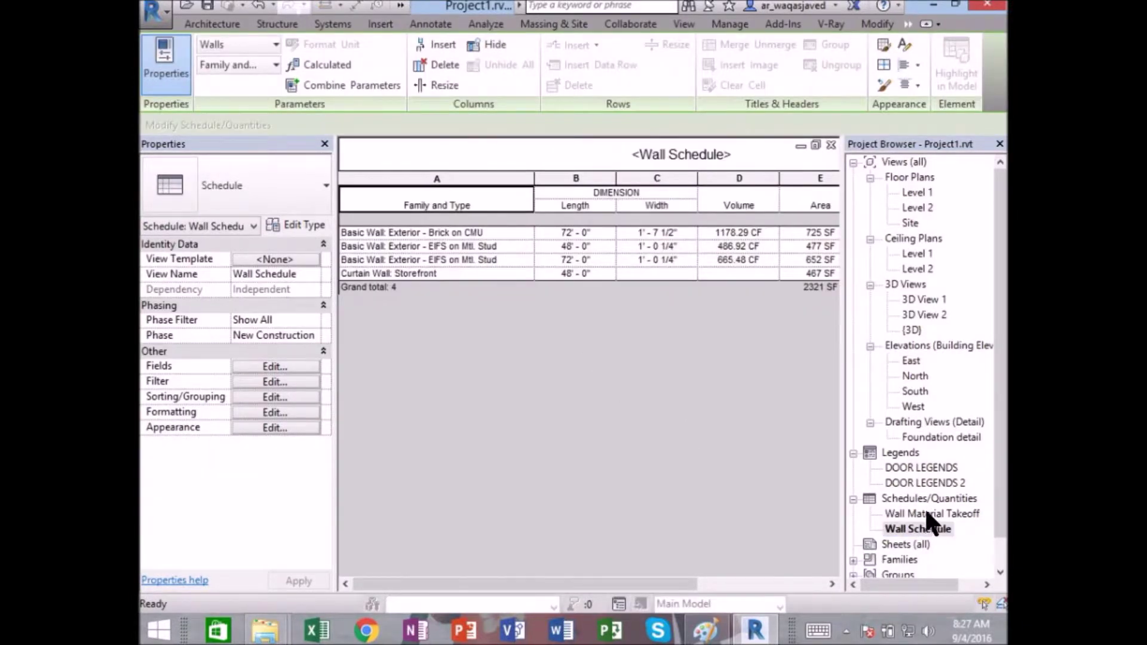
{"action": "double_click", "coordinate": [926, 511]}
{"action": "double_click", "coordinate": [904, 482]}
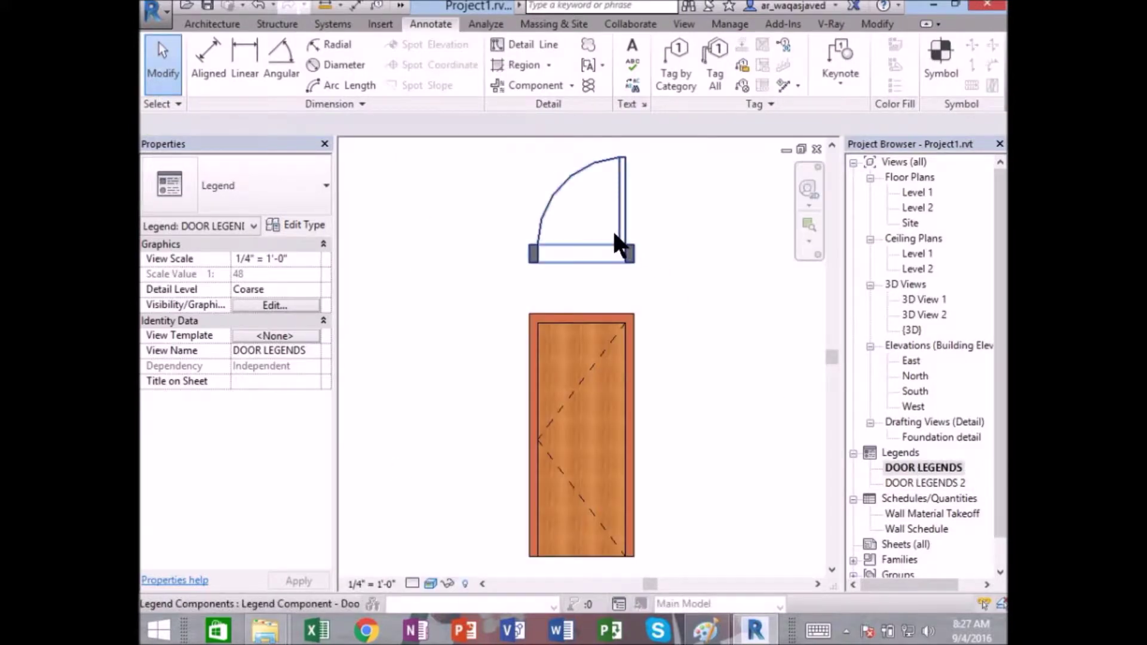
{"action": "left_click", "coordinate": [615, 242]}
{"action": "left_click", "coordinate": [507, 199]}
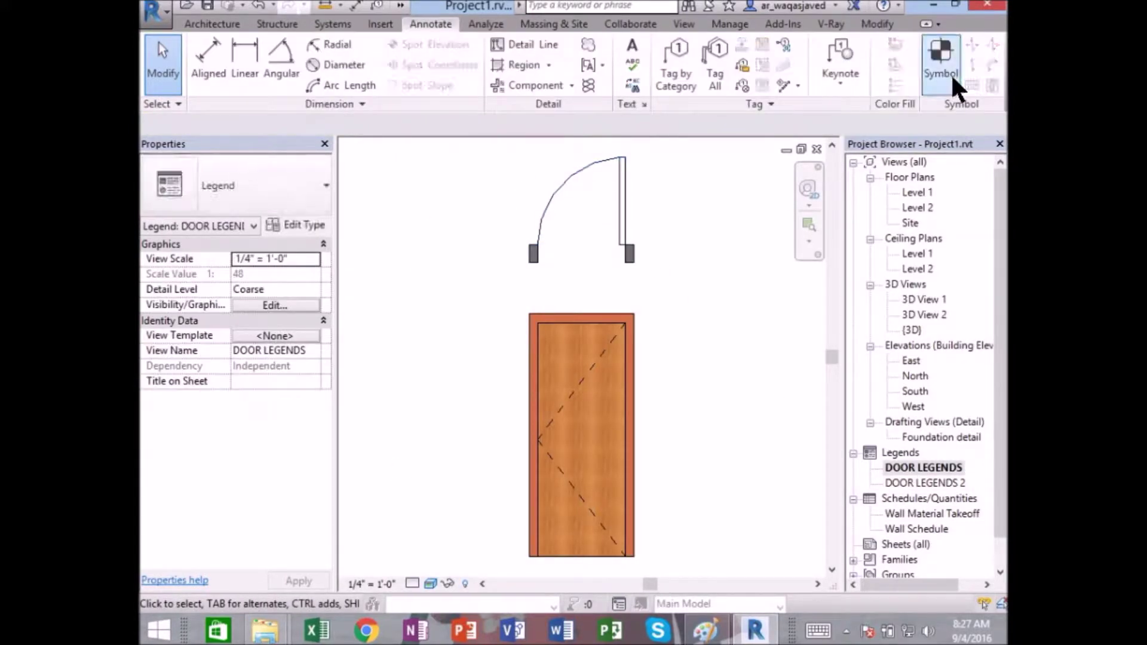
{"action": "left_click", "coordinate": [670, 67]}
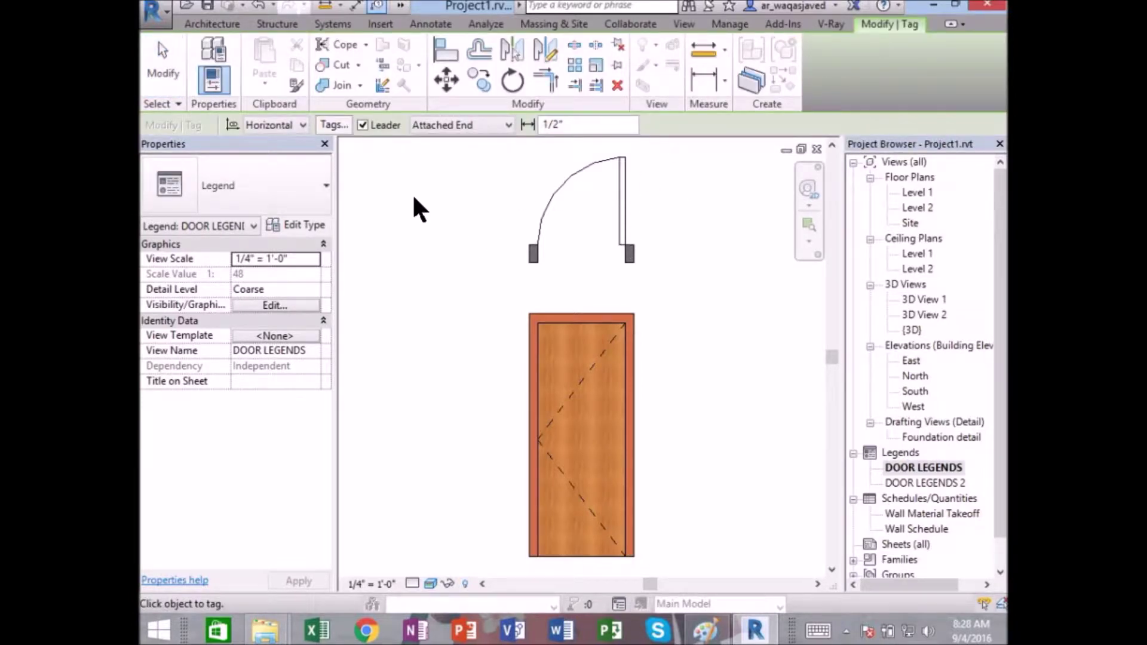
{"action": "key", "text": "Escape"}
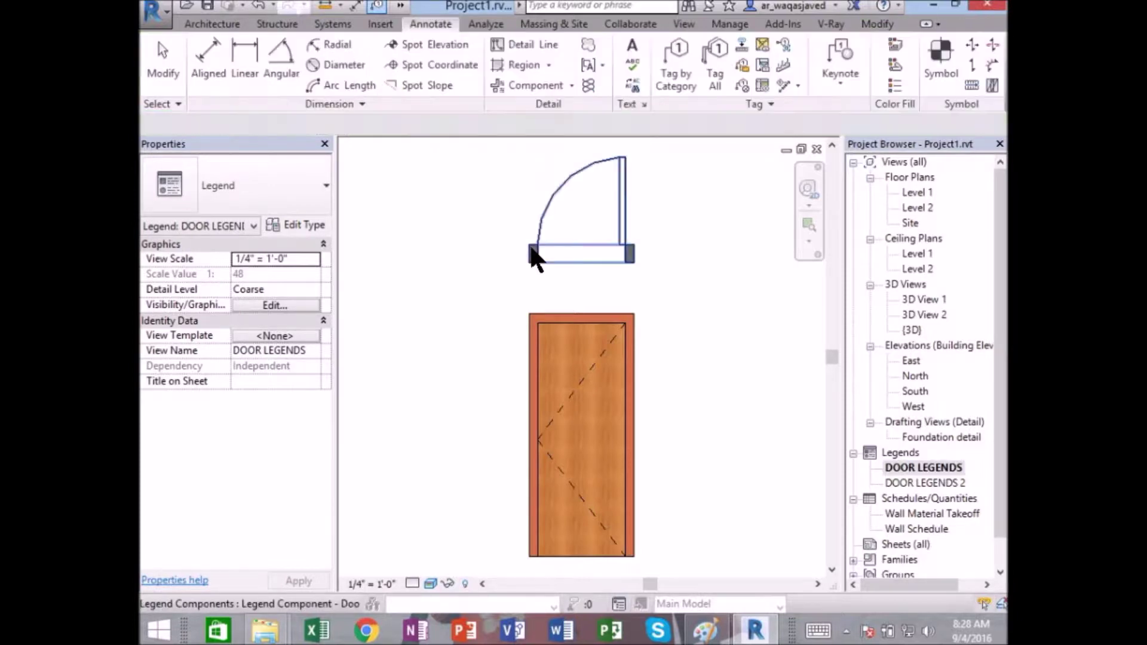
{"action": "left_click", "coordinate": [714, 67]}
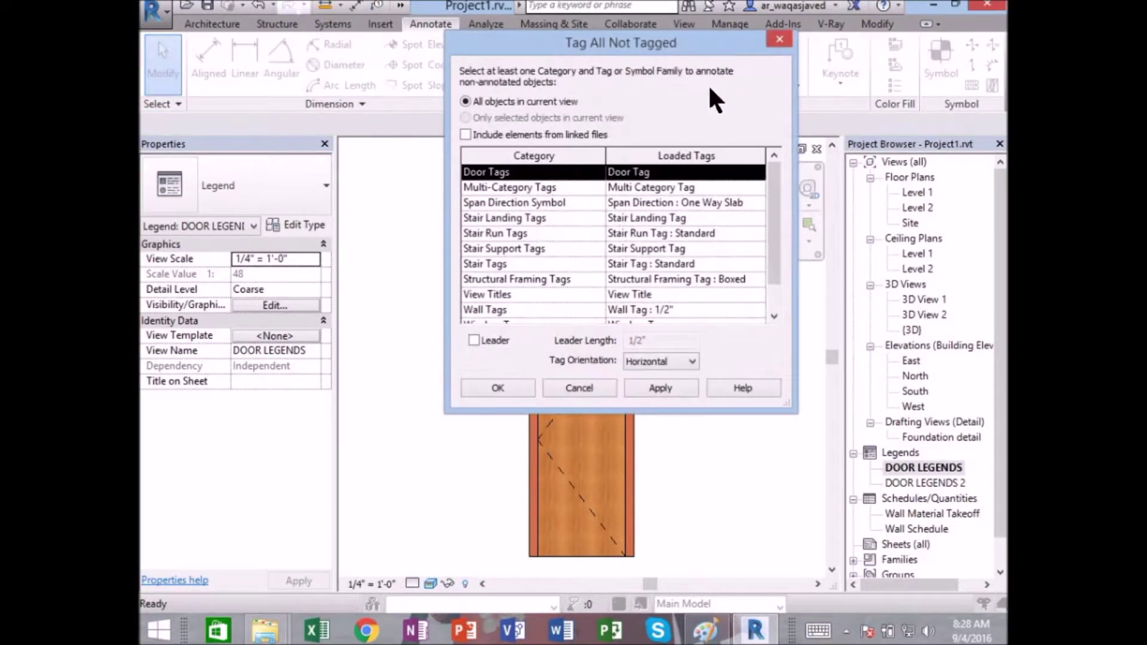
{"action": "left_click", "coordinate": [502, 386]}
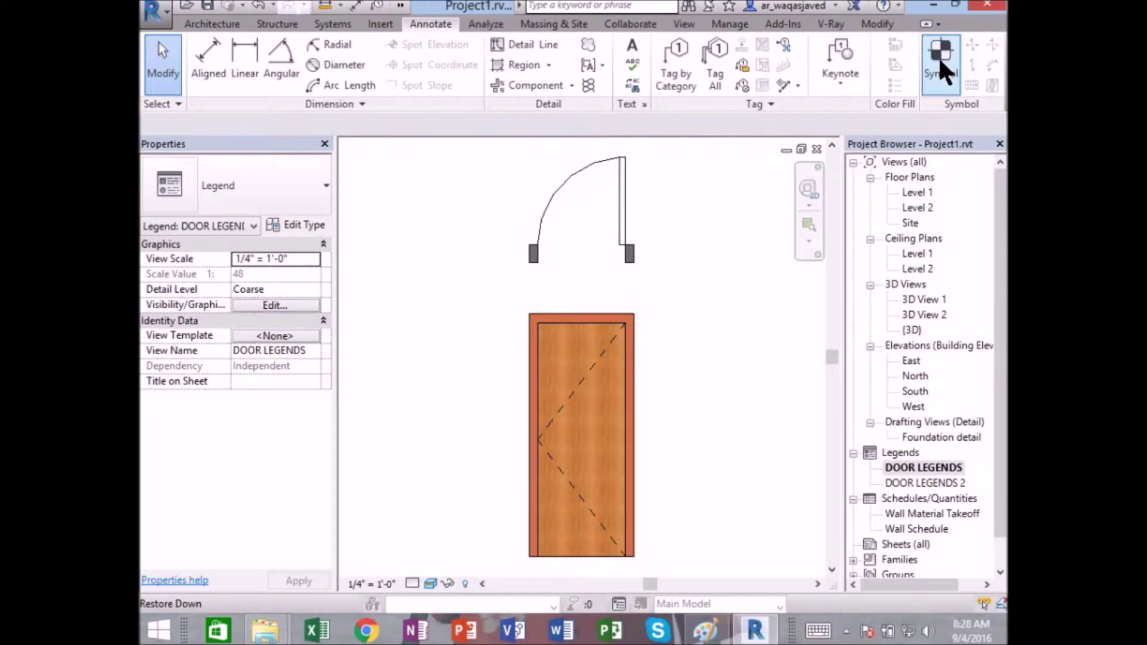
{"action": "left_click", "coordinate": [939, 57]}
{"action": "left_click", "coordinate": [221, 179]}
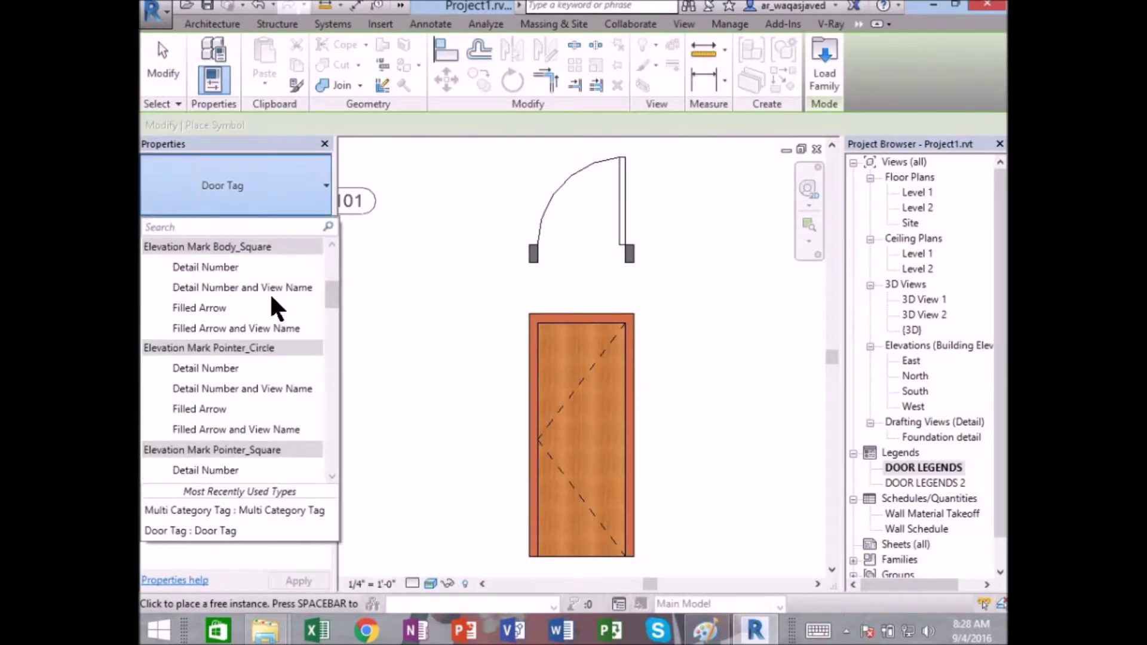
{"action": "scroll", "coordinate": [272, 297], "scroll_direction": "up", "scroll_amount": 2}
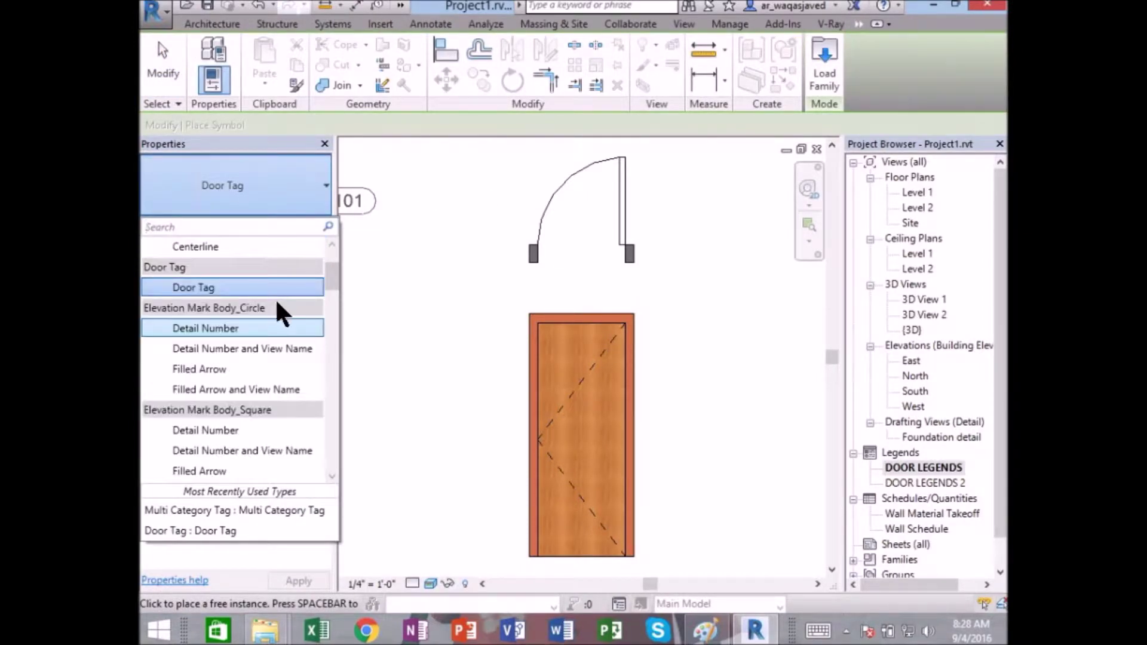
{"action": "scroll", "coordinate": [275, 297], "scroll_direction": "down", "scroll_amount": 1}
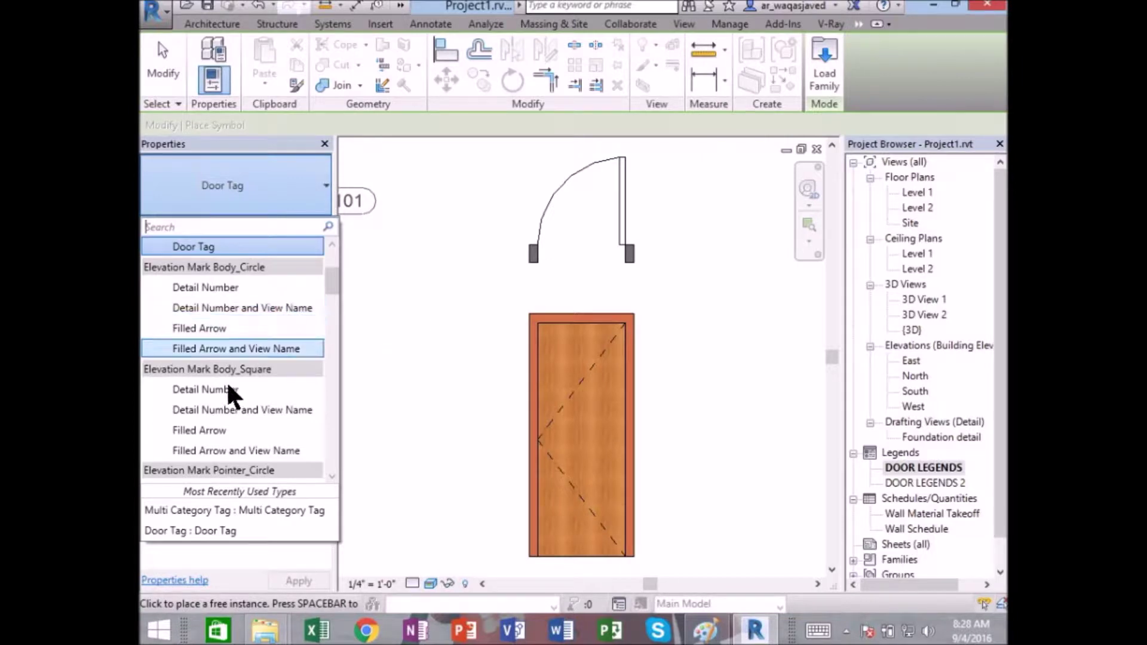
{"action": "scroll", "coordinate": [239, 432], "scroll_direction": "down", "scroll_amount": 2}
{"action": "scroll", "coordinate": [239, 432], "scroll_direction": "down", "scroll_amount": 2}
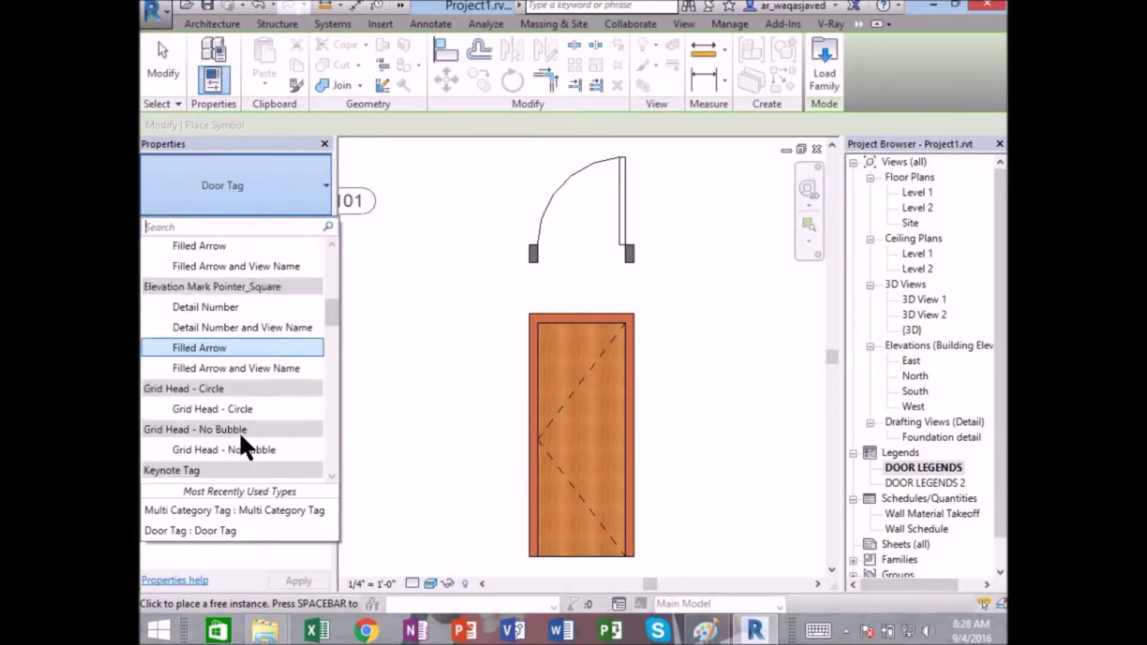
{"action": "scroll", "coordinate": [239, 430], "scroll_direction": "down", "scroll_amount": 2}
{"action": "scroll", "coordinate": [239, 430], "scroll_direction": "down", "scroll_amount": 1}
{"action": "scroll", "coordinate": [239, 430], "scroll_direction": "down", "scroll_amount": 2}
{"action": "scroll", "coordinate": [239, 430], "scroll_direction": "down", "scroll_amount": 2}
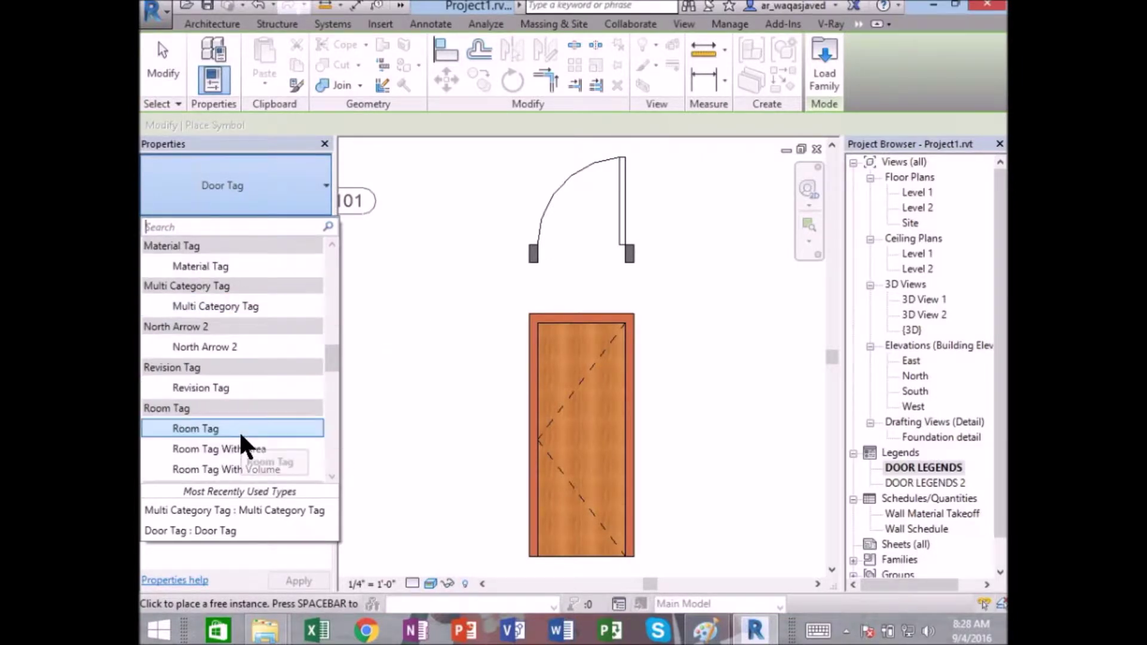
{"action": "scroll", "coordinate": [239, 430], "scroll_direction": "down", "scroll_amount": 1}
{"action": "scroll", "coordinate": [241, 437], "scroll_direction": "down", "scroll_amount": 1}
{"action": "scroll", "coordinate": [241, 437], "scroll_direction": "down", "scroll_amount": 2}
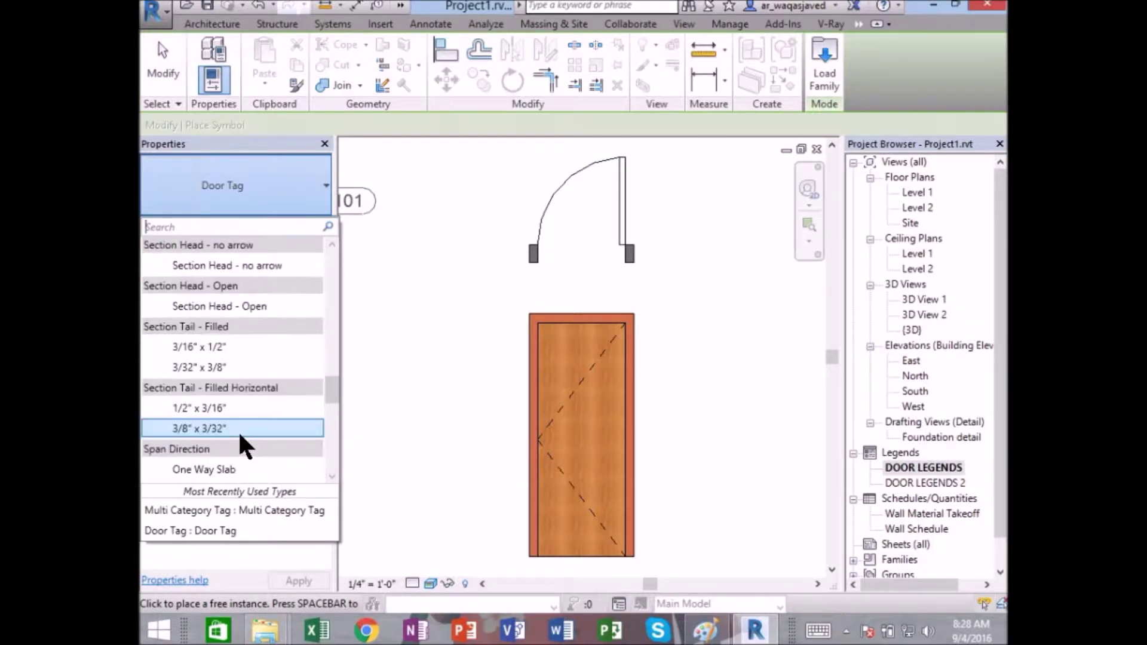
{"action": "scroll", "coordinate": [241, 437], "scroll_direction": "down", "scroll_amount": 2}
{"action": "scroll", "coordinate": [244, 434], "scroll_direction": "down", "scroll_amount": 2}
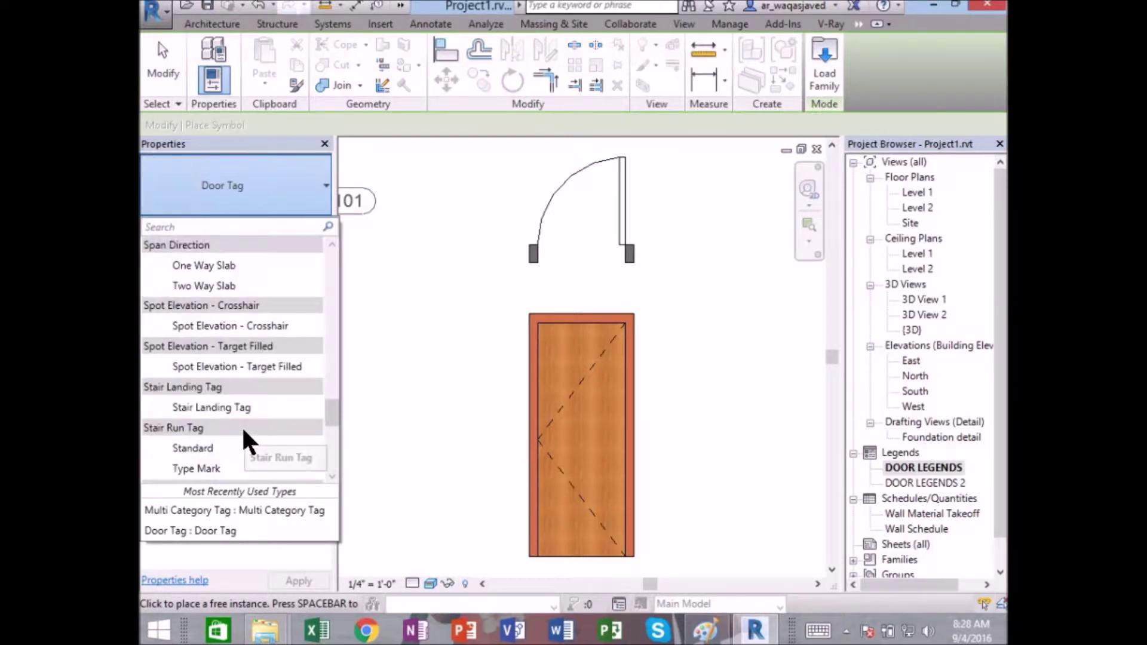
{"action": "scroll", "coordinate": [244, 432], "scroll_direction": "down", "scroll_amount": 2}
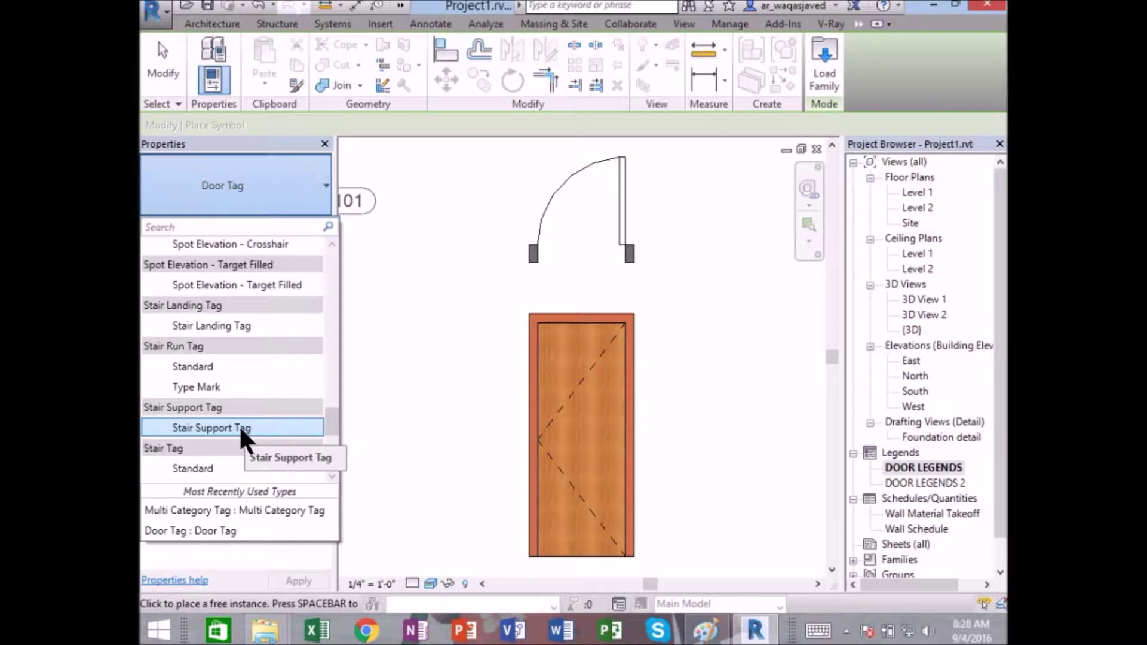
{"action": "key", "text": "Escape"}
{"action": "key", "text": "Escape"}
{"action": "left_click", "coordinate": [536, 227]}
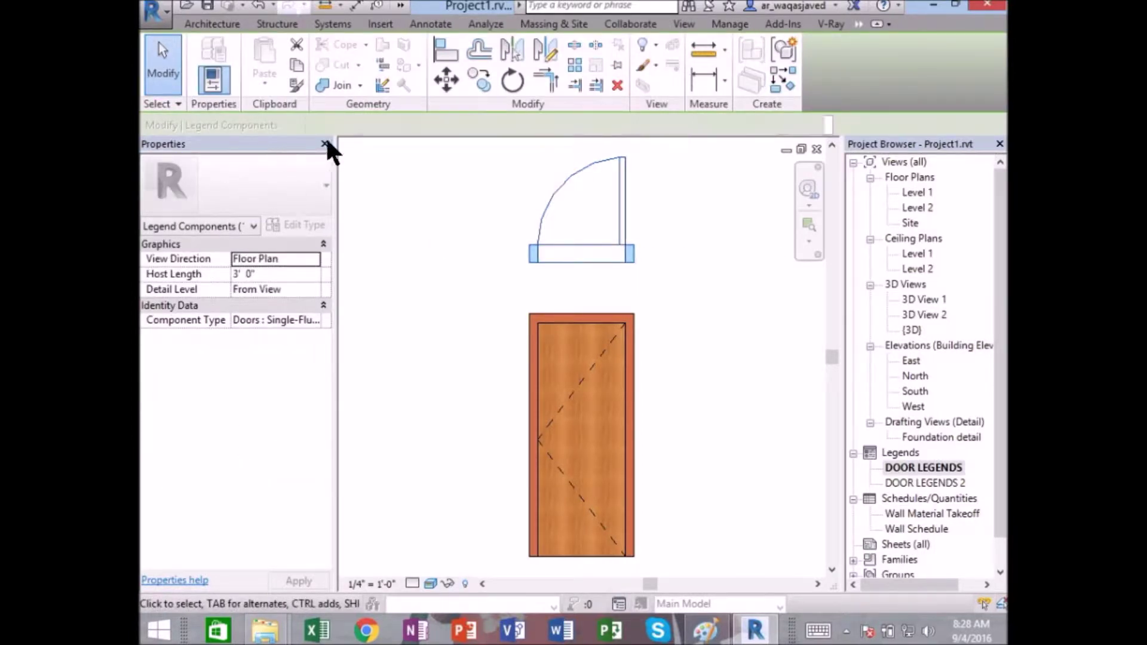
- Check Level 1 door 101's type properties (Single-Flush 36" x 84") and close them unchanged
{"action": "left_click", "coordinate": [435, 126]}
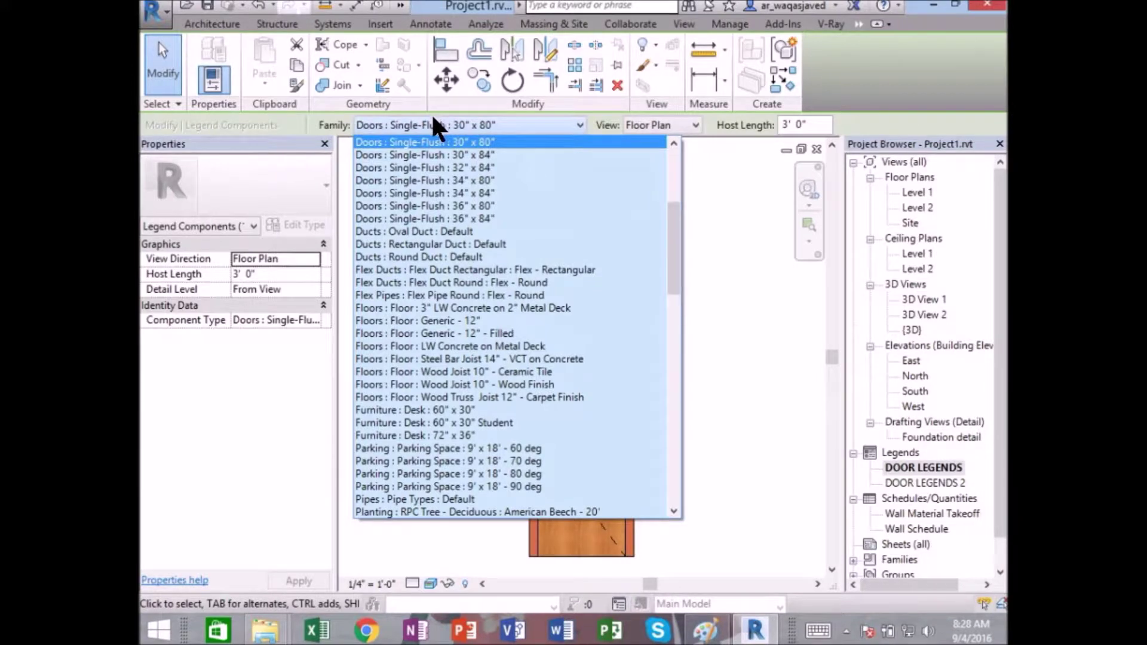
{"action": "double_click", "coordinate": [915, 192]}
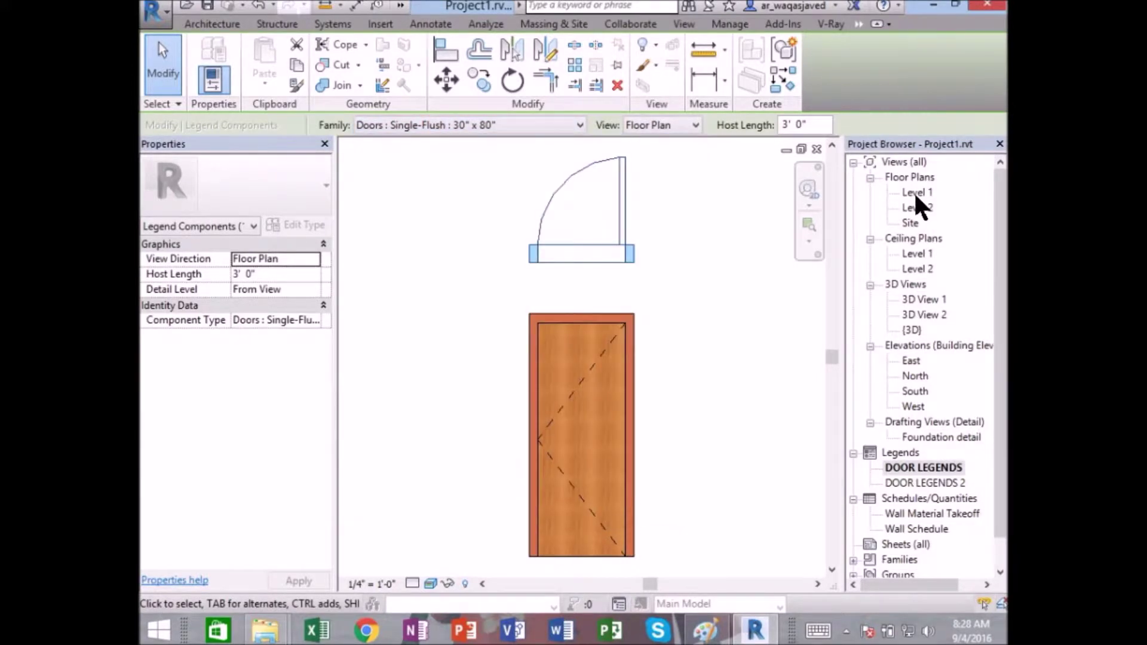
{"action": "left_click", "coordinate": [631, 482]}
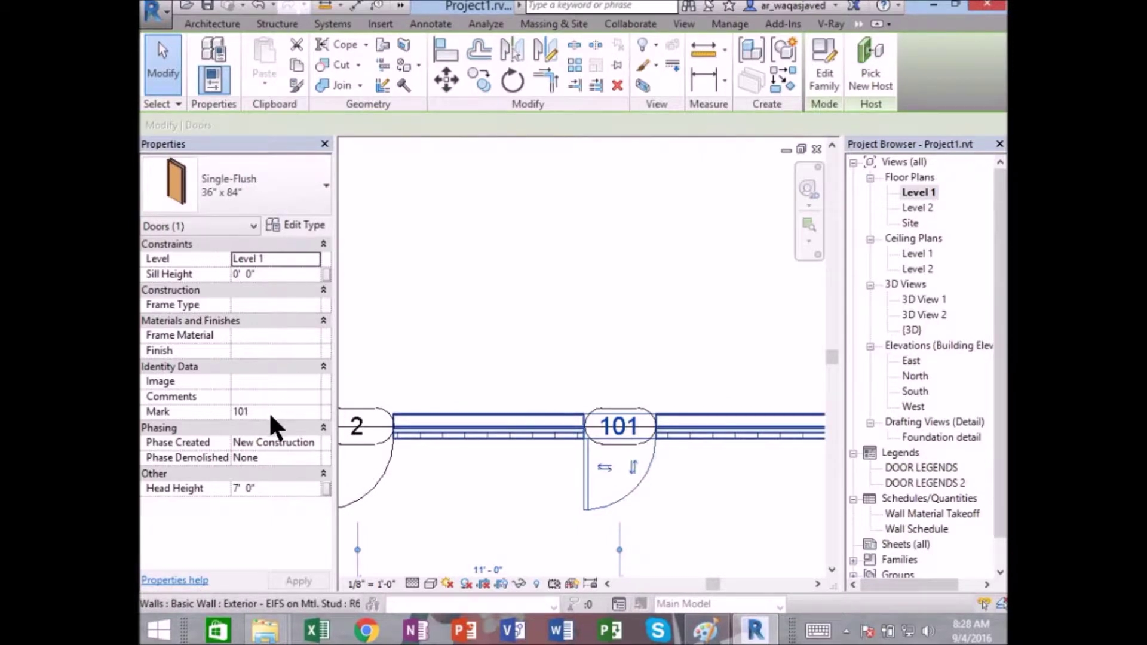
{"action": "left_click", "coordinate": [299, 225]}
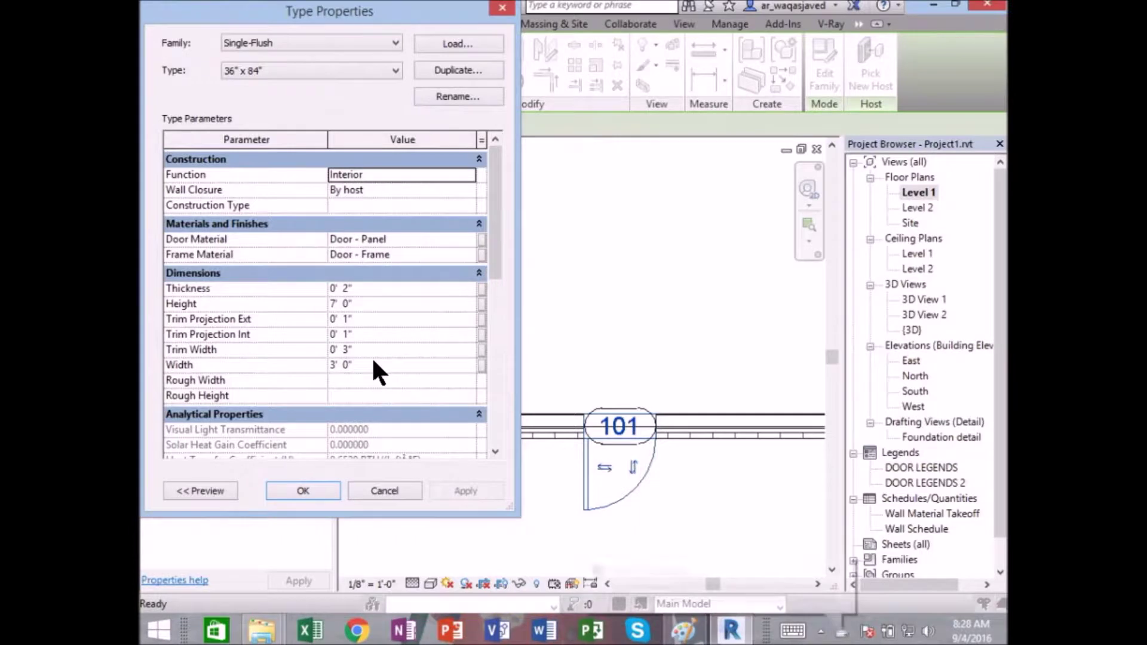
{"action": "left_click", "coordinate": [393, 487]}
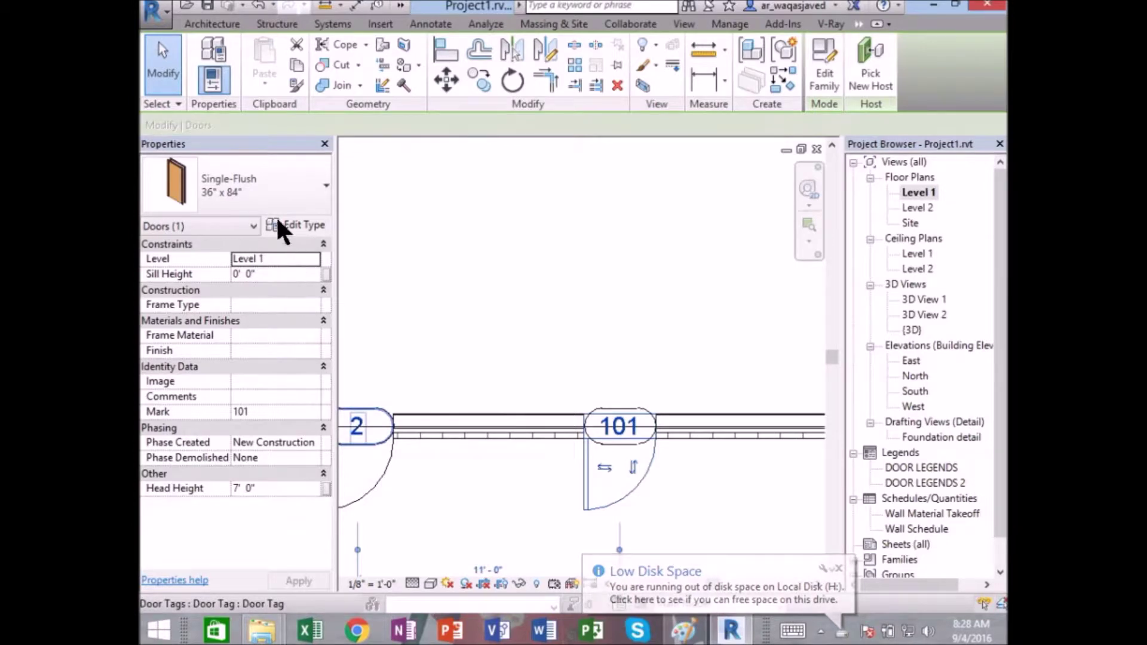
{"action": "left_click", "coordinate": [920, 437]}
- Set the DOOR LEGENDS plan component's family to Doors: Single-Flush 36" x 84"
{"action": "left_click", "coordinate": [917, 478]}
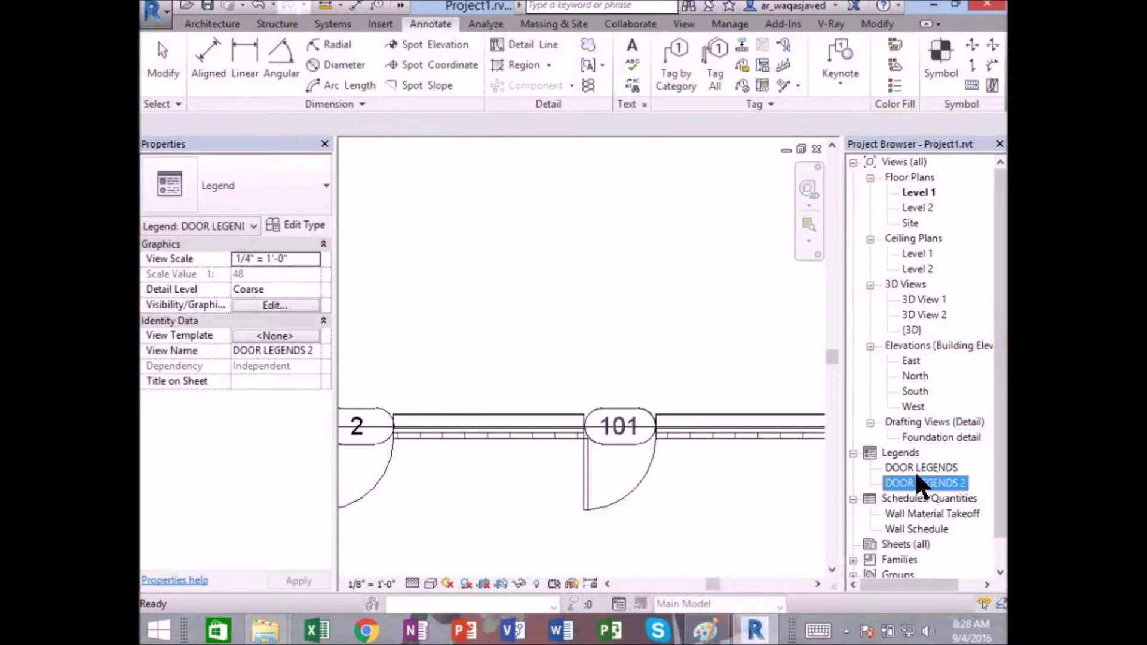
{"action": "double_click", "coordinate": [916, 469]}
{"action": "left_click", "coordinate": [530, 366]}
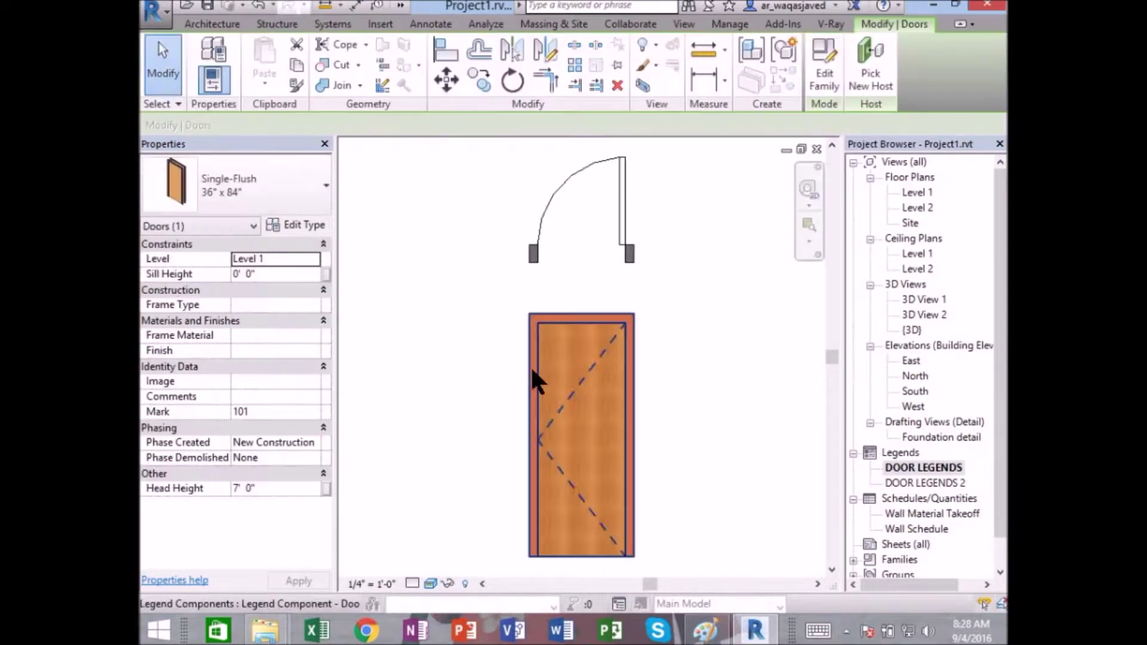
{"action": "left_click", "coordinate": [553, 194]}
{"action": "left_click", "coordinate": [484, 125]}
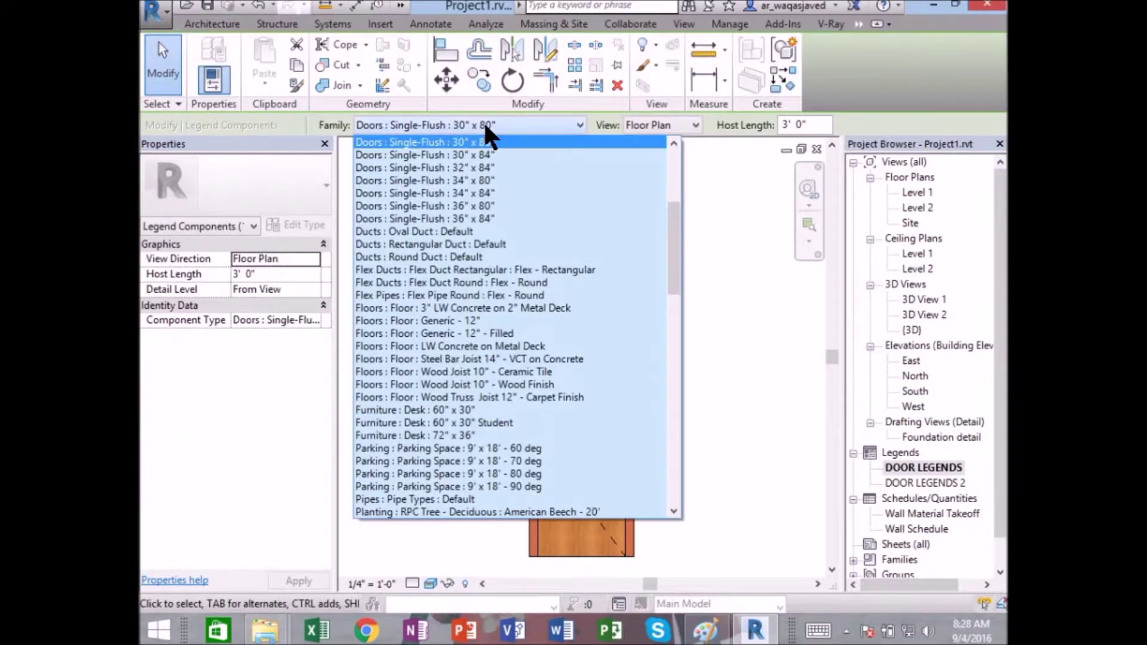
{"action": "scroll", "coordinate": [514, 211], "scroll_direction": "up", "scroll_amount": 1}
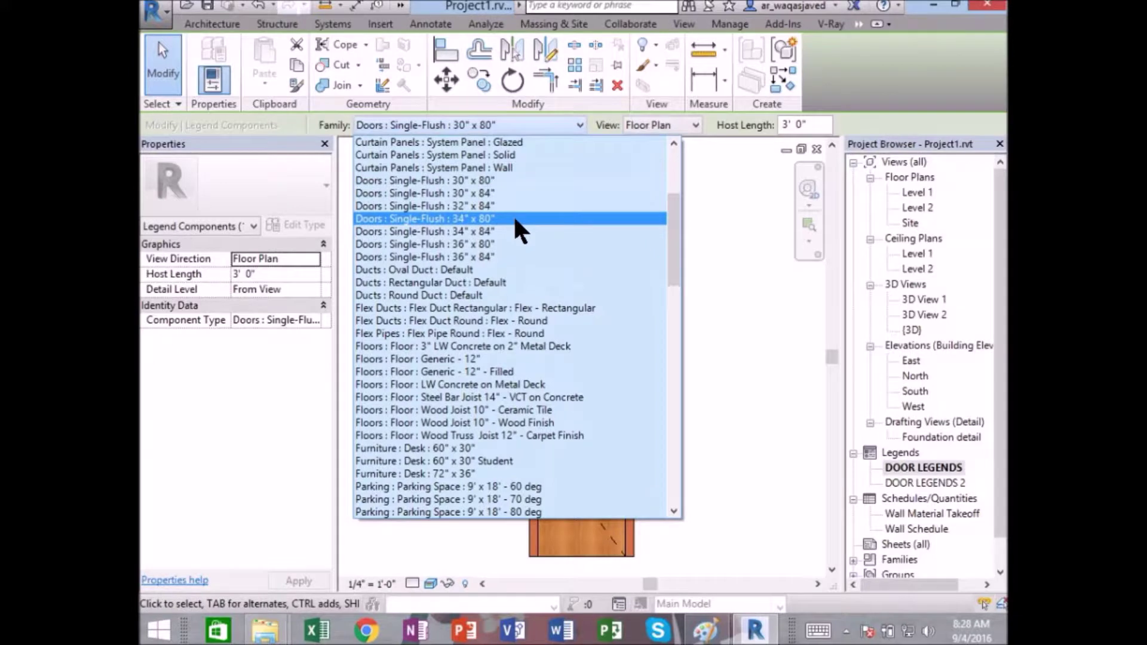
{"action": "left_click", "coordinate": [498, 257]}
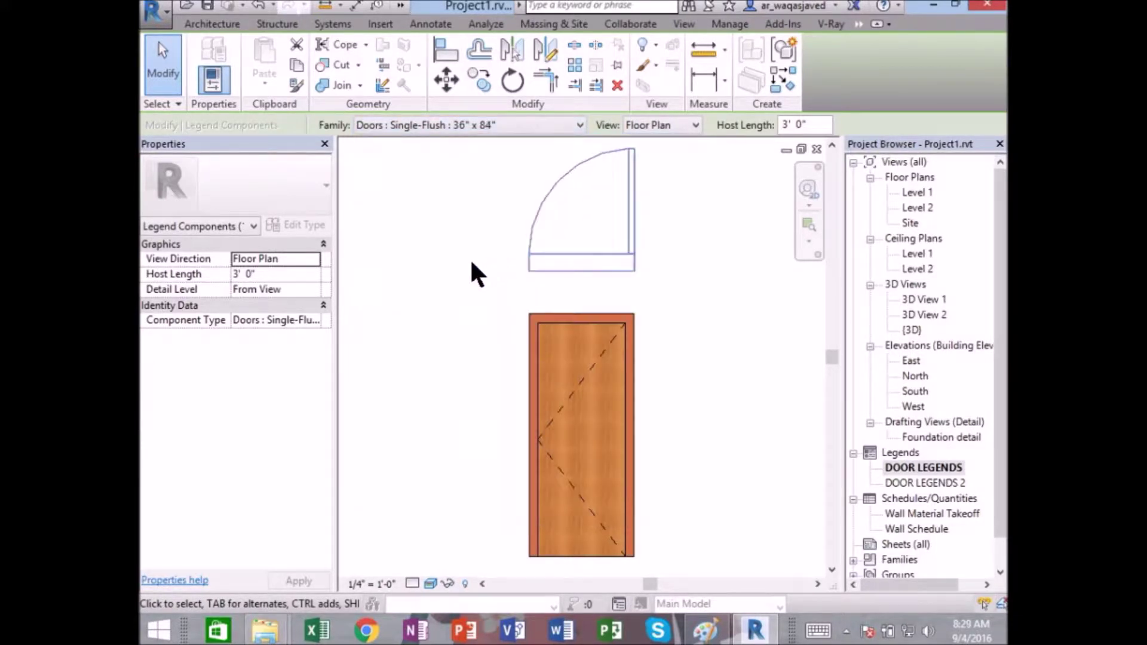
- Tag the legend door plan with a 101 Door Tag
{"action": "left_click", "coordinate": [471, 264]}
{"action": "middle_click_drag", "start_coordinate": [470, 264], "coordinate": [435, 297]}
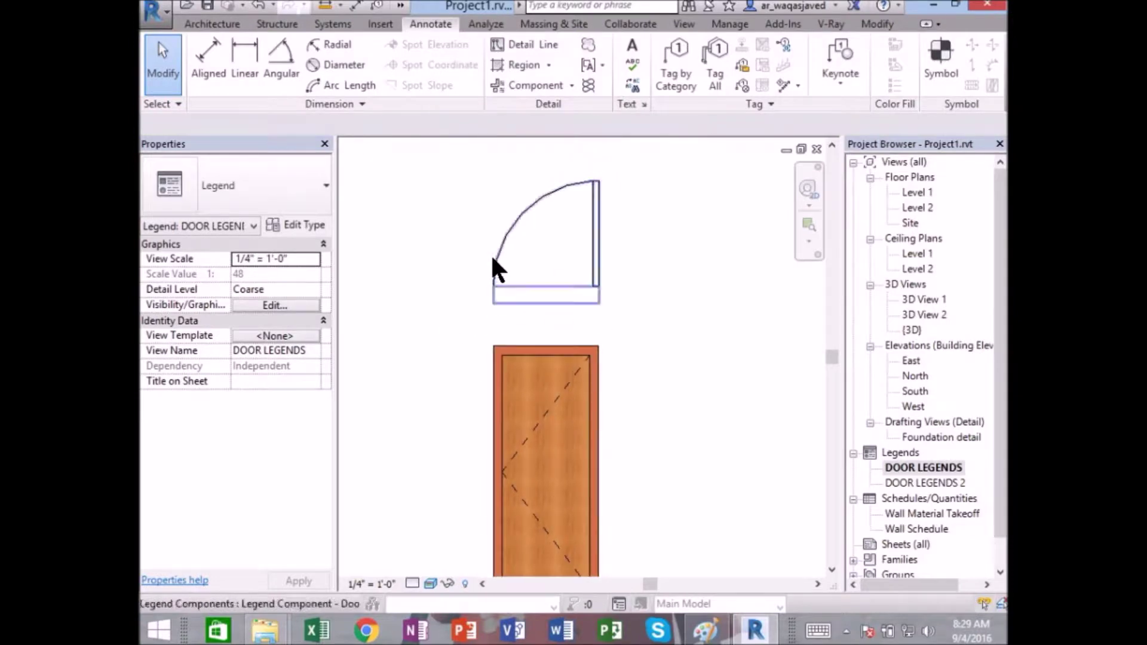
{"action": "left_click", "coordinate": [492, 257]}
{"action": "left_click", "coordinate": [439, 252]}
{"action": "left_click", "coordinate": [917, 81]}
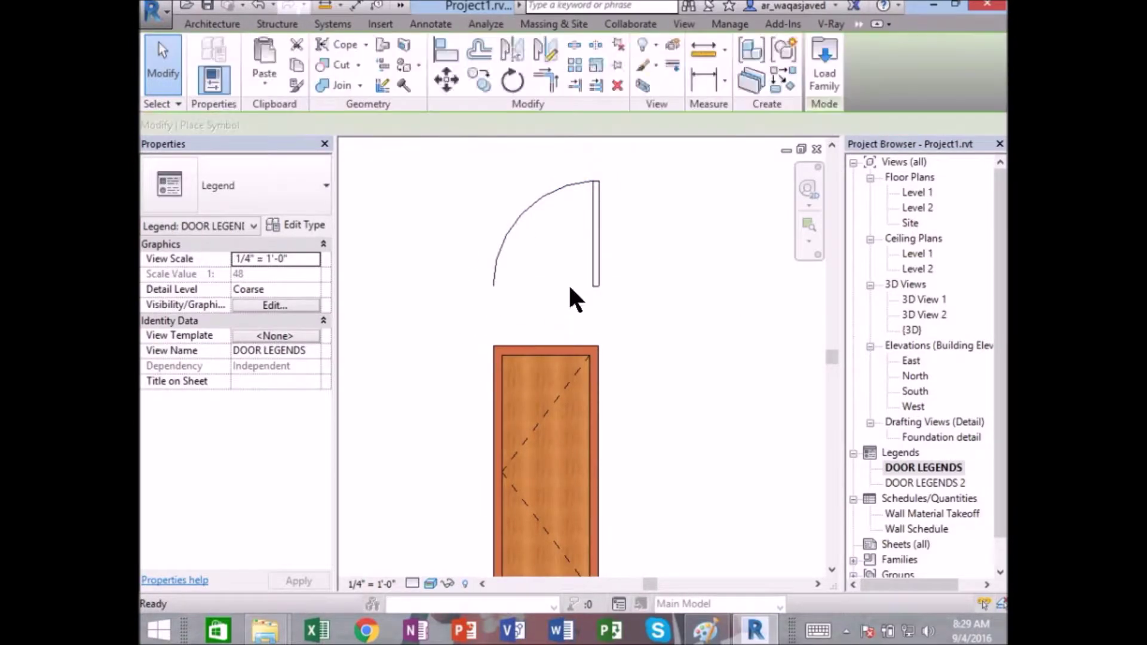
{"action": "left_click", "coordinate": [551, 279]}
{"action": "double_click", "coordinate": [921, 192]}
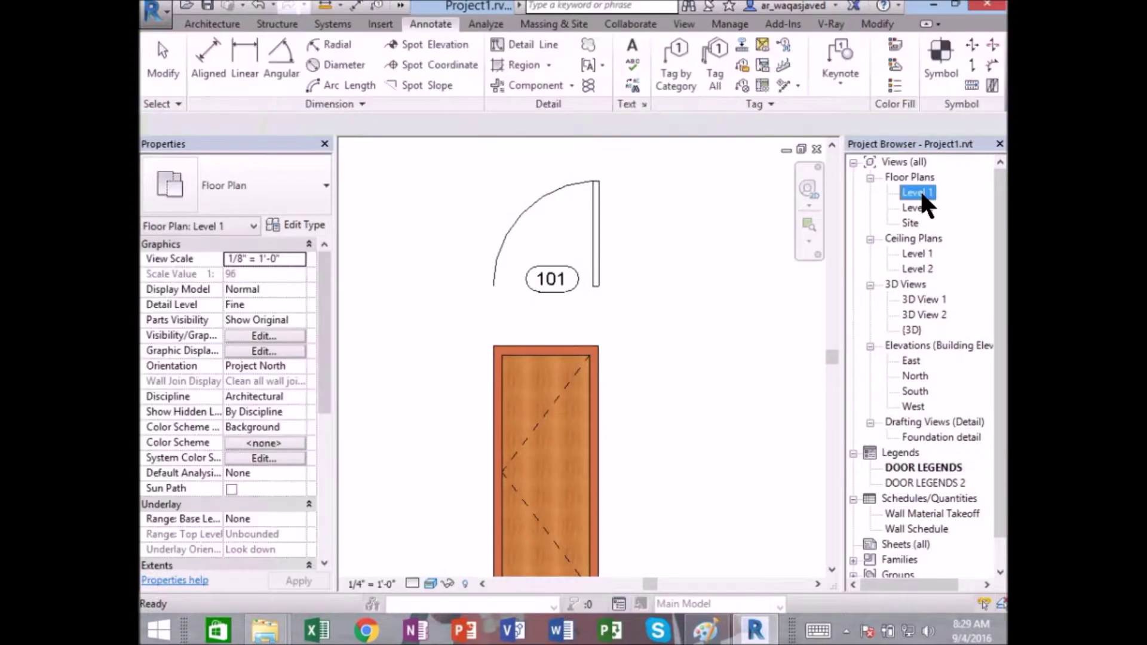
- Change the Level 1 door tagged 101 to mark 1
{"action": "left_click", "coordinate": [655, 412]}
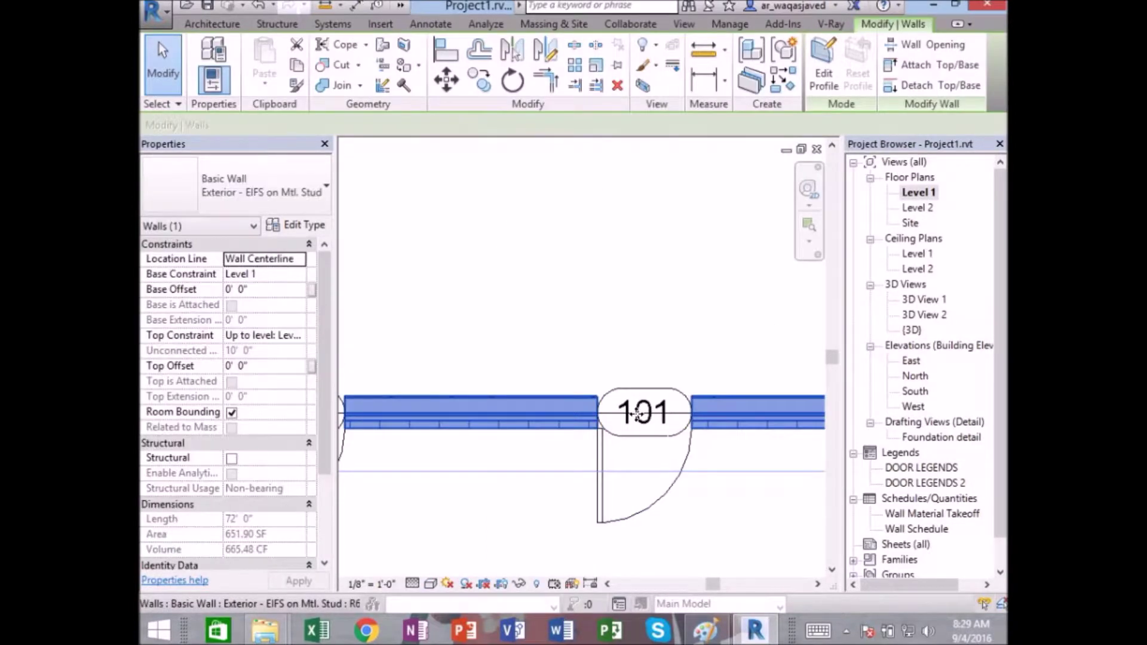
{"action": "key", "text": "Escape"}
{"action": "scroll", "coordinate": [652, 421], "scroll_direction": "up", "scroll_amount": 2}
{"action": "left_click", "coordinate": [634, 403]}
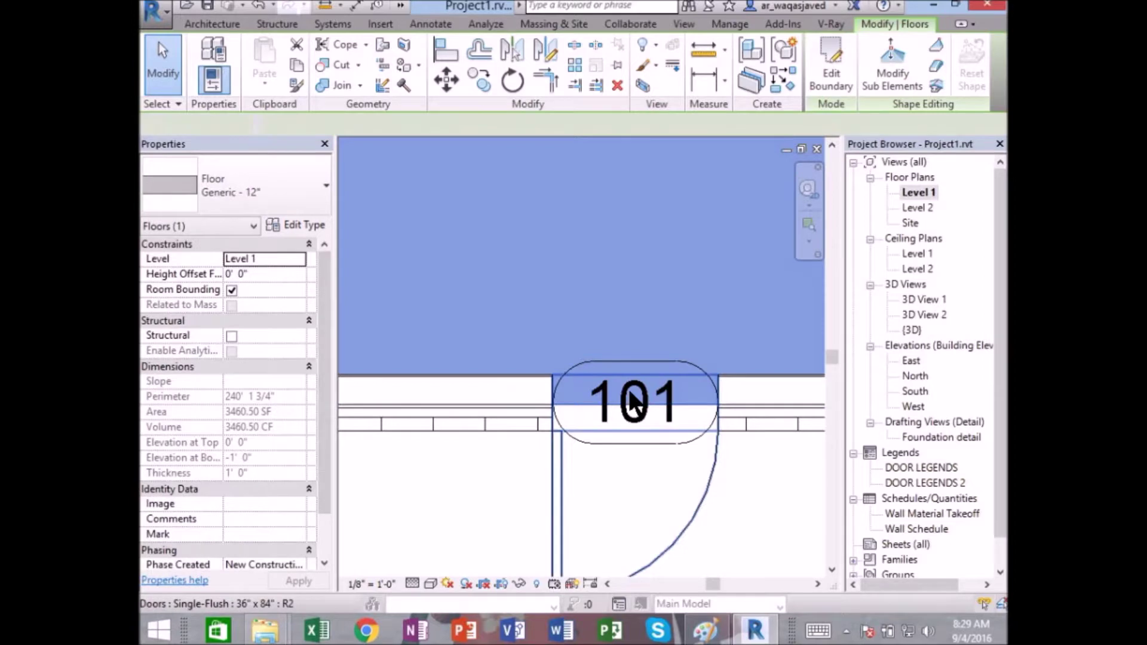
{"action": "double_click", "coordinate": [633, 403]}
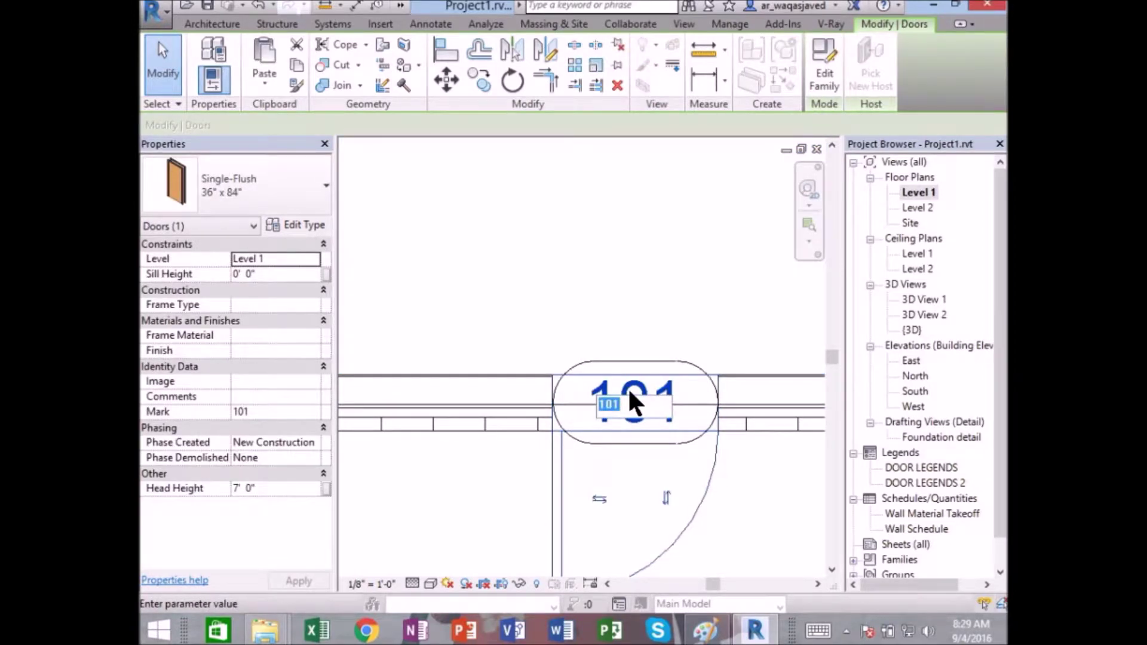
{"action": "type", "text": "1"}
{"action": "key", "text": "Return"}
- Renumber the Level 1 door tagged 2 to mark 1 as well
{"action": "scroll", "coordinate": [618, 251], "scroll_direction": "down", "scroll_amount": 3}
{"action": "scroll", "coordinate": [613, 253], "scroll_direction": "down", "scroll_amount": 2}
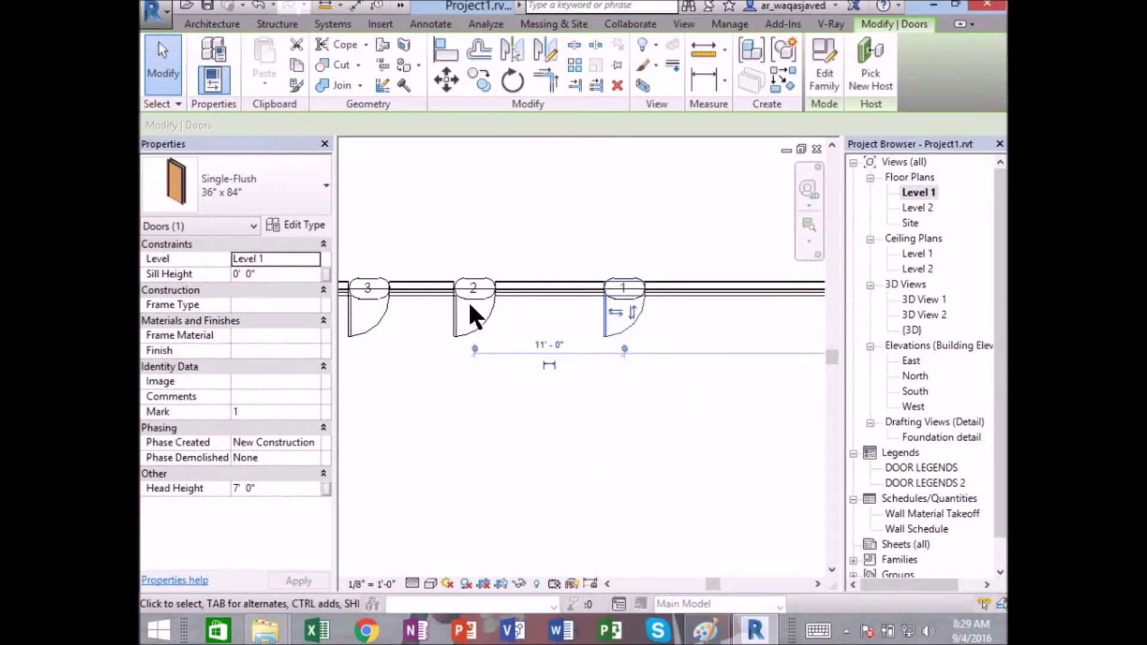
{"action": "scroll", "coordinate": [479, 279], "scroll_direction": "up", "scroll_amount": 3}
{"action": "left_click", "coordinate": [494, 283]}
{"action": "double_click", "coordinate": [493, 283]}
{"action": "type", "text": "1"}
{"action": "key", "text": "Return"}
{"action": "left_click", "coordinate": [509, 222]}
{"action": "scroll", "coordinate": [509, 225], "scroll_direction": "down", "scroll_amount": 3}
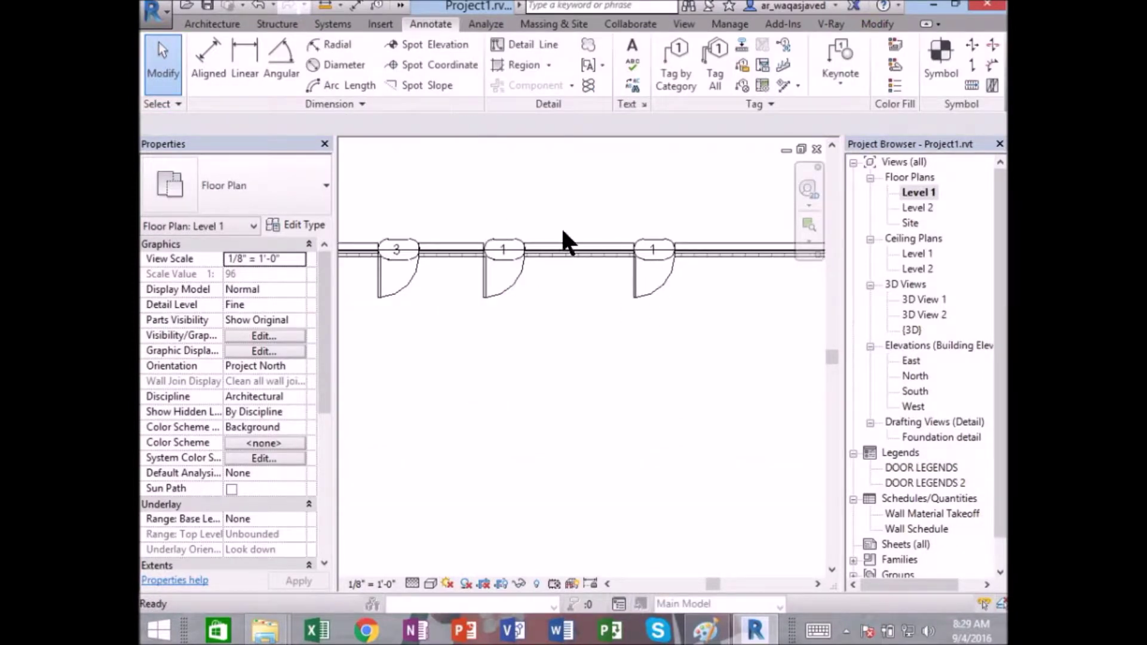
- Start the Window tool twice on Level 1, cancelling both times without placing a window
{"action": "left_click", "coordinate": [923, 483]}
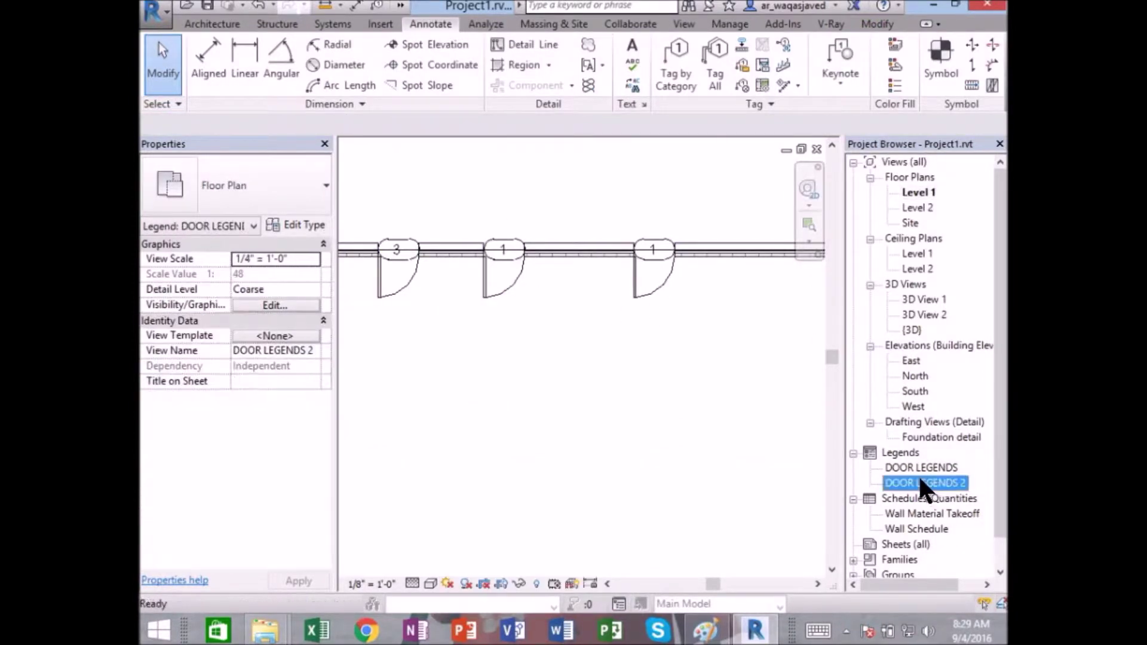
{"action": "left_click", "coordinate": [575, 274]}
{"action": "left_click", "coordinate": [209, 19]}
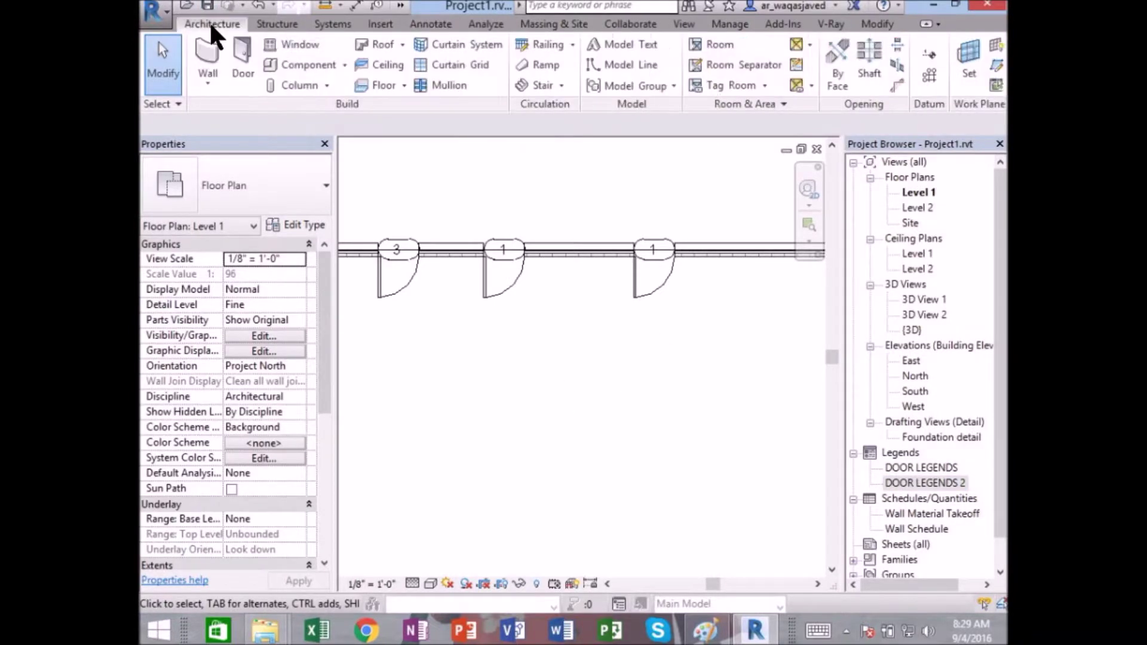
{"action": "left_click", "coordinate": [289, 48]}
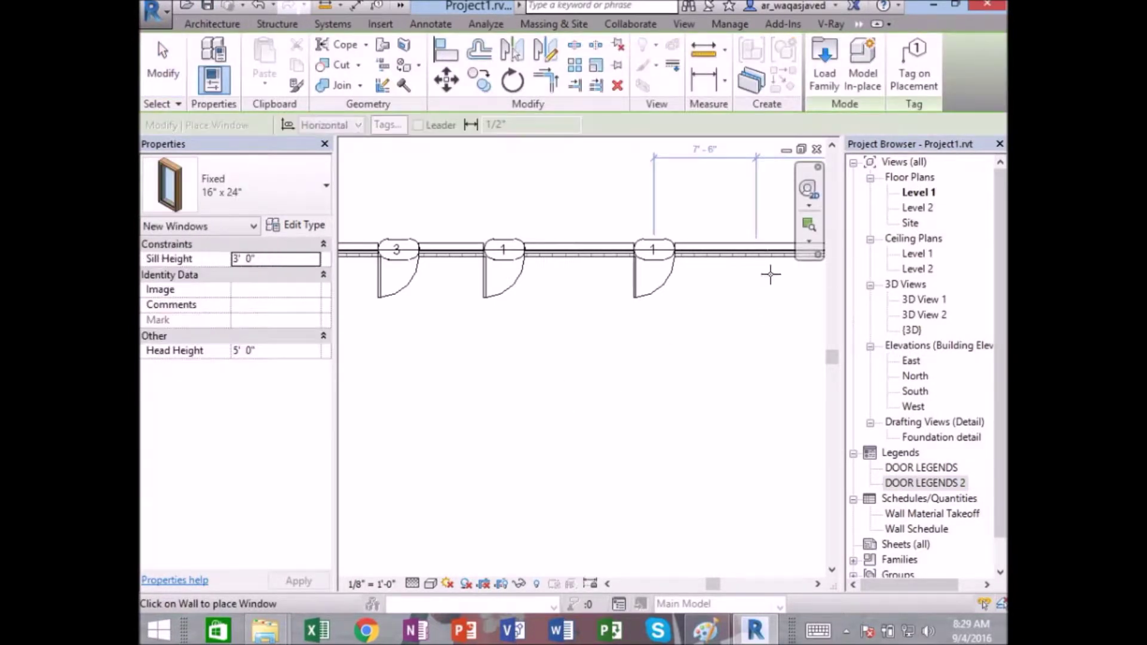
{"action": "middle_click_drag", "start_coordinate": [741, 317], "coordinate": [475, 398]}
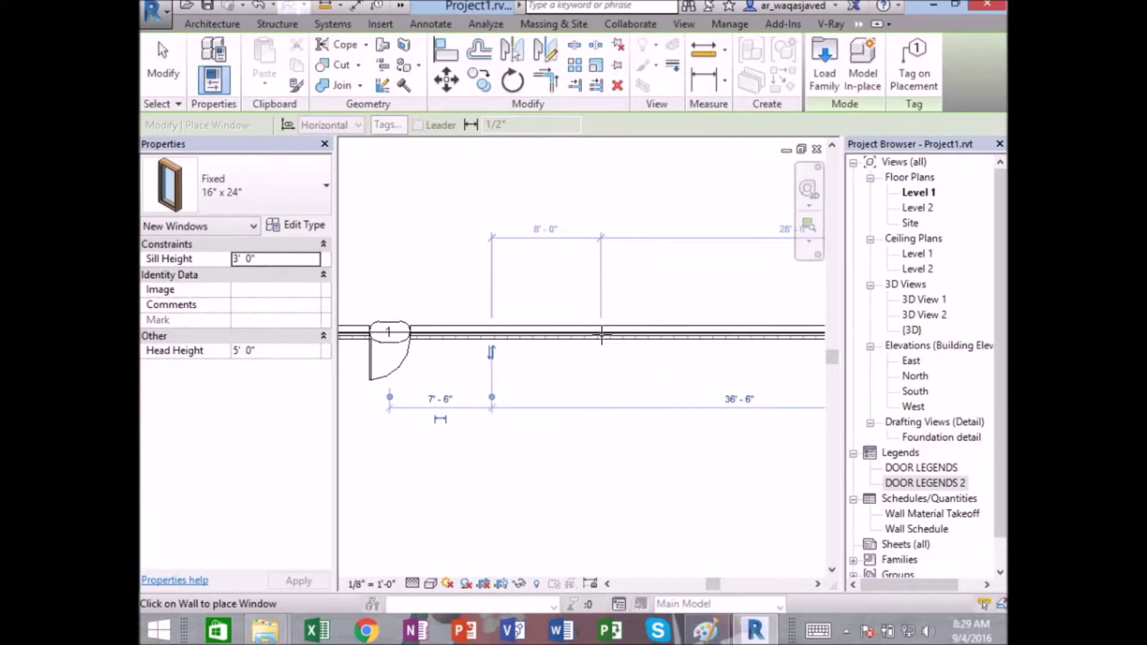
{"action": "key", "text": "Escape"}
{"action": "key", "text": "Escape"}
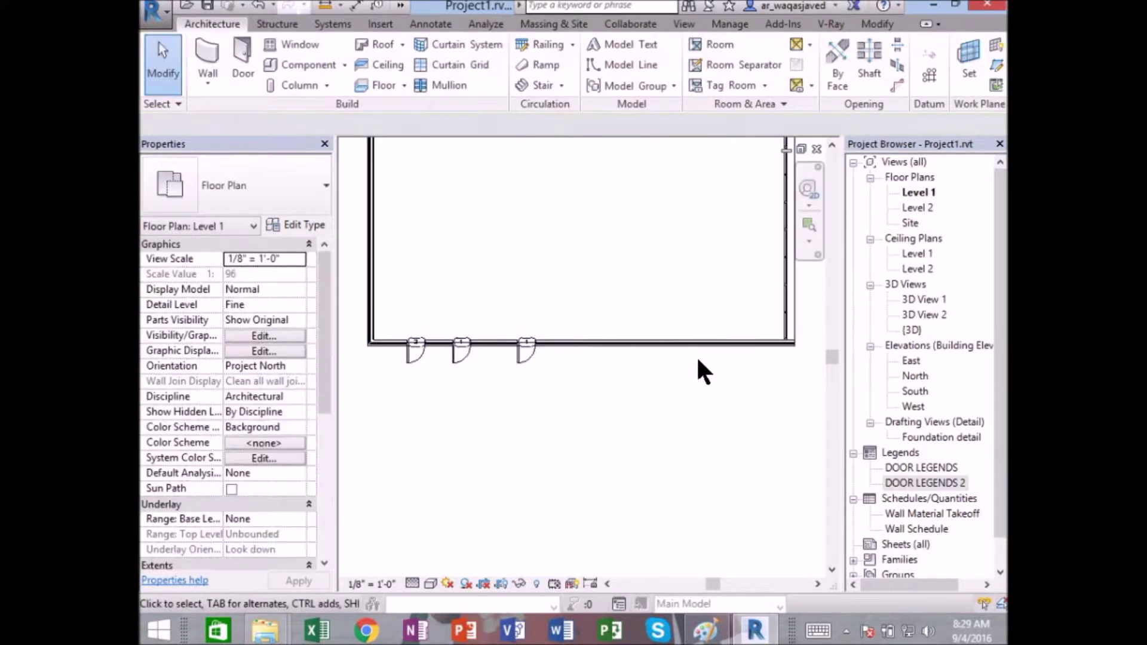
{"action": "left_click", "coordinate": [288, 60]}
{"action": "left_click", "coordinate": [293, 43]}
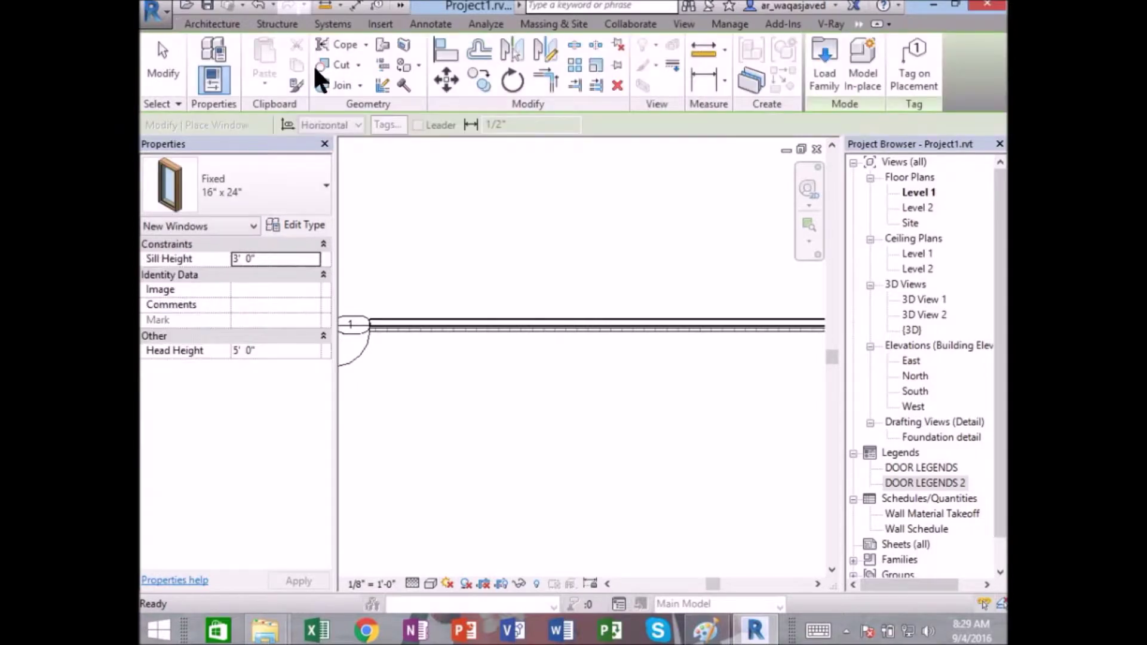
{"action": "key", "text": "Escape"}
{"action": "left_click", "coordinate": [901, 464]}
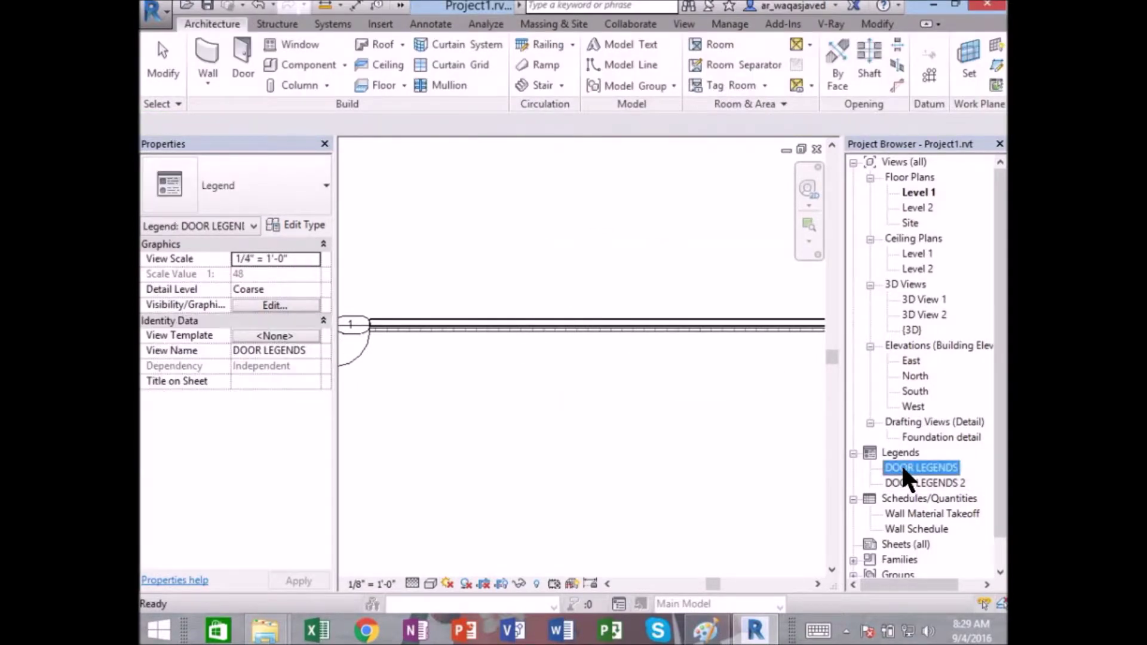
- Create a legend view named WIM through View > Legends, keeping 1/4" = 1'-0" scale
{"action": "right_click", "coordinate": [901, 465]}
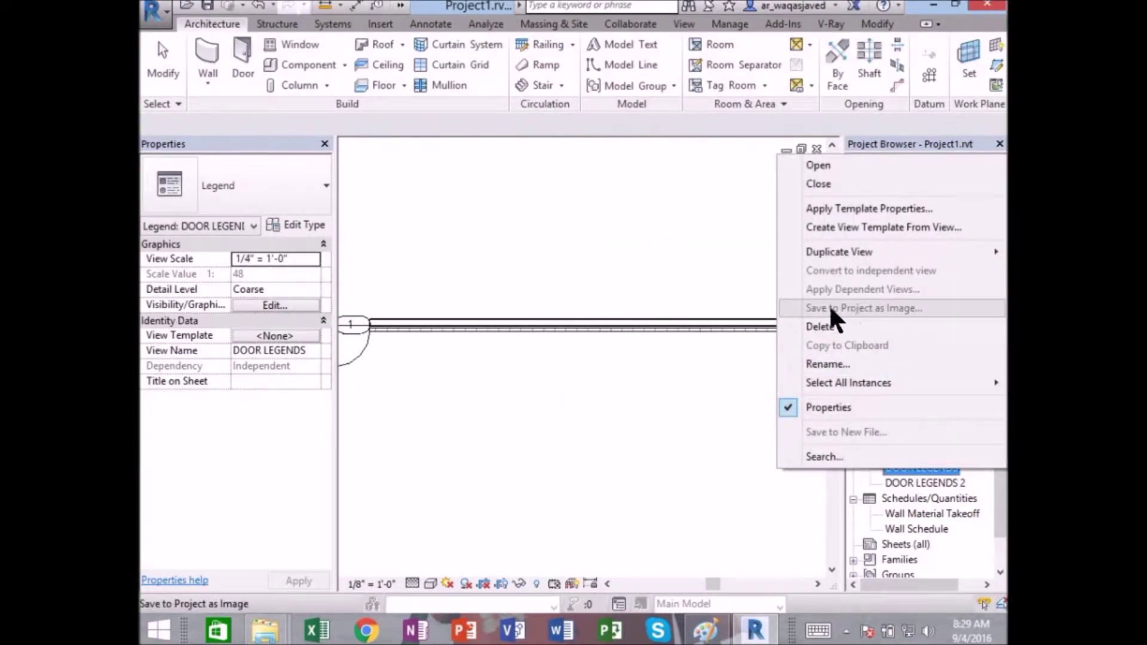
{"action": "left_click", "coordinate": [748, 299]}
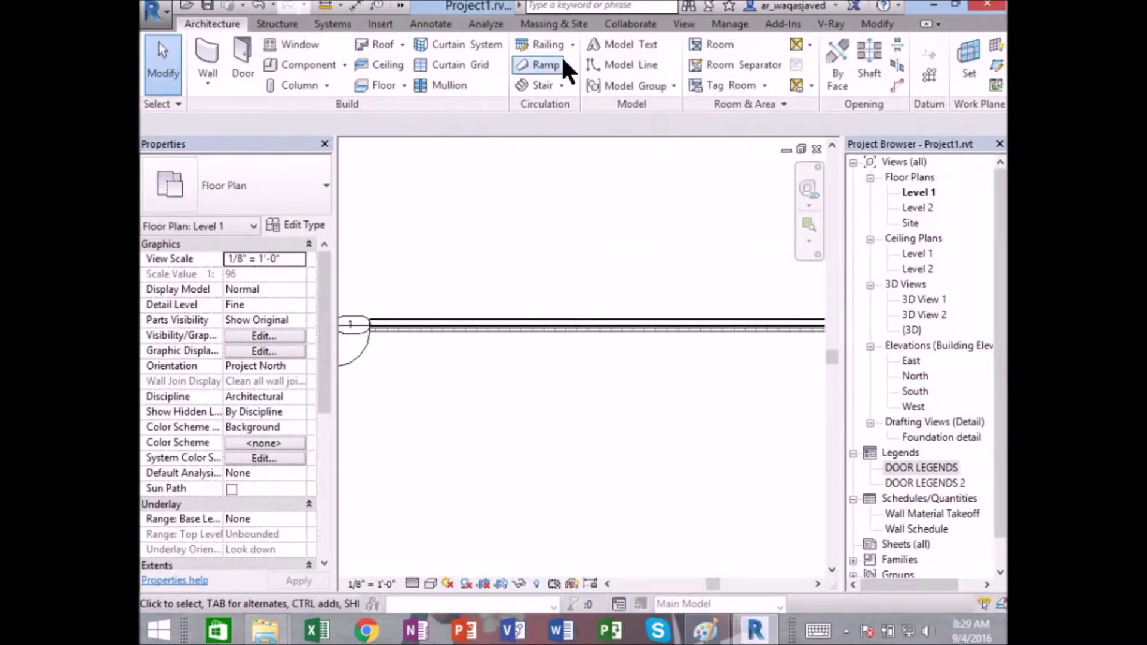
{"action": "left_click", "coordinate": [432, 25]}
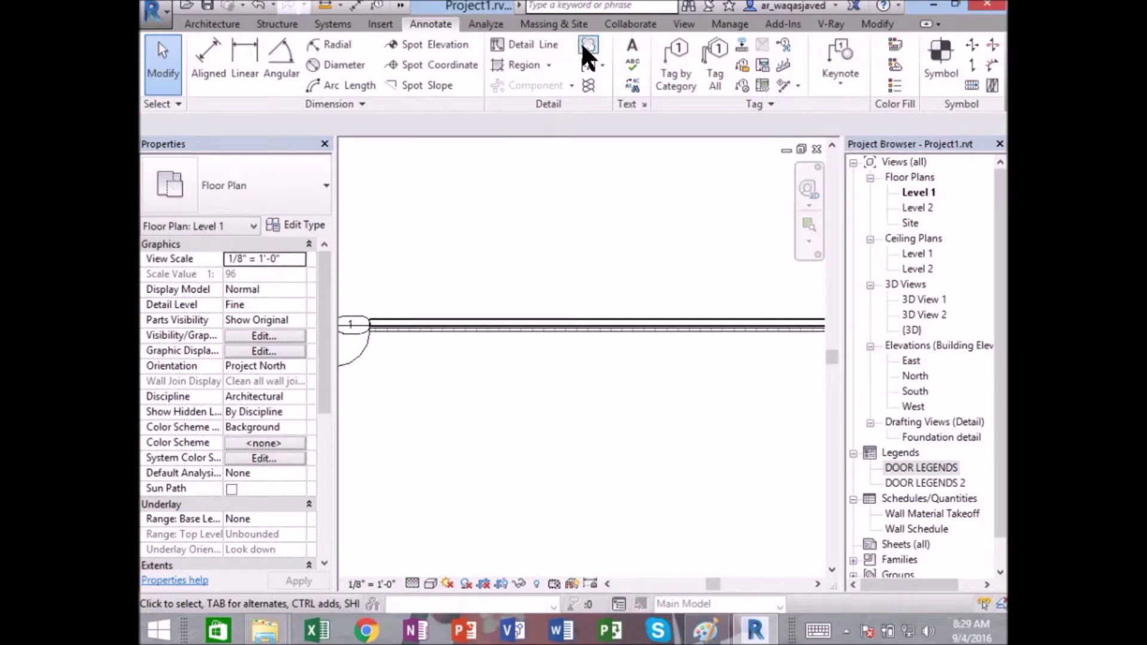
{"action": "left_click", "coordinate": [685, 25]}
{"action": "left_click", "coordinate": [693, 88]}
{"action": "left_click", "coordinate": [692, 109]}
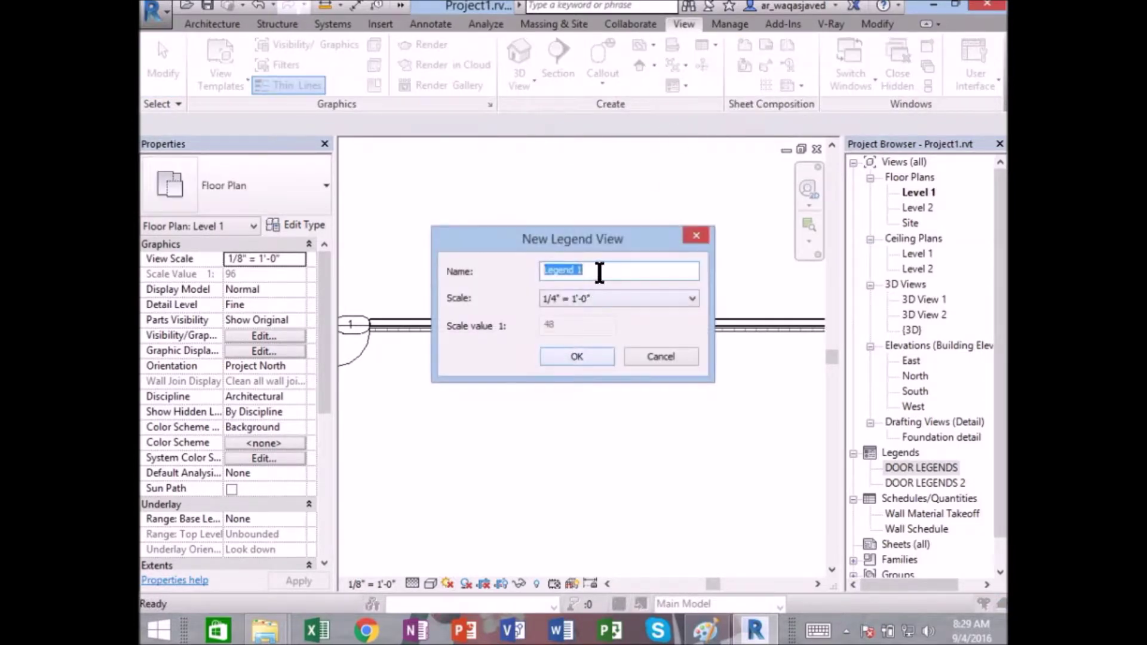
{"action": "type", "text": "WIMN"}
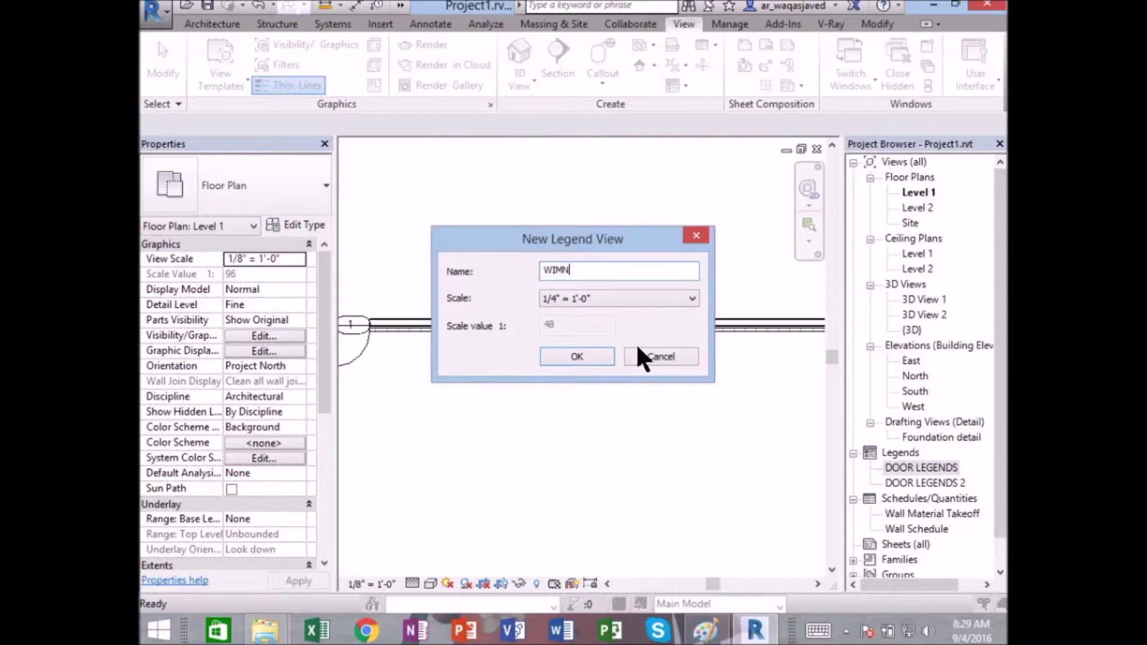
{"action": "key", "text": "BackSpace"}
{"action": "left_click", "coordinate": [573, 357]}
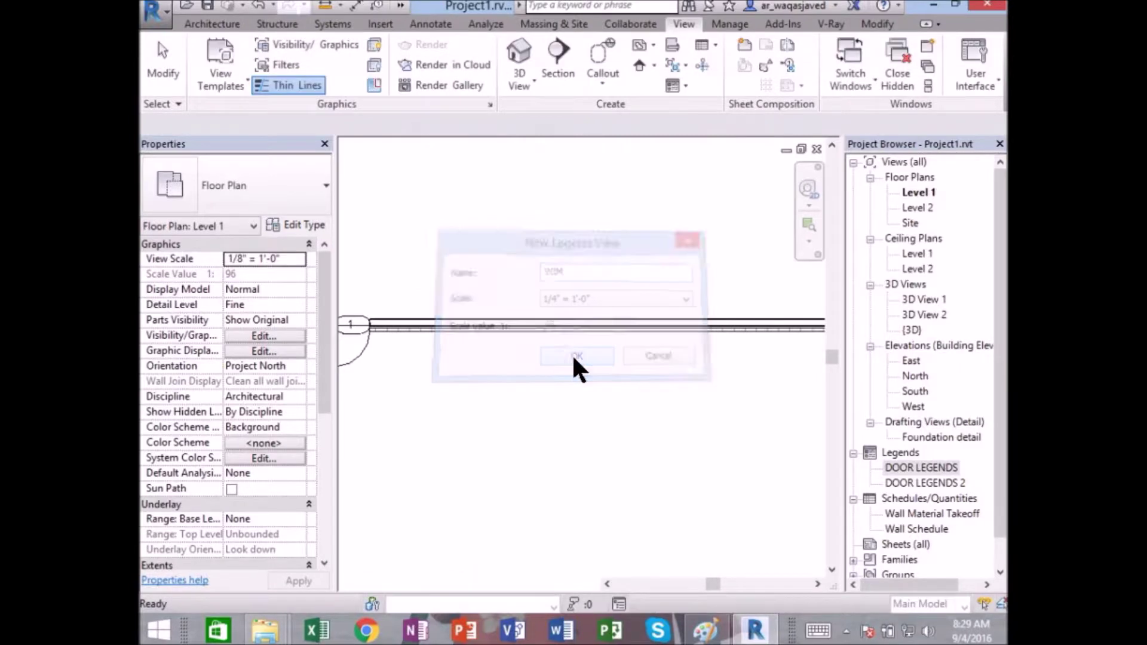
{"action": "left_click", "coordinate": [159, 57]}
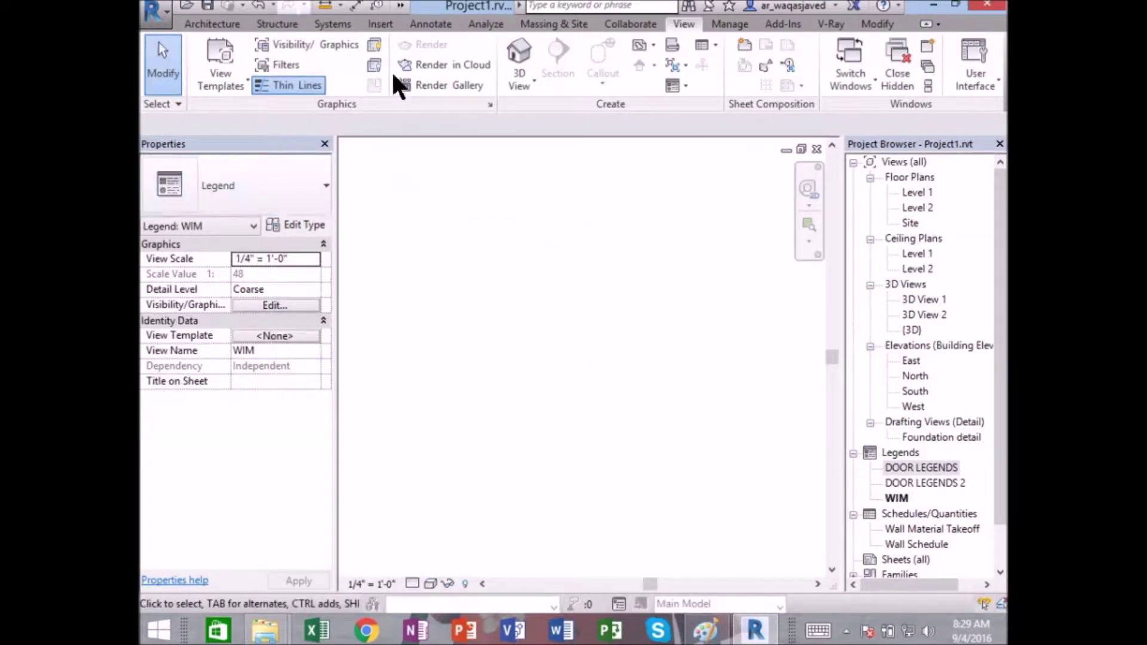
{"action": "left_click", "coordinate": [432, 24]}
{"action": "left_click", "coordinate": [521, 81]}
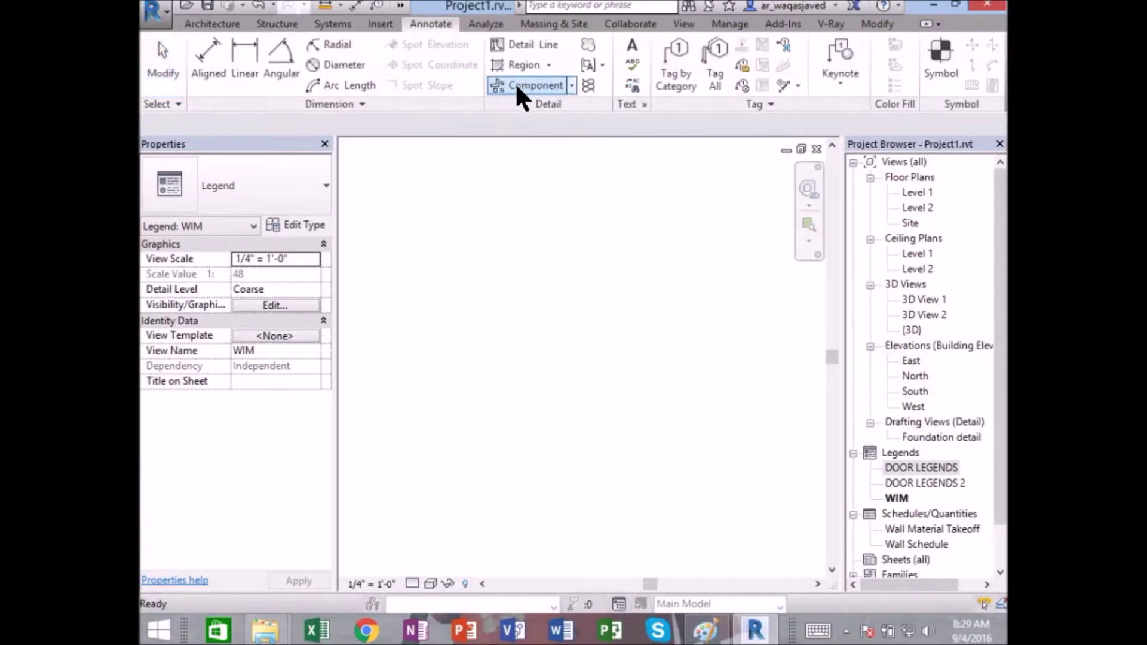
- Place a Windows: Fixed 16" x 24" floor-plan legend component in WIM
{"action": "left_click", "coordinate": [335, 125]}
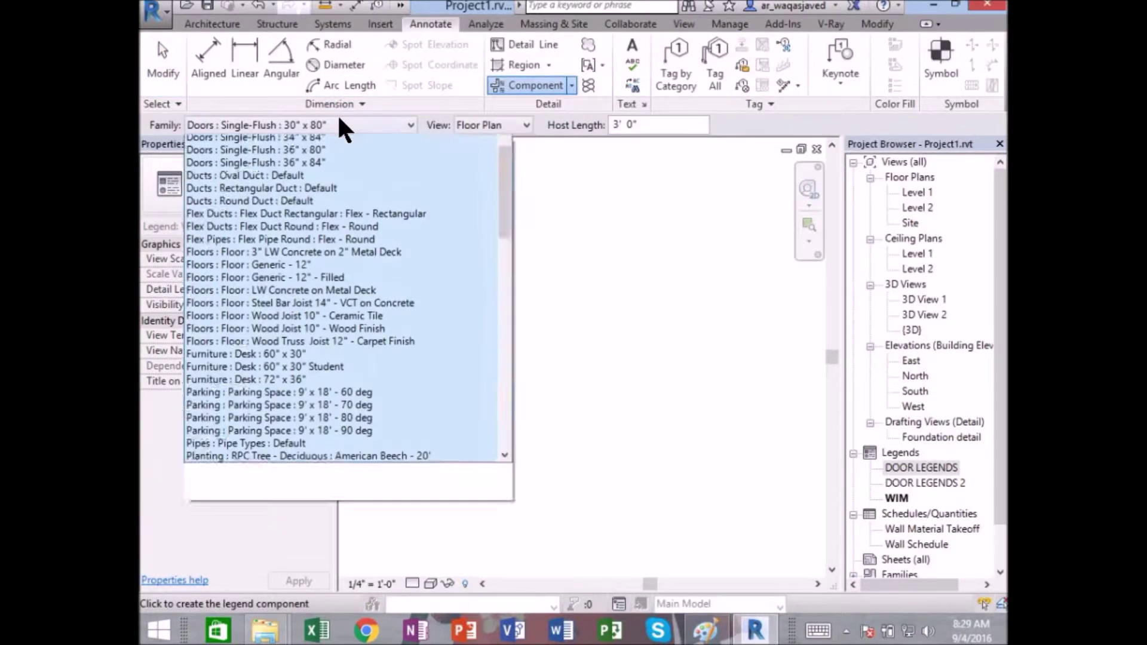
{"action": "scroll", "coordinate": [326, 305], "scroll_direction": "up", "scroll_amount": 5}
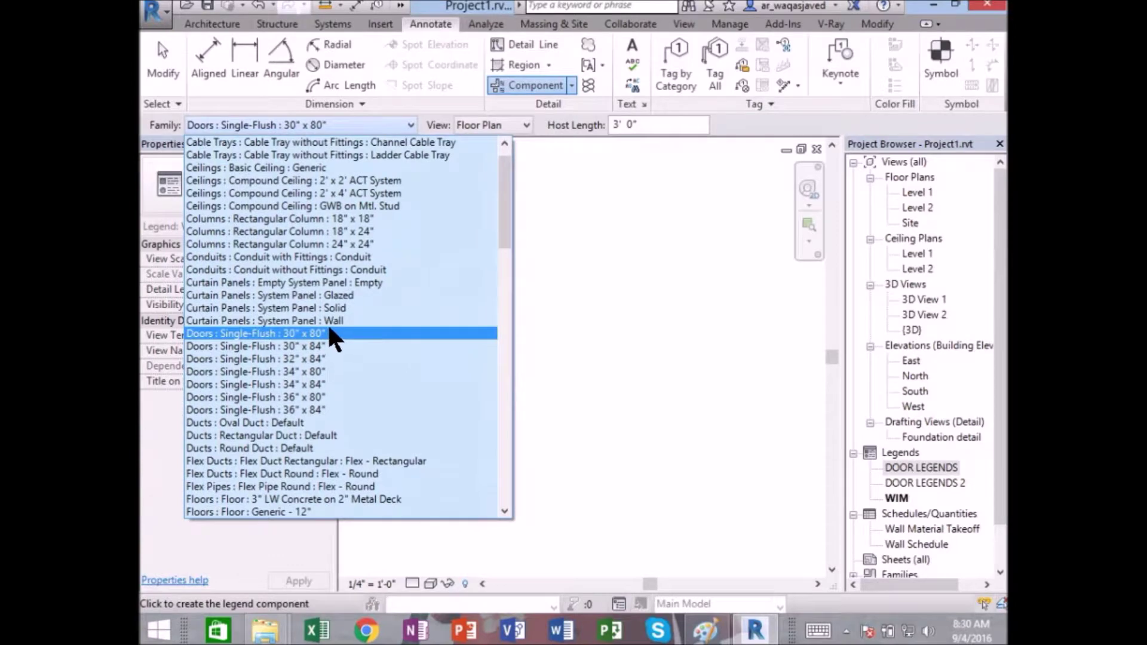
{"action": "key", "text": "w"}
{"action": "scroll", "coordinate": [328, 328], "scroll_direction": "down", "scroll_amount": 2}
{"action": "scroll", "coordinate": [310, 464], "scroll_direction": "down", "scroll_amount": 3}
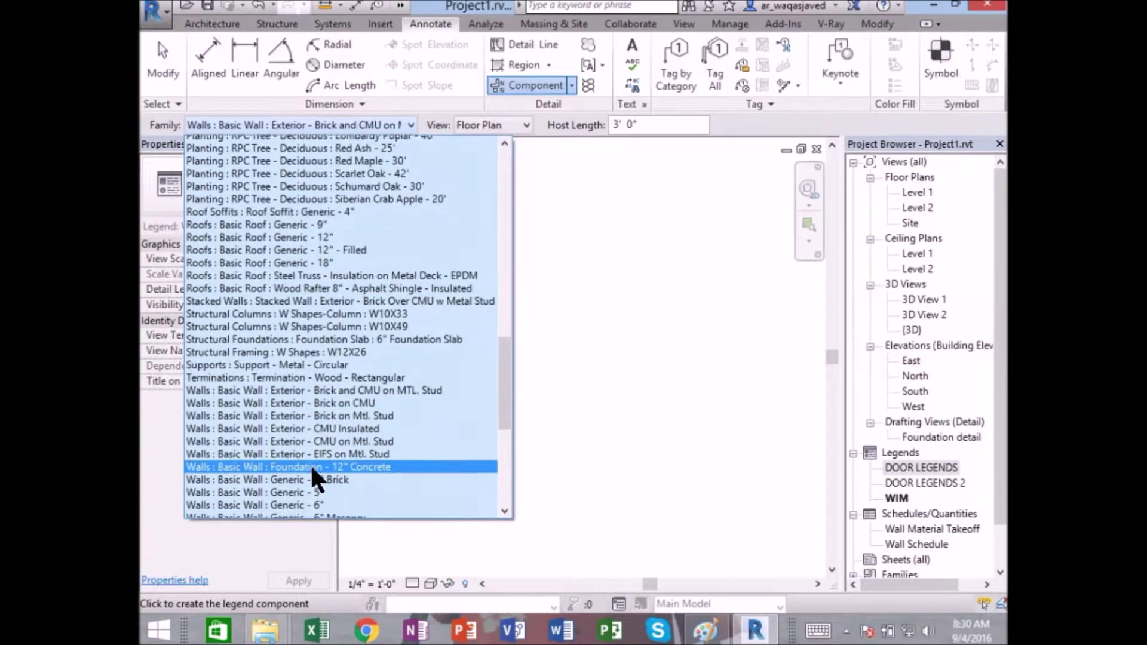
{"action": "scroll", "coordinate": [310, 455], "scroll_direction": "down", "scroll_amount": 2}
{"action": "scroll", "coordinate": [310, 454], "scroll_direction": "down", "scroll_amount": 4}
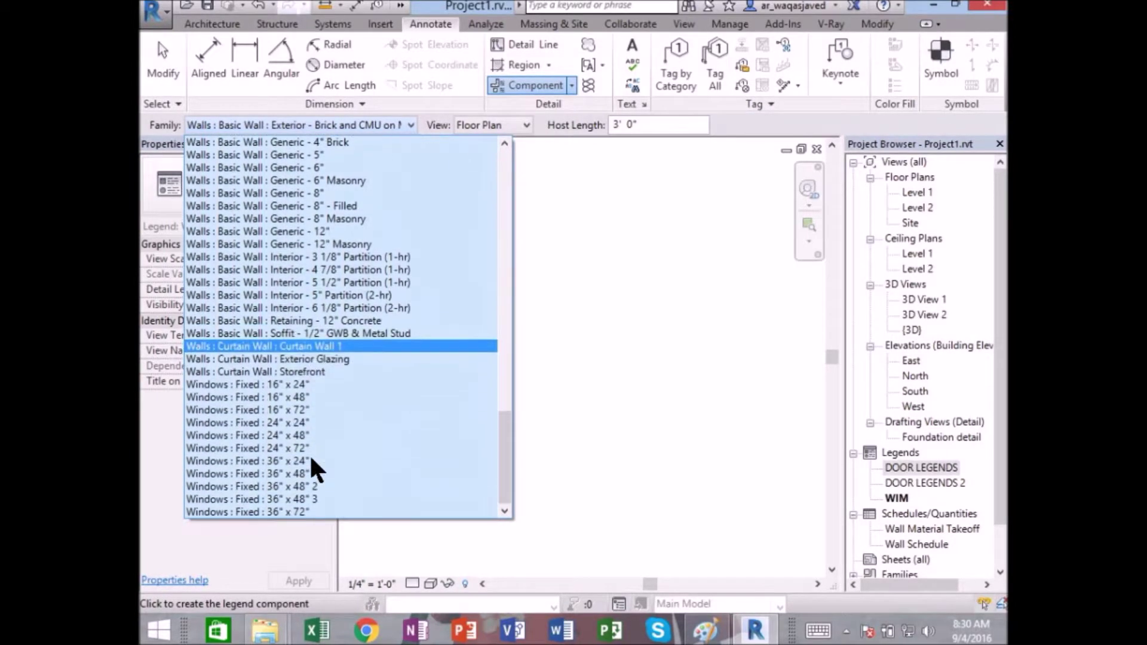
{"action": "left_click", "coordinate": [263, 384]}
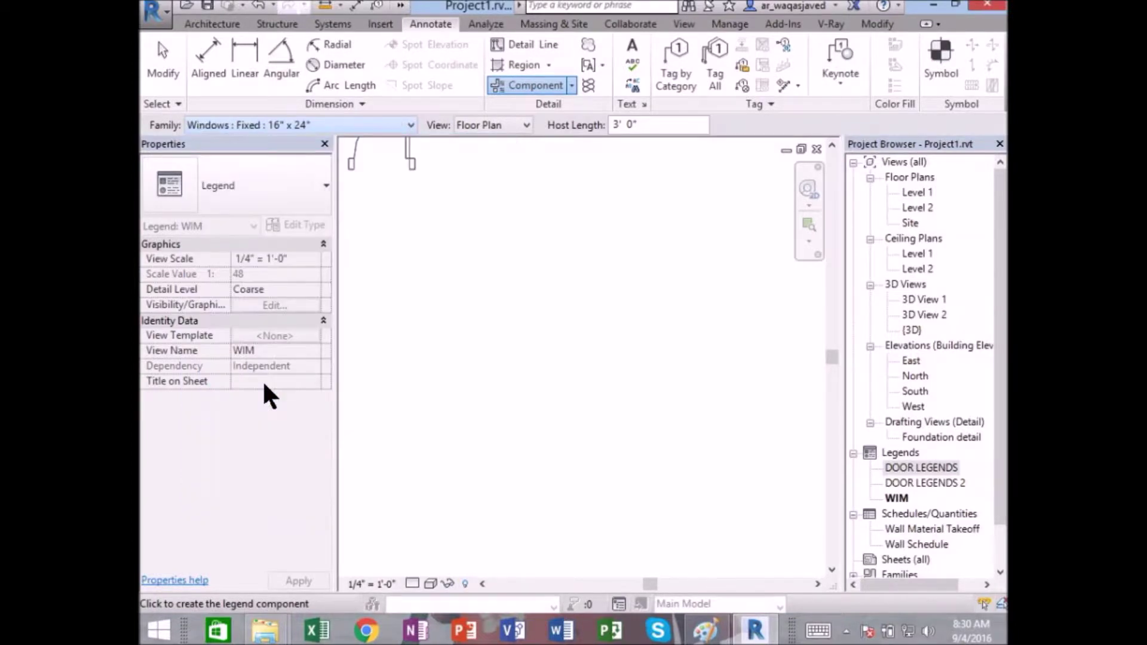
{"action": "left_click", "coordinate": [515, 239]}
{"action": "key", "text": "Escape"}
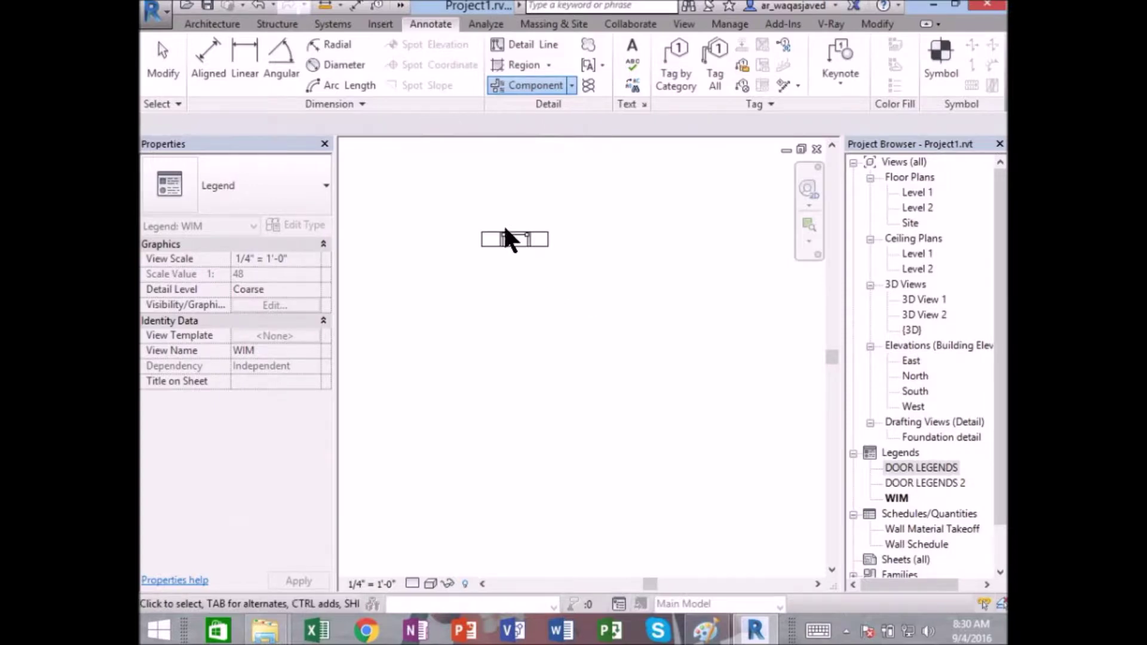
{"action": "left_click", "coordinate": [505, 236]}
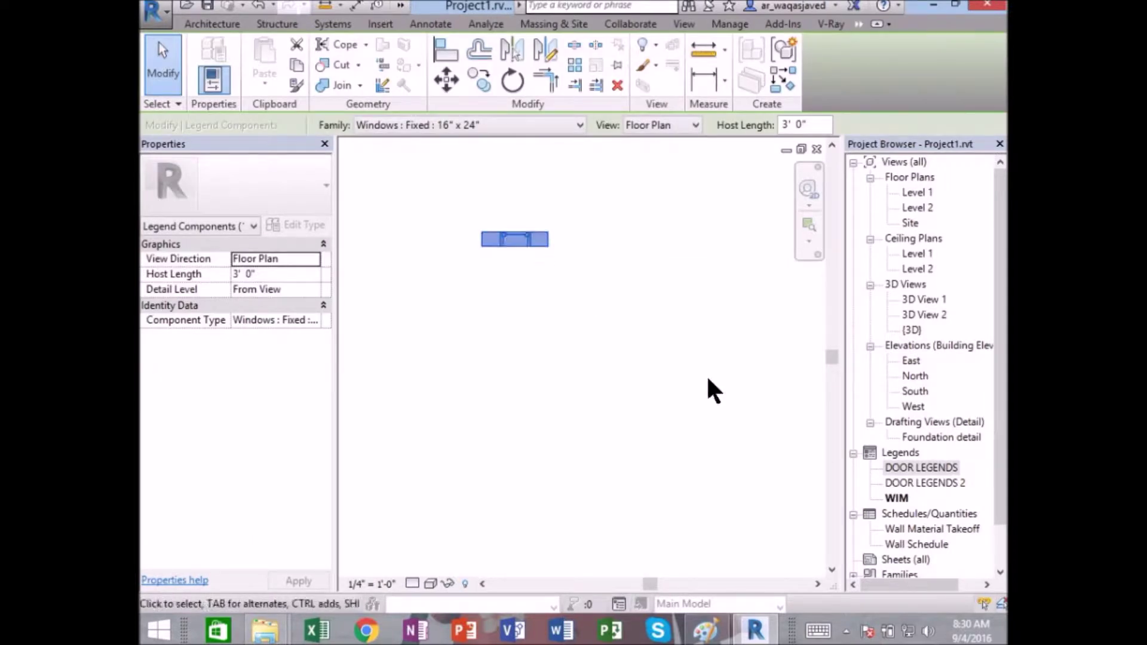
{"action": "left_click", "coordinate": [654, 264]}
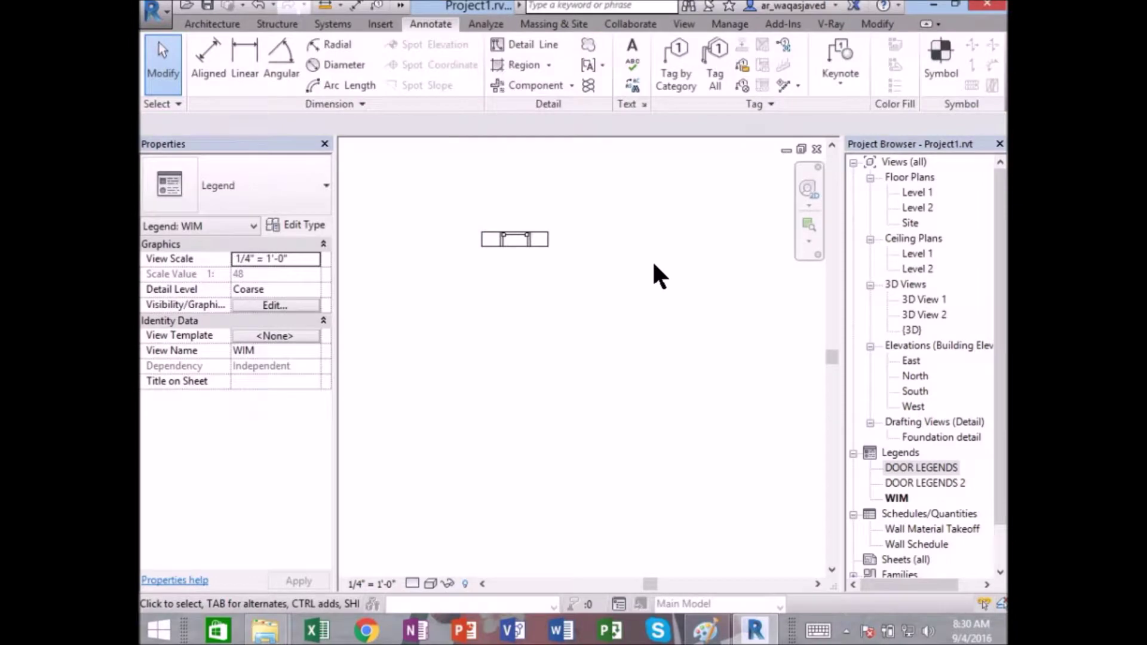
{"action": "left_click", "coordinate": [934, 64]}
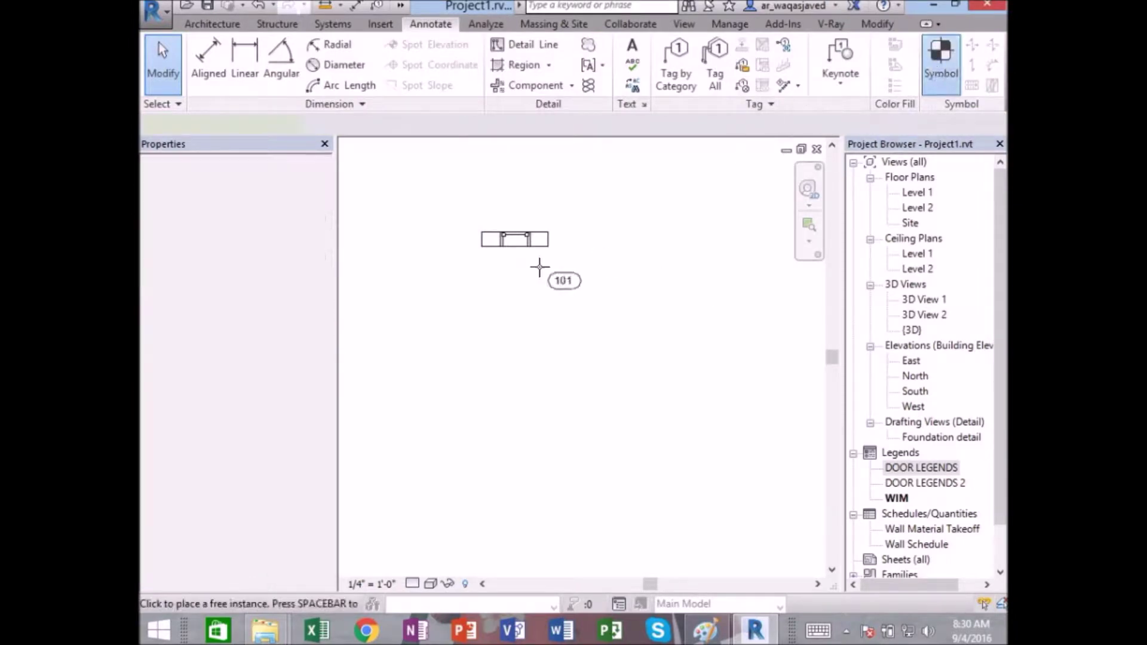
- Place a Window Tag just below the Fixed window symbol in the WIM legend
{"action": "scroll", "coordinate": [505, 250], "scroll_direction": "up", "scroll_amount": 2}
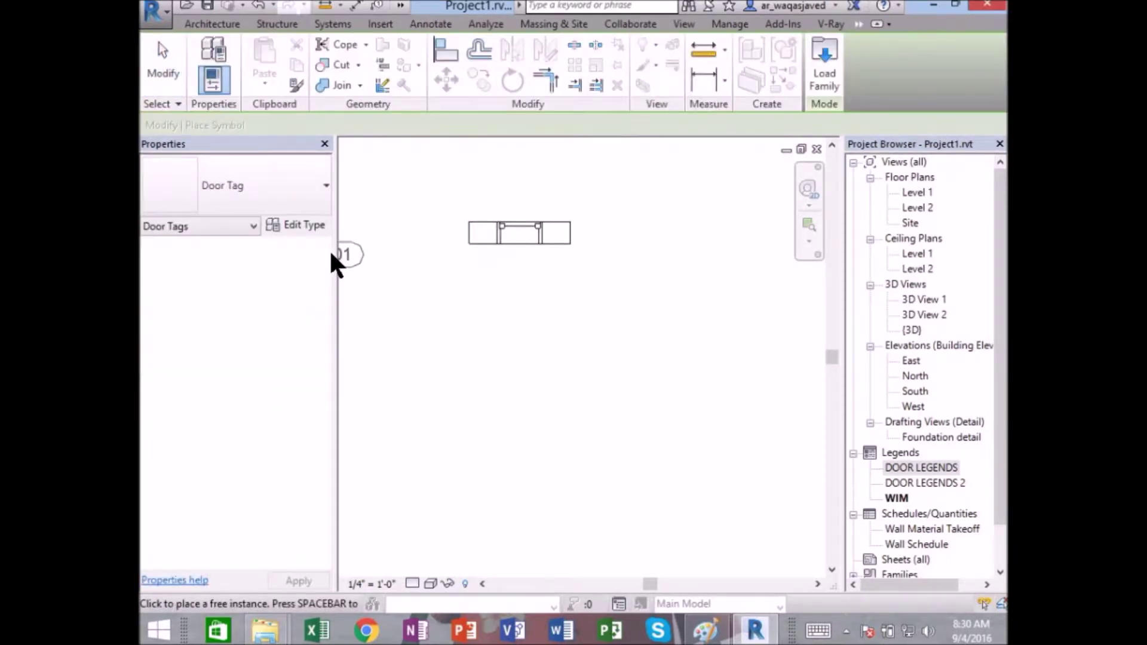
{"action": "left_click", "coordinate": [248, 201]}
{"action": "type", "text": "W"}
{"action": "scroll", "coordinate": [265, 349], "scroll_direction": "down", "scroll_amount": 1}
{"action": "scroll", "coordinate": [265, 349], "scroll_direction": "down", "scroll_amount": 2}
{"action": "scroll", "coordinate": [265, 349], "scroll_direction": "down", "scroll_amount": 3}
{"action": "scroll", "coordinate": [265, 349], "scroll_direction": "down", "scroll_amount": 2}
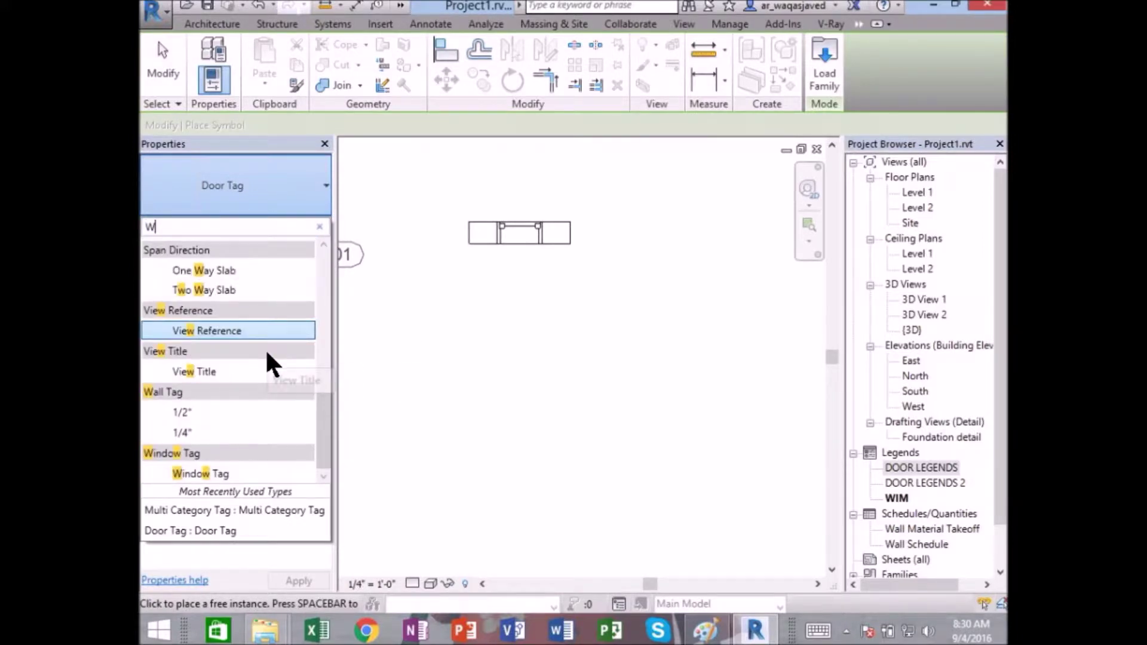
{"action": "left_click", "coordinate": [235, 470]}
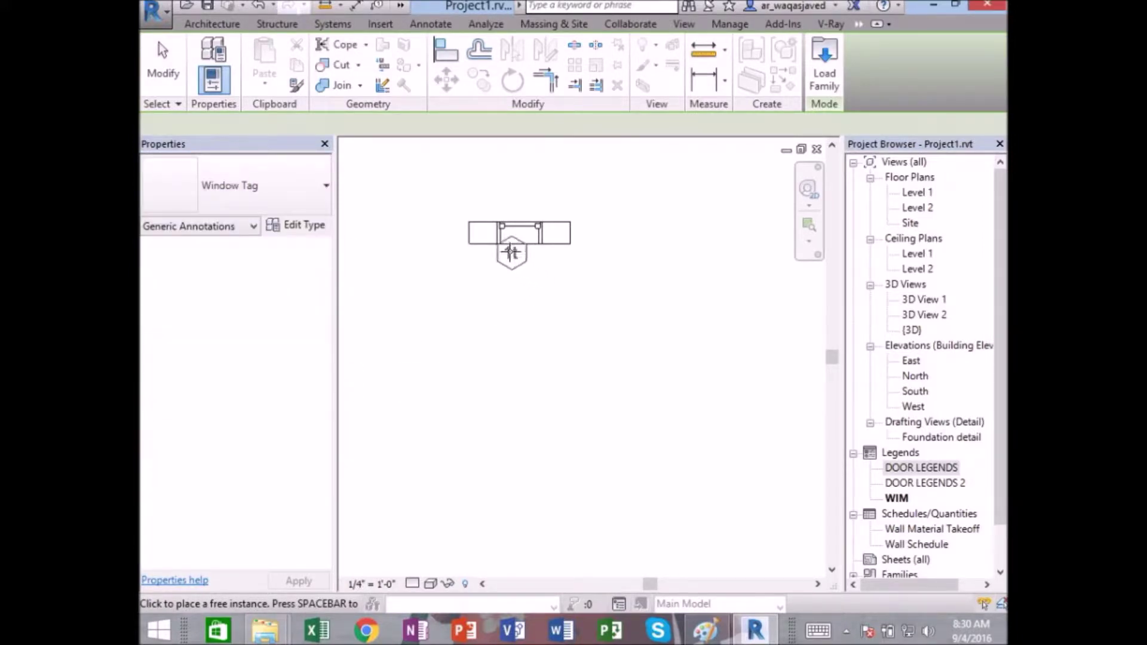
{"action": "left_click", "coordinate": [517, 267]}
{"action": "scroll", "coordinate": [518, 277], "scroll_direction": "up", "scroll_amount": 2}
{"action": "key", "text": "Escape"}
{"action": "left_click", "coordinate": [518, 256]}
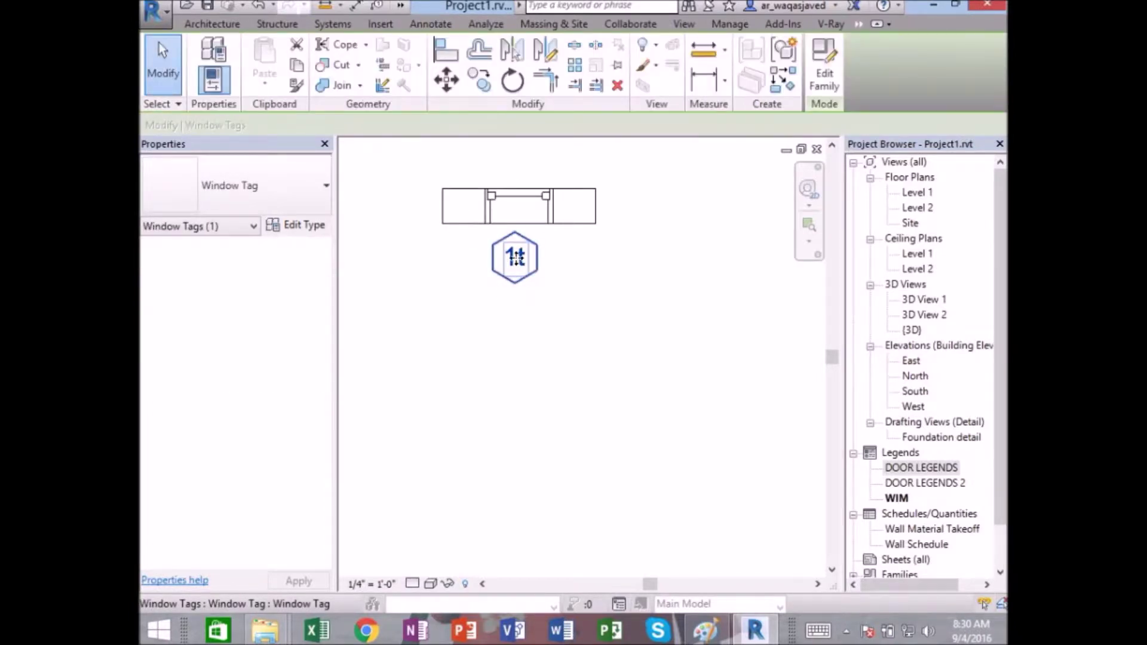
{"action": "left_click", "coordinate": [651, 335]}
{"action": "scroll", "coordinate": [678, 371], "scroll_direction": "down", "scroll_amount": 2}
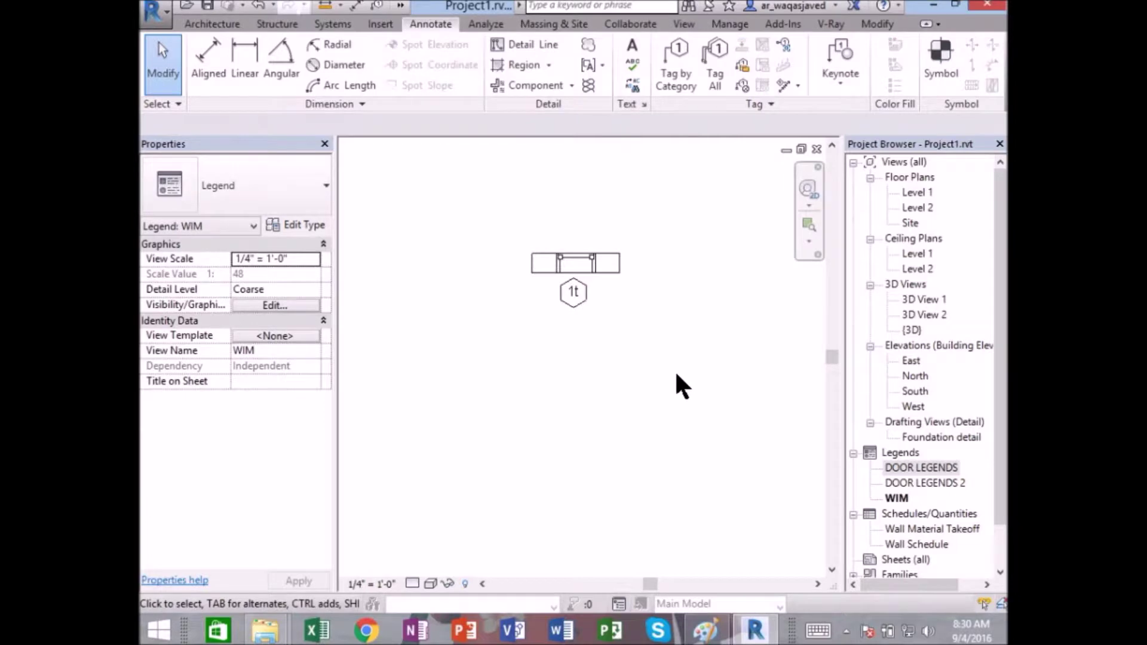
- Open Level 1, then switch to the default 3D view
{"action": "double_click", "coordinate": [917, 193]}
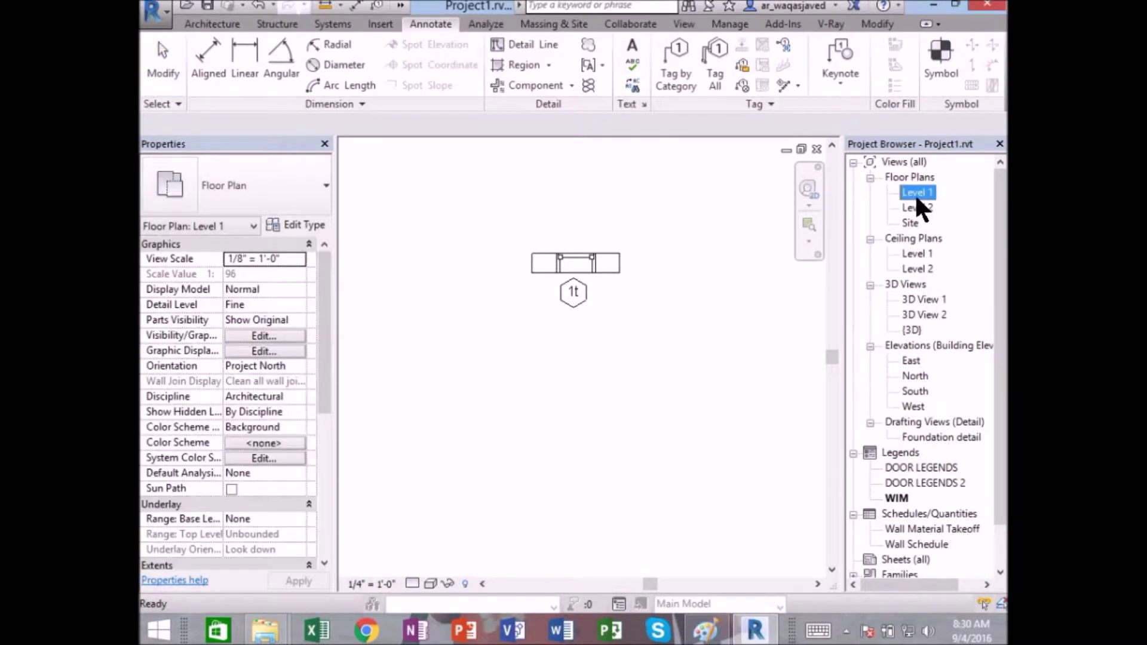
{"action": "scroll", "coordinate": [546, 359], "scroll_direction": "down", "scroll_amount": 4}
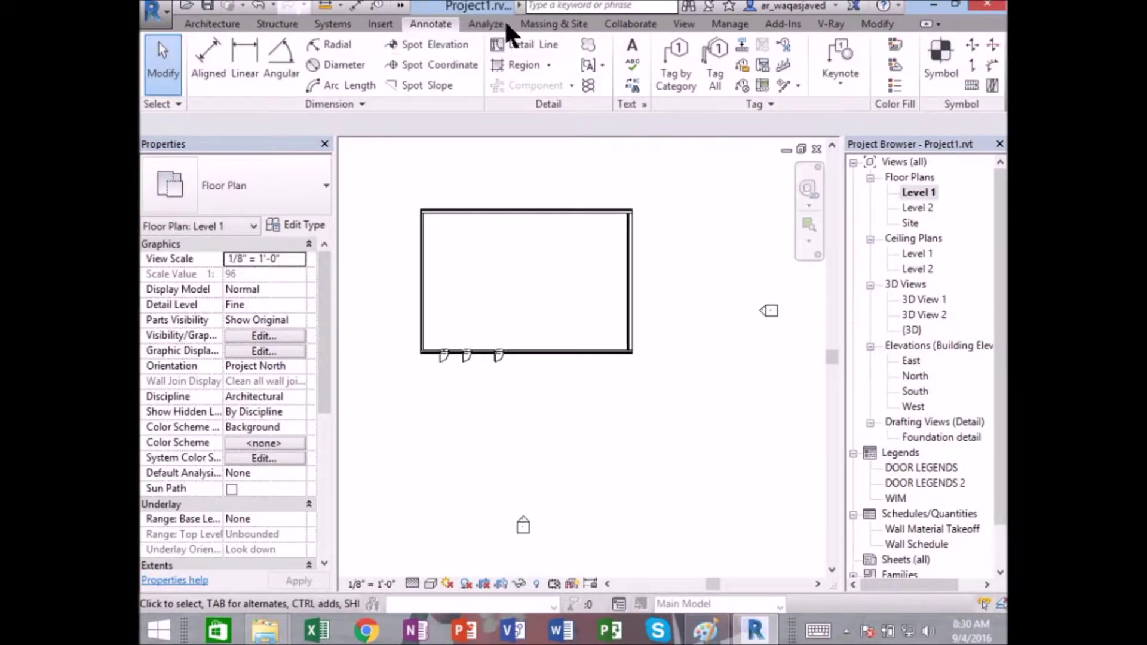
{"action": "left_click", "coordinate": [684, 24]}
{"action": "left_click", "coordinate": [519, 57]}
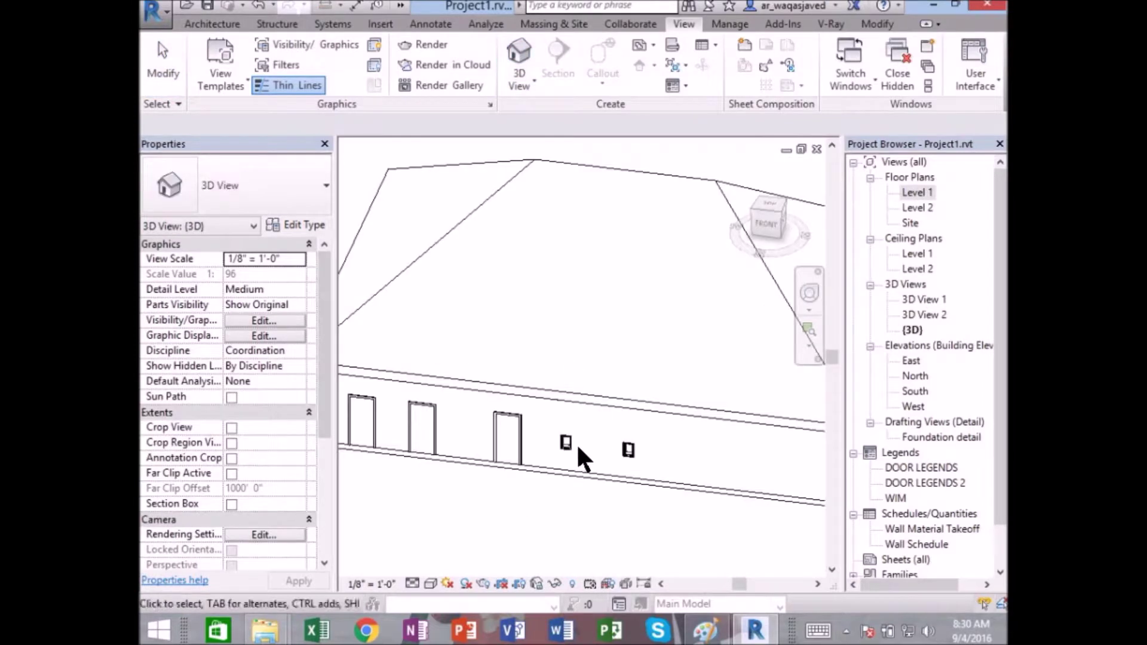
- Resize the Fixed window type to 5'-0" by 5'-0", enlarging both wall windows
{"action": "left_click", "coordinate": [563, 440]}
{"action": "left_click", "coordinate": [666, 439], "text": "ctrl"}
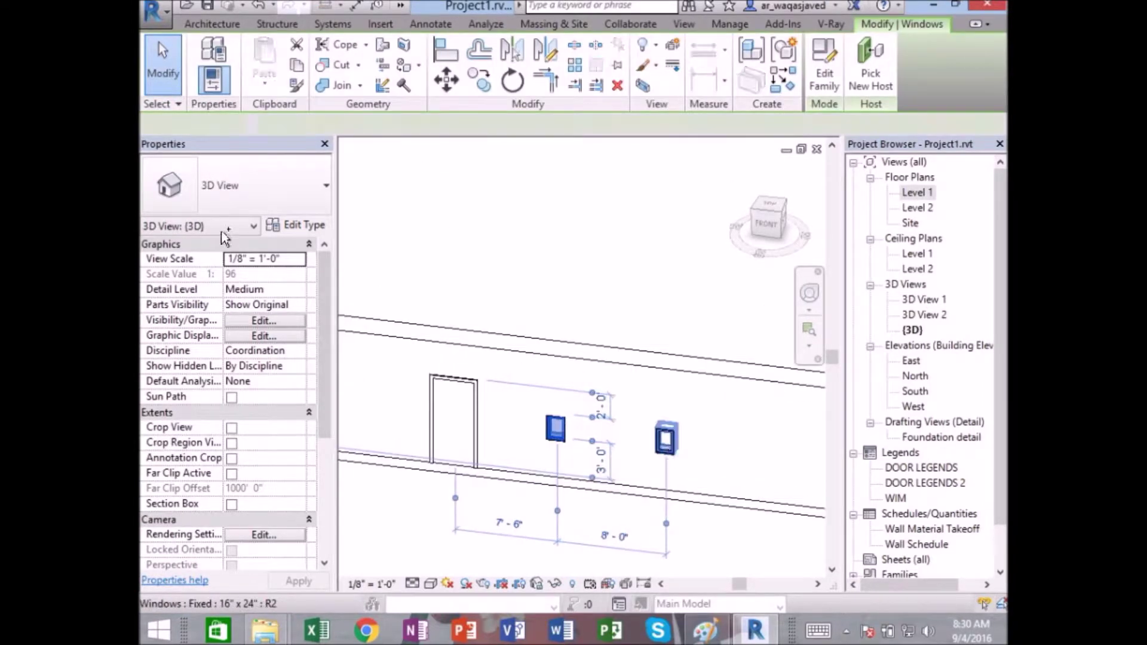
{"action": "left_click", "coordinate": [302, 227]}
{"action": "left_click", "coordinate": [393, 273]}
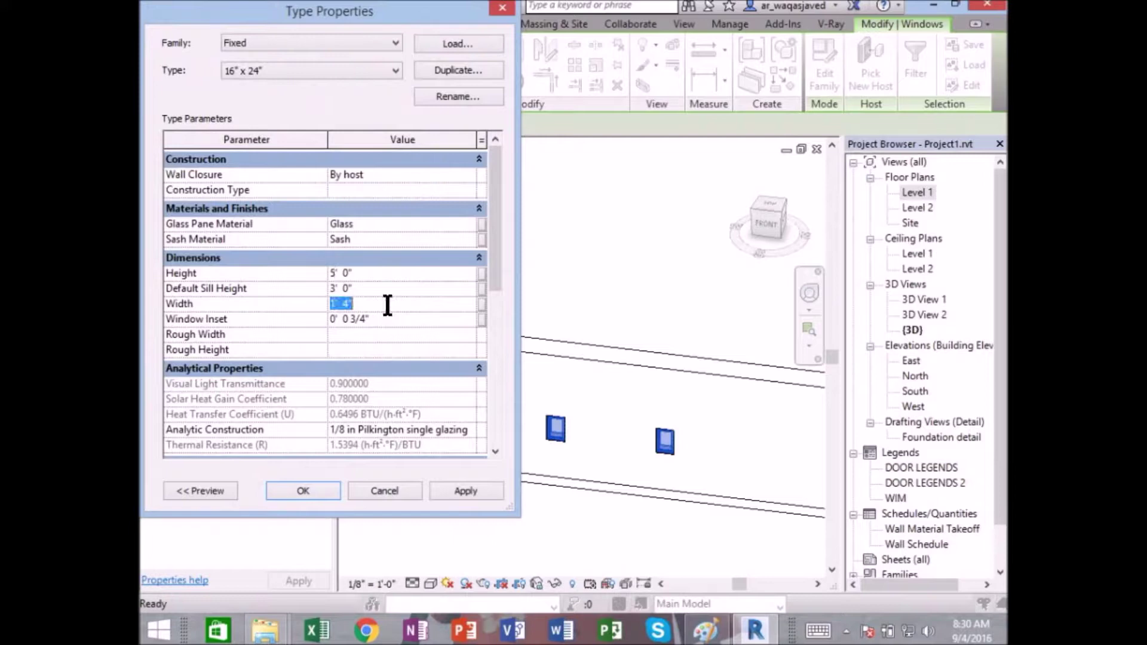
{"action": "left_click", "coordinate": [299, 487]}
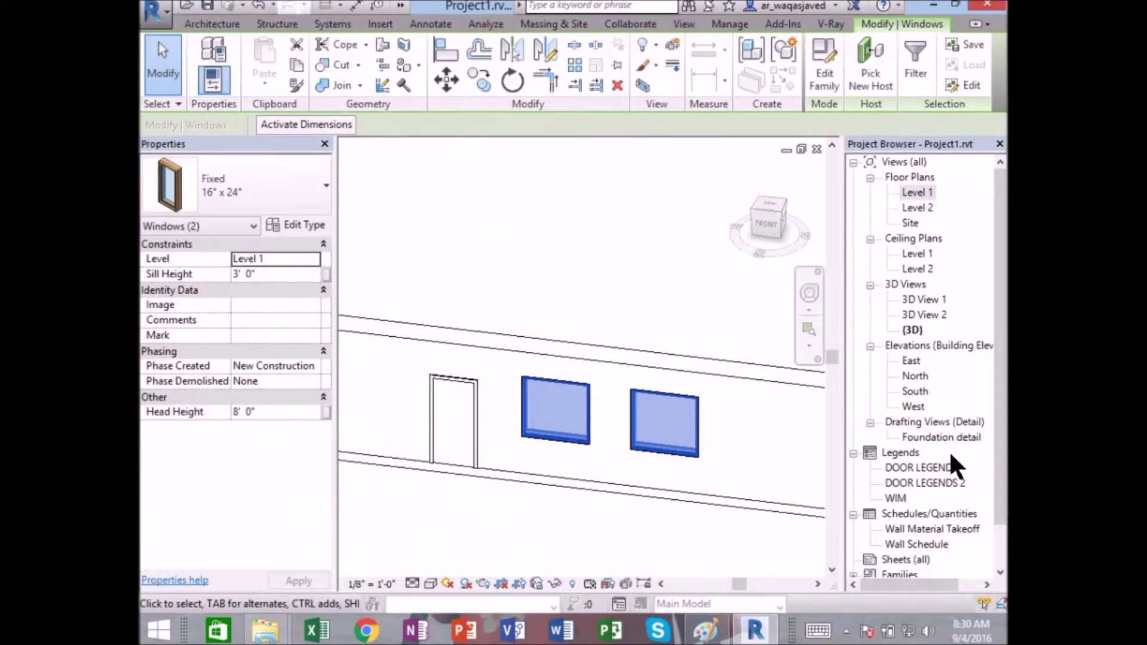
{"action": "left_click", "coordinate": [919, 481]}
{"action": "double_click", "coordinate": [890, 498]}
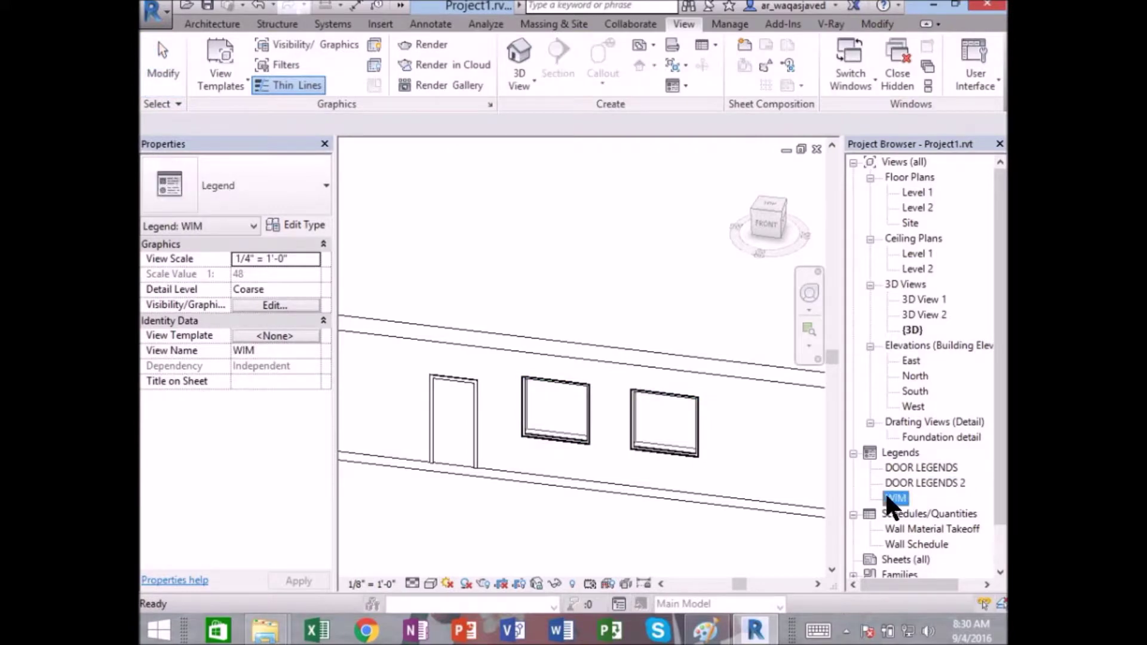
- Check the WIM window component's family list, then open Level 1 and start the Window tool
{"action": "left_click", "coordinate": [563, 252]}
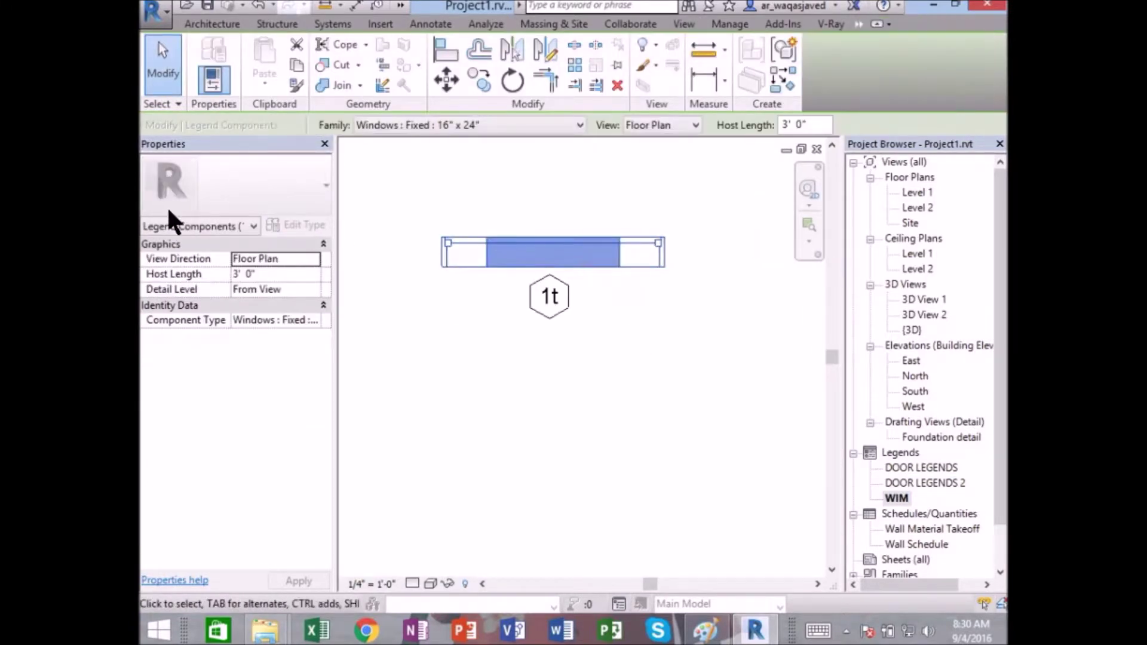
{"action": "left_click", "coordinate": [495, 126]}
{"action": "left_click", "coordinate": [495, 126]}
{"action": "left_click", "coordinate": [495, 119]}
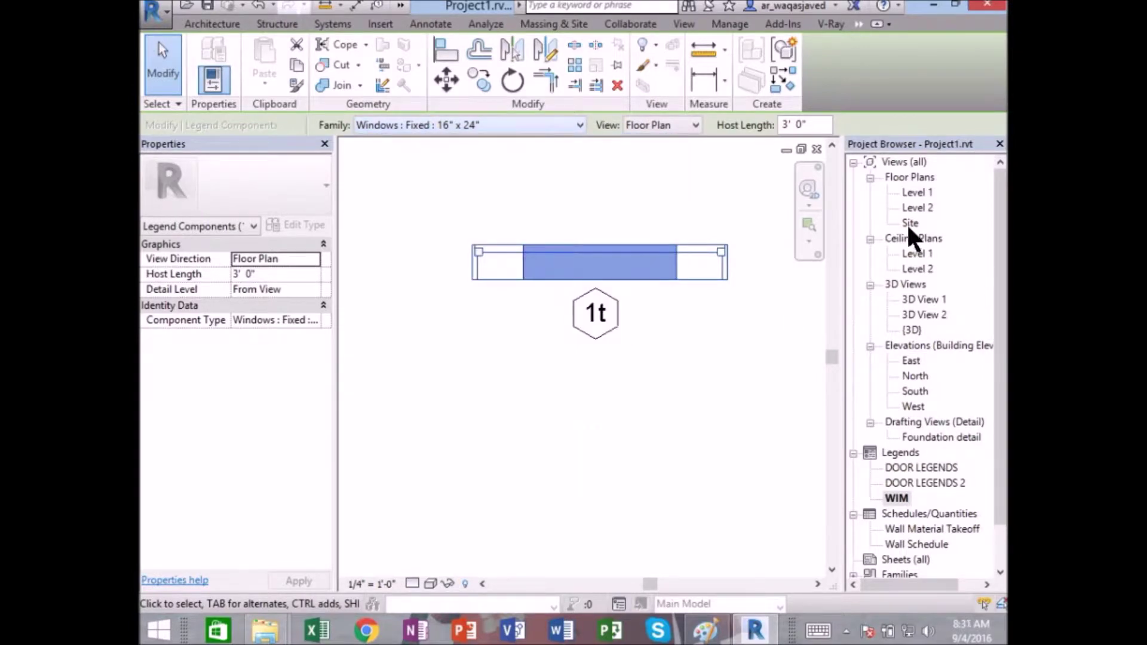
{"action": "double_click", "coordinate": [921, 192]}
{"action": "scroll", "coordinate": [526, 342], "scroll_direction": "up", "scroll_amount": 3}
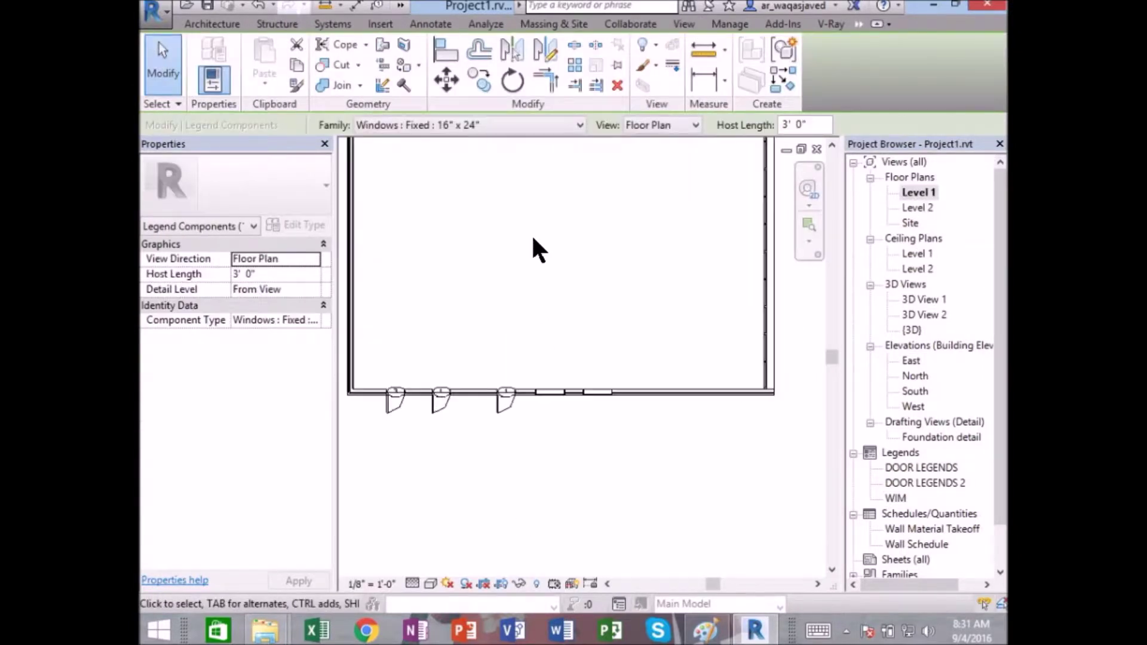
{"action": "left_click", "coordinate": [214, 28]}
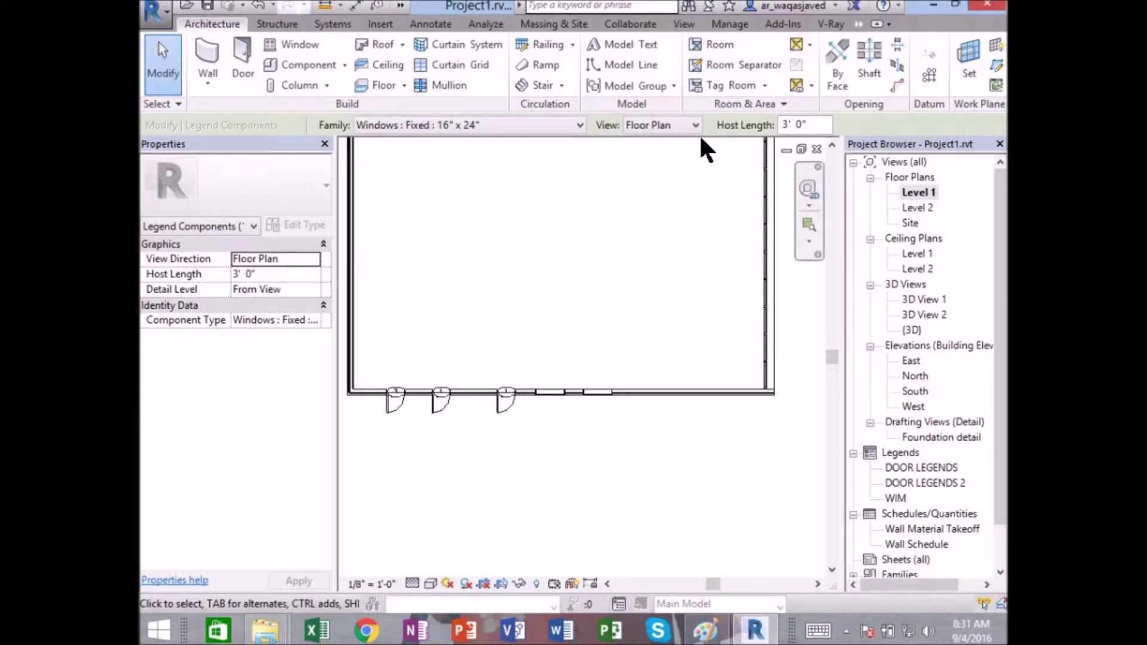
{"action": "left_click", "coordinate": [302, 45]}
{"action": "scroll", "coordinate": [561, 383], "scroll_direction": "up", "scroll_amount": 3}
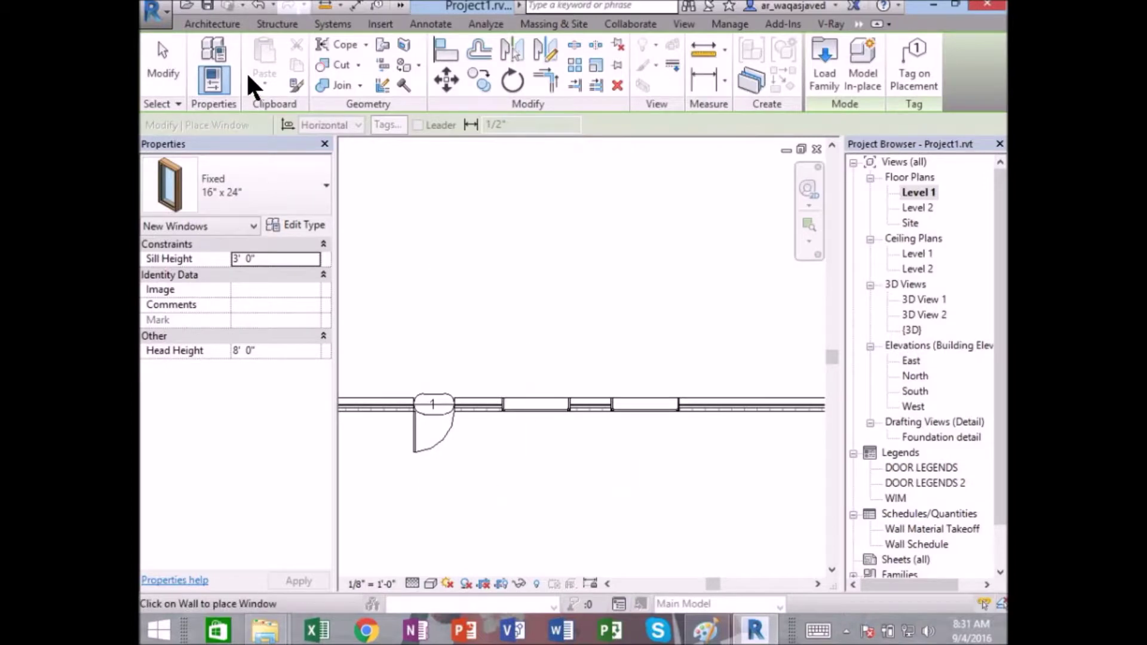
{"action": "left_click", "coordinate": [234, 24]}
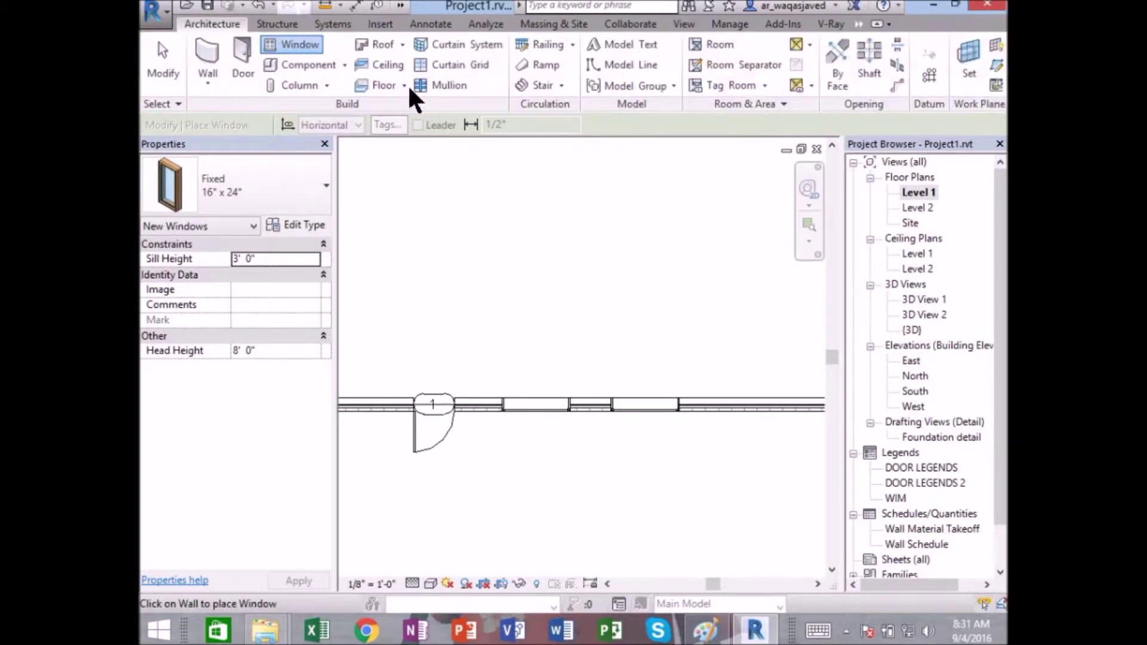
- Tag both Level 1 windows with Tag by Category, each tag reading 4
{"action": "left_click", "coordinate": [683, 24]}
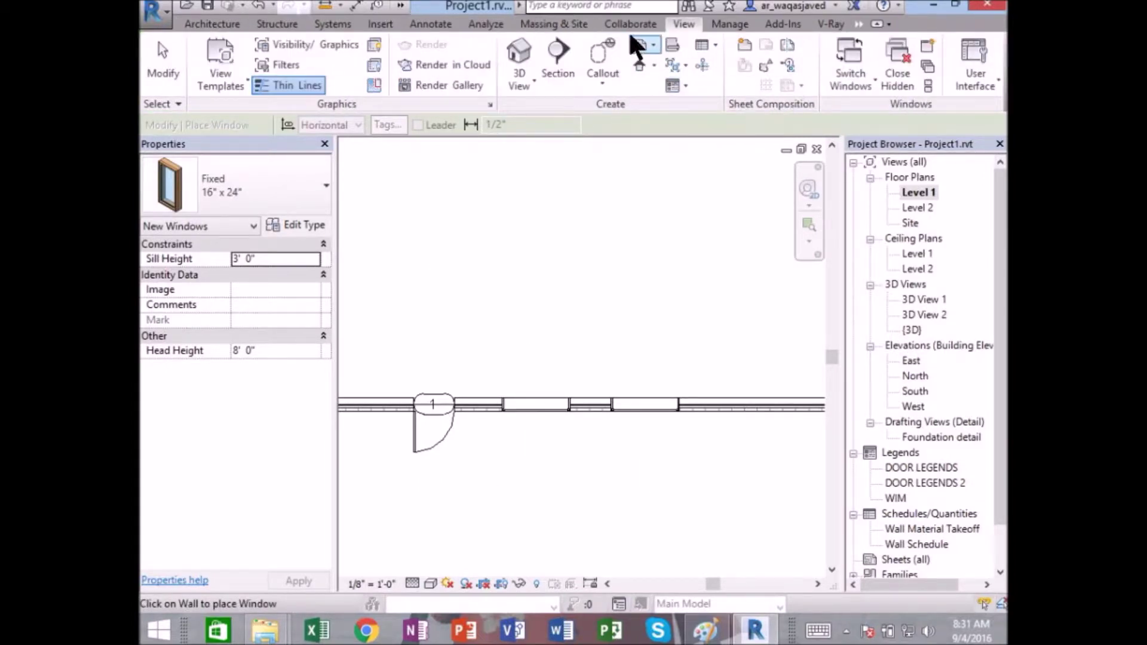
{"action": "left_click", "coordinate": [446, 25]}
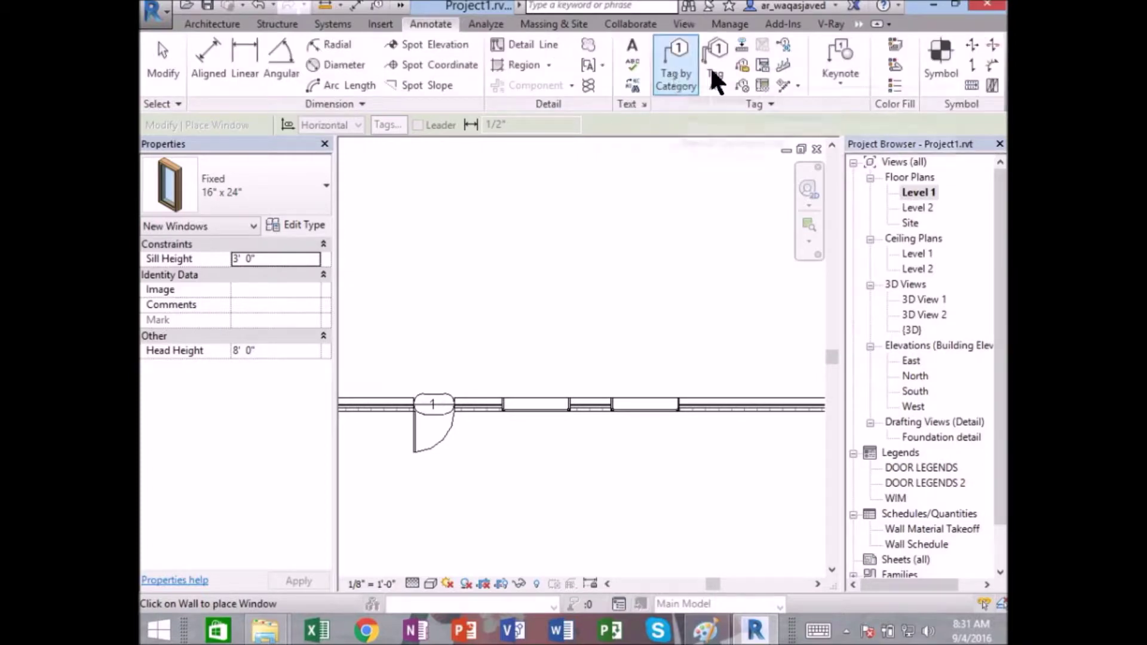
{"action": "left_click", "coordinate": [693, 63]}
{"action": "left_click", "coordinate": [637, 395]}
{"action": "left_click", "coordinate": [539, 398]}
{"action": "scroll", "coordinate": [533, 479], "scroll_direction": "up", "scroll_amount": 2}
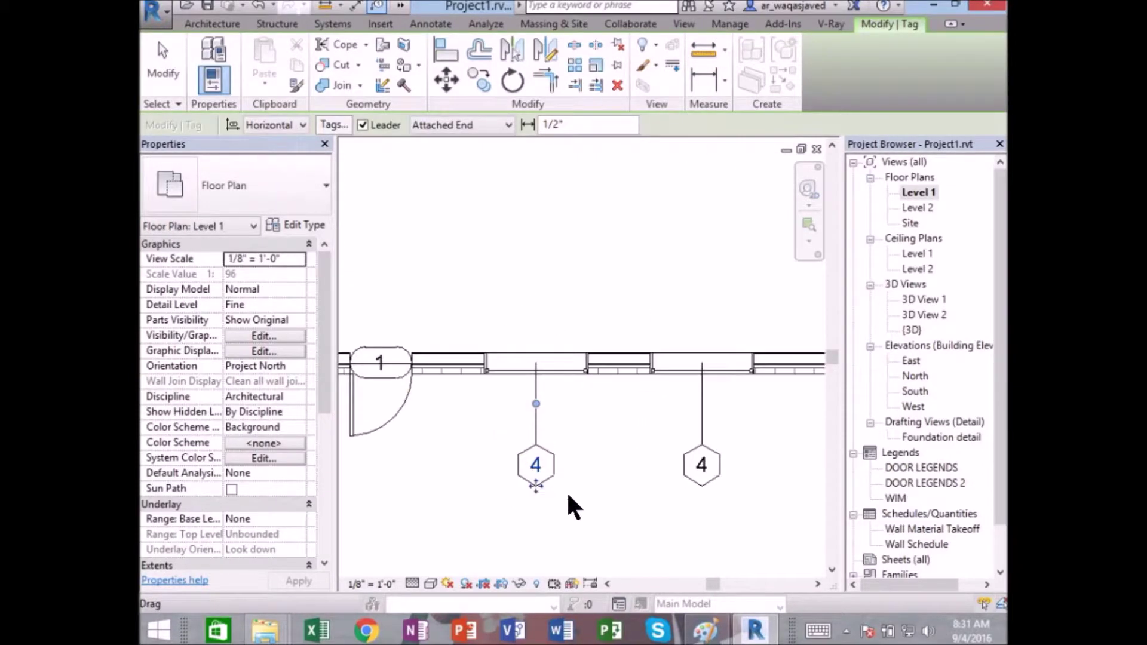
{"action": "key", "text": "Escape"}
{"action": "key", "text": "Escape"}
{"action": "left_click", "coordinate": [917, 543]}
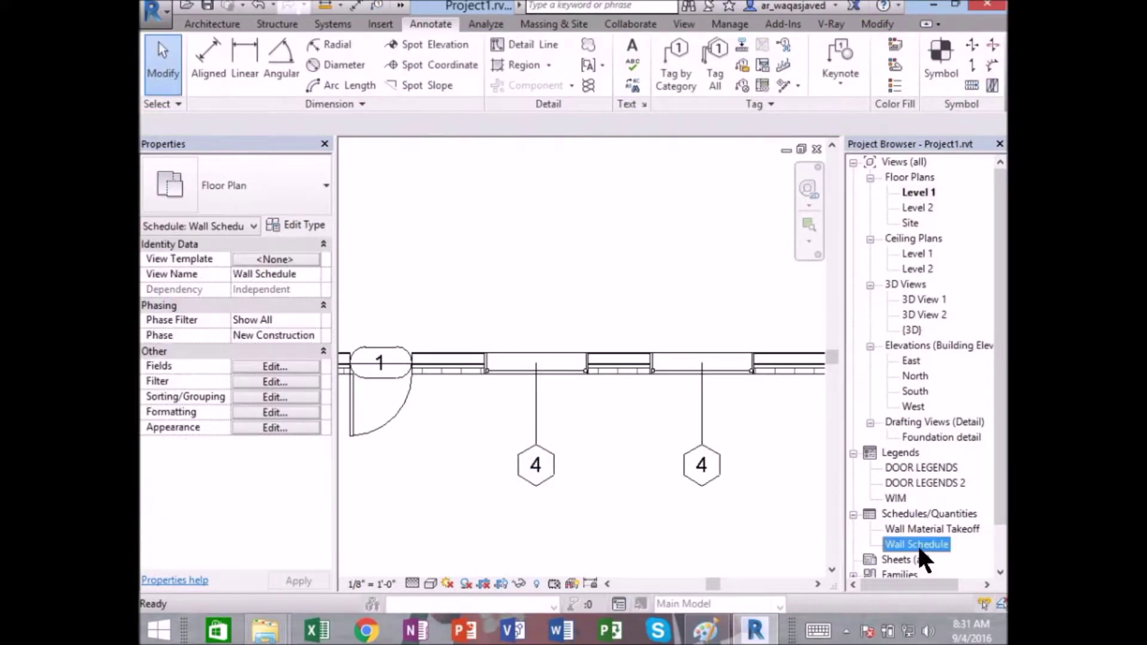
- In WIM, review the 1t window tag's type properties, then delete the tag
{"action": "double_click", "coordinate": [898, 499]}
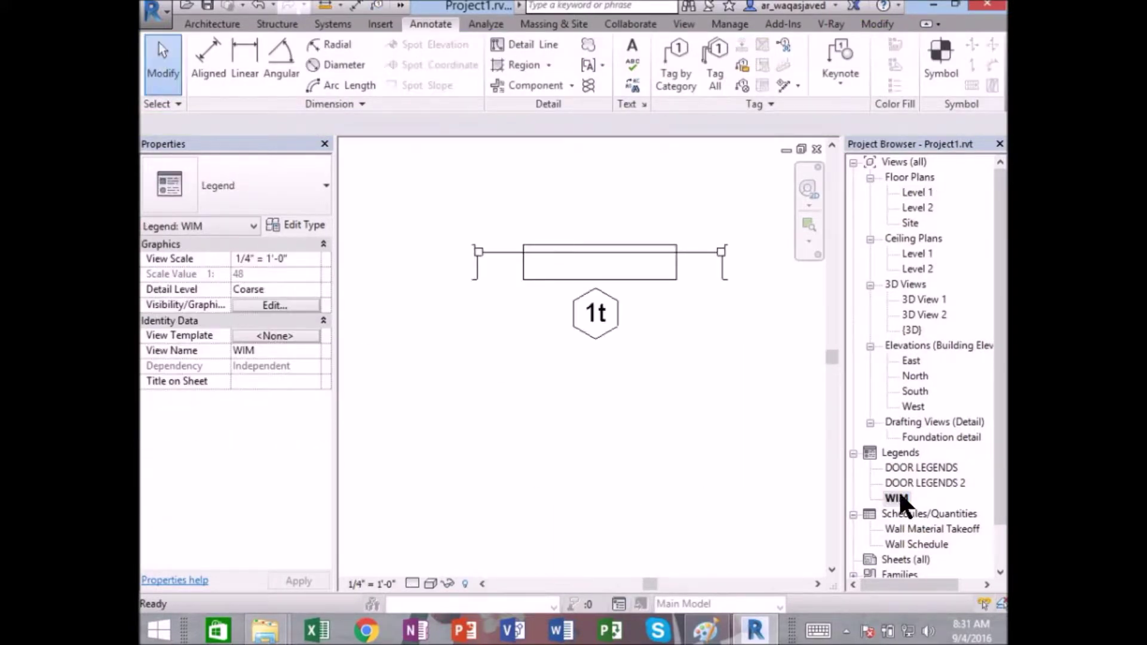
{"action": "left_click", "coordinate": [596, 308]}
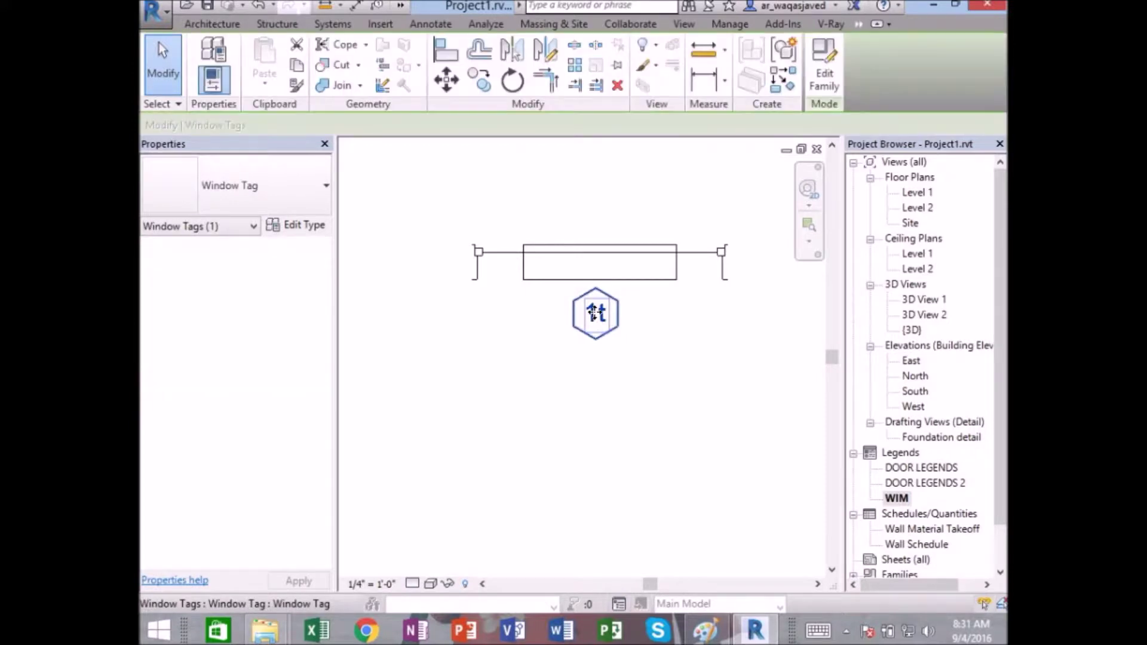
{"action": "left_click", "coordinate": [301, 225]}
{"action": "left_click", "coordinate": [483, 176]}
{"action": "left_click", "coordinate": [384, 490]}
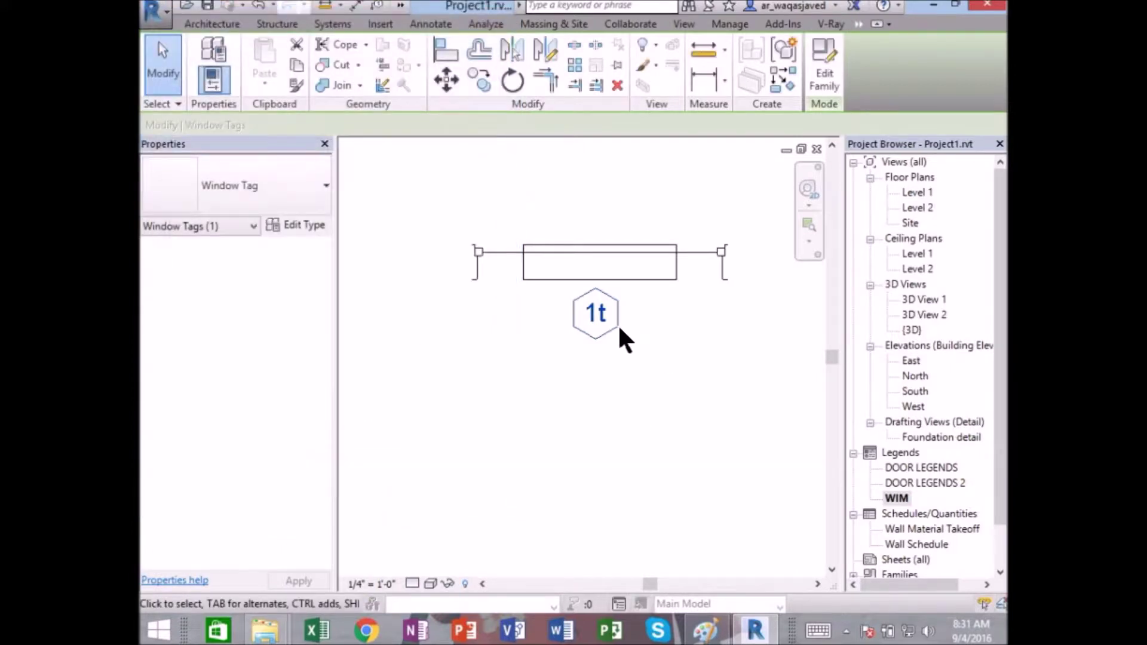
{"action": "key", "text": "Delete"}
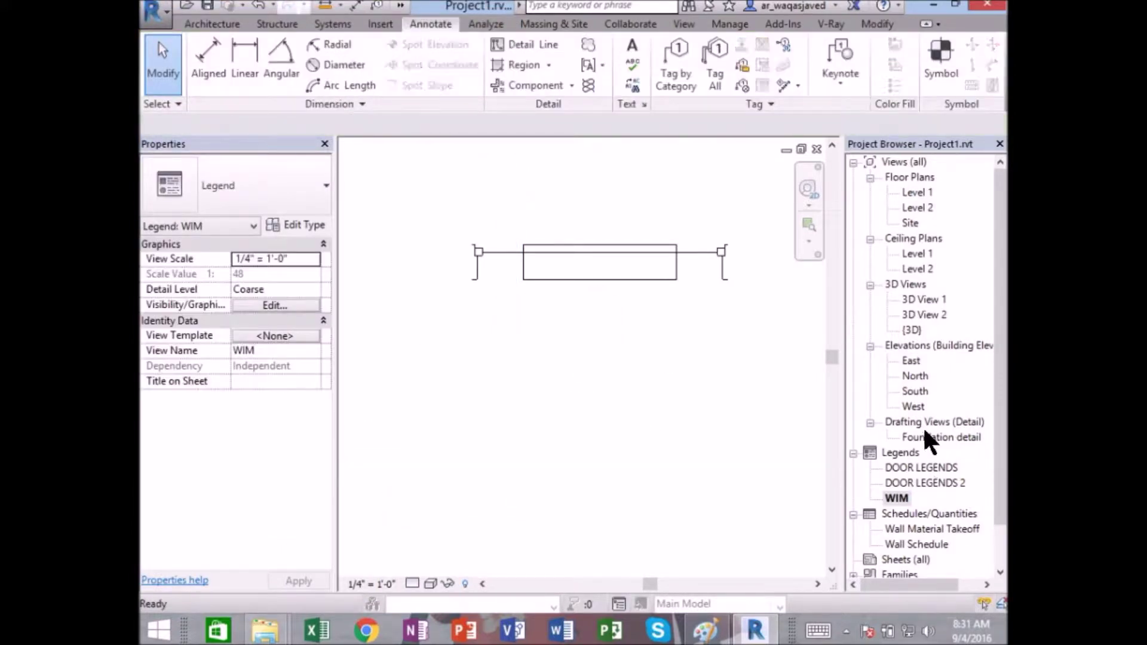
{"action": "left_click", "coordinate": [565, 270]}
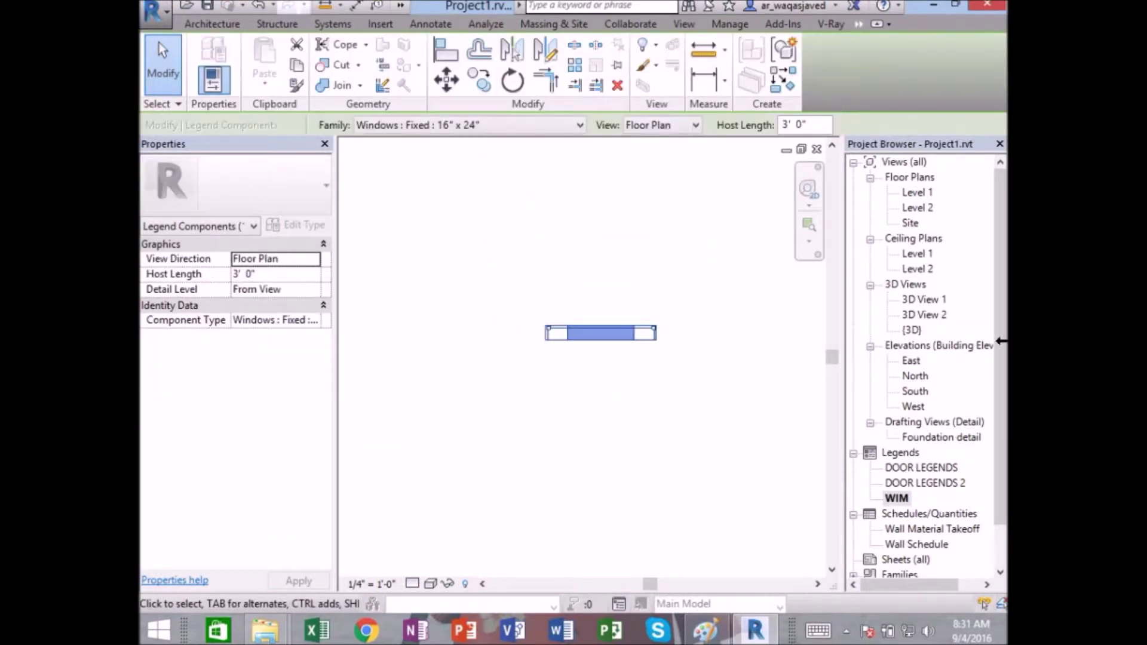
{"action": "double_click", "coordinate": [914, 467]}
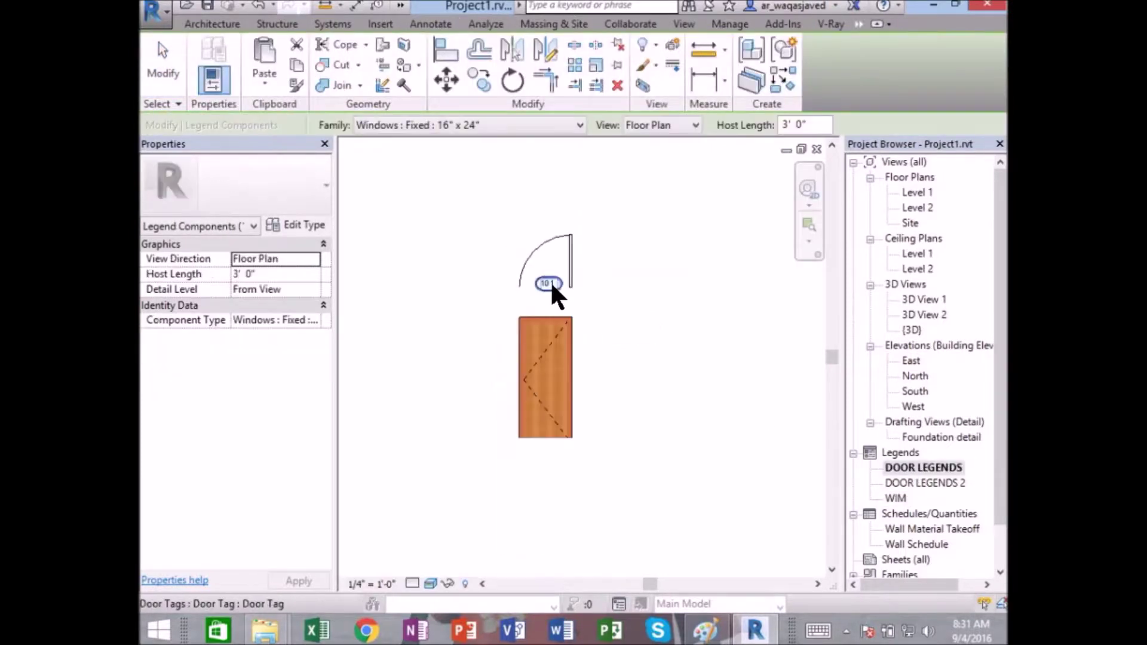
- Place a boxed Structural Framing Tag symbol below the door plan
{"action": "left_click", "coordinate": [549, 282]}
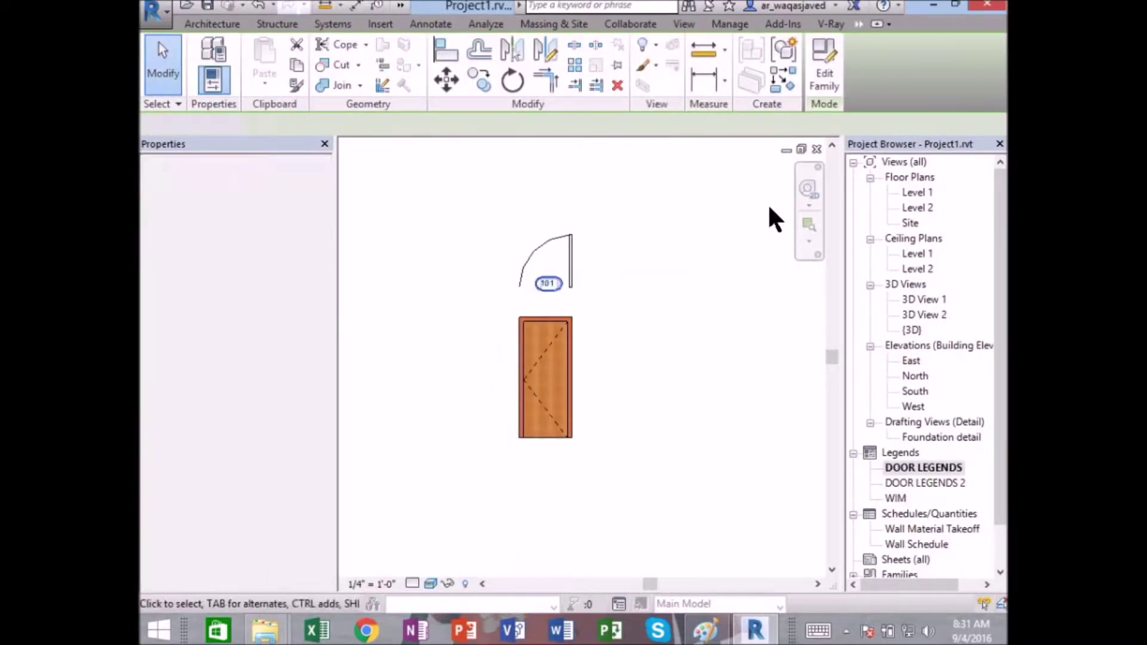
{"action": "left_click", "coordinate": [430, 24]}
{"action": "left_click", "coordinate": [949, 47]}
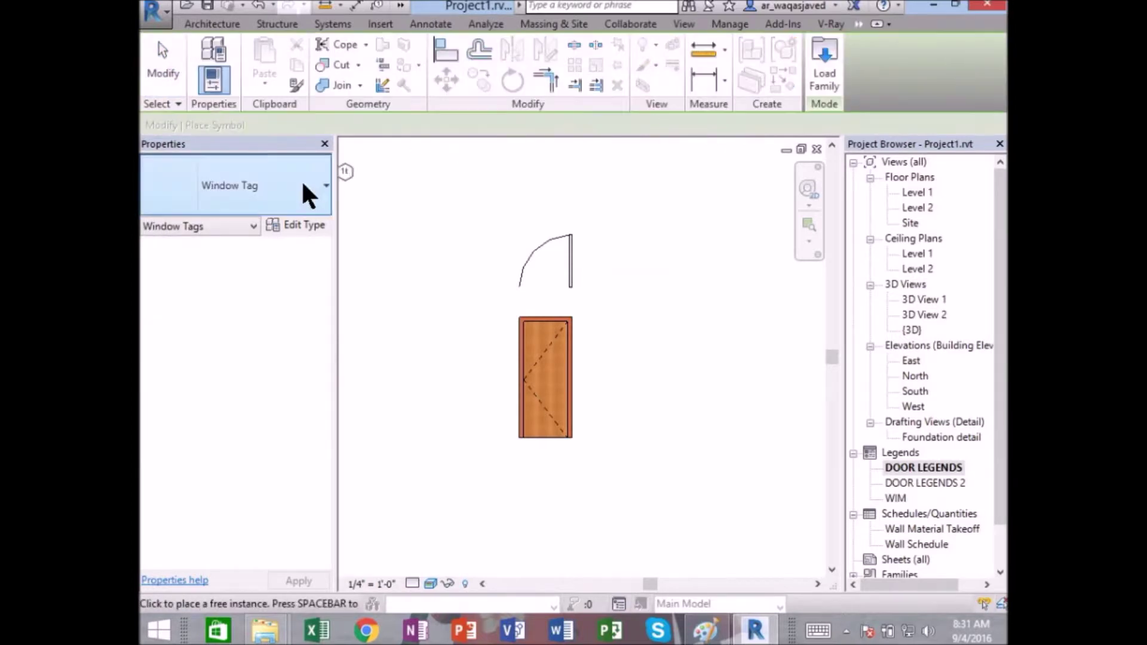
{"action": "left_click", "coordinate": [294, 178]}
{"action": "scroll", "coordinate": [239, 359], "scroll_direction": "up", "scroll_amount": 3}
{"action": "scroll", "coordinate": [254, 379], "scroll_direction": "up", "scroll_amount": 1}
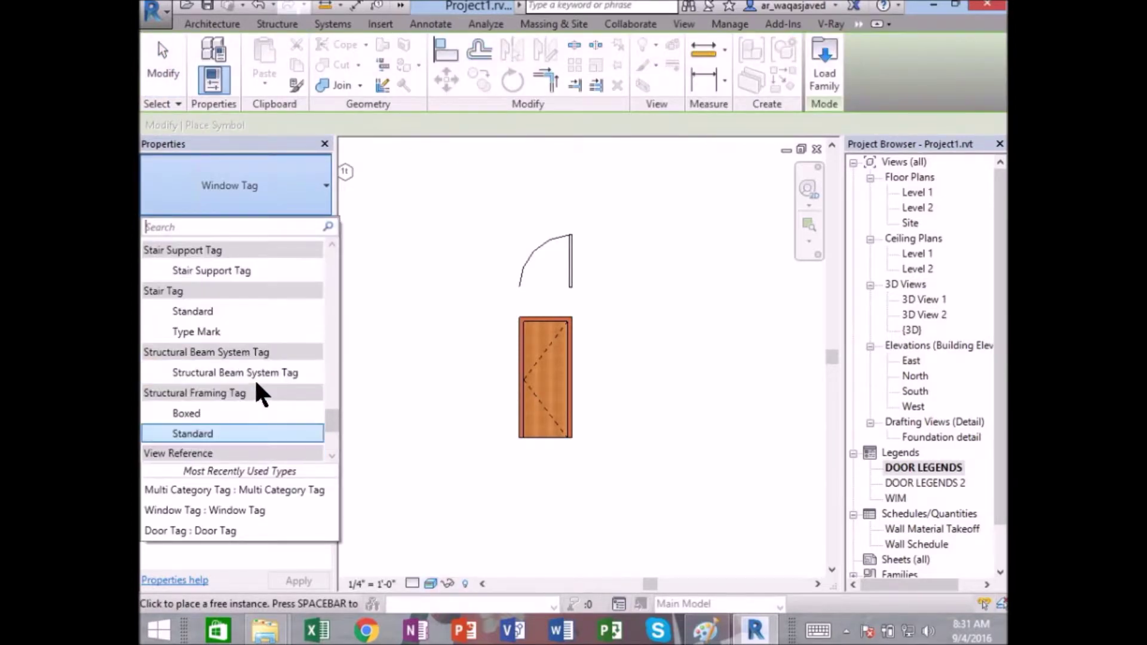
{"action": "scroll", "coordinate": [256, 384], "scroll_direction": "down", "scroll_amount": 2}
{"action": "left_click", "coordinate": [182, 326]}
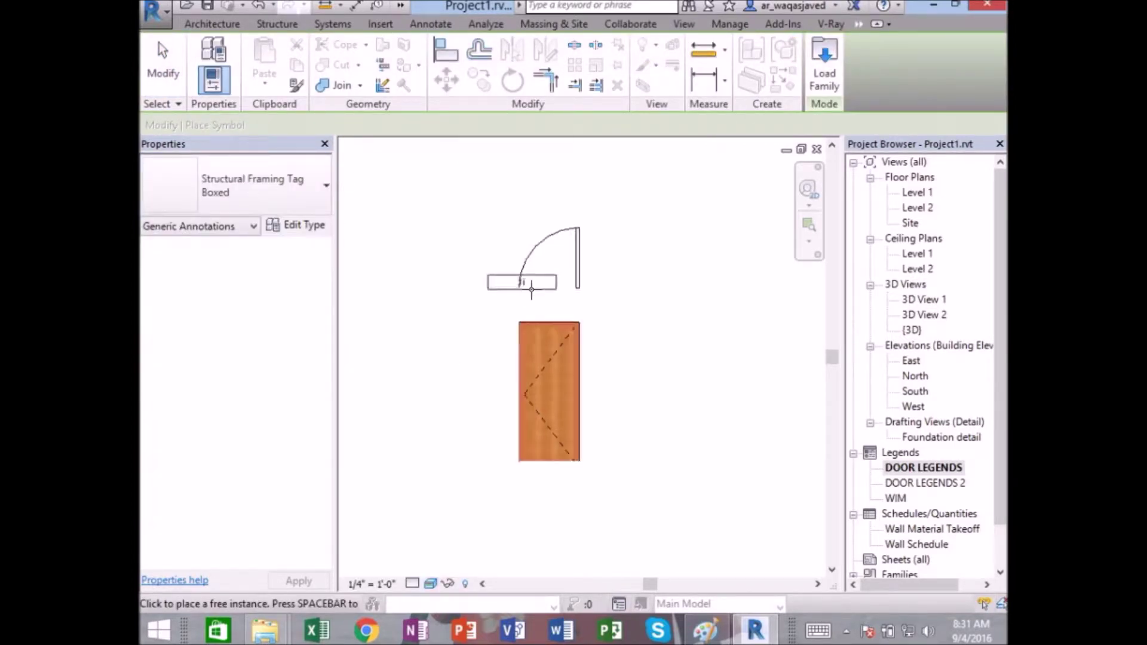
{"action": "left_click", "coordinate": [552, 302]}
{"action": "scroll", "coordinate": [545, 300], "scroll_direction": "up", "scroll_amount": 3}
{"action": "key", "text": "Escape"}
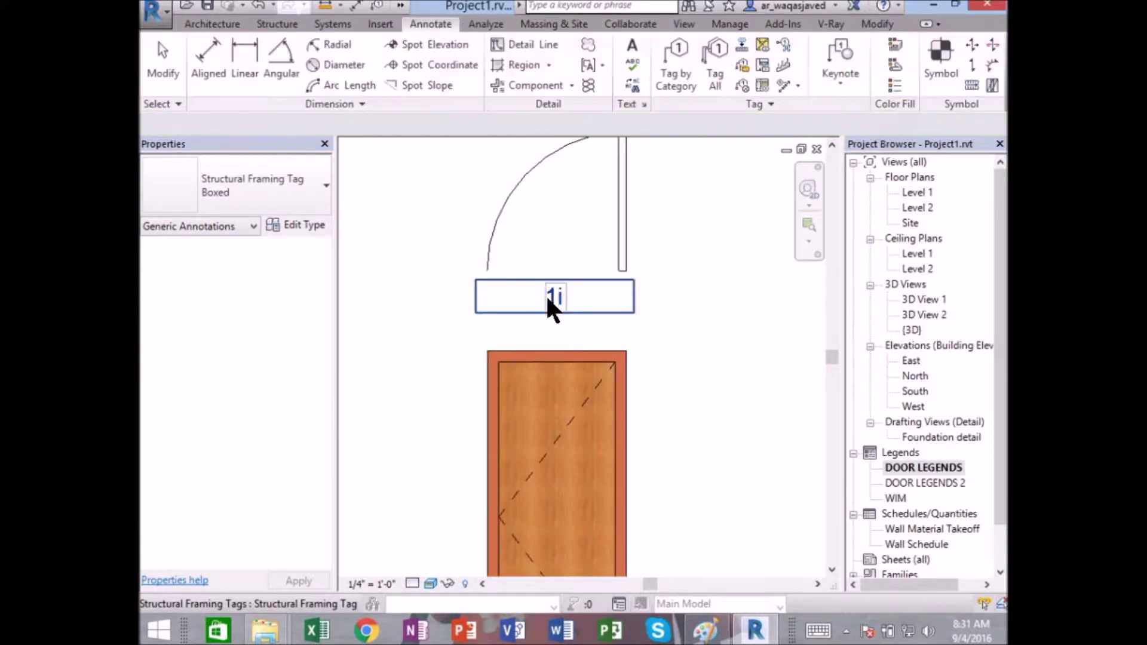
- Inspect the framing tag's type settings unchanged, then remove the tag
{"action": "left_click", "coordinate": [550, 297]}
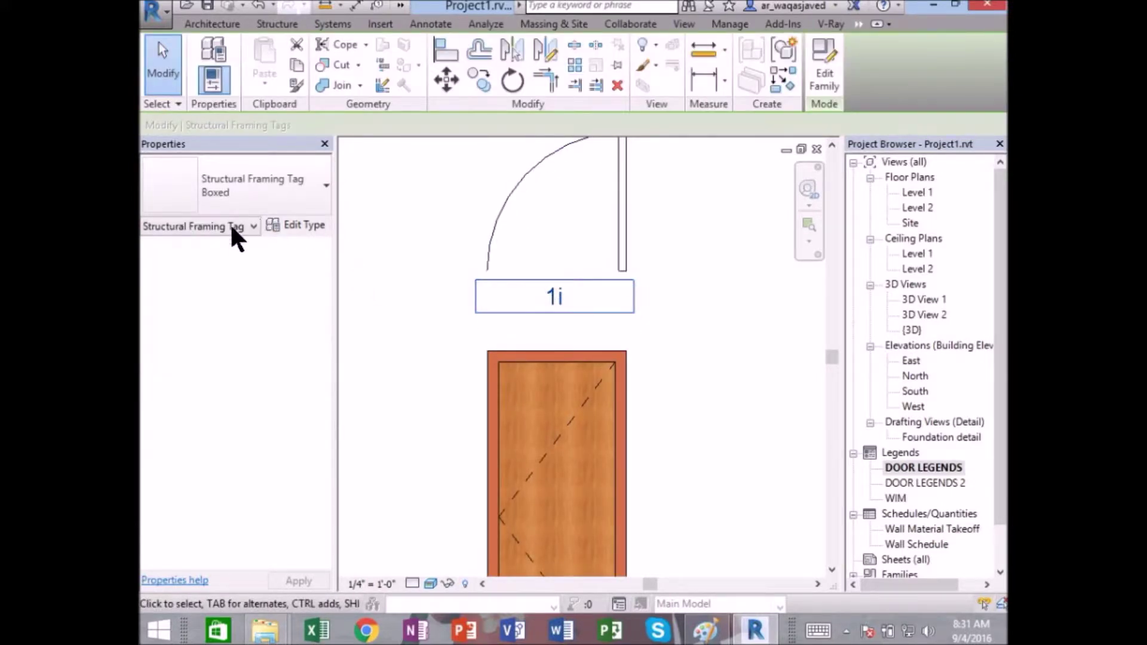
{"action": "left_click", "coordinate": [302, 225]}
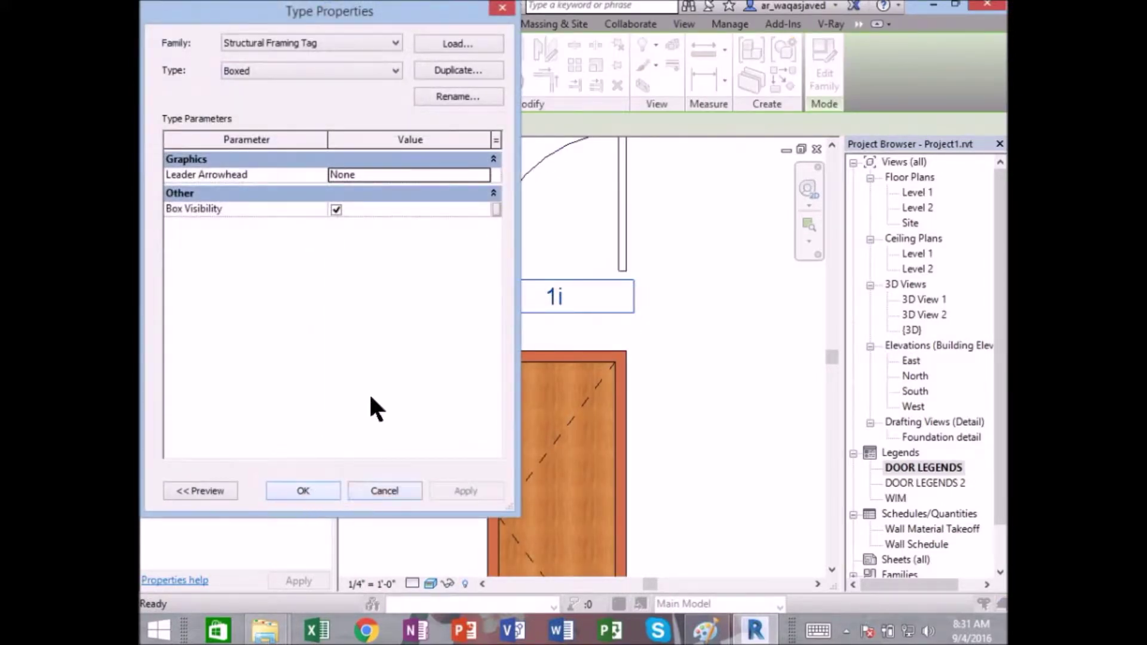
{"action": "left_click", "coordinate": [384, 491]}
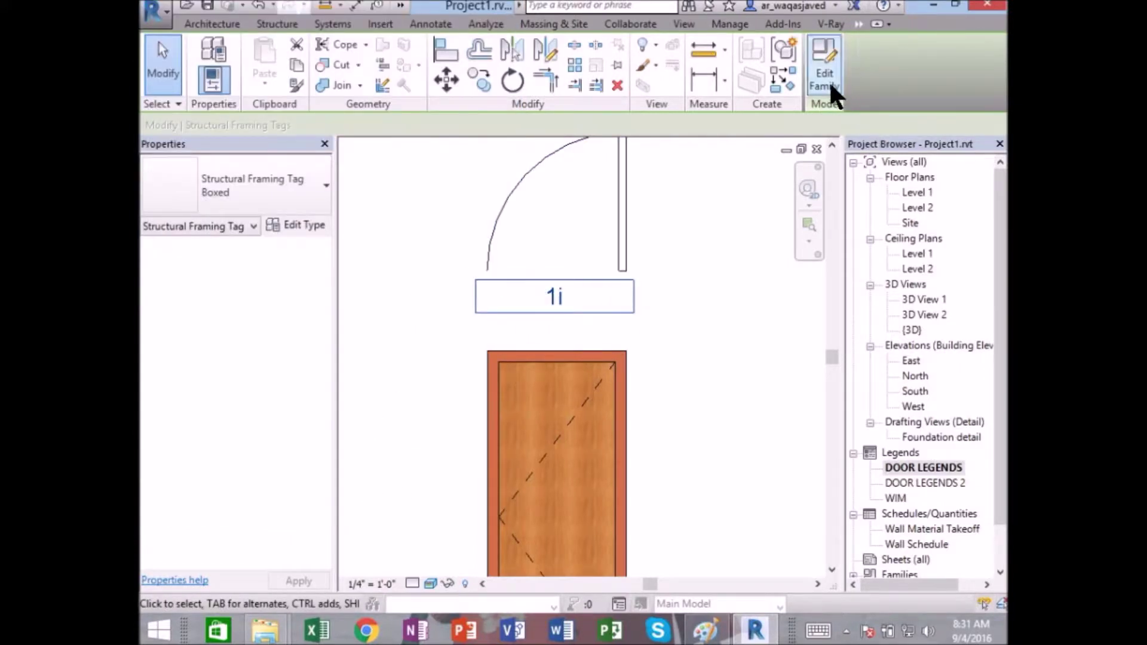
{"action": "key", "text": "Escape"}
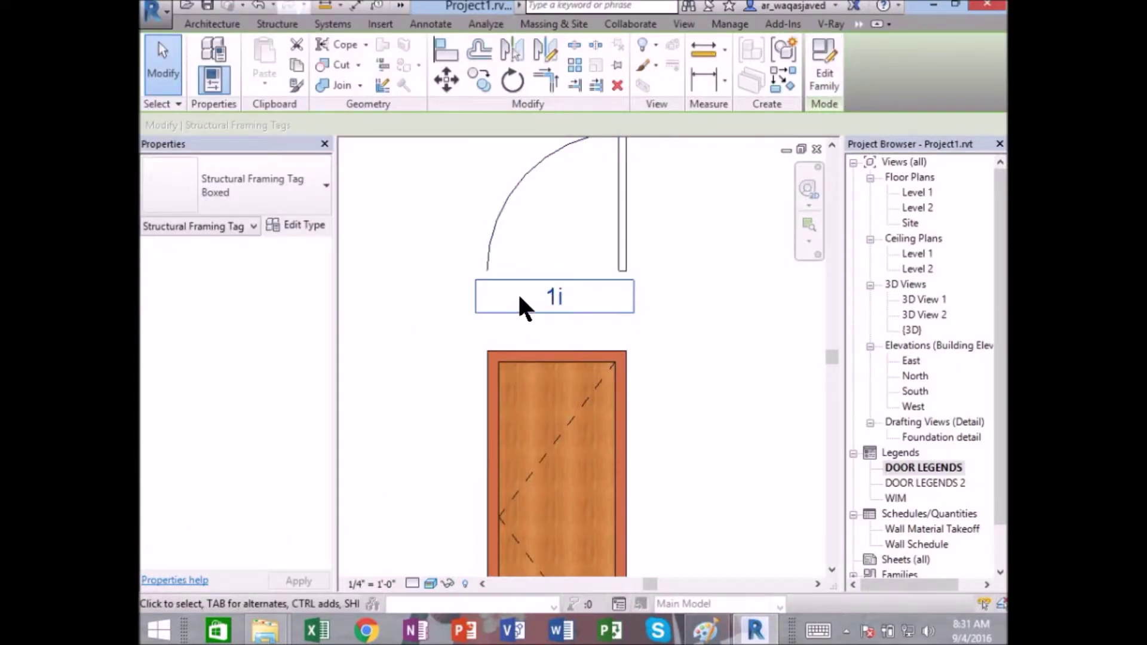
- Browse the annotation symbol types, then cancel without placing a symbol
{"action": "left_click", "coordinate": [950, 54]}
{"action": "left_click", "coordinate": [263, 182]}
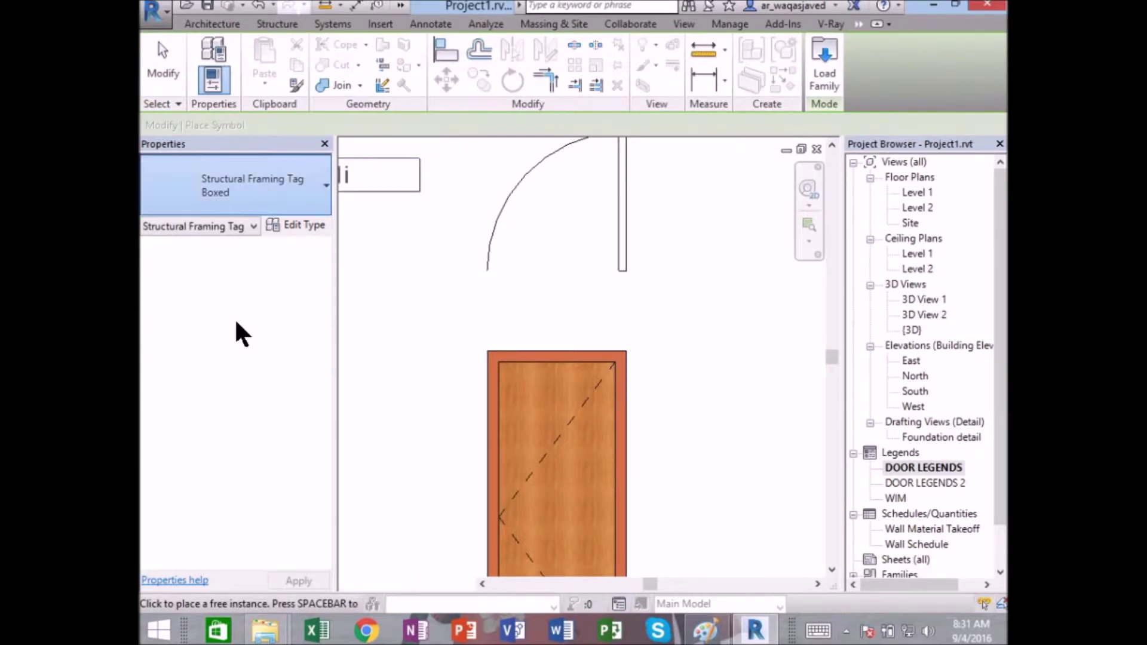
{"action": "scroll", "coordinate": [253, 342], "scroll_direction": "down", "scroll_amount": 3}
{"action": "scroll", "coordinate": [254, 341], "scroll_direction": "down", "scroll_amount": 1}
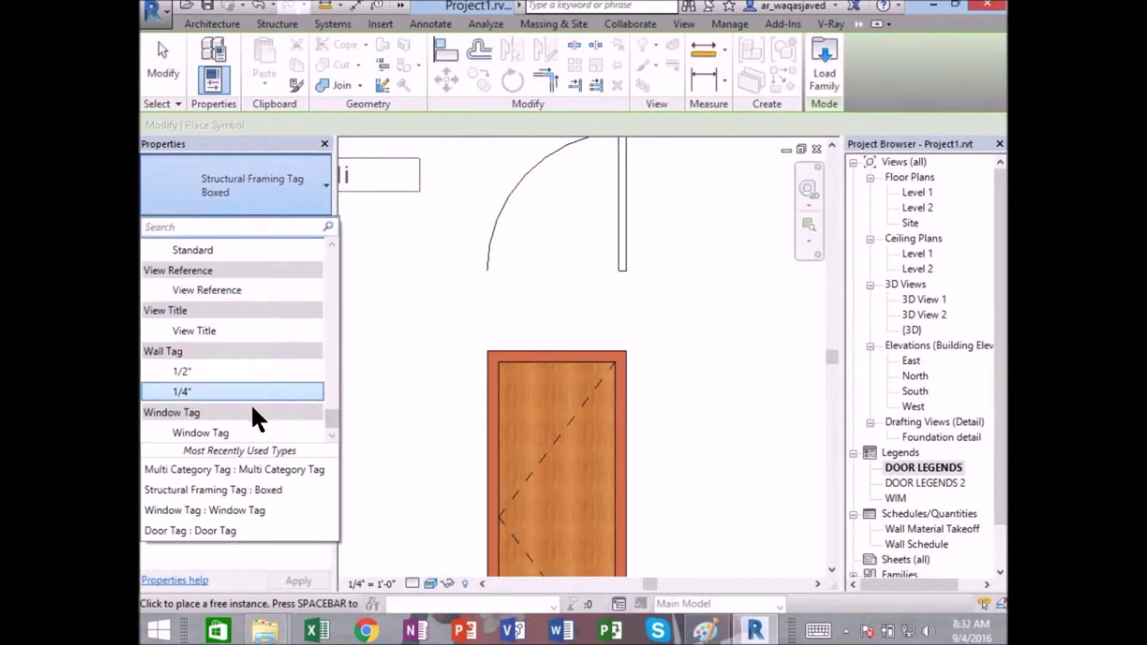
{"action": "scroll", "coordinate": [250, 400], "scroll_direction": "up", "scroll_amount": 2}
{"action": "scroll", "coordinate": [249, 392], "scroll_direction": "up", "scroll_amount": 1}
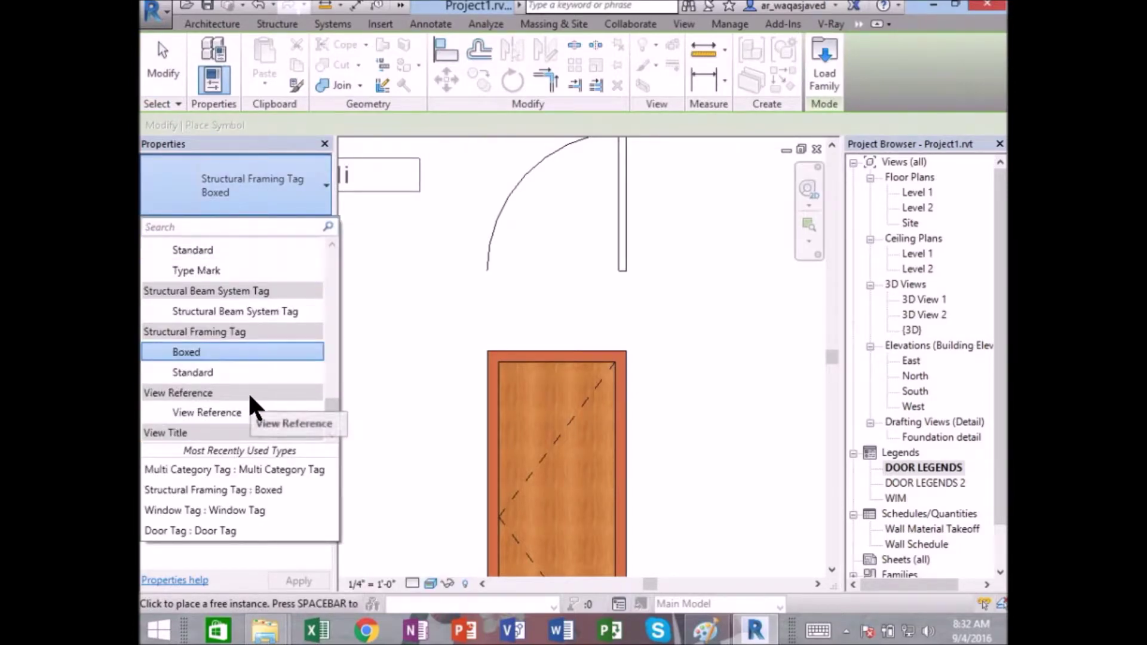
{"action": "scroll", "coordinate": [248, 392], "scroll_direction": "up", "scroll_amount": 1}
{"action": "scroll", "coordinate": [246, 392], "scroll_direction": "up", "scroll_amount": 1}
{"action": "scroll", "coordinate": [246, 392], "scroll_direction": "up", "scroll_amount": 1}
{"action": "scroll", "coordinate": [246, 392], "scroll_direction": "up", "scroll_amount": 1}
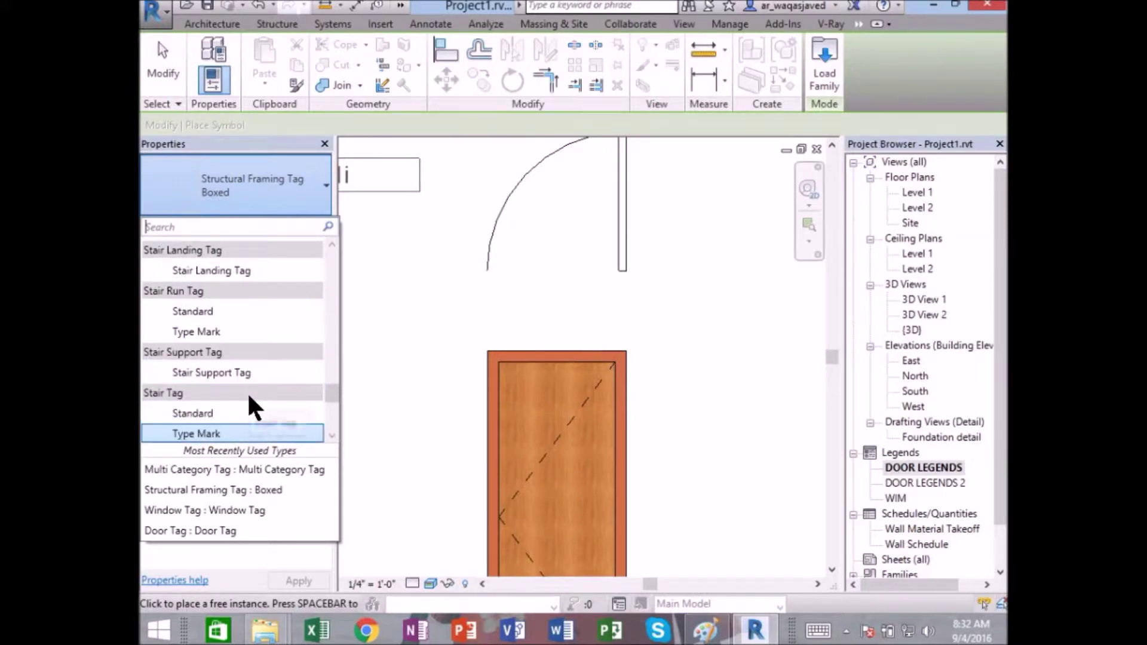
{"action": "scroll", "coordinate": [246, 392], "scroll_direction": "up", "scroll_amount": 3}
{"action": "scroll", "coordinate": [246, 392], "scroll_direction": "up", "scroll_amount": 1}
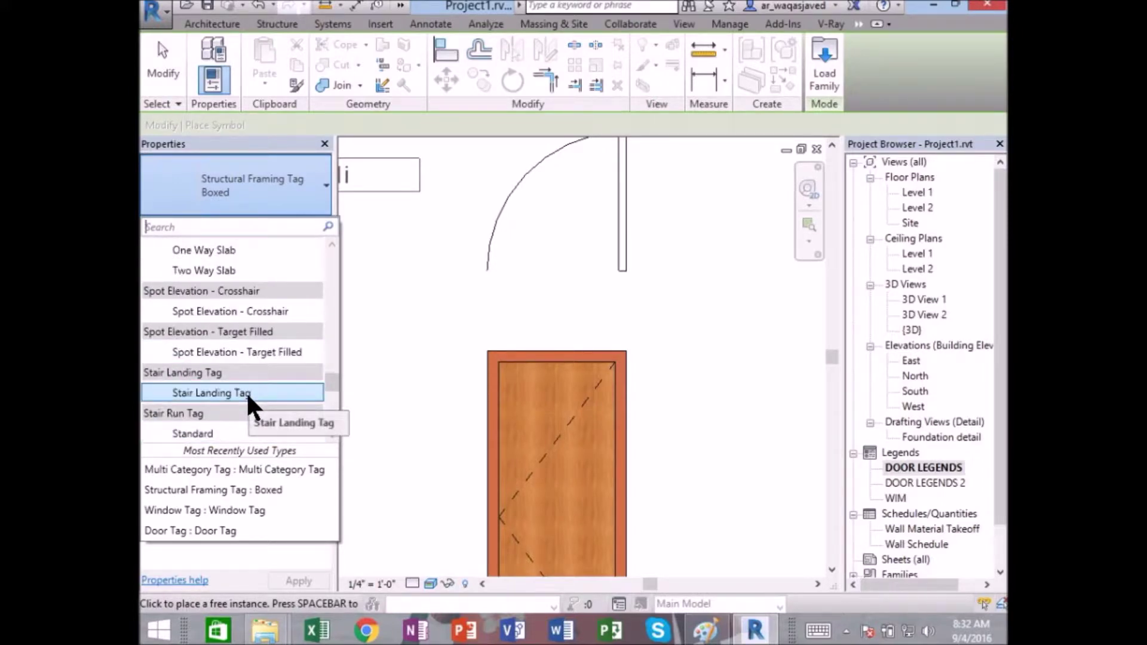
{"action": "scroll", "coordinate": [246, 392], "scroll_direction": "up", "scroll_amount": 1}
{"action": "scroll", "coordinate": [245, 390], "scroll_direction": "up", "scroll_amount": 1}
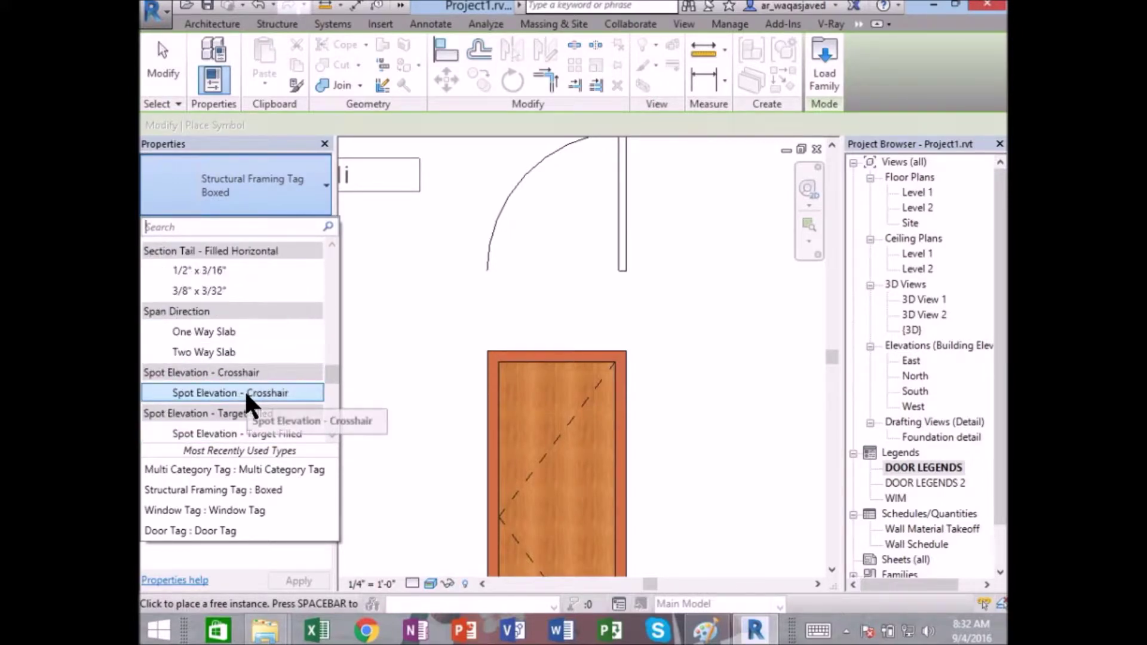
{"action": "scroll", "coordinate": [245, 390], "scroll_direction": "up", "scroll_amount": 2}
{"action": "scroll", "coordinate": [245, 389], "scroll_direction": "up", "scroll_amount": 1}
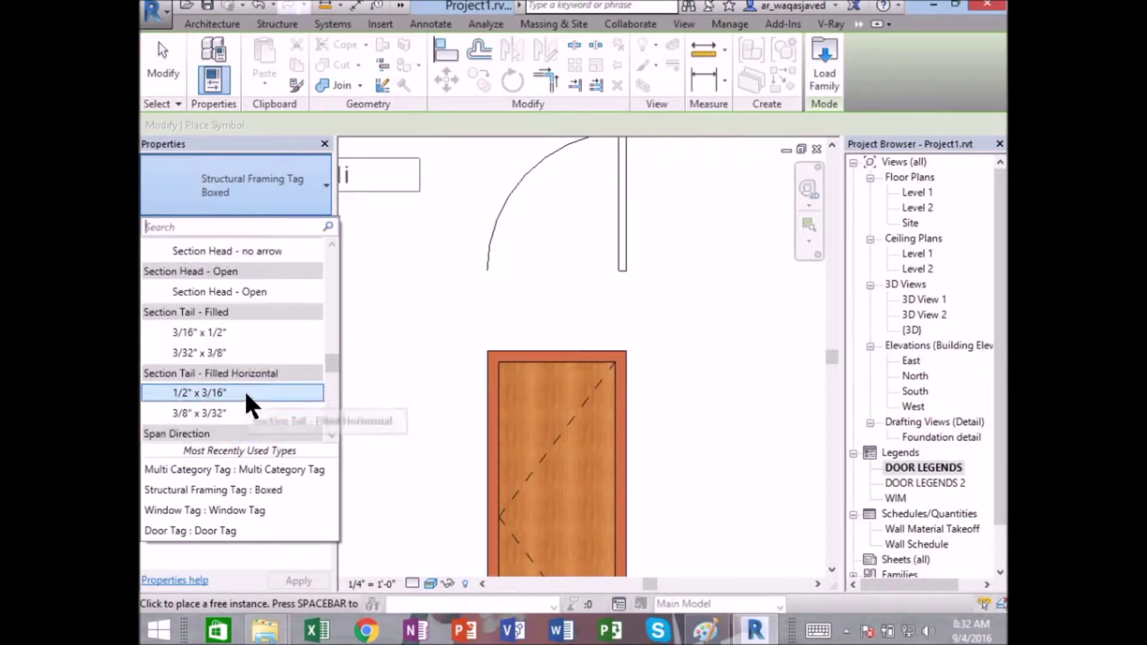
{"action": "scroll", "coordinate": [245, 390], "scroll_direction": "up", "scroll_amount": 1}
{"action": "scroll", "coordinate": [243, 389], "scroll_direction": "up", "scroll_amount": 3}
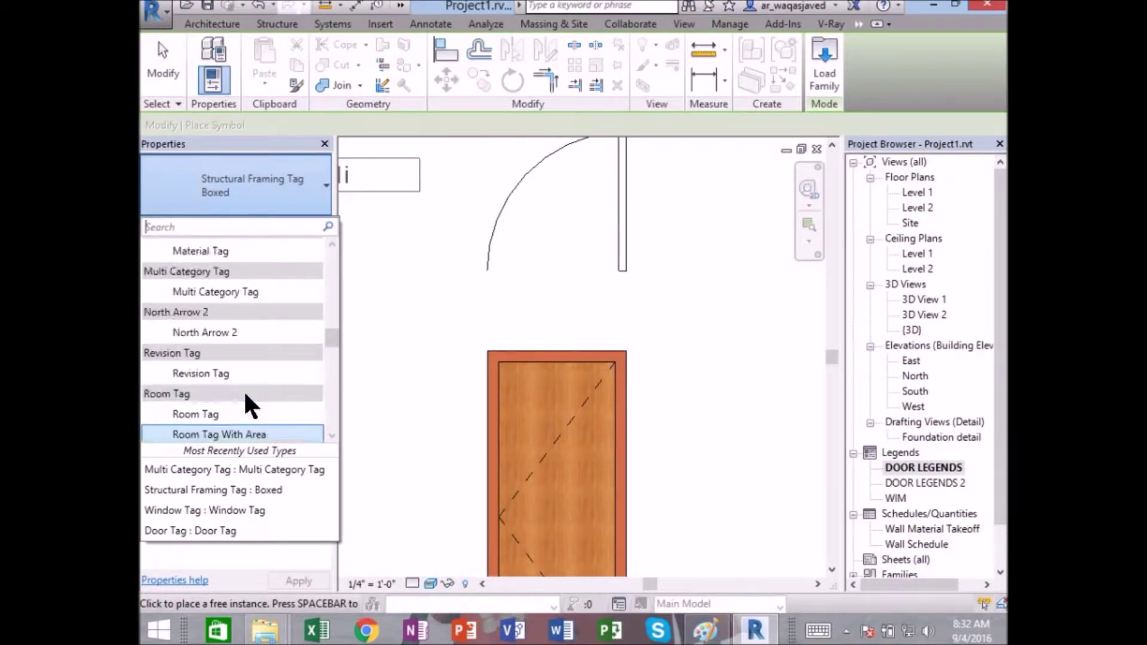
{"action": "scroll", "coordinate": [245, 406], "scroll_direction": "up", "scroll_amount": 2}
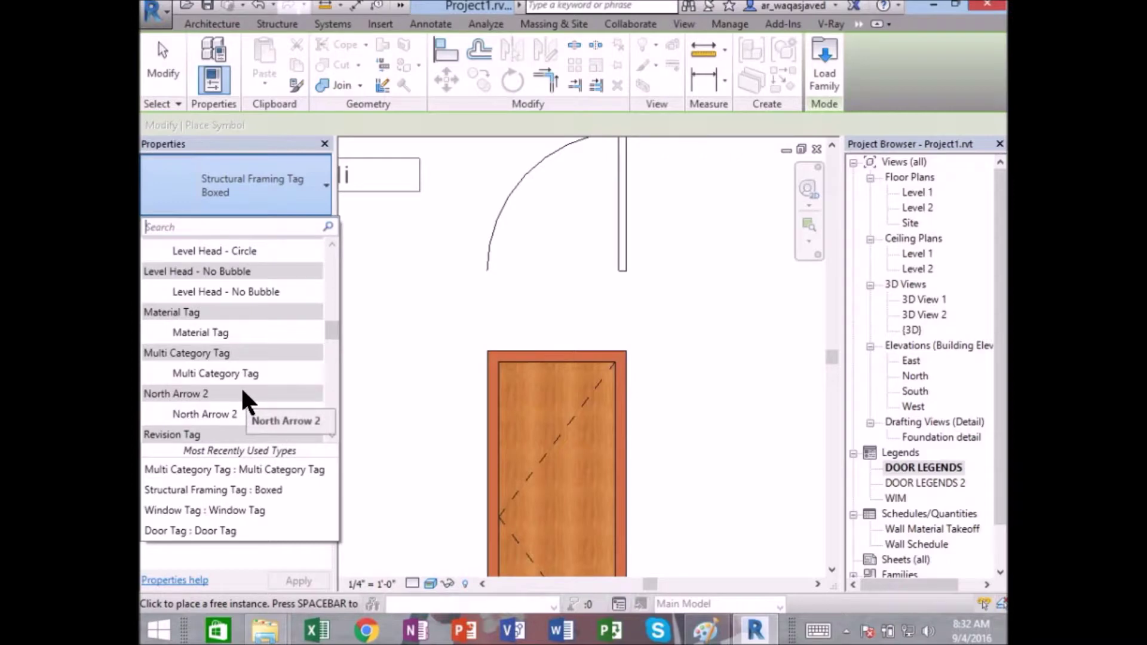
{"action": "scroll", "coordinate": [242, 388], "scroll_direction": "up", "scroll_amount": 1}
{"action": "scroll", "coordinate": [242, 389], "scroll_direction": "up", "scroll_amount": 1}
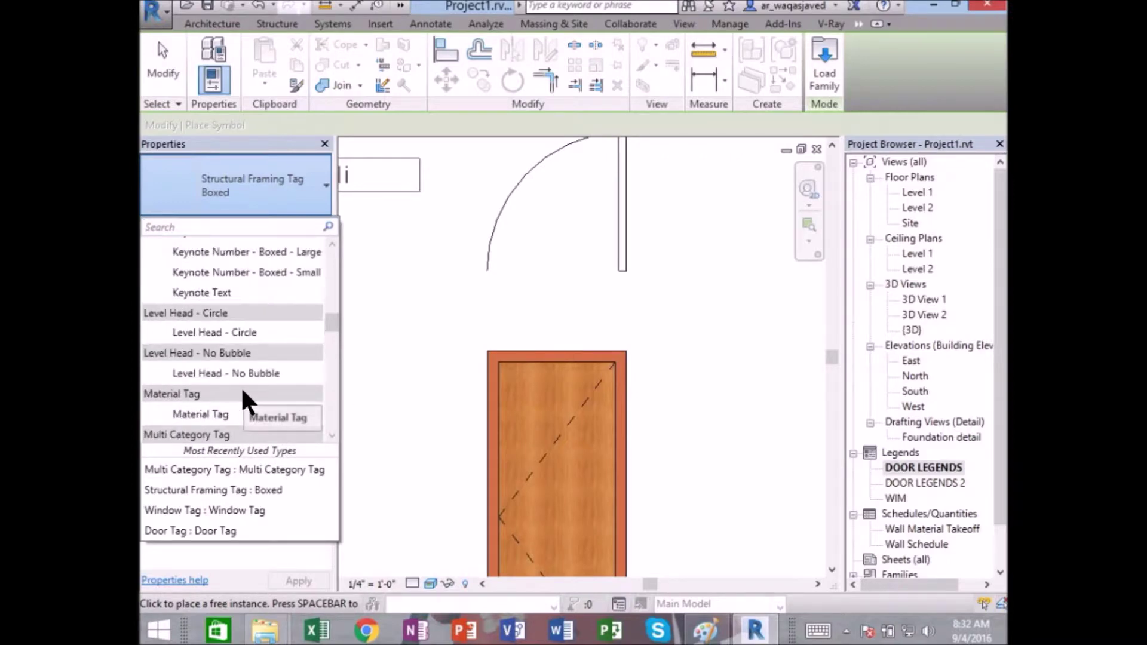
{"action": "scroll", "coordinate": [242, 391], "scroll_direction": "up", "scroll_amount": 1}
{"action": "scroll", "coordinate": [242, 392], "scroll_direction": "up", "scroll_amount": 2}
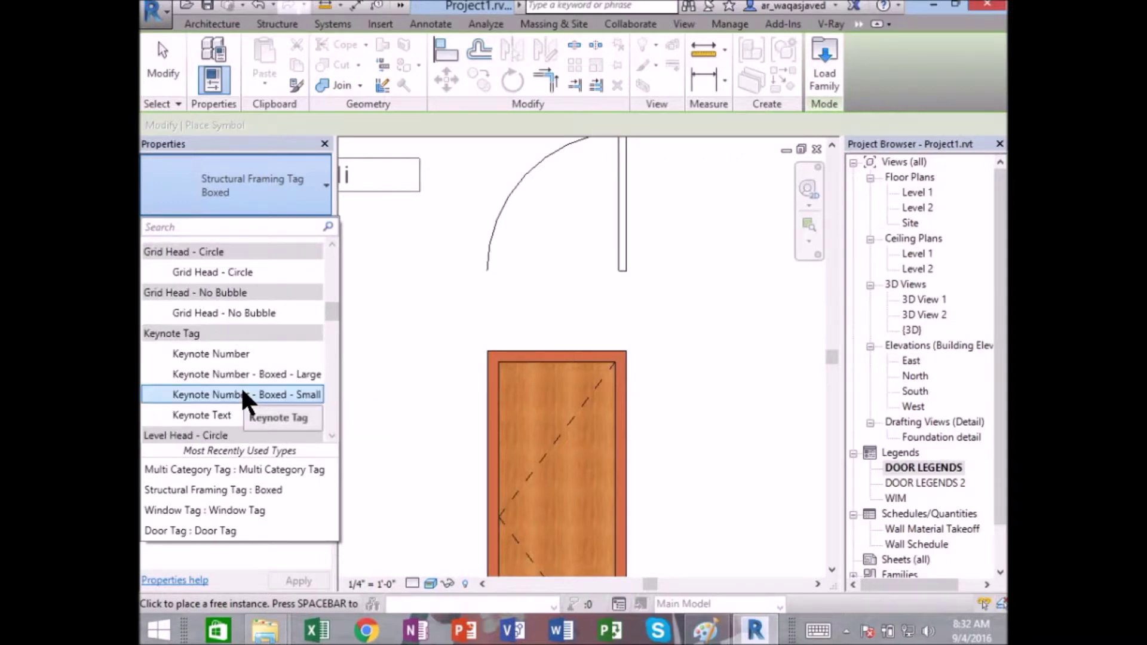
{"action": "scroll", "coordinate": [244, 393], "scroll_direction": "up", "scroll_amount": 2}
{"action": "scroll", "coordinate": [243, 393], "scroll_direction": "up", "scroll_amount": 1}
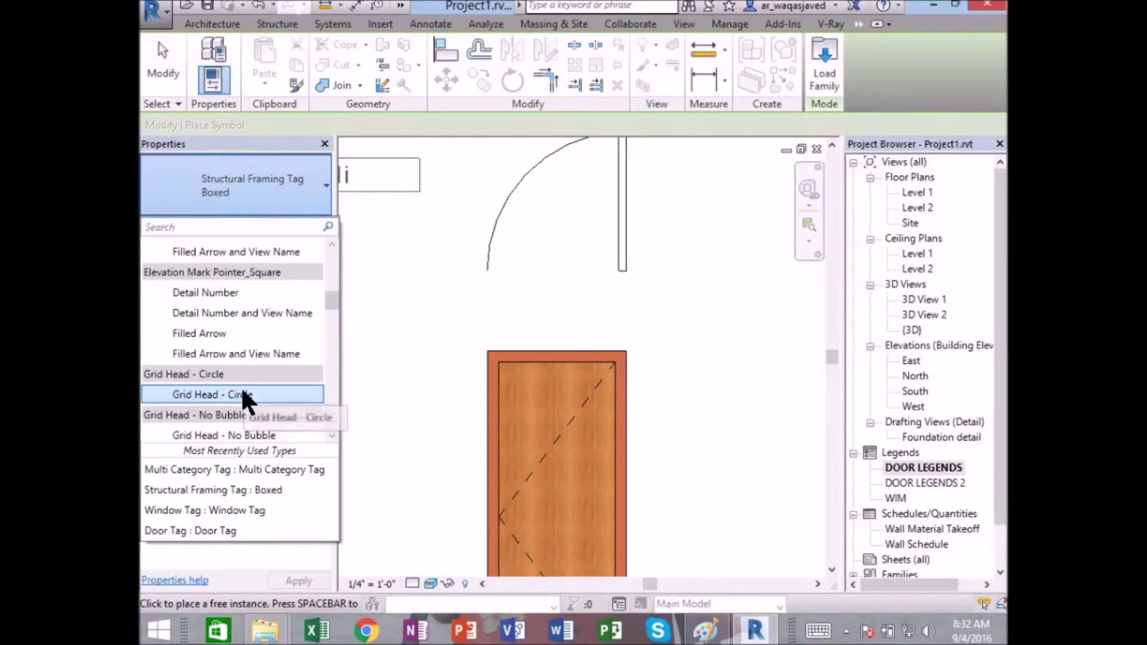
{"action": "scroll", "coordinate": [241, 392], "scroll_direction": "up", "scroll_amount": 1}
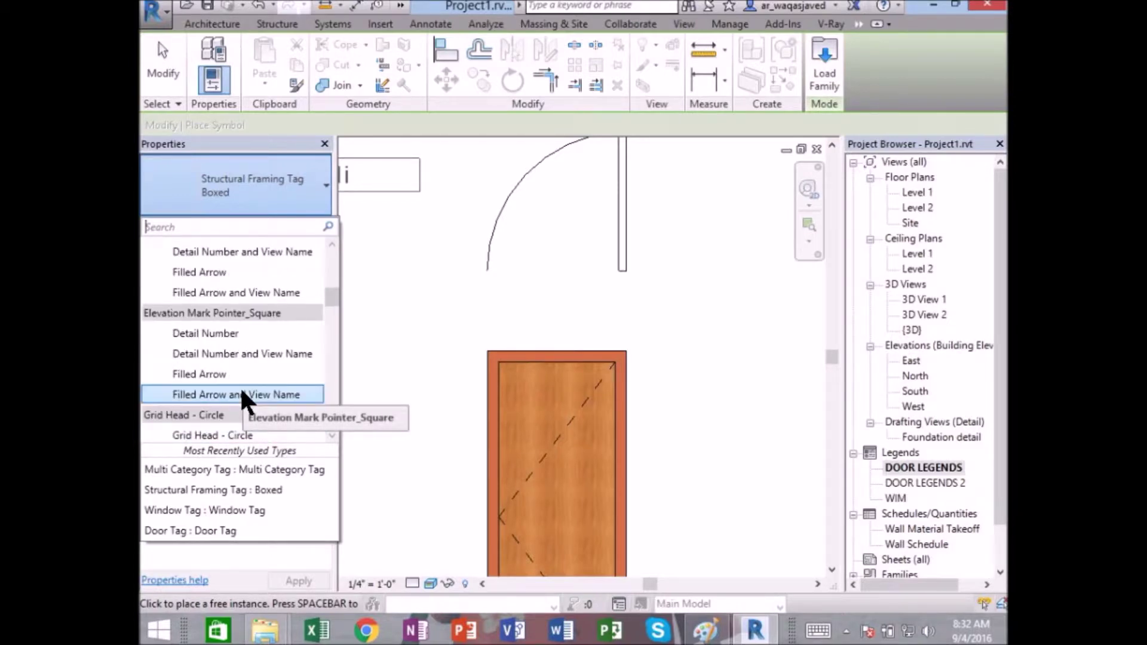
{"action": "scroll", "coordinate": [242, 402], "scroll_direction": "up", "scroll_amount": 1}
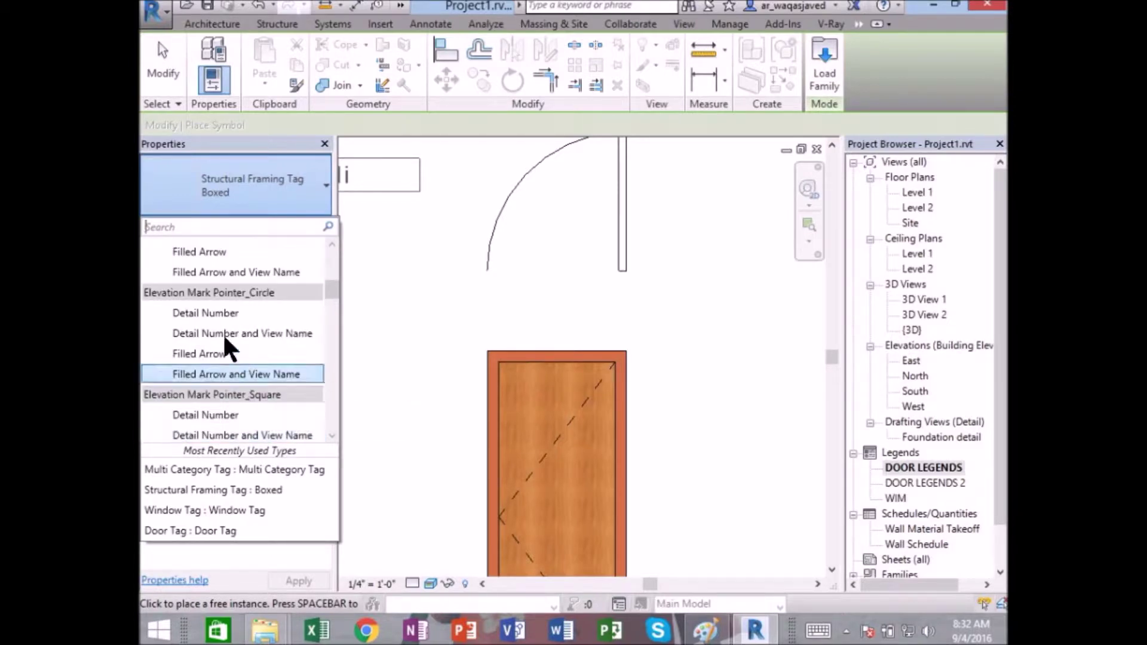
{"action": "scroll", "coordinate": [212, 310], "scroll_direction": "up", "scroll_amount": 1}
{"action": "scroll", "coordinate": [212, 309], "scroll_direction": "up", "scroll_amount": 1}
{"action": "scroll", "coordinate": [212, 309], "scroll_direction": "up", "scroll_amount": 1}
{"action": "scroll", "coordinate": [212, 310], "scroll_direction": "up", "scroll_amount": 1}
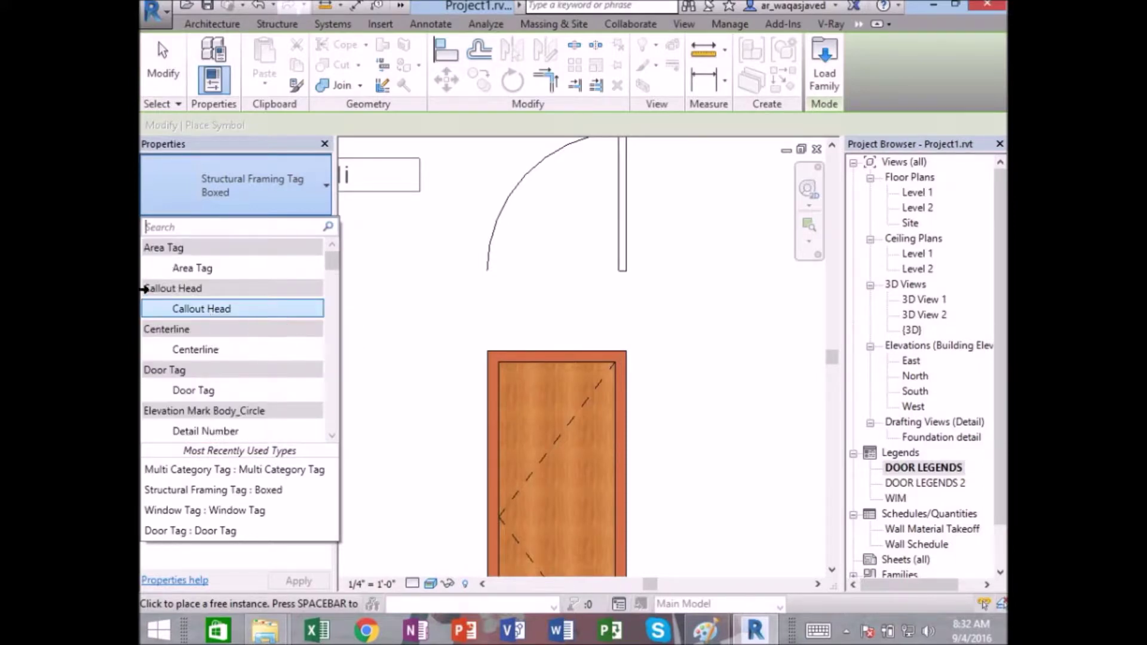
{"action": "key", "text": "Escape"}
{"action": "key", "text": "Escape"}
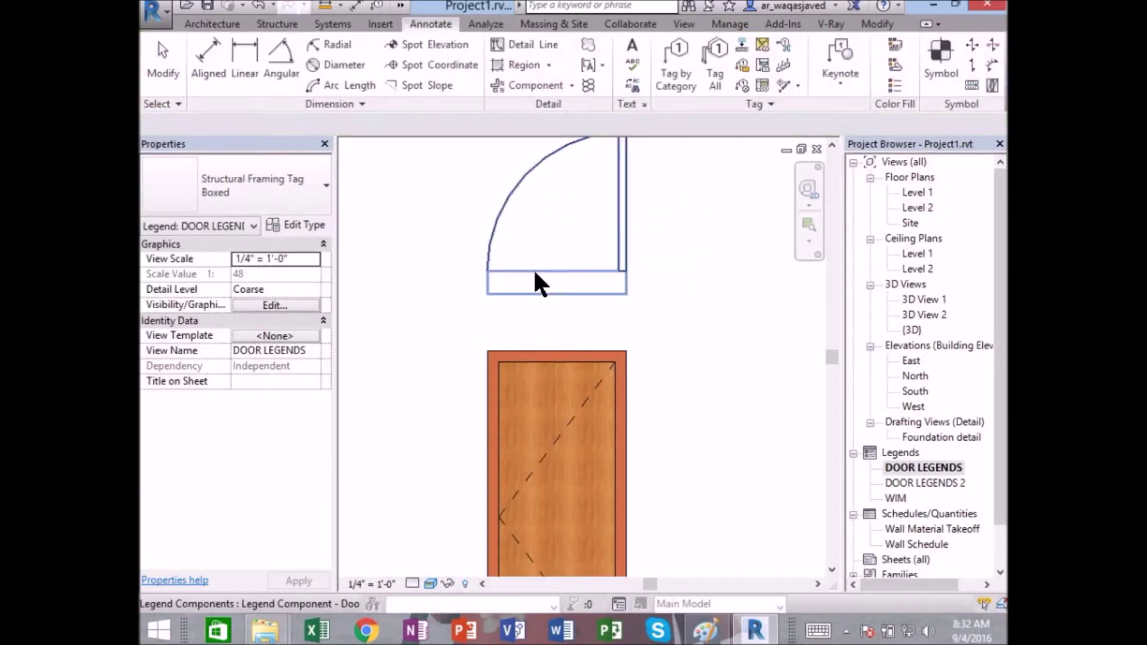
- Open the DOOR LEGENDS 2 legend and delete door tag 101
{"action": "scroll", "coordinate": [508, 266], "scroll_direction": "down", "scroll_amount": 2}
{"action": "key", "text": "Escape"}
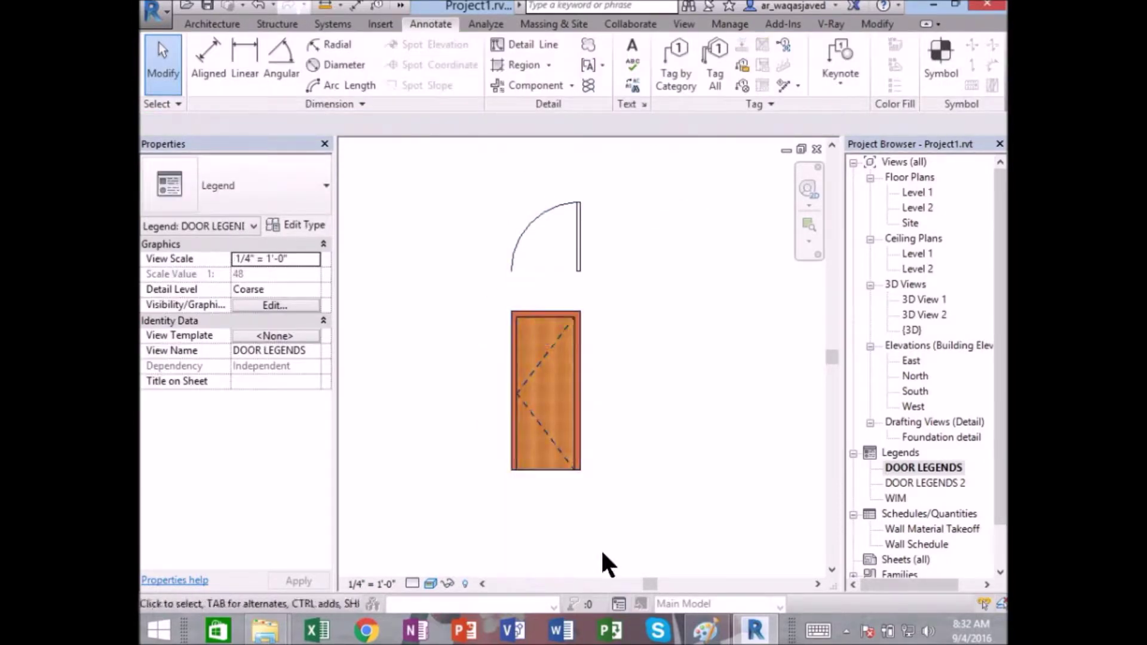
{"action": "scroll", "coordinate": [633, 347], "scroll_direction": "down", "scroll_amount": 2}
{"action": "middle_click_drag", "start_coordinate": [555, 270], "coordinate": [496, 290]}
{"action": "scroll", "coordinate": [496, 291], "scroll_direction": "up", "scroll_amount": 2}
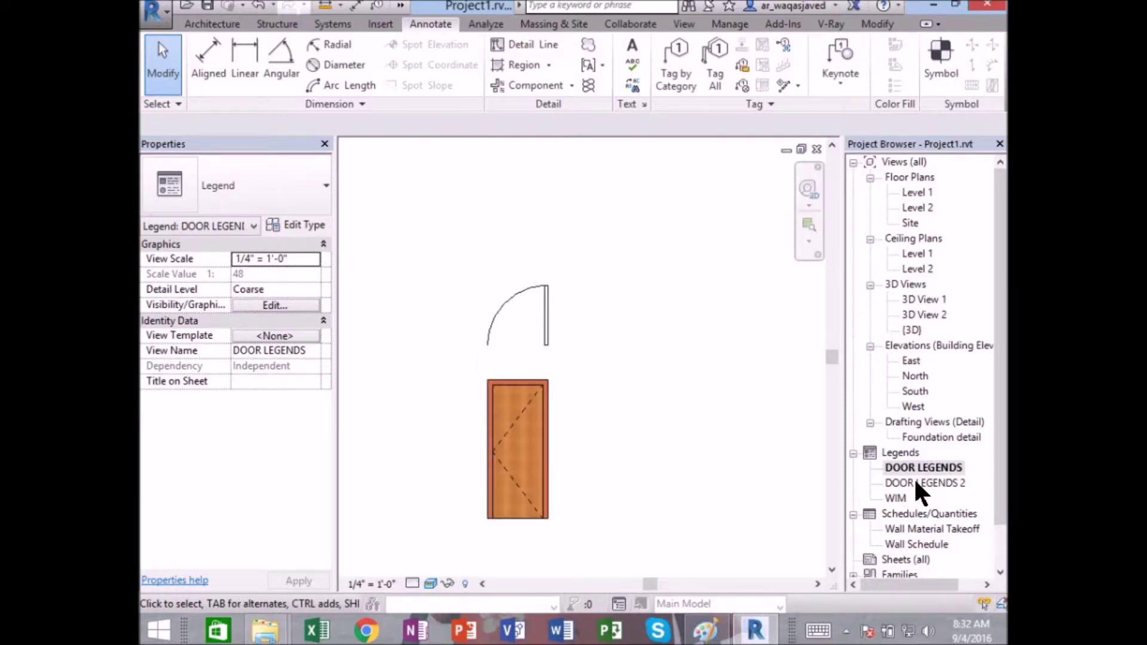
{"action": "double_click", "coordinate": [913, 478]}
{"action": "scroll", "coordinate": [563, 401], "scroll_direction": "down", "scroll_amount": 2}
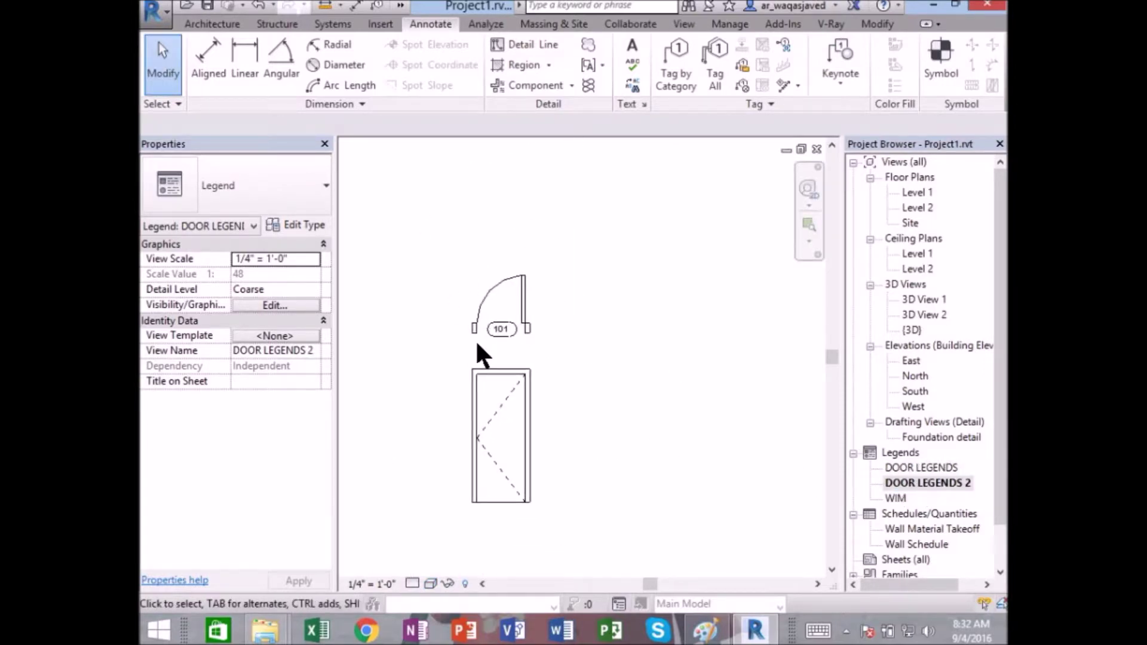
{"action": "scroll", "coordinate": [500, 350], "scroll_direction": "up", "scroll_amount": 1}
{"action": "left_click", "coordinate": [508, 325]}
{"action": "key", "text": "Delete"}
- Draw a rectangular detail-line border around the door legend
{"action": "scroll", "coordinate": [508, 325], "scroll_direction": "down", "scroll_amount": 2}
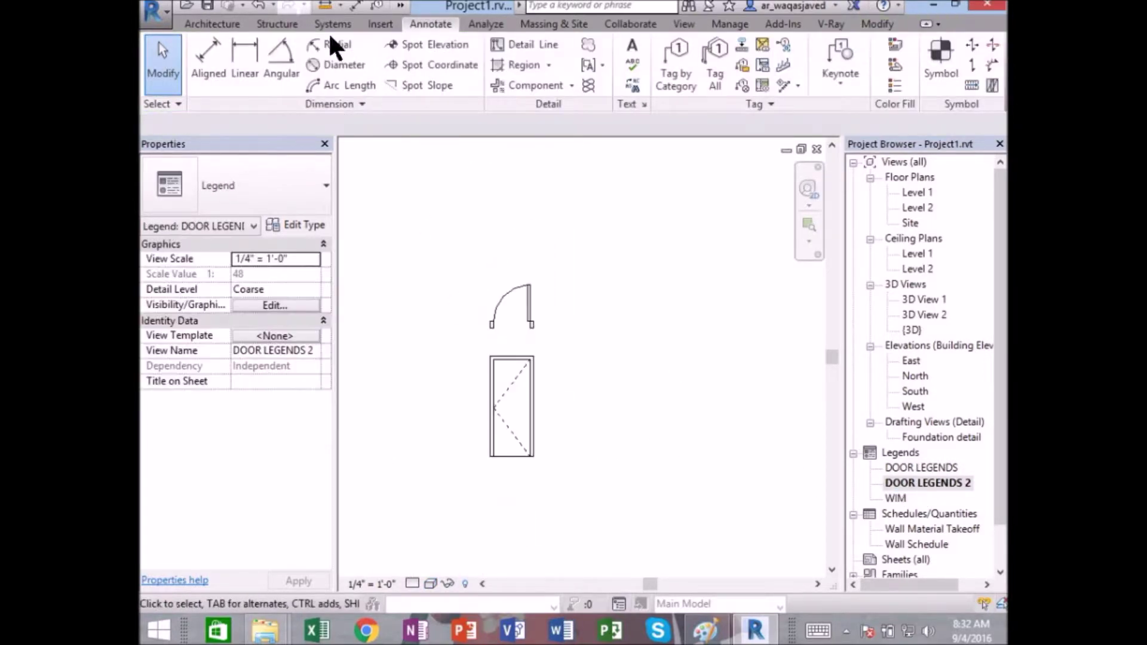
{"action": "left_click", "coordinate": [521, 48]}
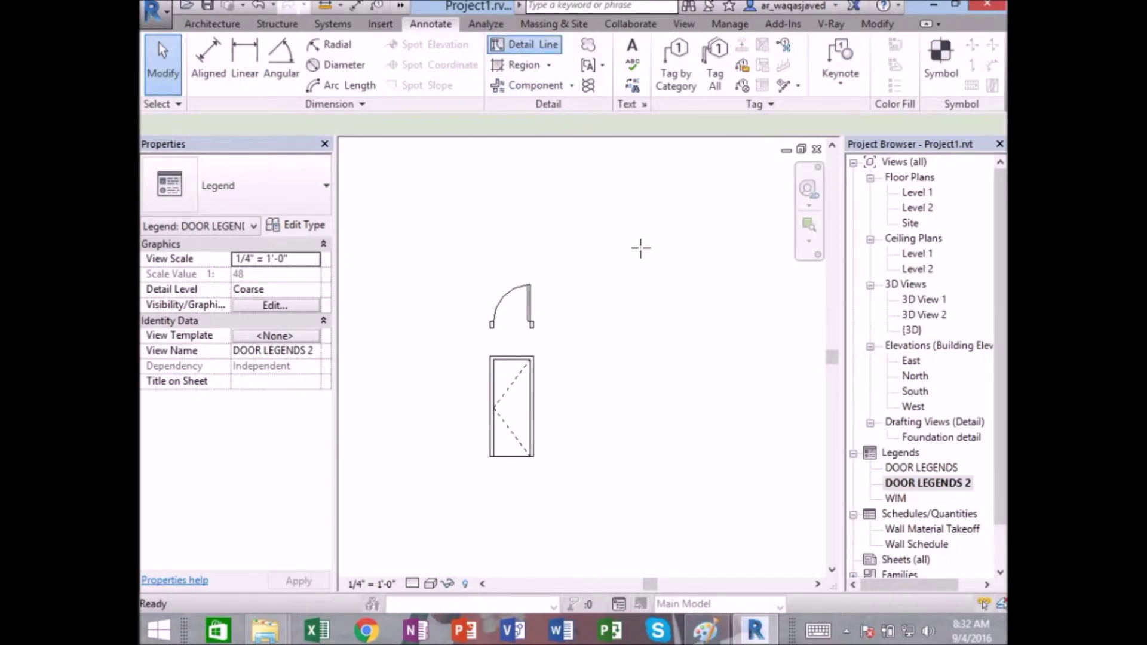
{"action": "left_click", "coordinate": [835, 46]}
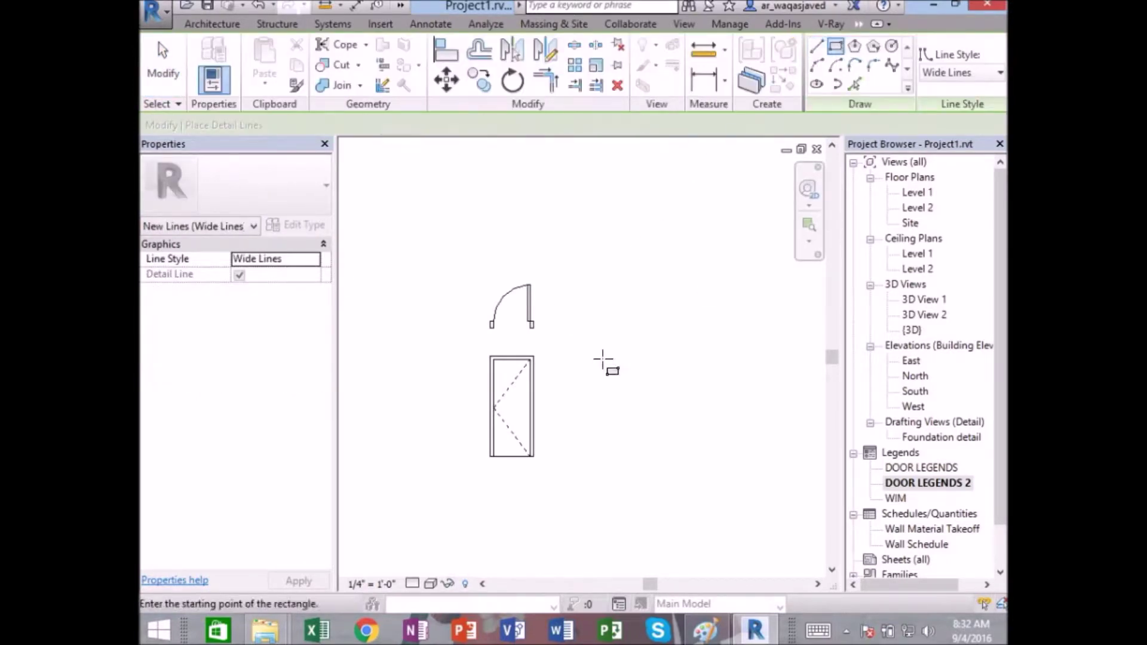
{"action": "left_click", "coordinate": [420, 244]}
{"action": "scroll", "coordinate": [499, 398], "scroll_direction": "down", "scroll_amount": 2}
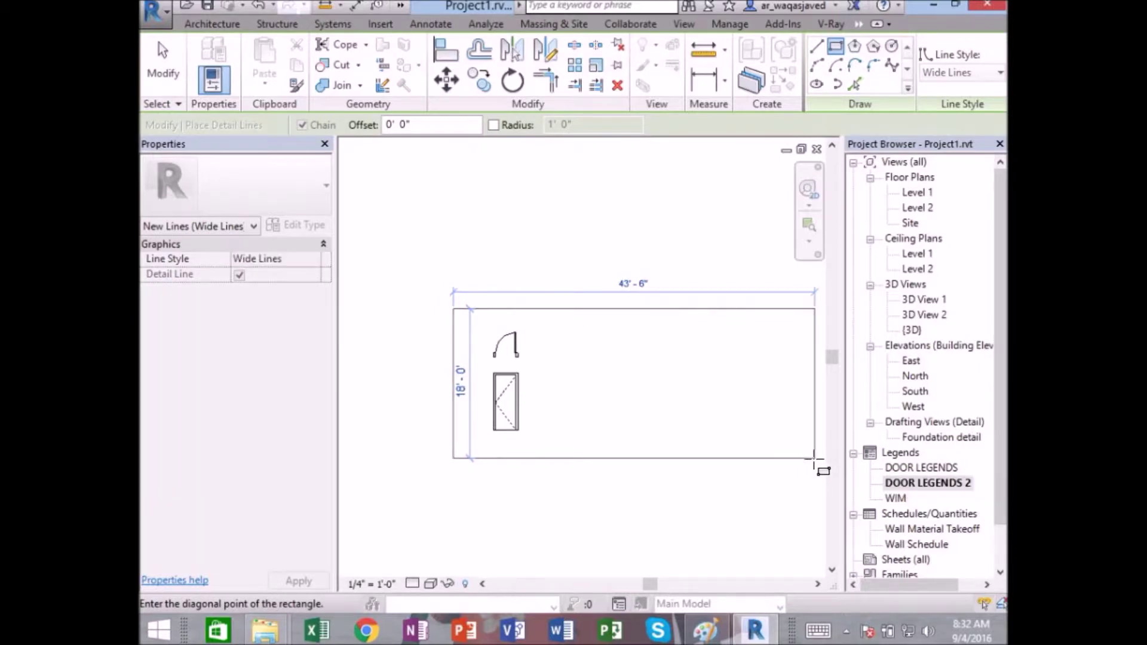
{"action": "left_click", "coordinate": [820, 467]}
{"action": "scroll", "coordinate": [666, 450], "scroll_direction": "up", "scroll_amount": 2}
{"action": "key", "text": "Escape"}
{"action": "key", "text": "Escape"}
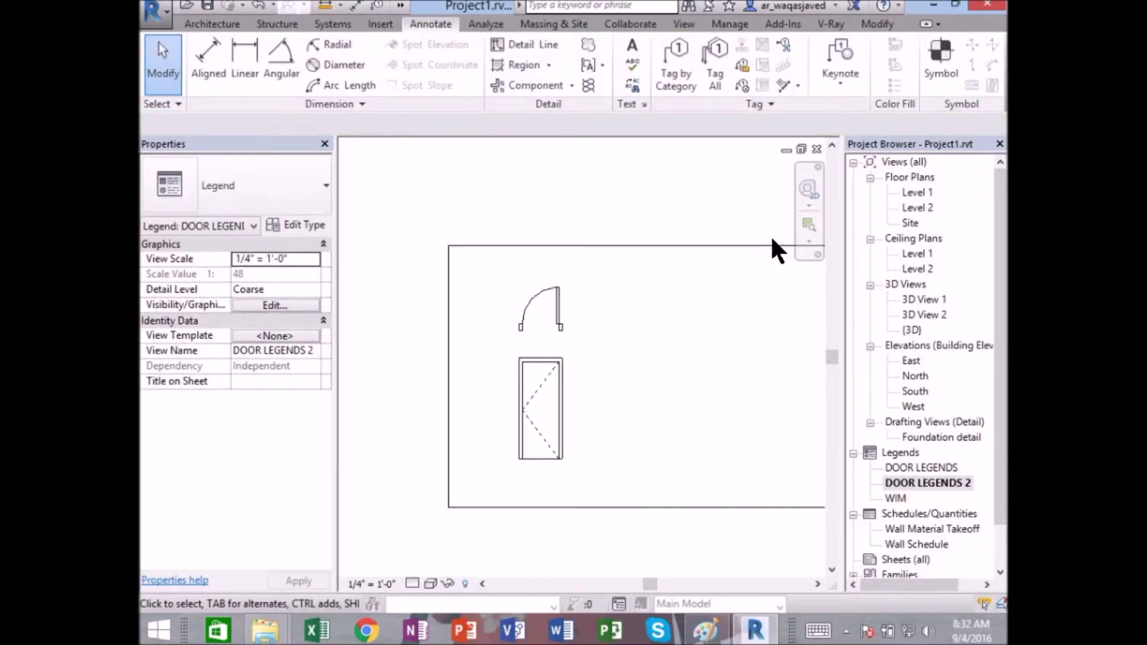
- Copy the door plan and elevation pair to the right of the first
{"action": "left_click", "coordinate": [549, 317]}
{"action": "left_click", "coordinate": [541, 409], "text": "ctrl"}
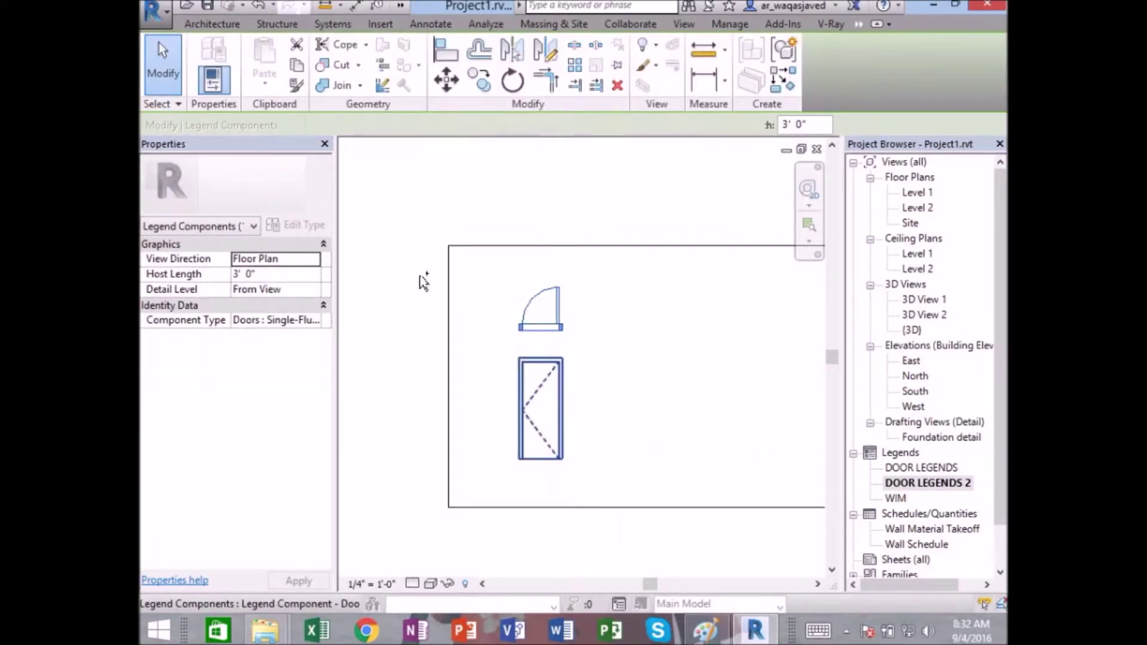
{"action": "left_click", "coordinate": [479, 80]}
{"action": "left_click", "coordinate": [525, 279]}
{"action": "left_click", "coordinate": [686, 326]}
{"action": "key", "text": "Escape"}
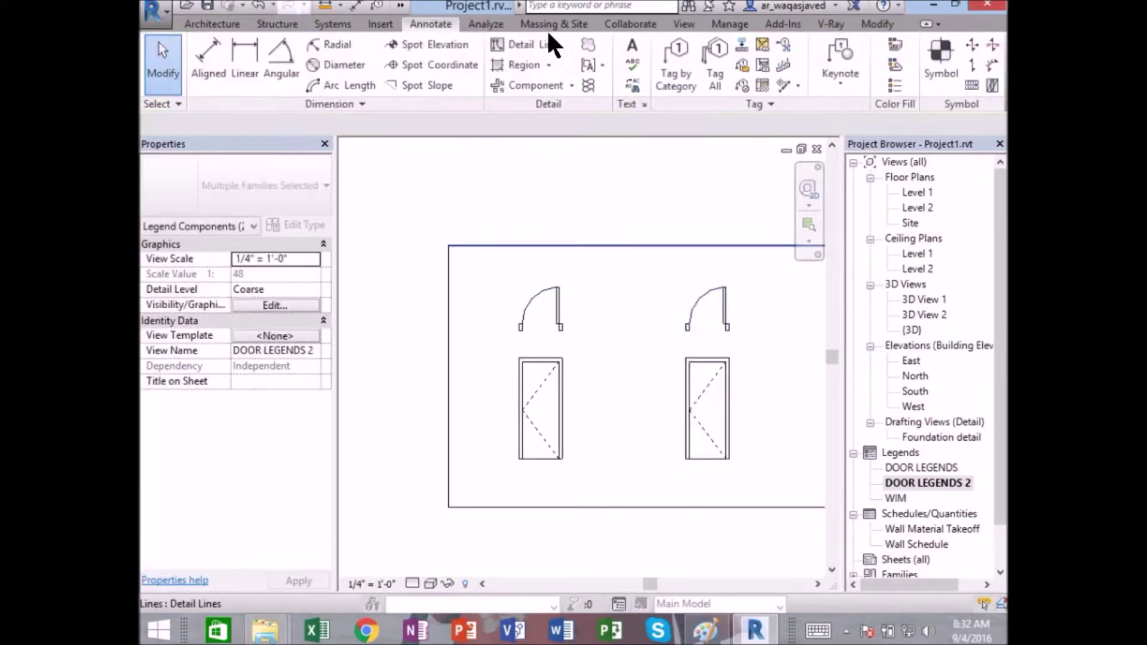
- Start a text note below the door, then cancel it
{"action": "left_click", "coordinate": [485, 23]}
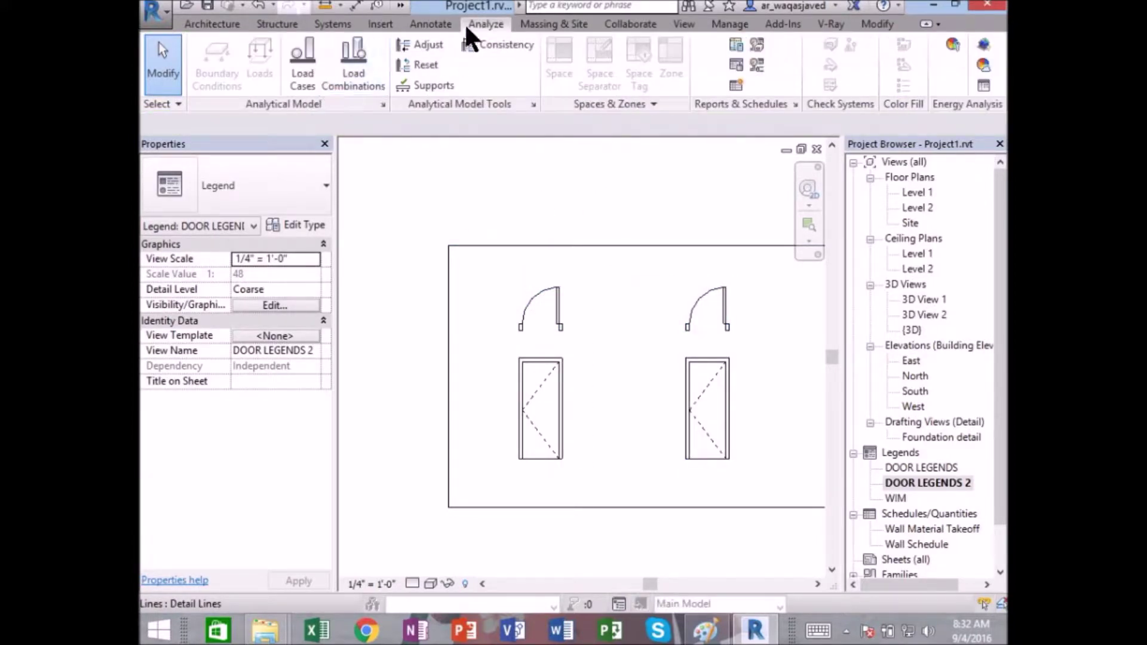
{"action": "left_click", "coordinate": [436, 23]}
{"action": "left_click", "coordinate": [634, 48]}
{"action": "left_click", "coordinate": [505, 448]}
{"action": "key", "text": "Escape"}
{"action": "key", "text": "Escape"}
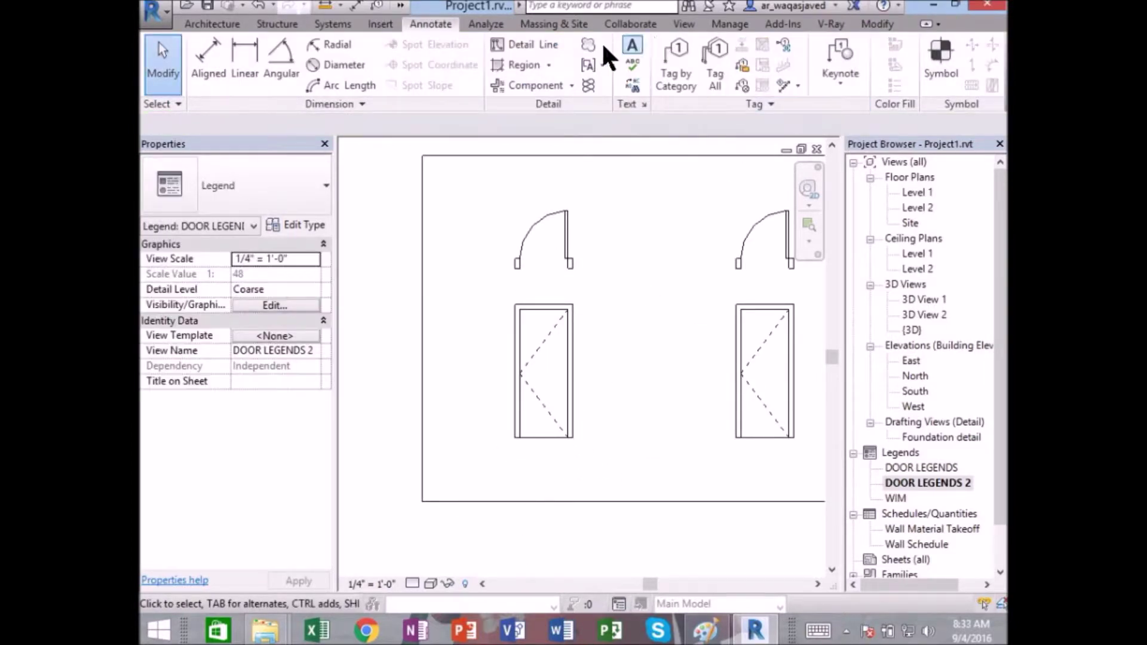
- Add a two-line text note "signle flusg" below the left door
{"action": "left_click", "coordinate": [632, 51]}
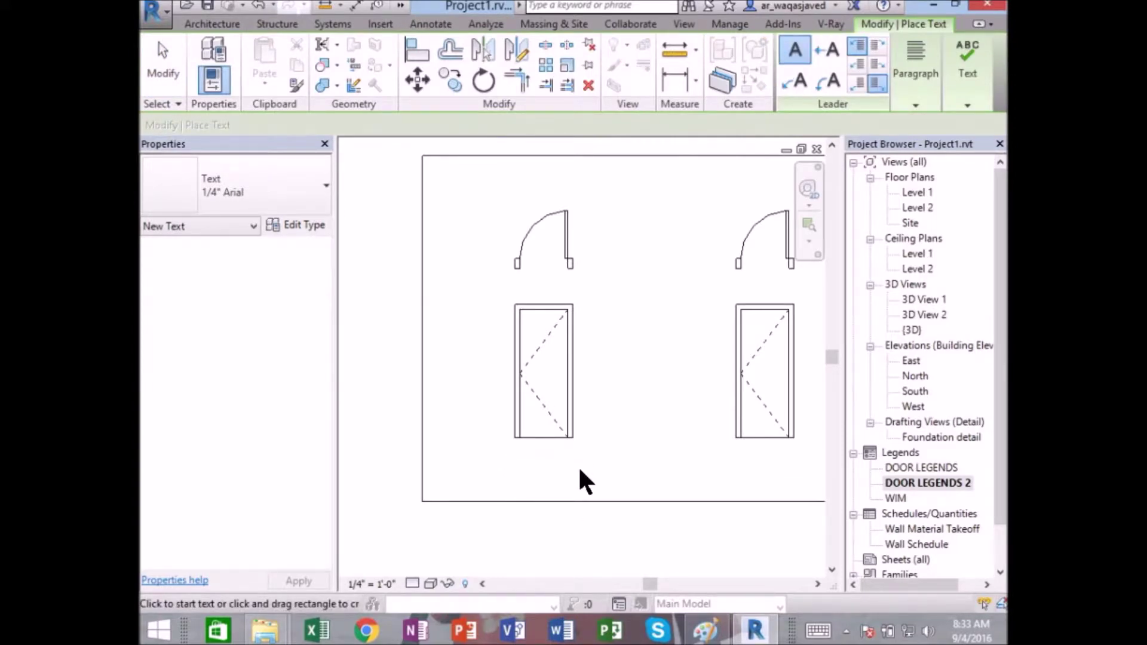
{"action": "left_click", "coordinate": [550, 478]}
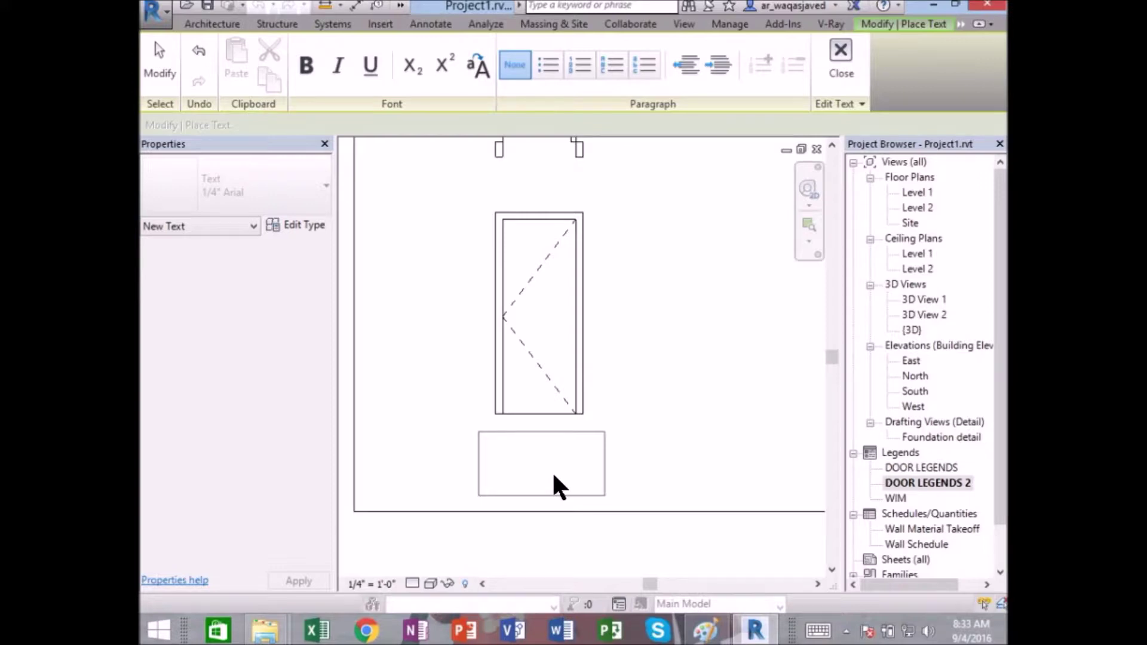
{"action": "type", "text": "W"}
{"action": "key", "text": "BackSpace"}
{"action": "type", "text": "Si"}
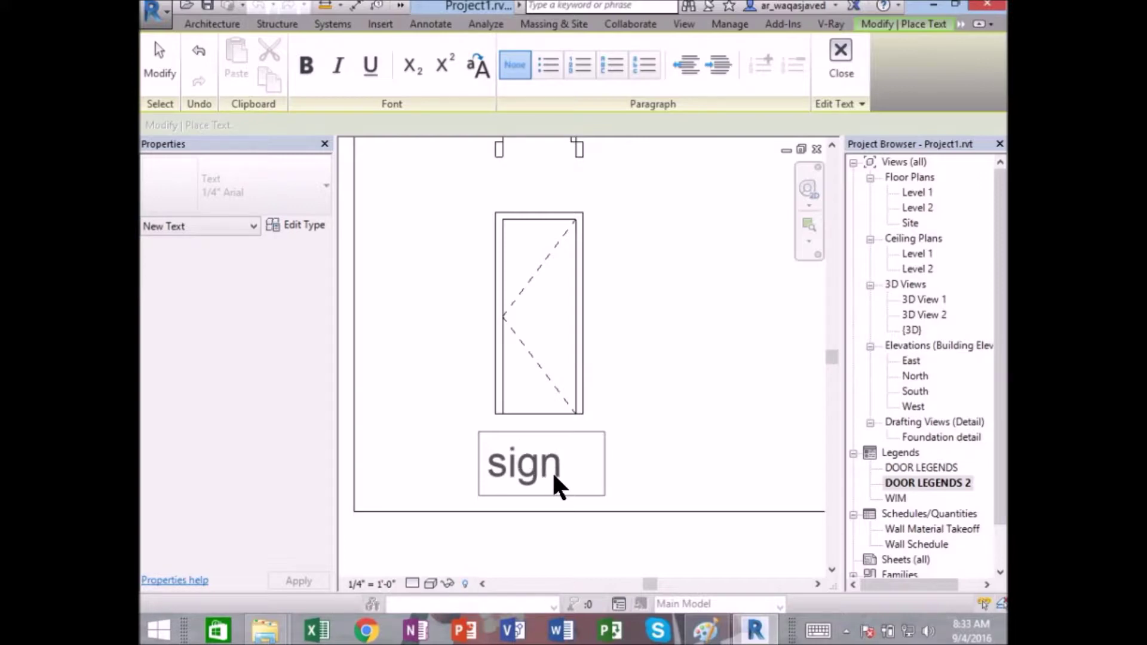
{"action": "type", "text": "le"}
{"action": "key", "text": "Return"}
{"action": "type", "text": "flusg"}
{"action": "left_click", "coordinate": [647, 463]}
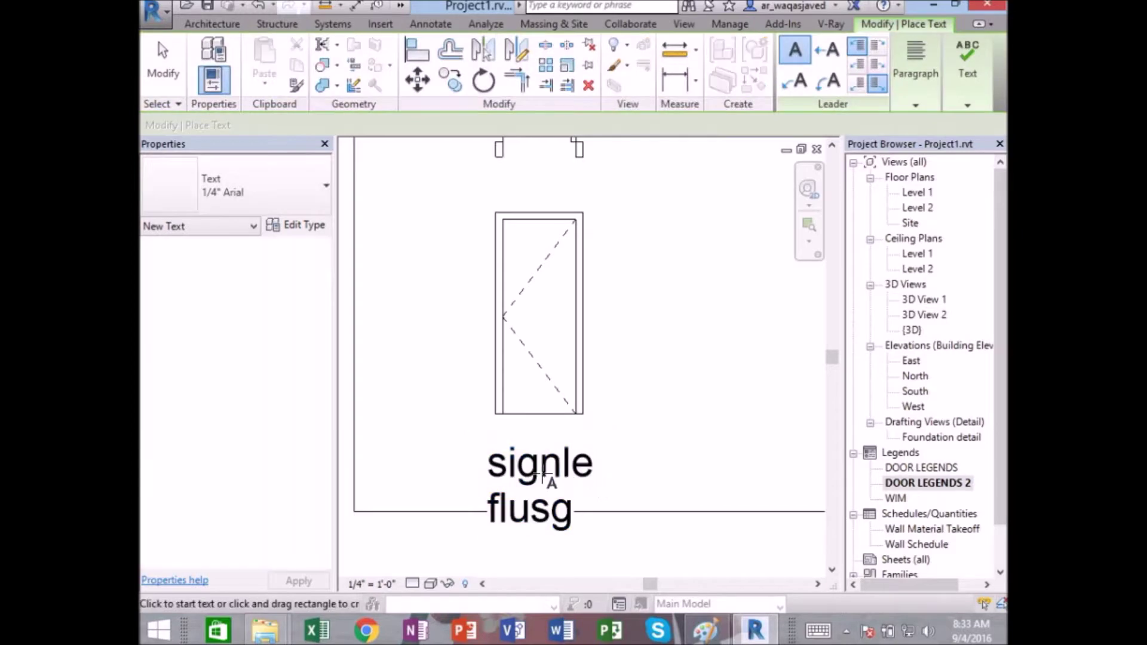
{"action": "left_click", "coordinate": [538, 475]}
{"action": "key", "text": "Escape"}
{"action": "key", "text": "Escape"}
- Try changing the legend's view scale to 1/8, then discard the change
{"action": "left_click", "coordinate": [254, 259]}
{"action": "left_click_drag", "start_coordinate": [258, 258], "coordinate": [241, 262]}
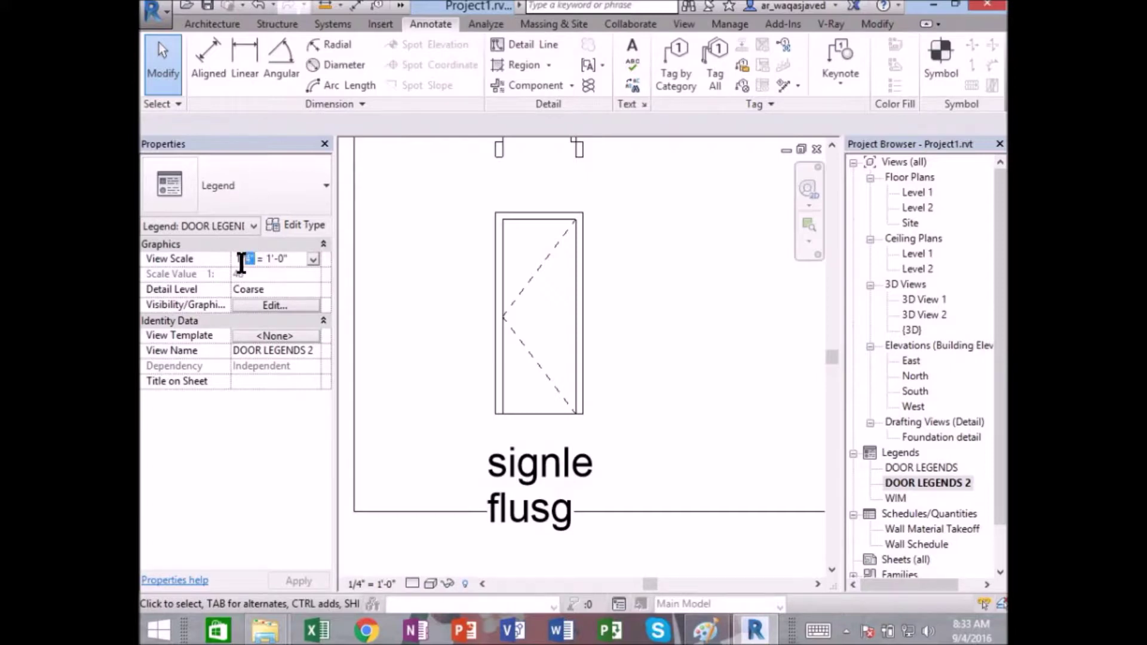
{"action": "type", "text": "8"}
{"action": "key", "text": "Tab"}
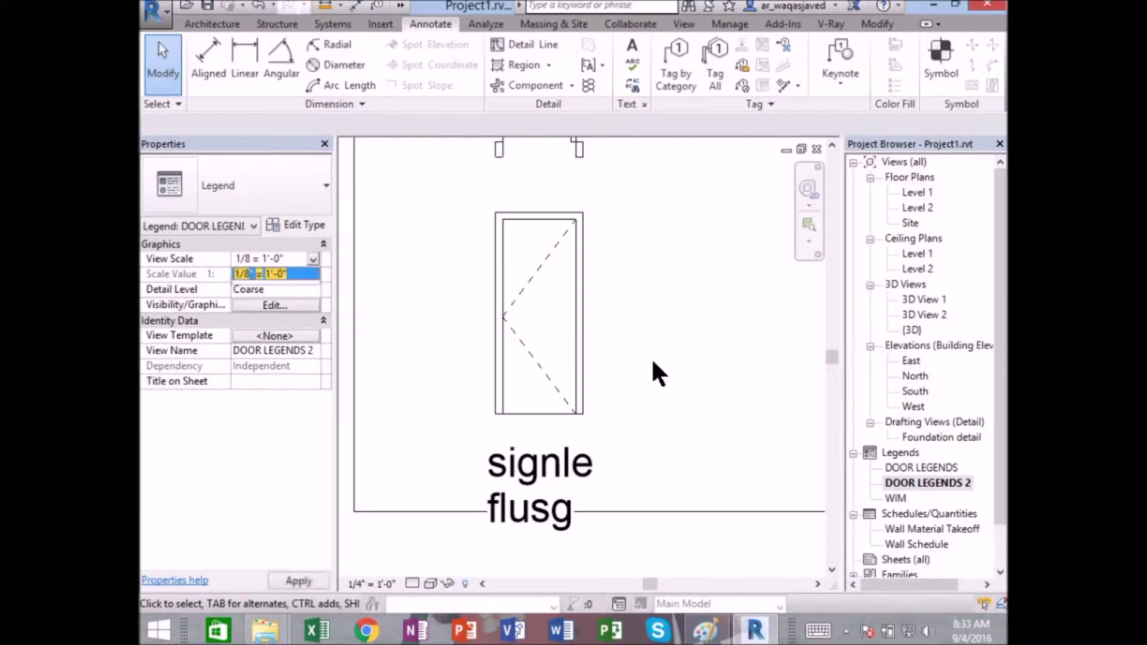
{"action": "key", "text": "Escape"}
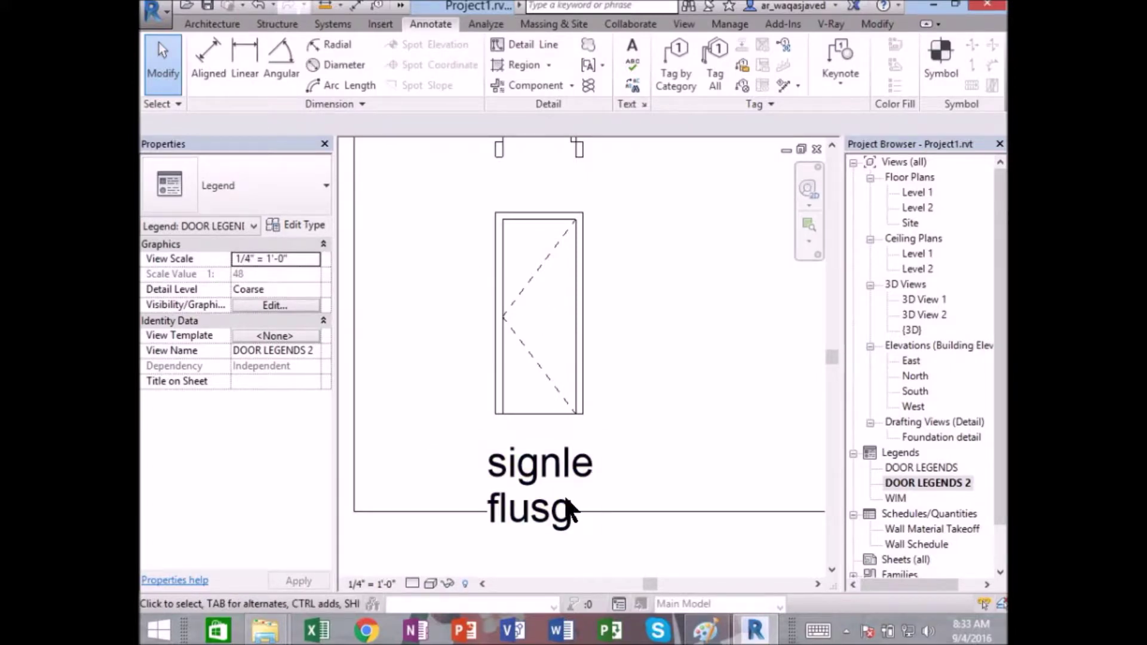
- Set the note to 3/32" Arial and move it just under the left door
{"action": "left_click", "coordinate": [544, 473]}
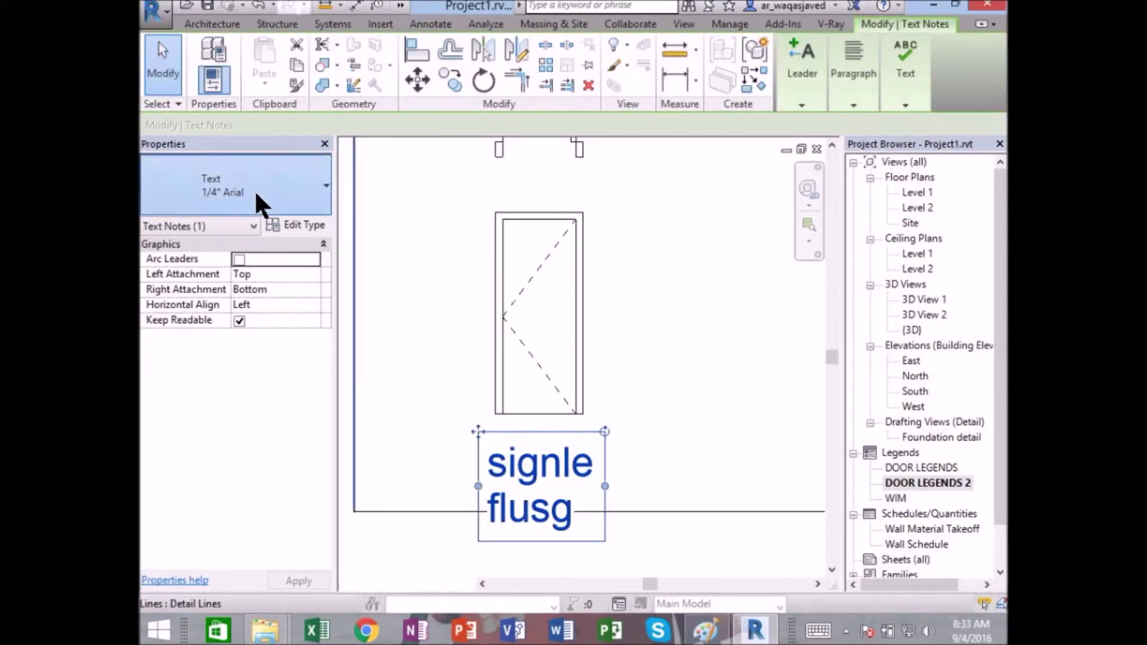
{"action": "left_click", "coordinate": [254, 190]}
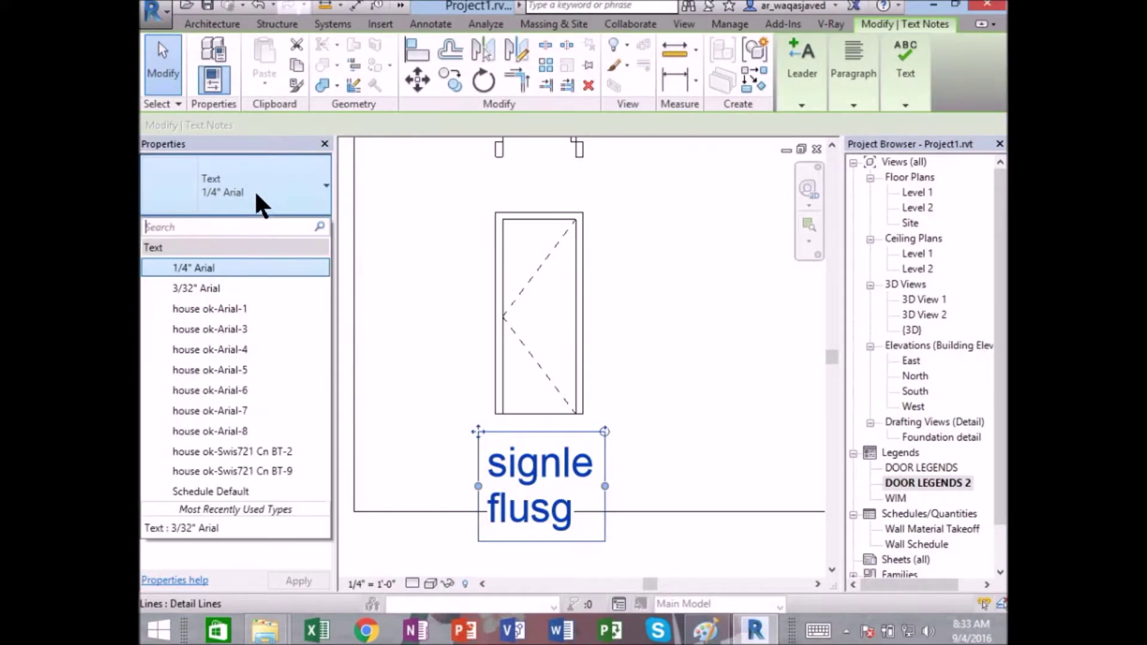
{"action": "left_click", "coordinate": [244, 288]}
{"action": "left_click", "coordinate": [654, 478]}
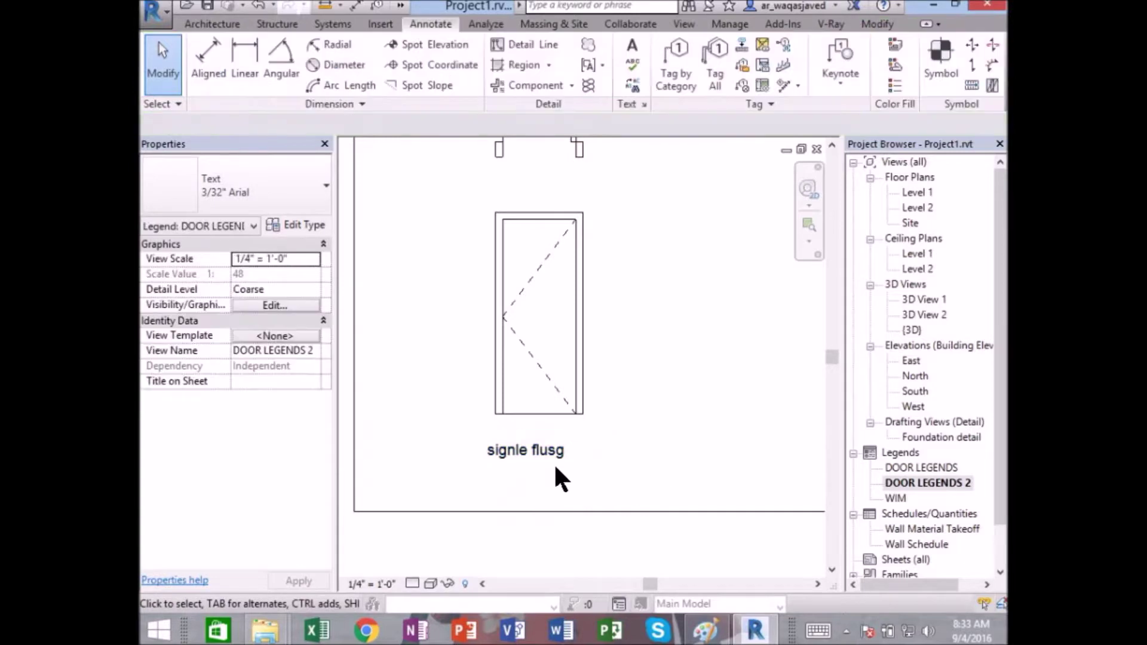
{"action": "left_click_drag", "start_coordinate": [530, 450], "coordinate": [541, 445]}
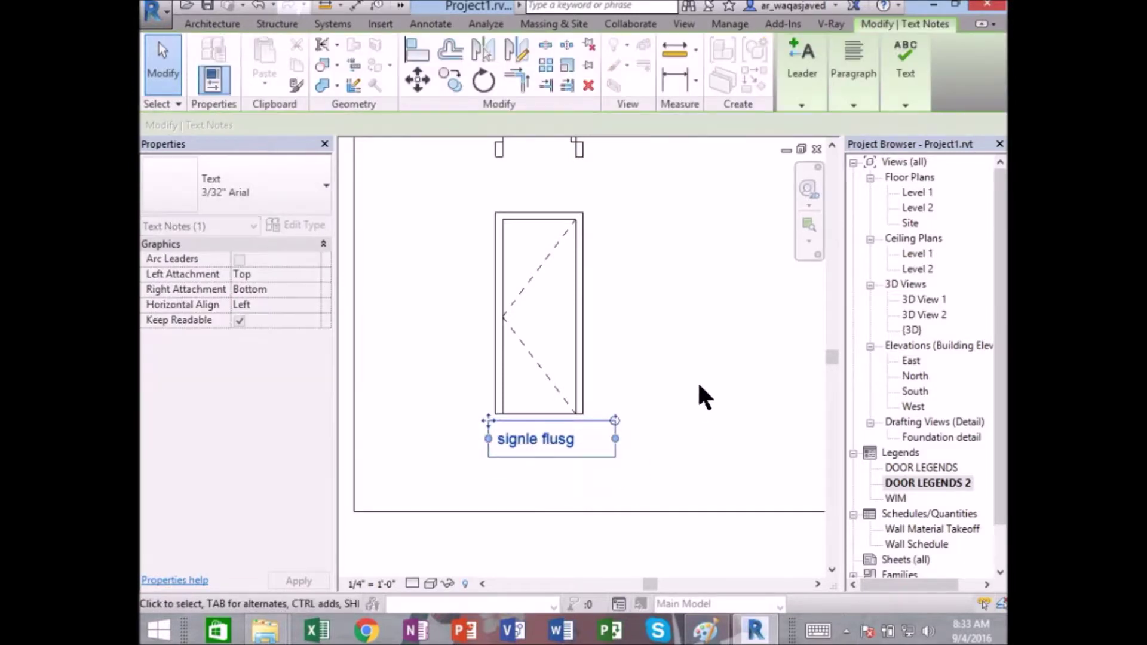
{"action": "left_click", "coordinate": [698, 381]}
{"action": "scroll", "coordinate": [697, 381], "scroll_direction": "down", "scroll_amount": 3}
{"action": "scroll", "coordinate": [559, 308], "scroll_direction": "up", "scroll_amount": 2}
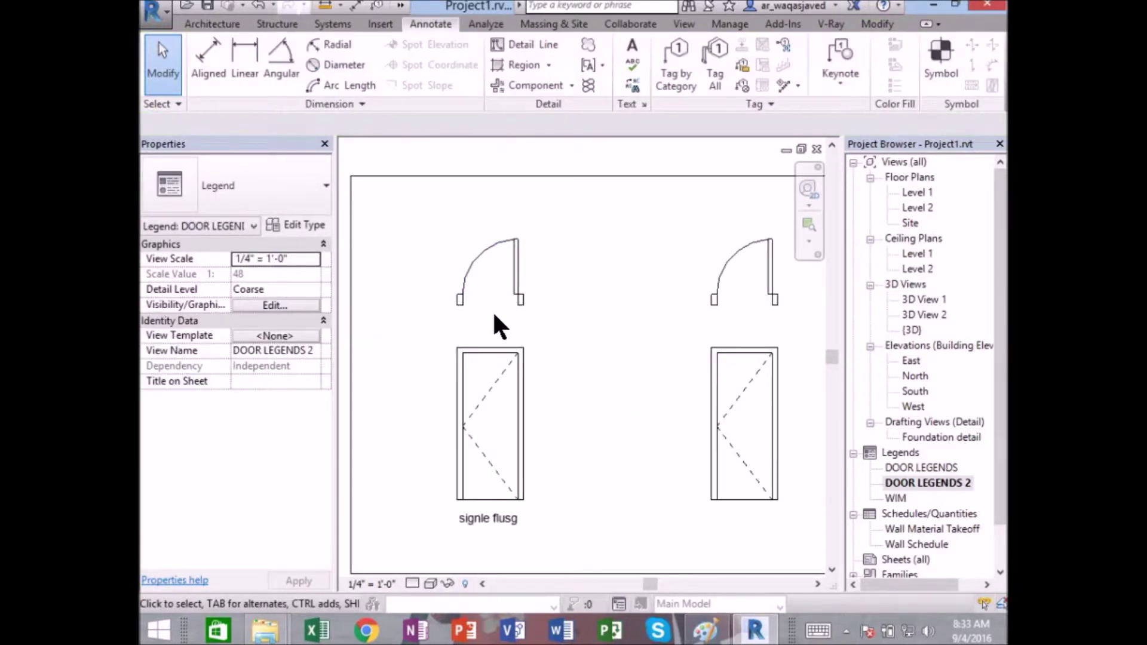
- Change the right door plan to Single-Flush 34" x 84" and delete the right elevation
{"action": "scroll", "coordinate": [476, 416], "scroll_direction": "down", "scroll_amount": 2}
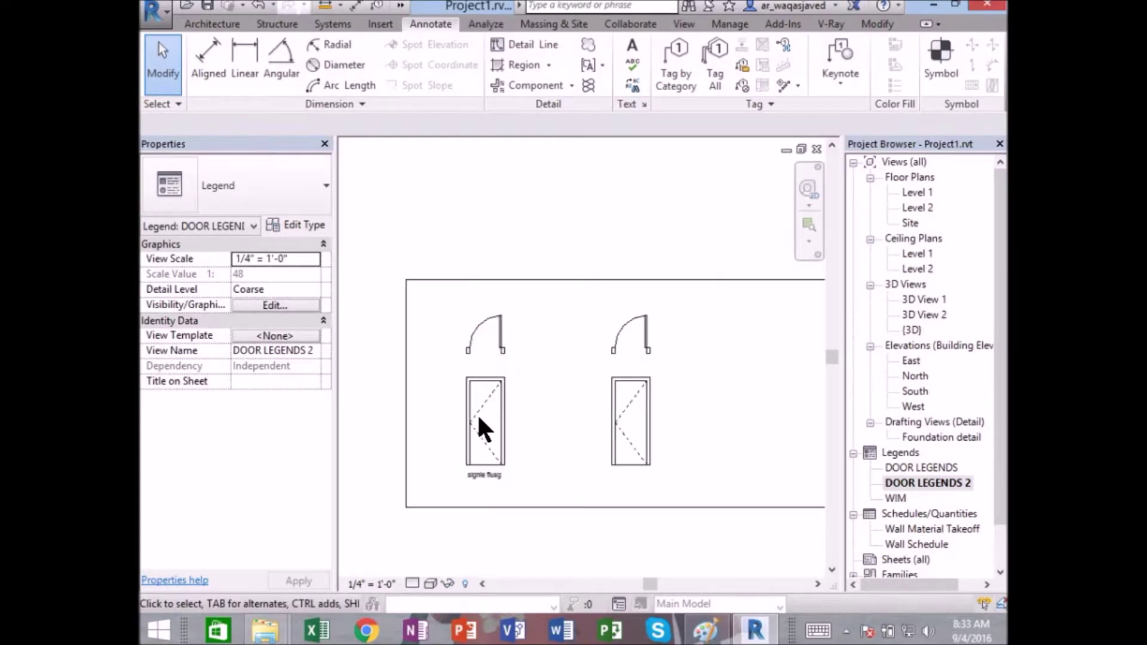
{"action": "left_click", "coordinate": [636, 340]}
{"action": "left_click", "coordinate": [463, 125]}
{"action": "scroll", "coordinate": [465, 120], "scroll_direction": "up", "scroll_amount": 3}
{"action": "left_click", "coordinate": [454, 187]}
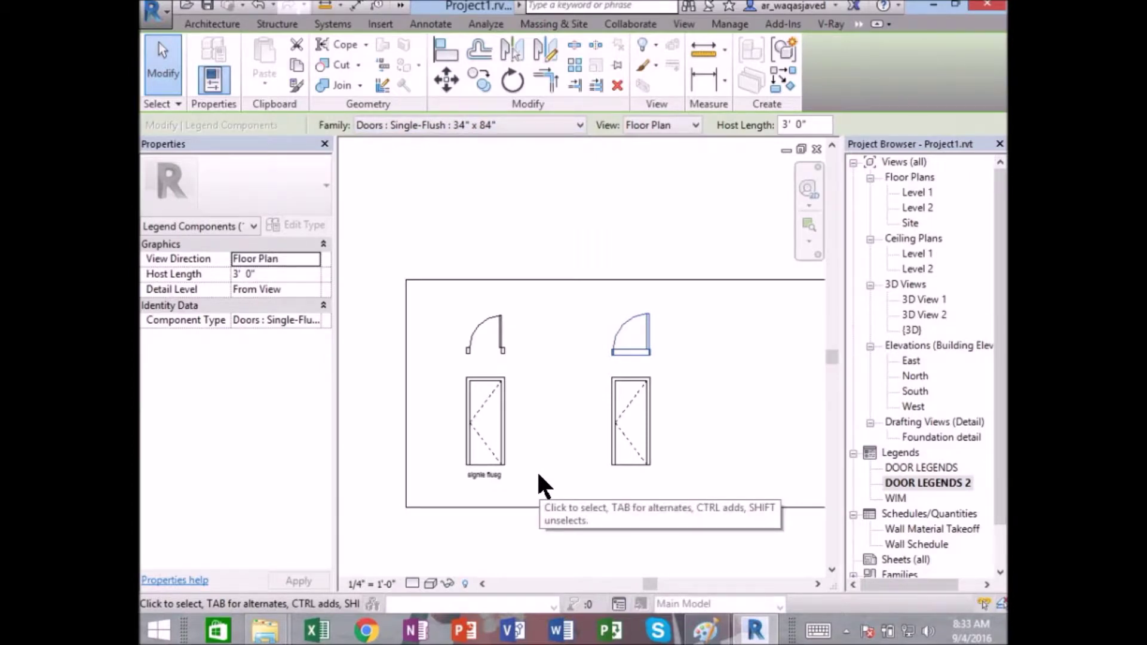
{"action": "left_click", "coordinate": [618, 410]}
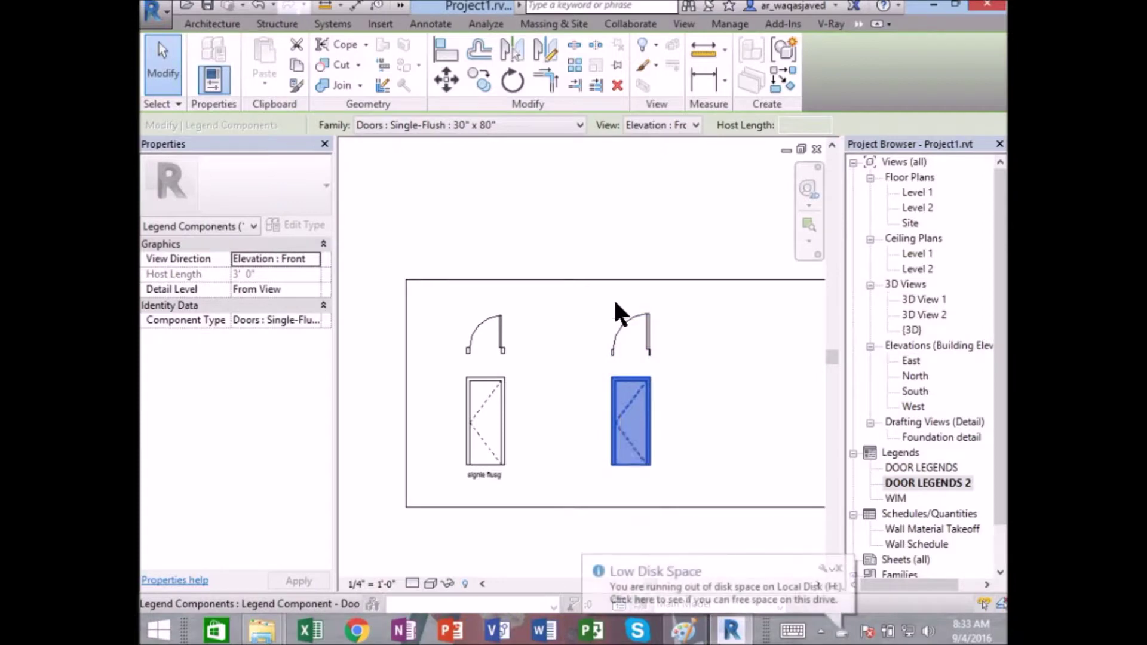
{"action": "left_click", "coordinate": [496, 126]}
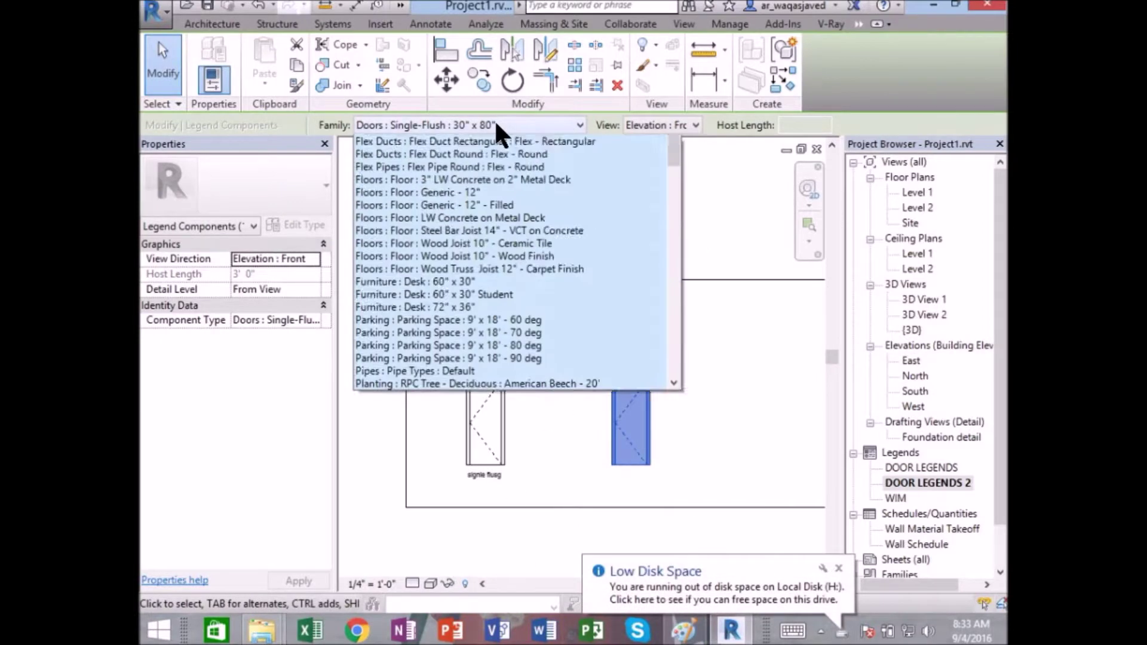
{"action": "left_click", "coordinate": [491, 157]}
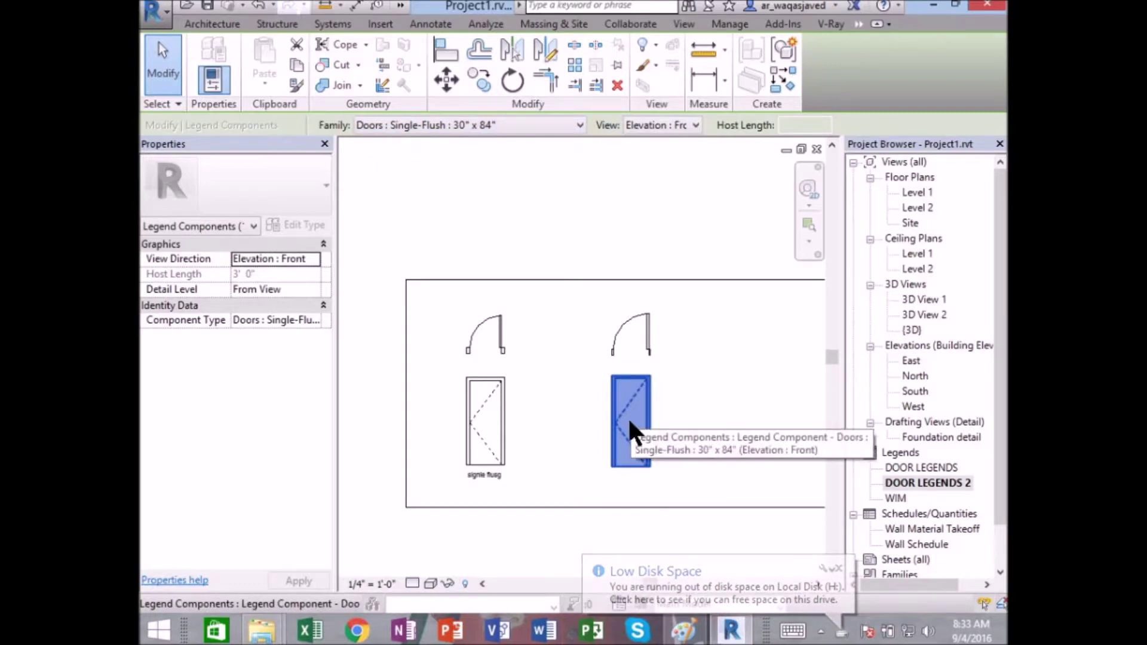
{"action": "key", "text": "Delete"}
- Copy the right plan below it and set its view to Elevation: Front
{"action": "left_click", "coordinate": [643, 327]}
{"action": "left_click_drag", "start_coordinate": [645, 325], "coordinate": [640, 421], "text": "ctrl"}
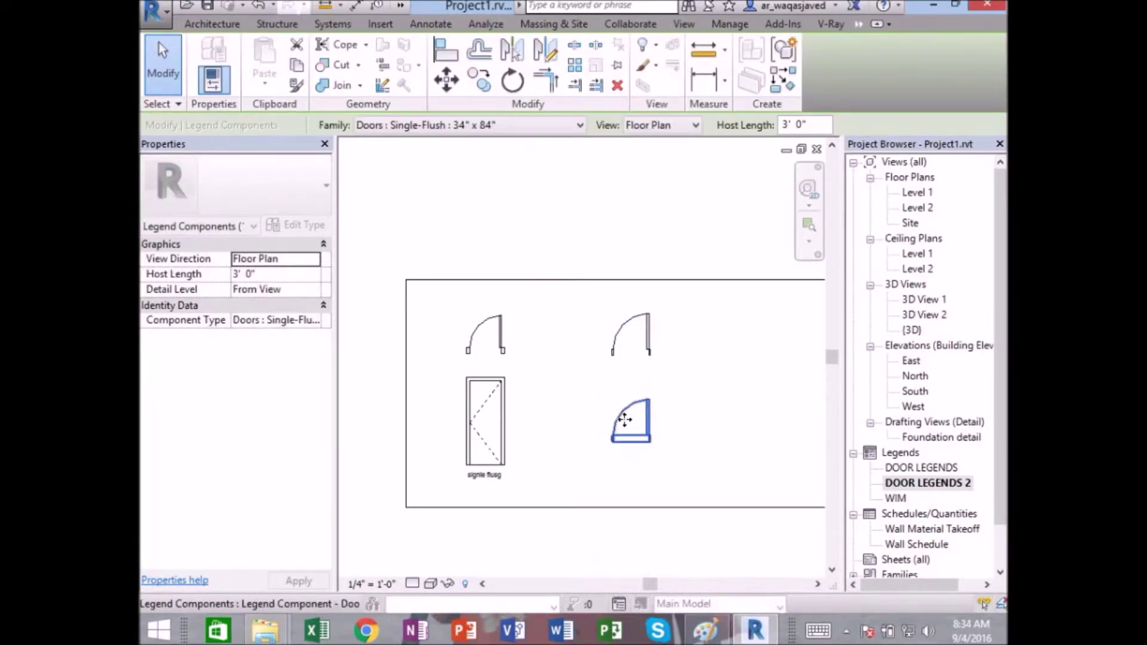
{"action": "left_click", "coordinate": [655, 125]}
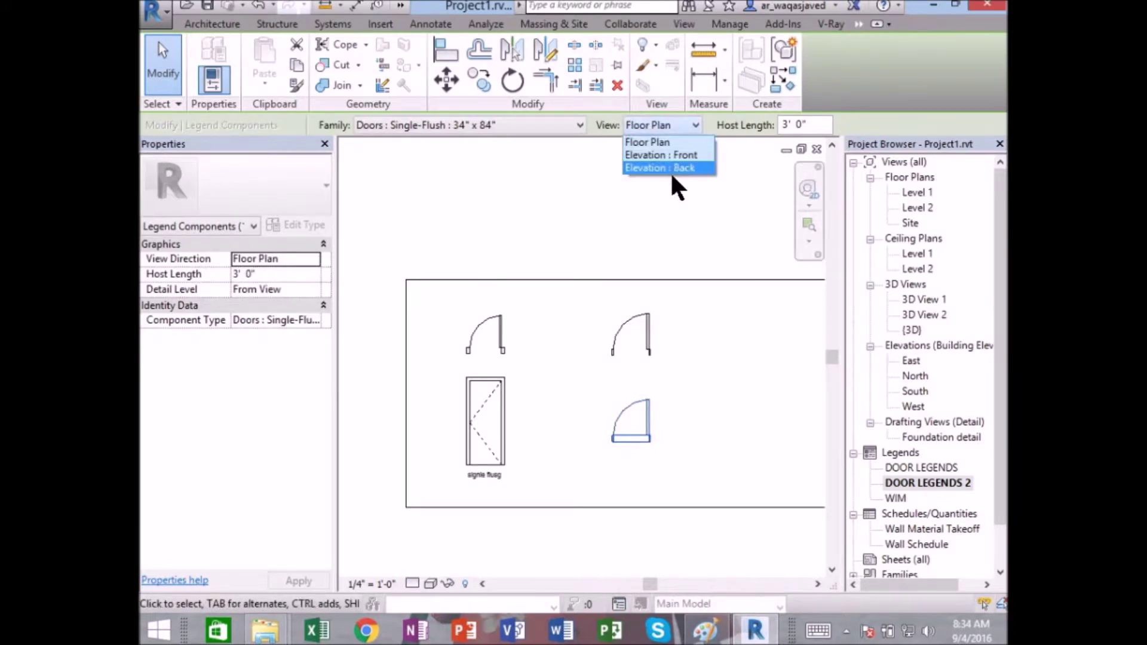
{"action": "left_click", "coordinate": [657, 155]}
{"action": "left_click", "coordinate": [720, 436]}
{"action": "scroll", "coordinate": [714, 438], "scroll_direction": "down", "scroll_amount": 2}
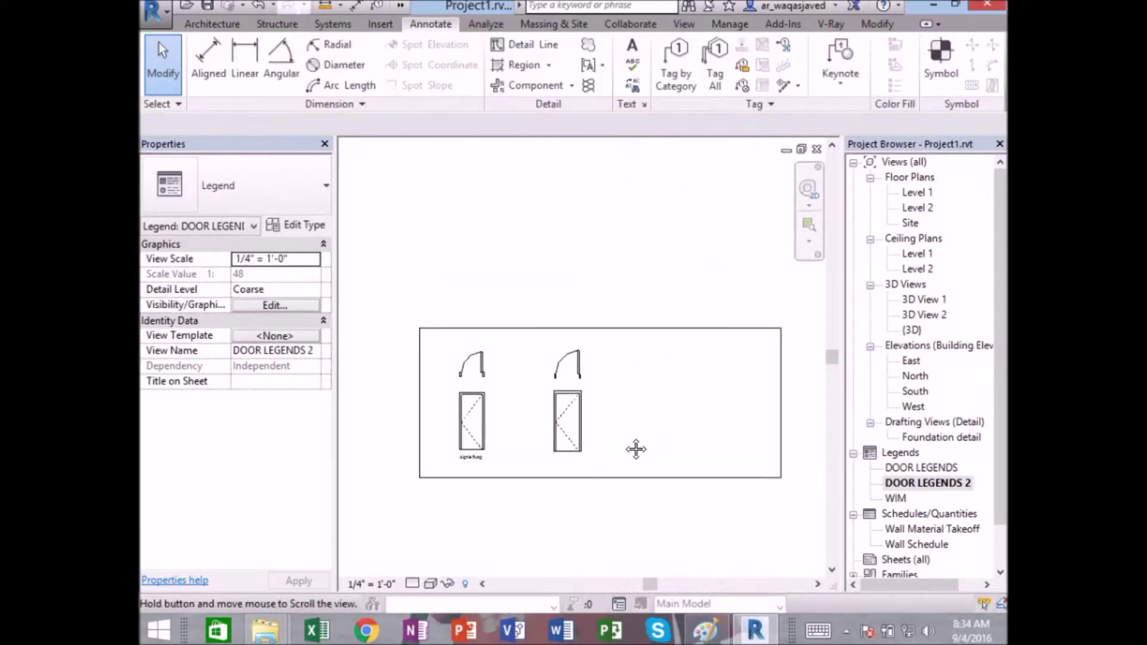
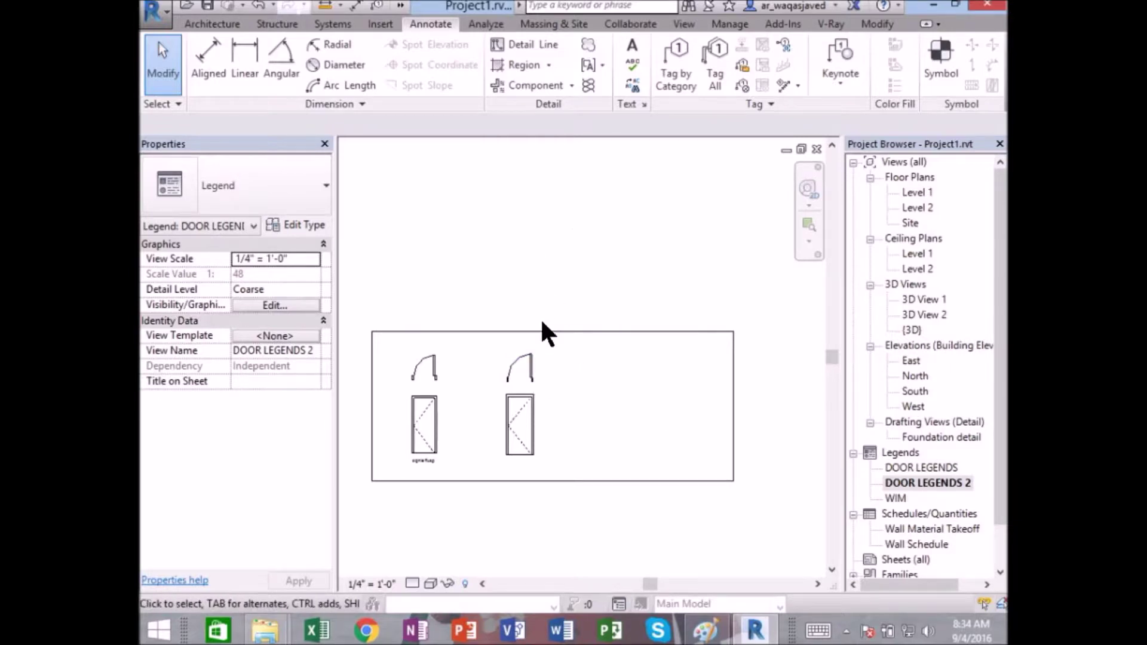
- Scroll through the view and open the Keynote dropdown list
{"action": "scroll", "coordinate": [414, 392], "scroll_direction": "up", "scroll_amount": 1}
{"action": "scroll", "coordinate": [412, 385], "scroll_direction": "up", "scroll_amount": 1}
{"action": "scroll", "coordinate": [454, 376], "scroll_direction": "down", "scroll_amount": 1}
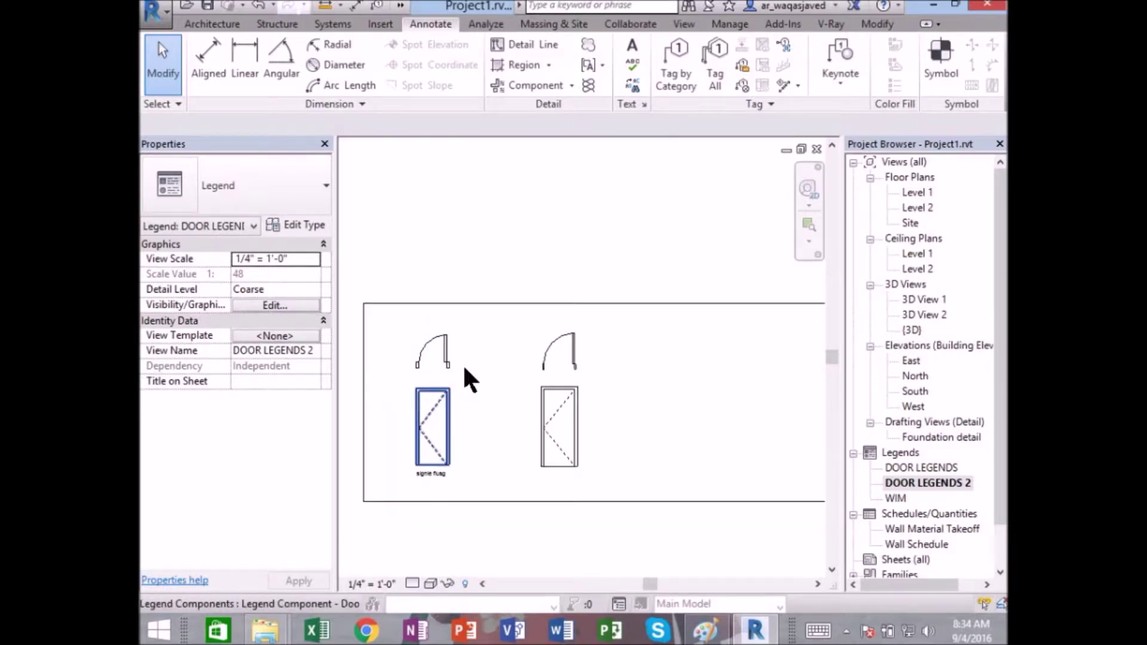
{"action": "scroll", "coordinate": [579, 203], "scroll_direction": "down", "scroll_amount": 1}
{"action": "scroll", "coordinate": [580, 203], "scroll_direction": "down", "scroll_amount": 1}
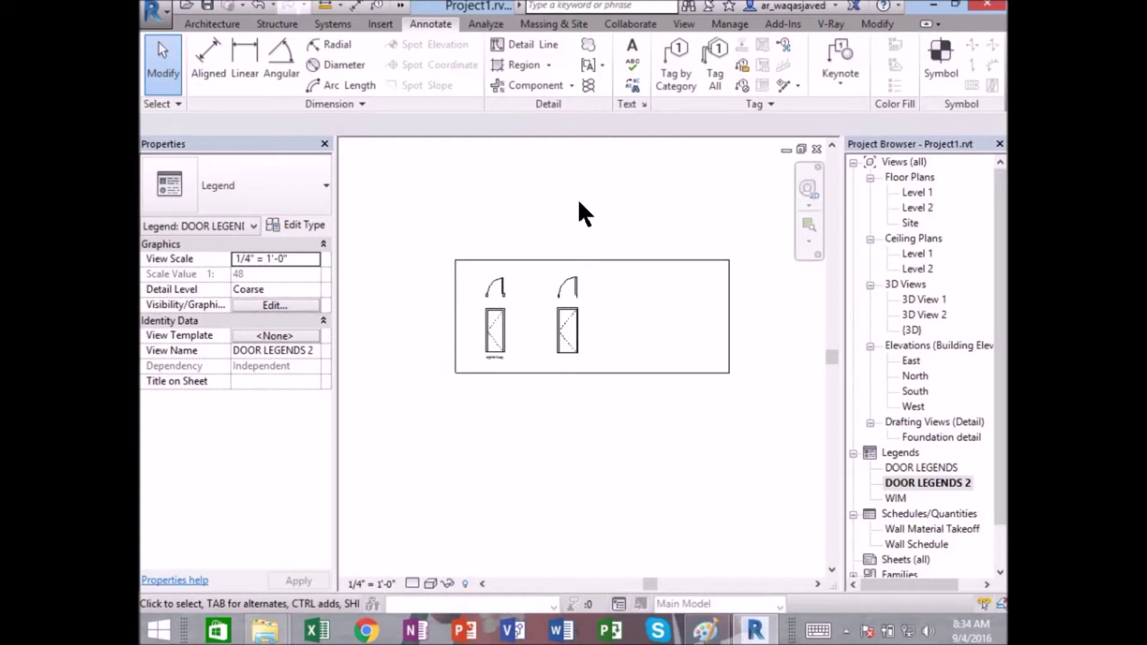
{"action": "scroll", "coordinate": [579, 204], "scroll_direction": "up", "scroll_amount": 1}
{"action": "left_click", "coordinate": [839, 87]}
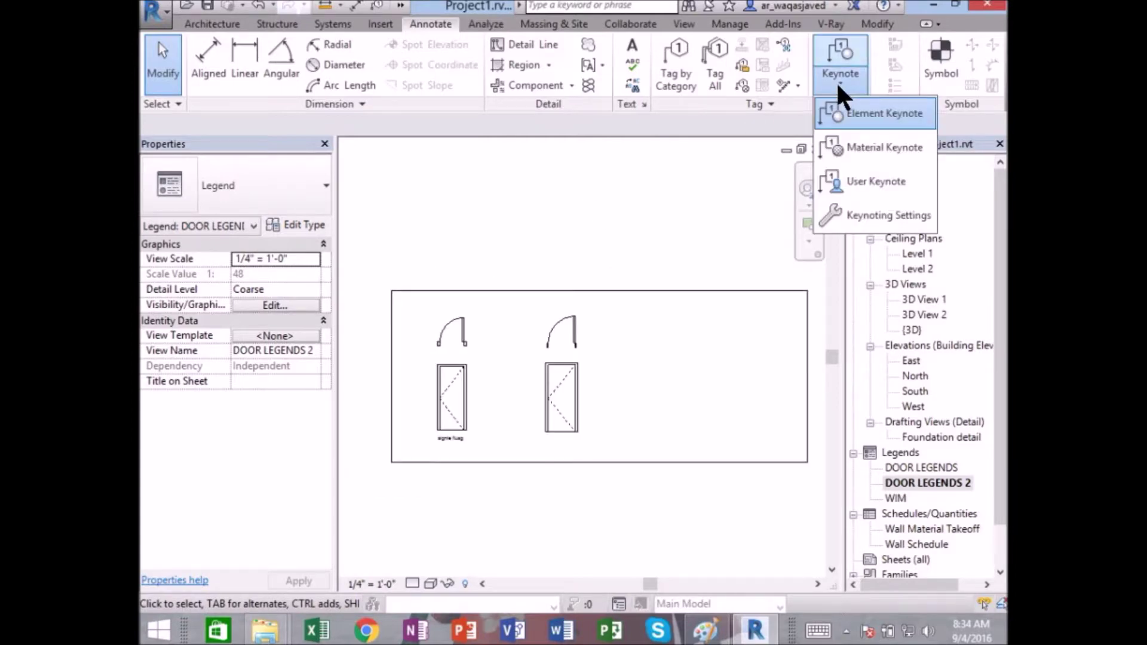
- Open the Level 1 floor plan from the Project Browser
{"action": "double_click", "coordinate": [914, 192]}
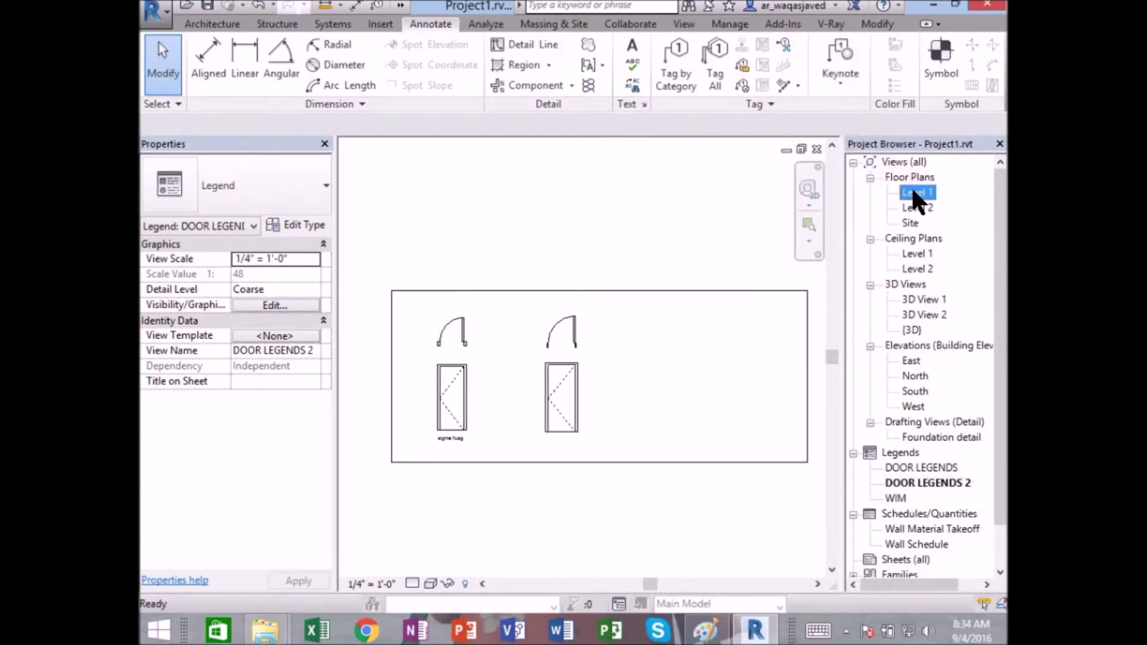
{"action": "scroll", "coordinate": [482, 347], "scroll_direction": "down", "scroll_amount": 1}
{"action": "scroll", "coordinate": [687, 275], "scroll_direction": "down", "scroll_amount": 1}
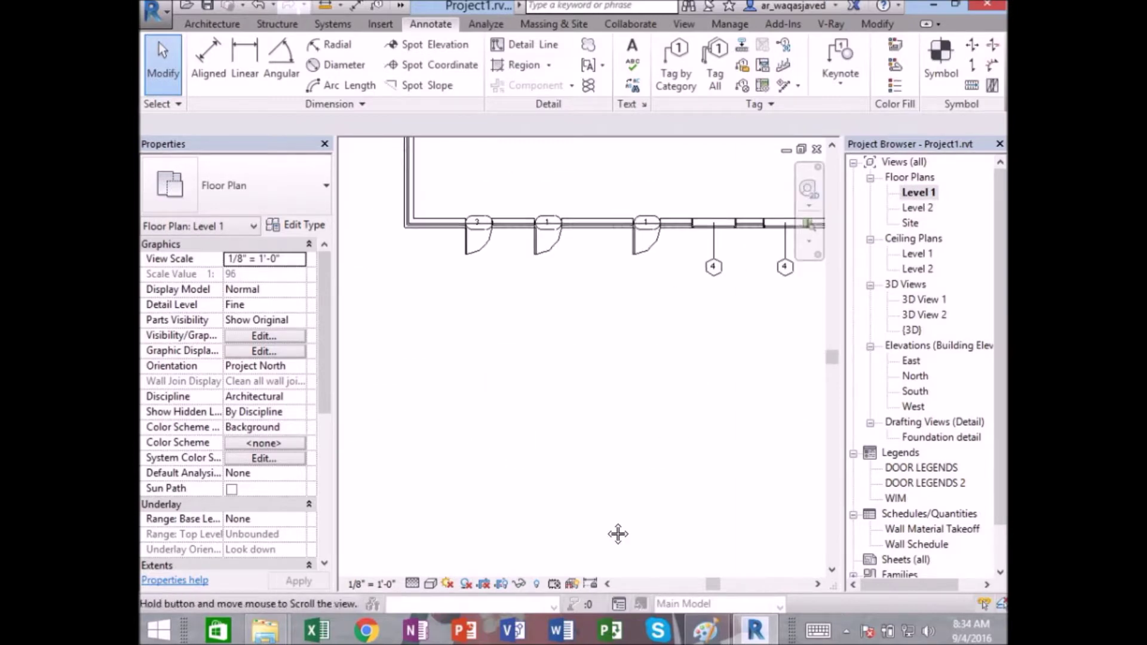
{"action": "scroll", "coordinate": [616, 456], "scroll_direction": "down", "scroll_amount": 1}
- Open the Exterior - EIFS on Mtl. Stud wall's type properties at its empty Keynote field
{"action": "left_click", "coordinate": [433, 307]}
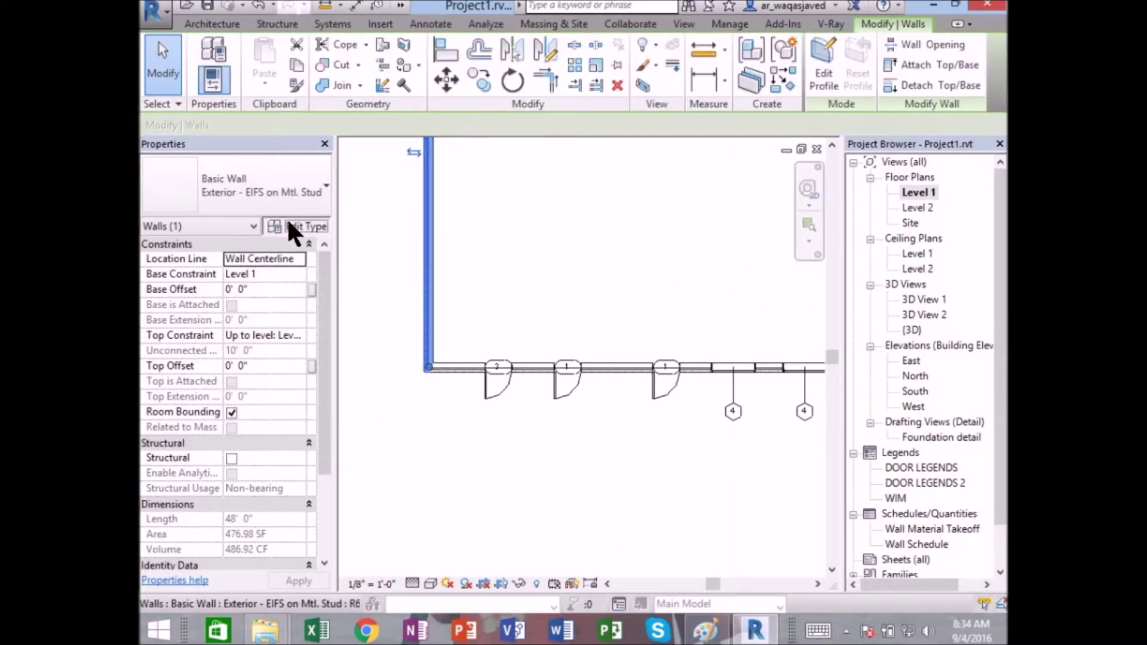
{"action": "left_click", "coordinate": [293, 225]}
{"action": "left_click_drag", "start_coordinate": [493, 269], "coordinate": [495, 382]}
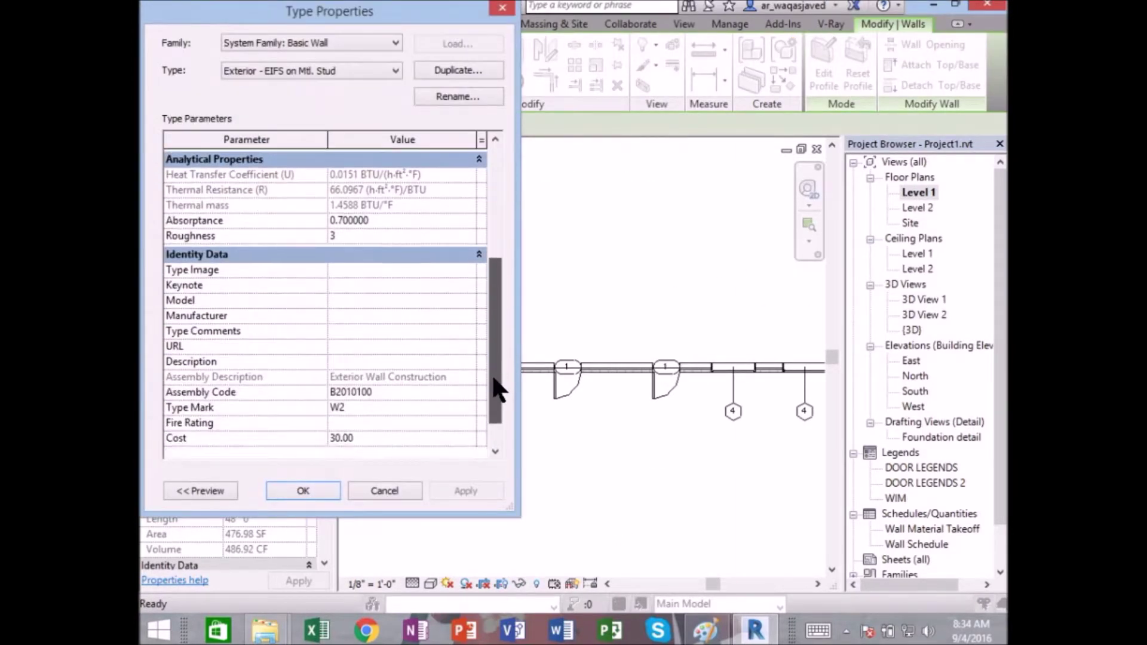
{"action": "left_click", "coordinate": [344, 287]}
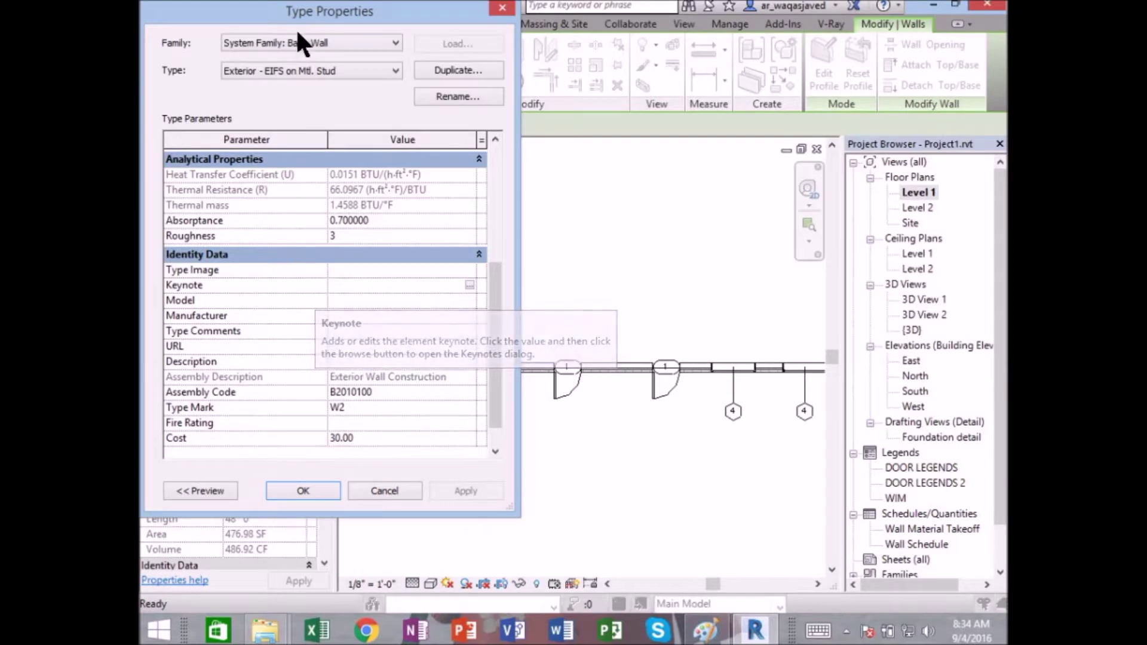
{"action": "left_click_drag", "start_coordinate": [364, 12], "coordinate": [455, 37]}
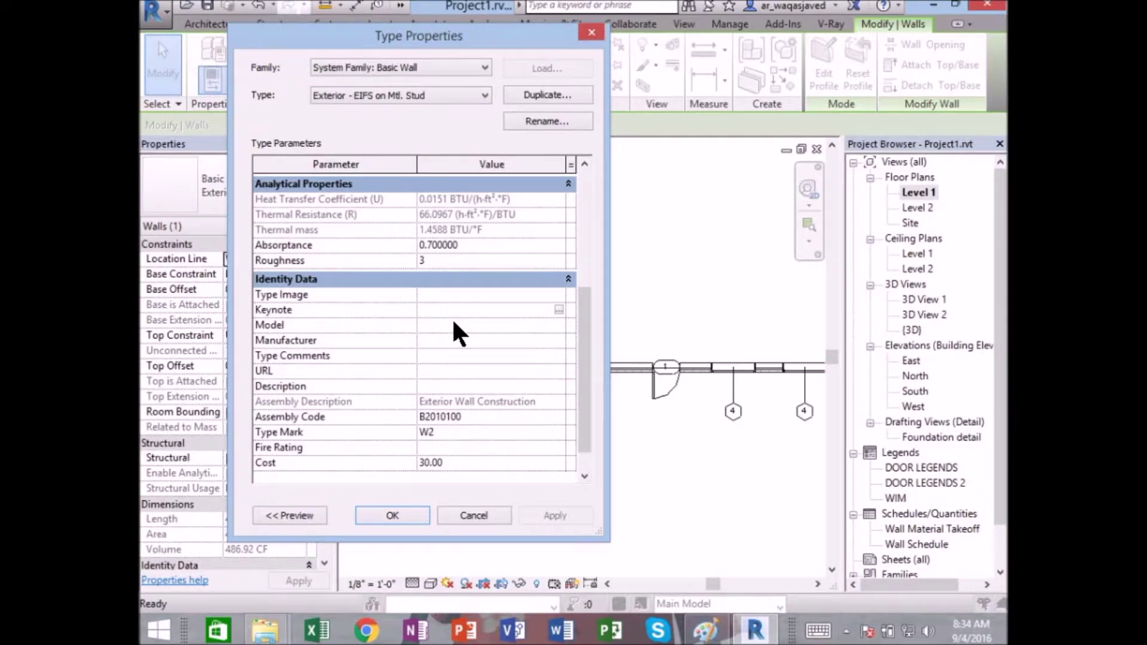
- In the wall type's keynote browser, expand Division 04 down to 04 22 00 Concrete Unit Masonry
{"action": "left_click", "coordinate": [559, 310]}
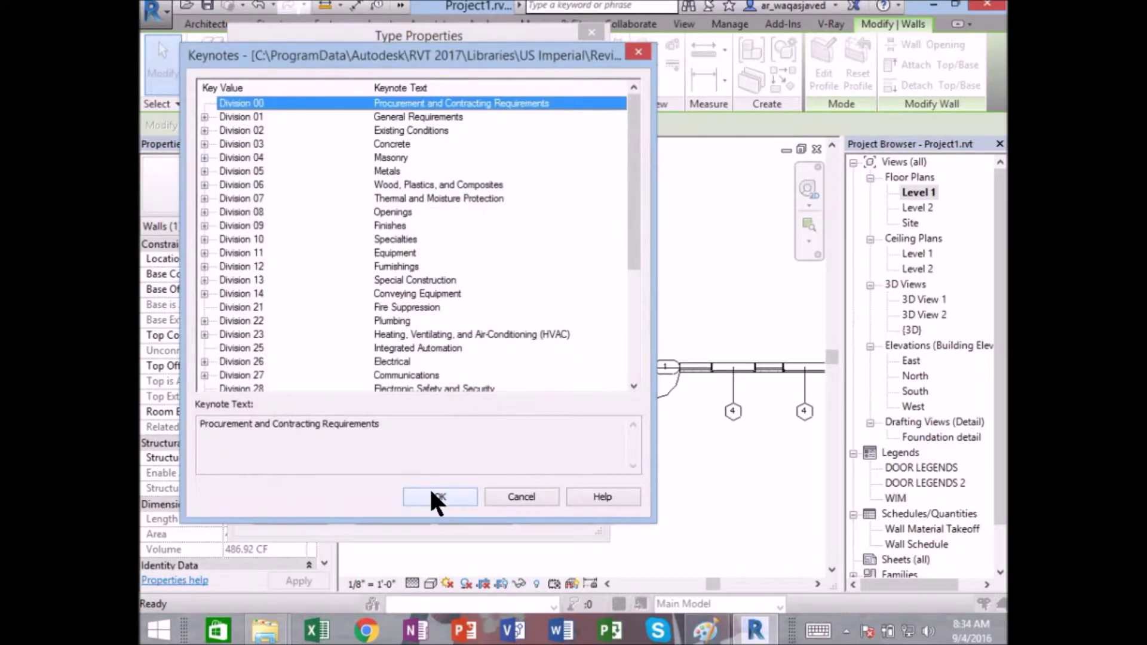
{"action": "left_click", "coordinate": [393, 157]}
{"action": "left_click", "coordinate": [205, 157]}
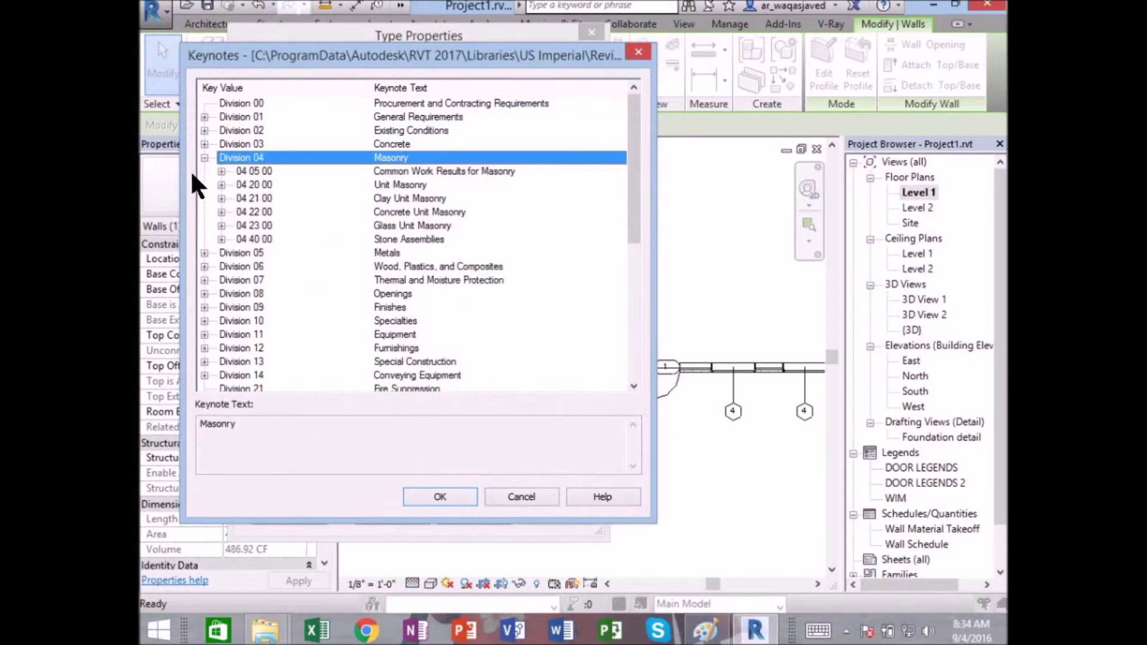
{"action": "left_click", "coordinate": [380, 225]}
{"action": "left_click", "coordinate": [377, 198]}
{"action": "left_click", "coordinate": [251, 212]}
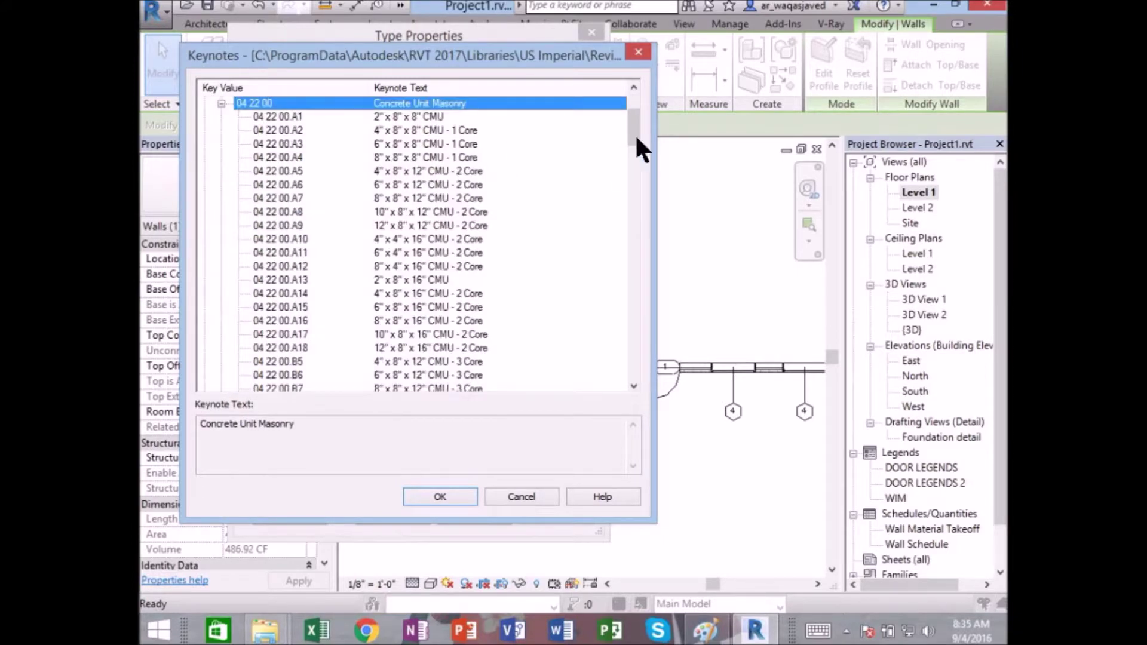
{"action": "left_click_drag", "start_coordinate": [634, 126], "coordinate": [633, 176]}
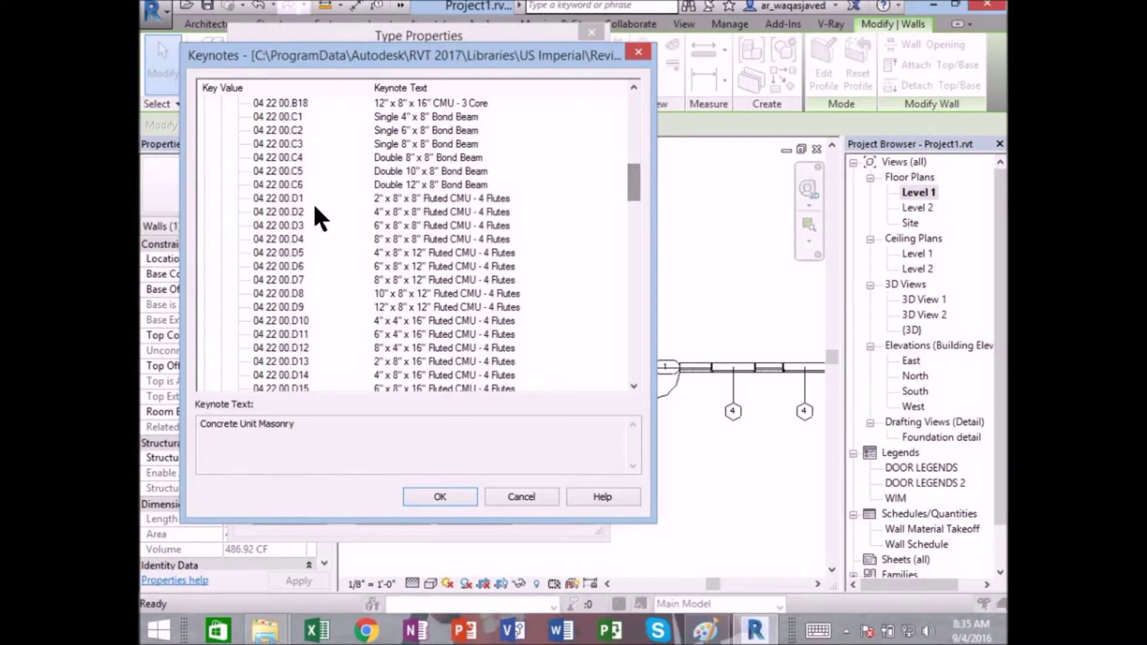
- Assign keynote 04 22 00.B18 (12" x 8" x 16" CMU - 3 Core) to the wall type
{"action": "left_click", "coordinate": [273, 200]}
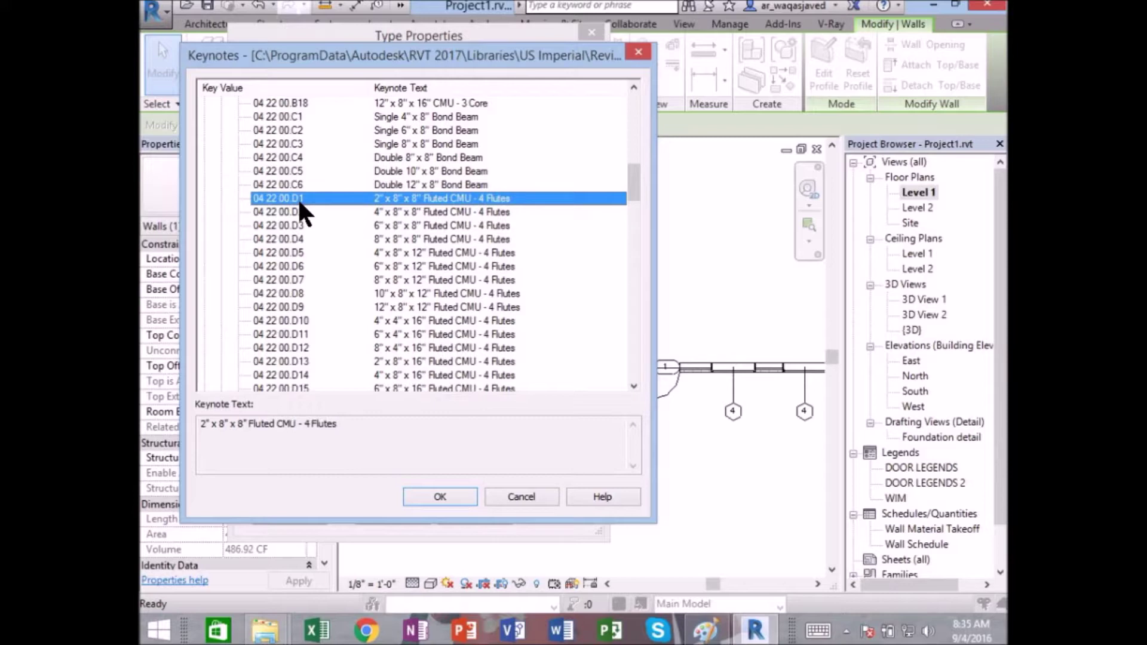
{"action": "left_click", "coordinate": [410, 116]}
{"action": "scroll", "coordinate": [403, 156], "scroll_direction": "up", "scroll_amount": 1}
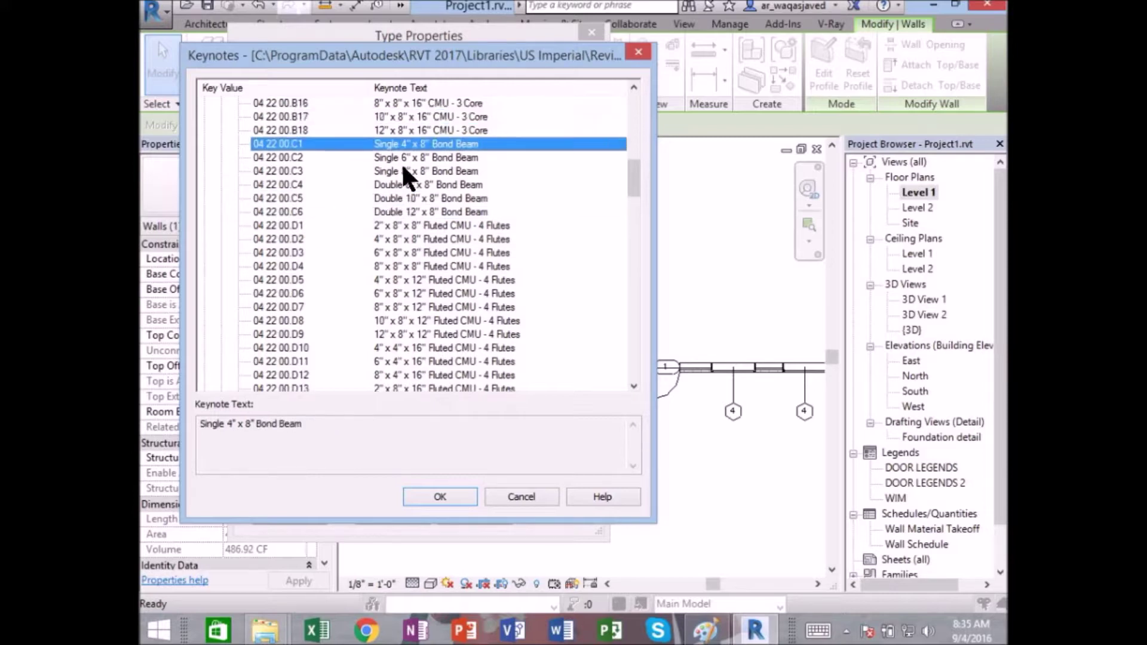
{"action": "left_click", "coordinate": [411, 132]}
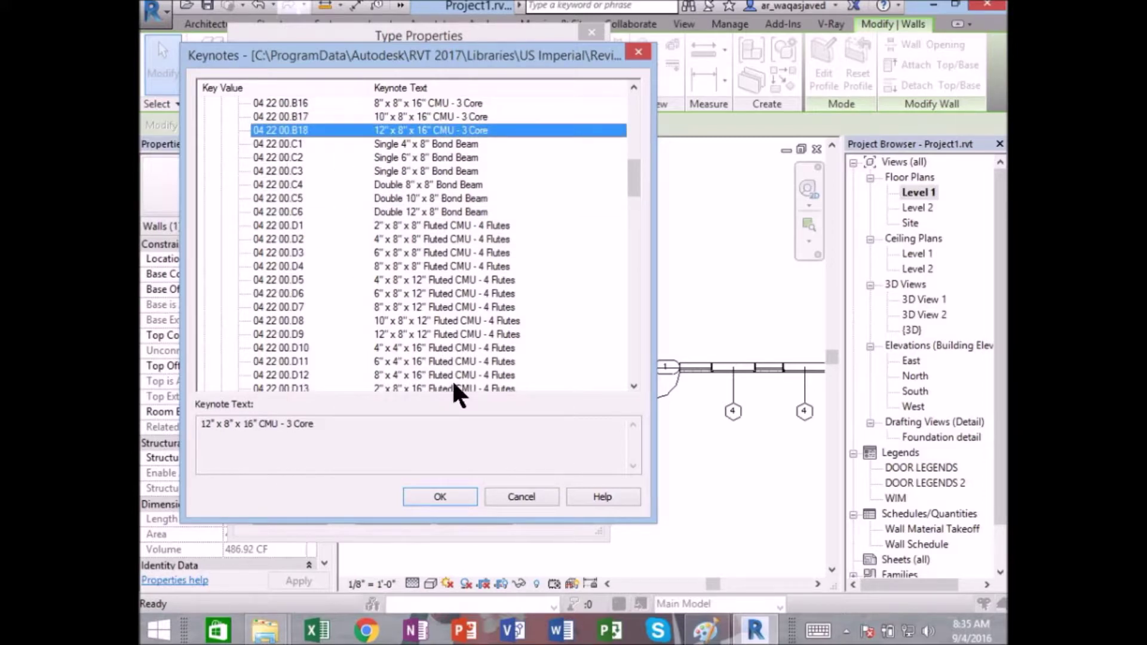
{"action": "left_click", "coordinate": [425, 502]}
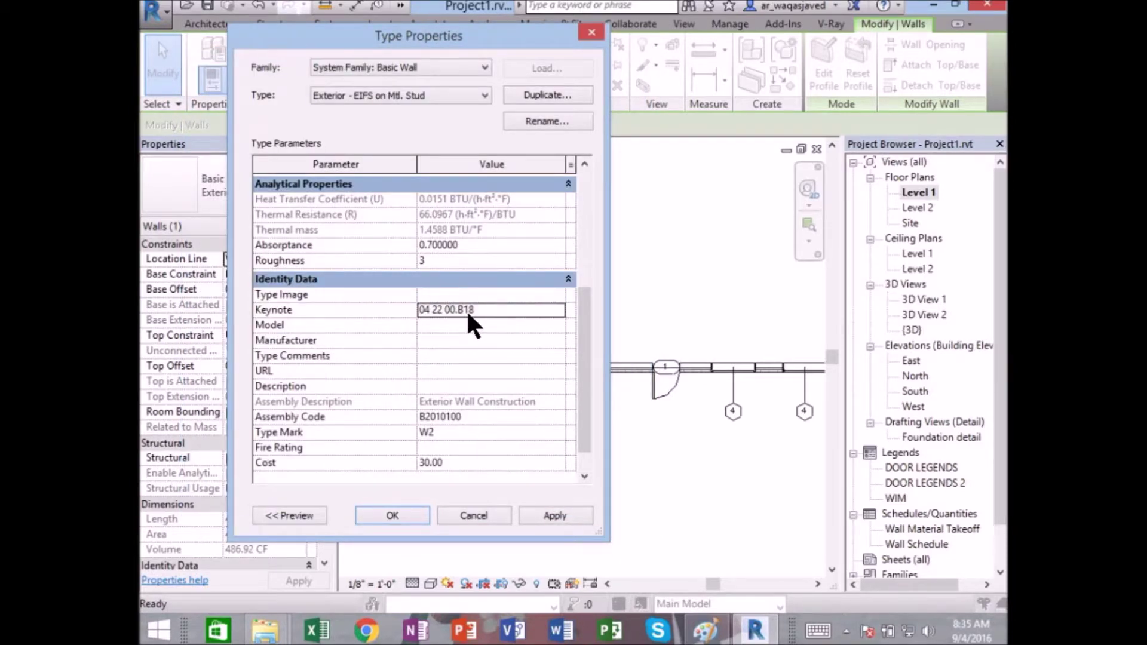
{"action": "mouse_move", "coordinate": [432, 36]}
{"action": "left_mouse_down"}
{"action": "mouse_move", "coordinate": [188, 35]}
{"action": "mouse_move", "coordinate": [474, 28]}
{"action": "left_mouse_up"}
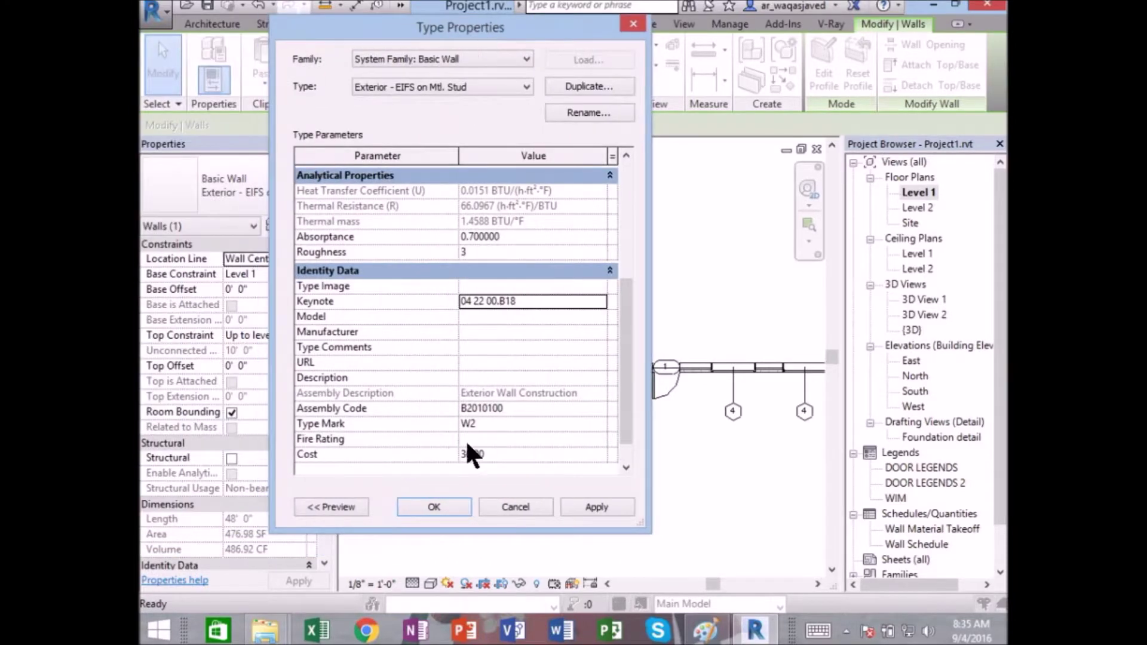
{"action": "left_click", "coordinate": [440, 502]}
{"action": "left_click", "coordinate": [504, 465]}
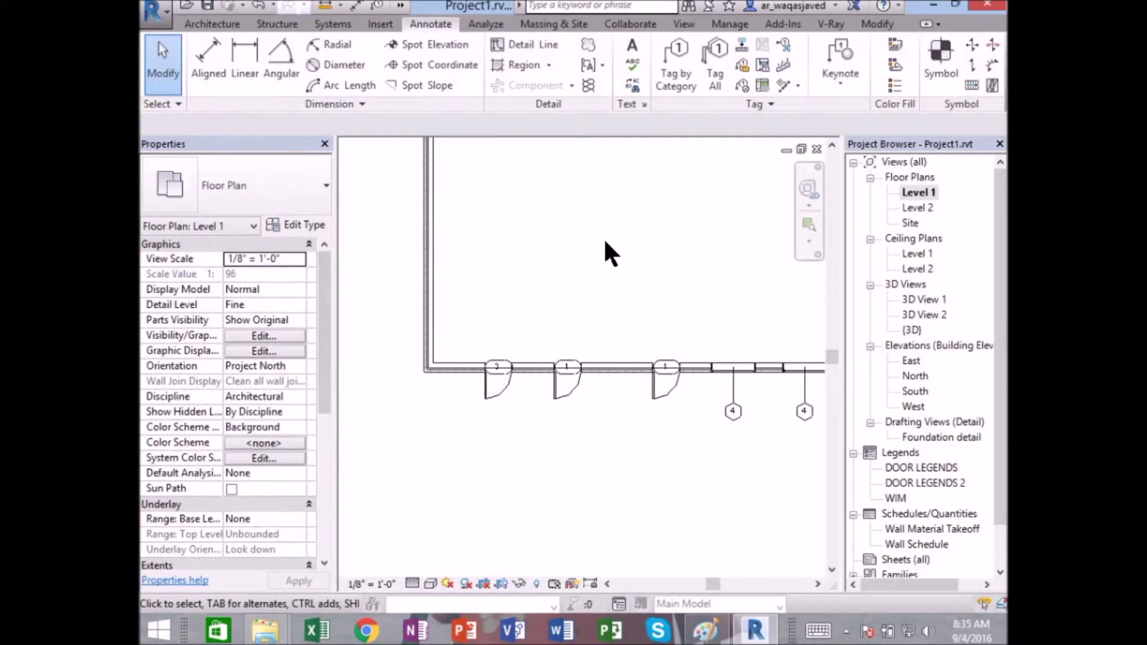
- Place an element keynote on the left exterior wall, with the tag to its left
{"action": "left_click", "coordinate": [834, 85]}
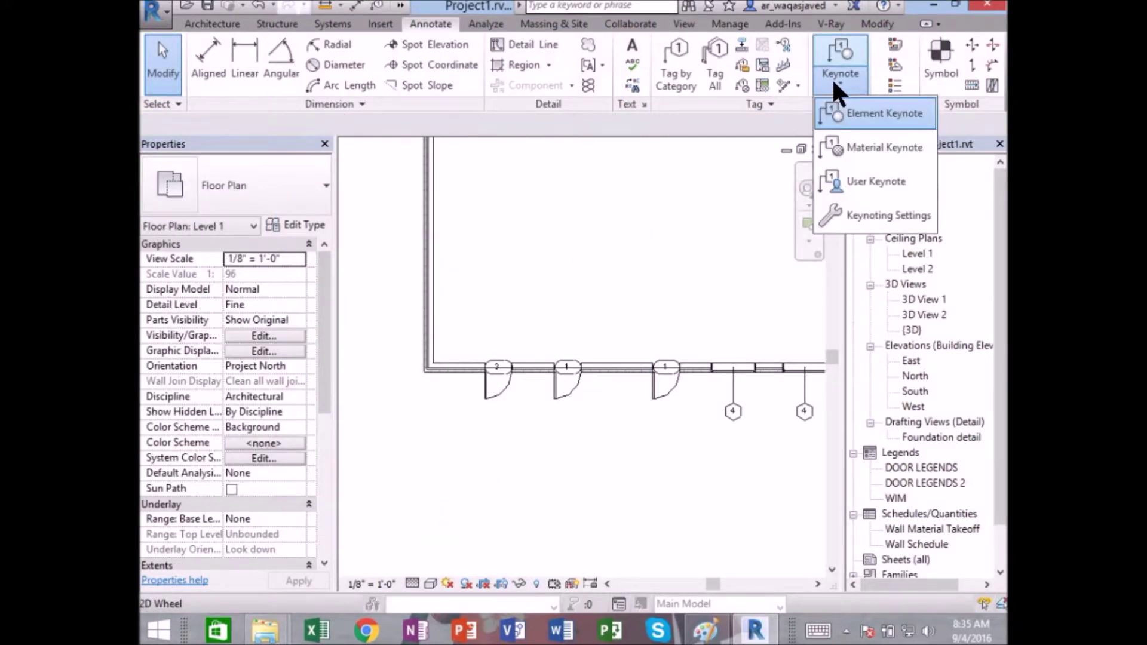
{"action": "left_click", "coordinate": [859, 113]}
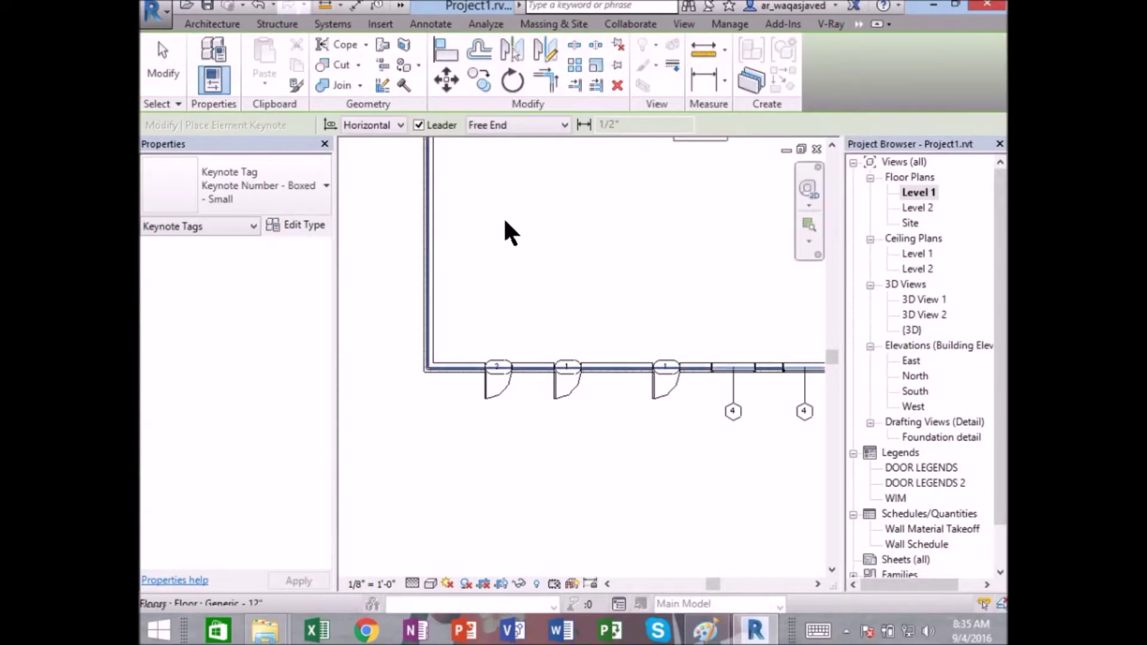
{"action": "scroll", "coordinate": [402, 297], "scroll_direction": "up", "scroll_amount": 2}
{"action": "scroll", "coordinate": [418, 305], "scroll_direction": "up", "scroll_amount": 1}
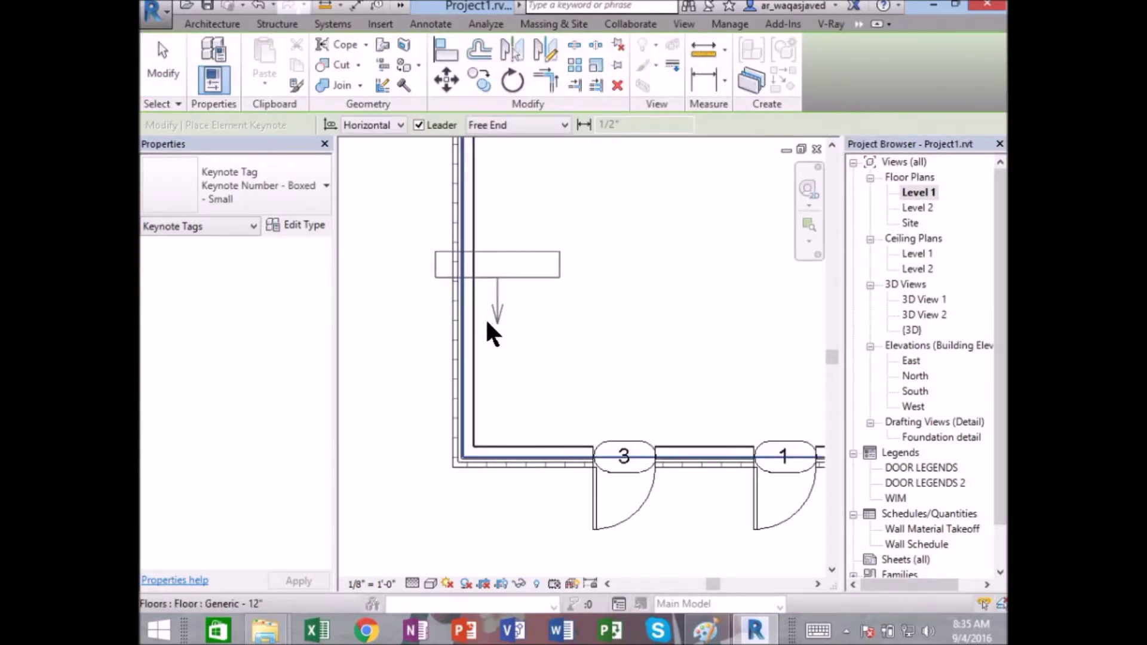
{"action": "left_click", "coordinate": [457, 317]}
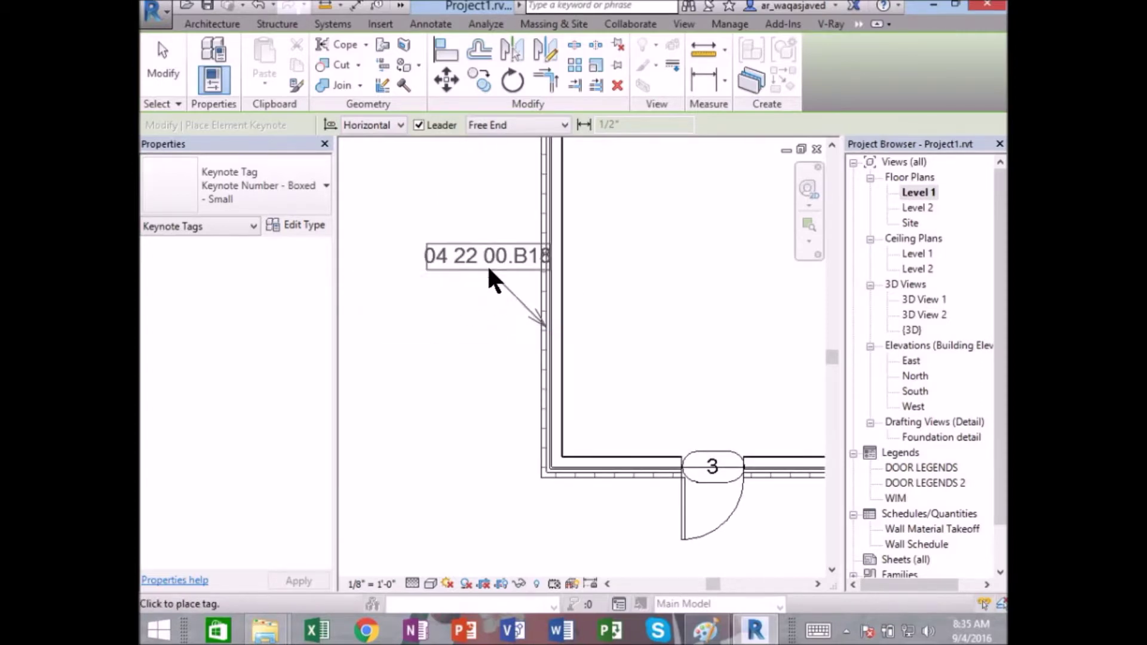
{"action": "left_click", "coordinate": [471, 269]}
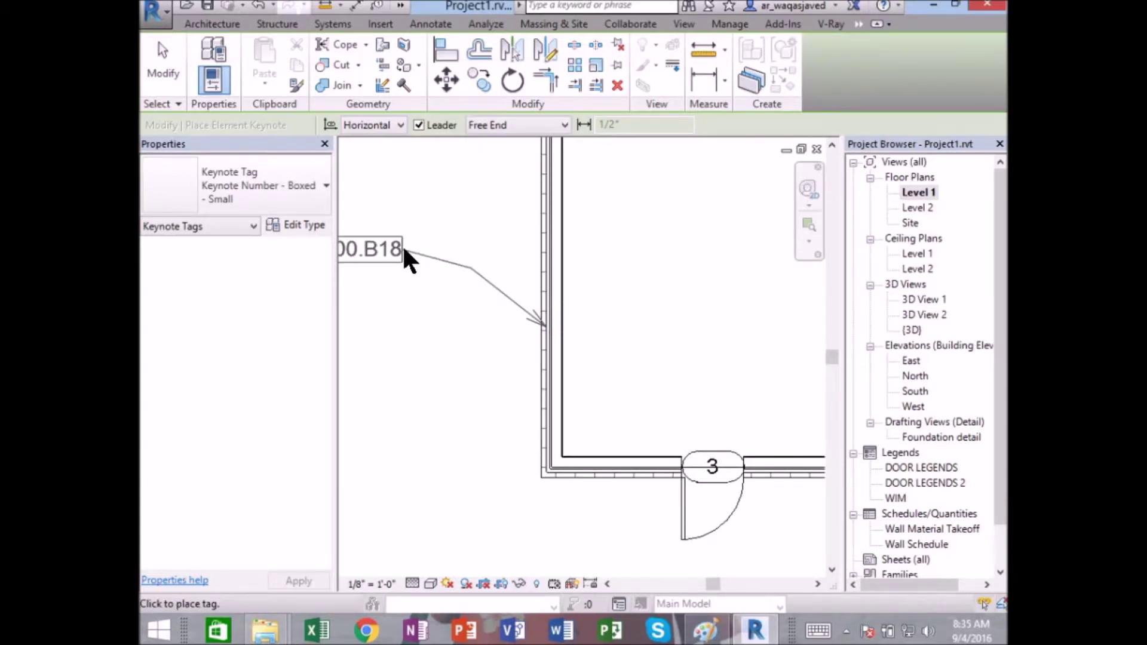
{"action": "left_click", "coordinate": [402, 260]}
{"action": "scroll", "coordinate": [445, 367], "scroll_direction": "down", "scroll_amount": 3}
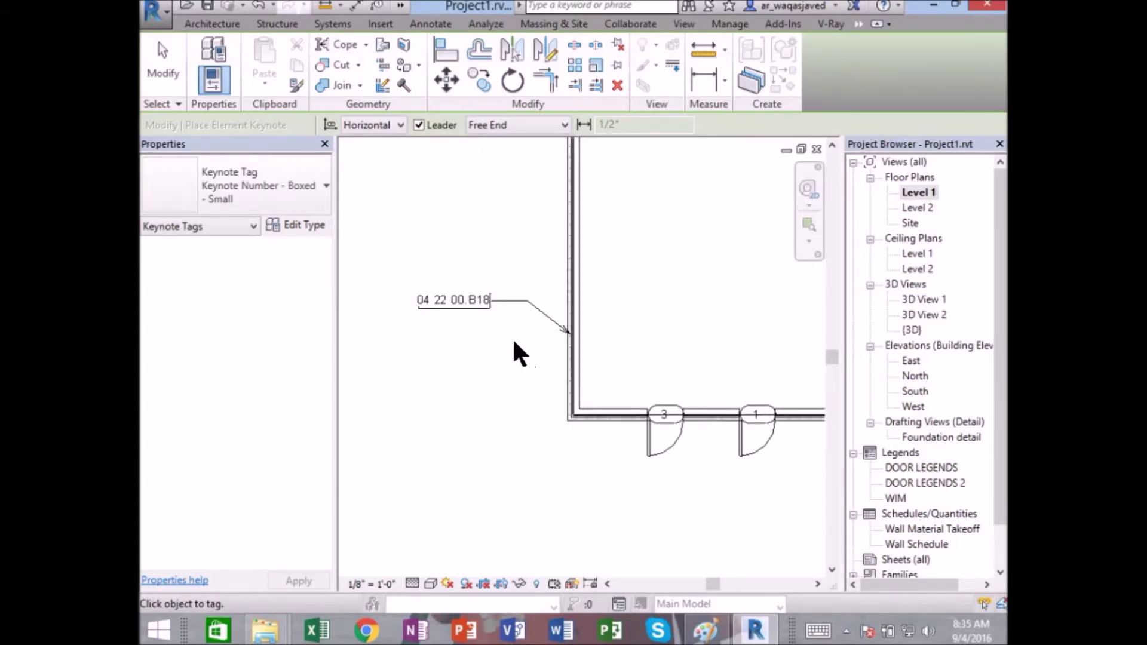
{"action": "scroll", "coordinate": [515, 350], "scroll_direction": "up", "scroll_amount": 2}
{"action": "scroll", "coordinate": [487, 350], "scroll_direction": "up", "scroll_amount": 2}
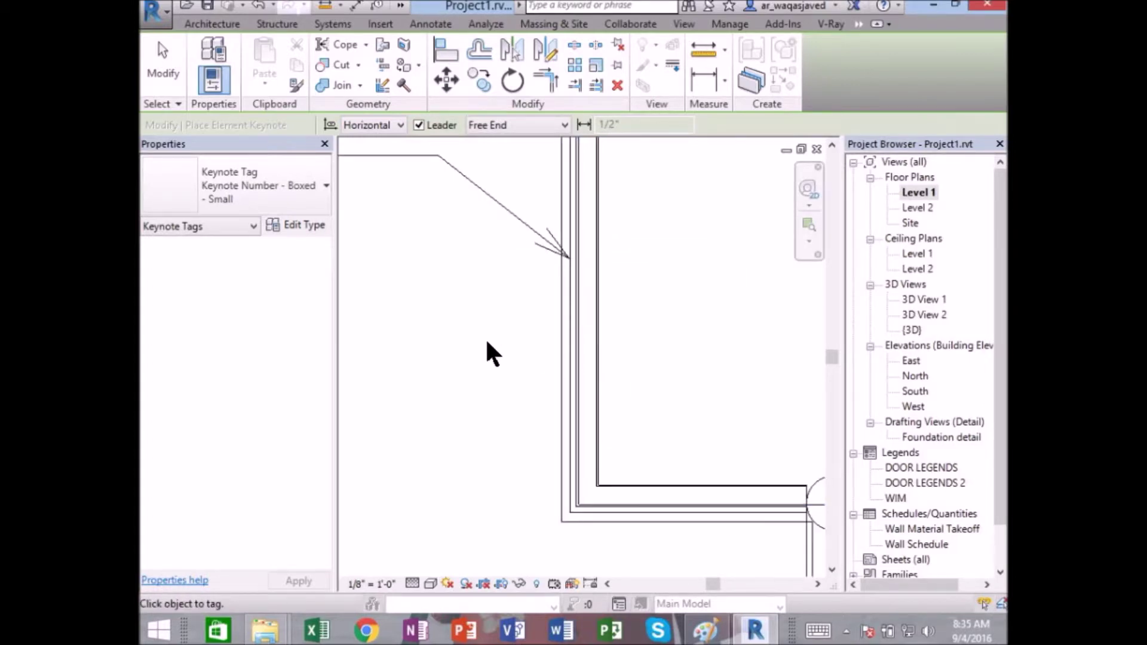
{"action": "scroll", "coordinate": [508, 328], "scroll_direction": "up", "scroll_amount": 1}
{"action": "key", "text": "Escape"}
{"action": "key", "text": "Escape"}
- Move the 04 22 00.B18 tag's leader arrow onto the wall's inner line
{"action": "left_click", "coordinate": [559, 233]}
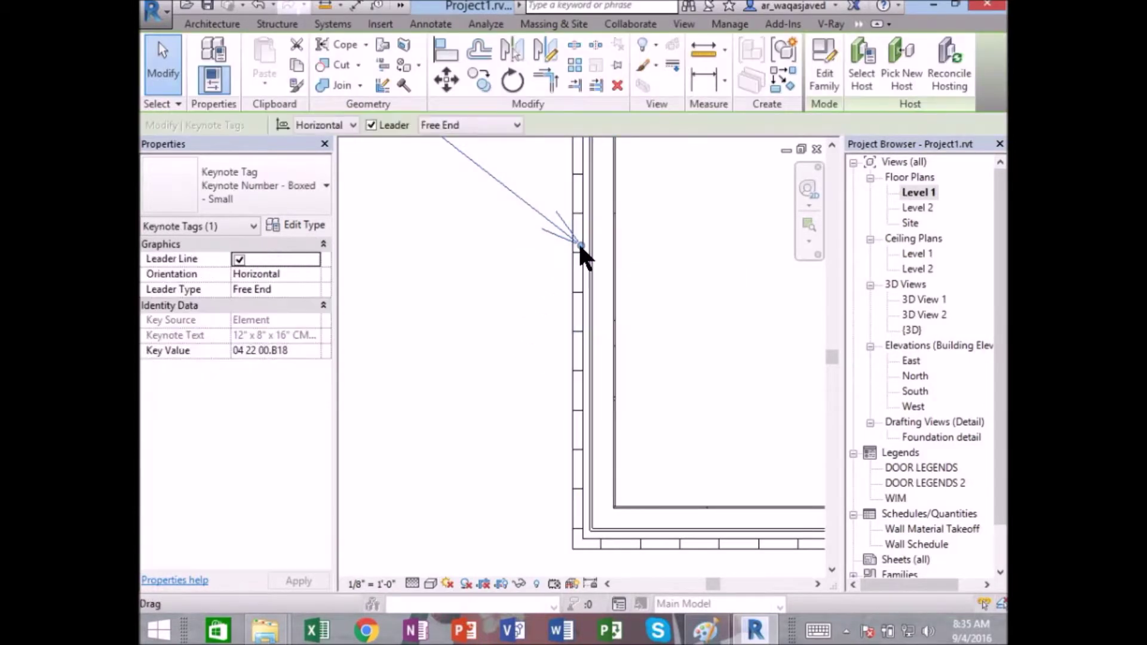
{"action": "scroll", "coordinate": [584, 256], "scroll_direction": "down", "scroll_amount": 2}
{"action": "scroll", "coordinate": [615, 281], "scroll_direction": "down", "scroll_amount": 1}
{"action": "scroll", "coordinate": [642, 293], "scroll_direction": "down", "scroll_amount": 1}
{"action": "mouse_move", "coordinate": [656, 279]}
{"action": "left_mouse_down"}
{"action": "mouse_move", "coordinate": [664, 275]}
{"action": "mouse_move", "coordinate": [655, 279]}
{"action": "left_mouse_up"}
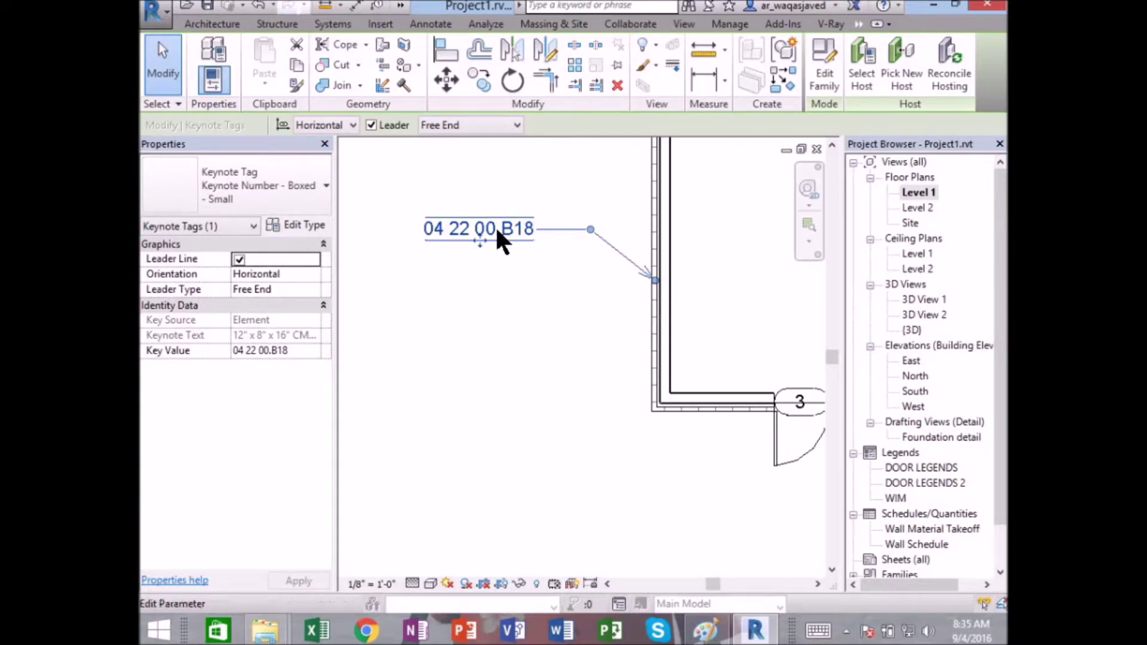
{"action": "left_click", "coordinate": [306, 349]}
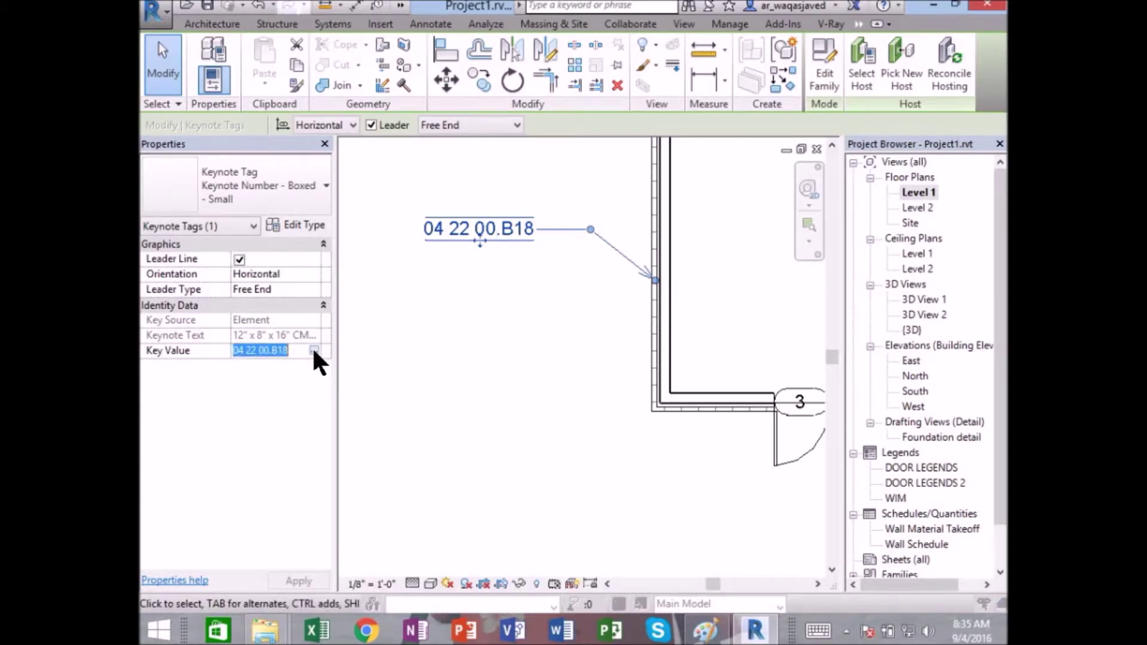
{"action": "left_click", "coordinate": [313, 352]}
{"action": "left_click", "coordinate": [675, 516]}
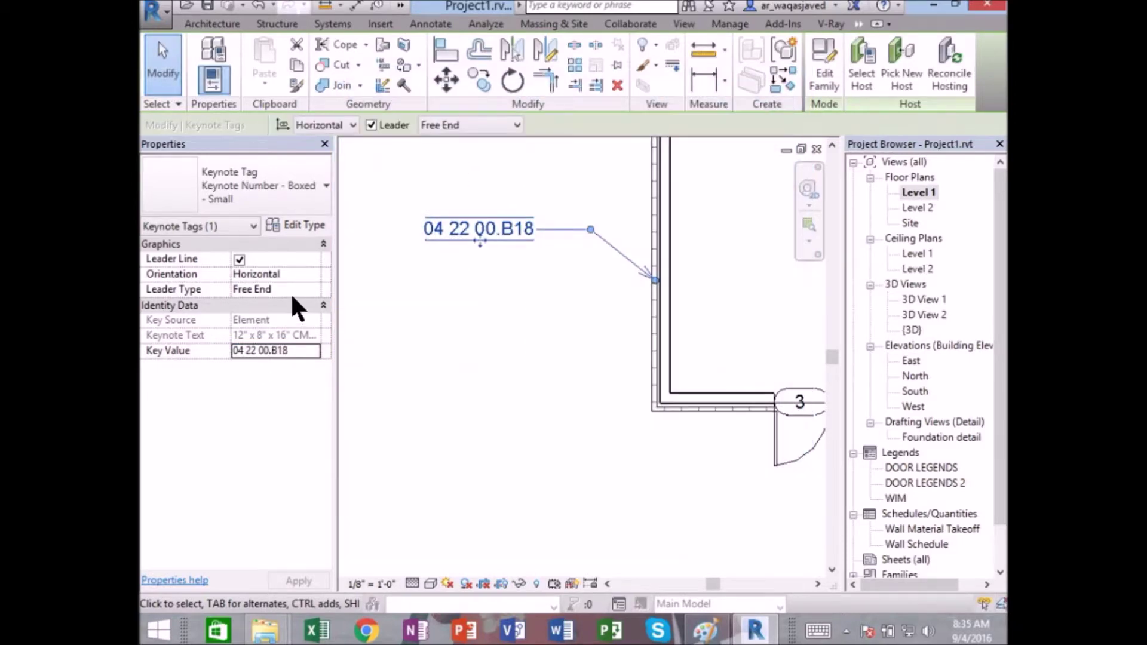
{"action": "left_click", "coordinate": [313, 351]}
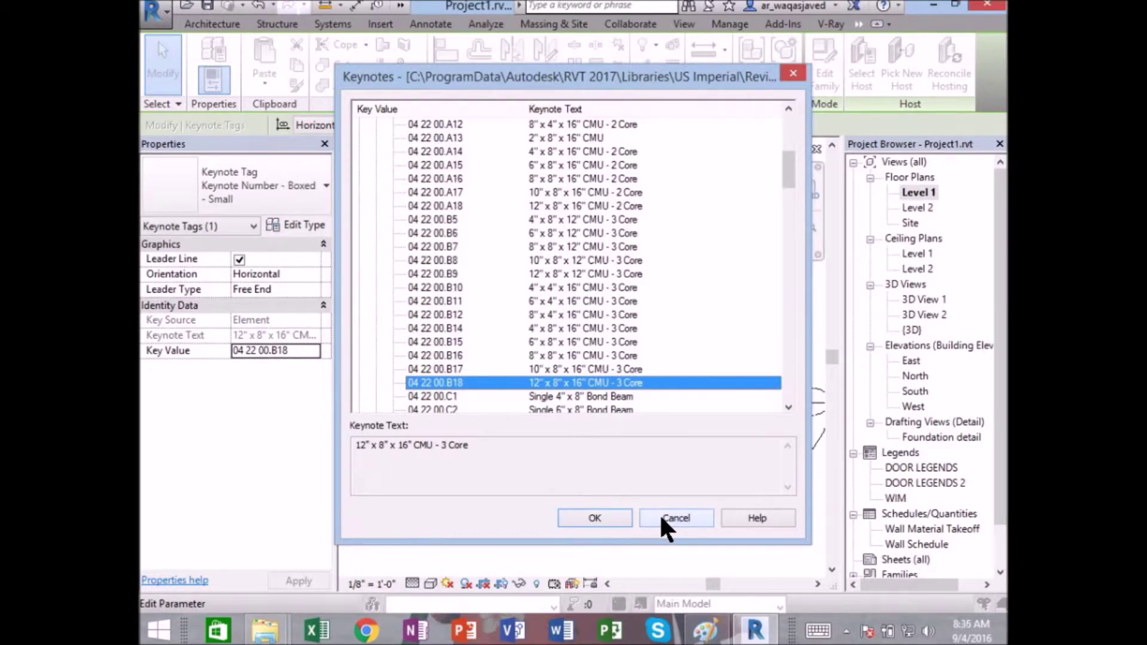
{"action": "left_click", "coordinate": [662, 518]}
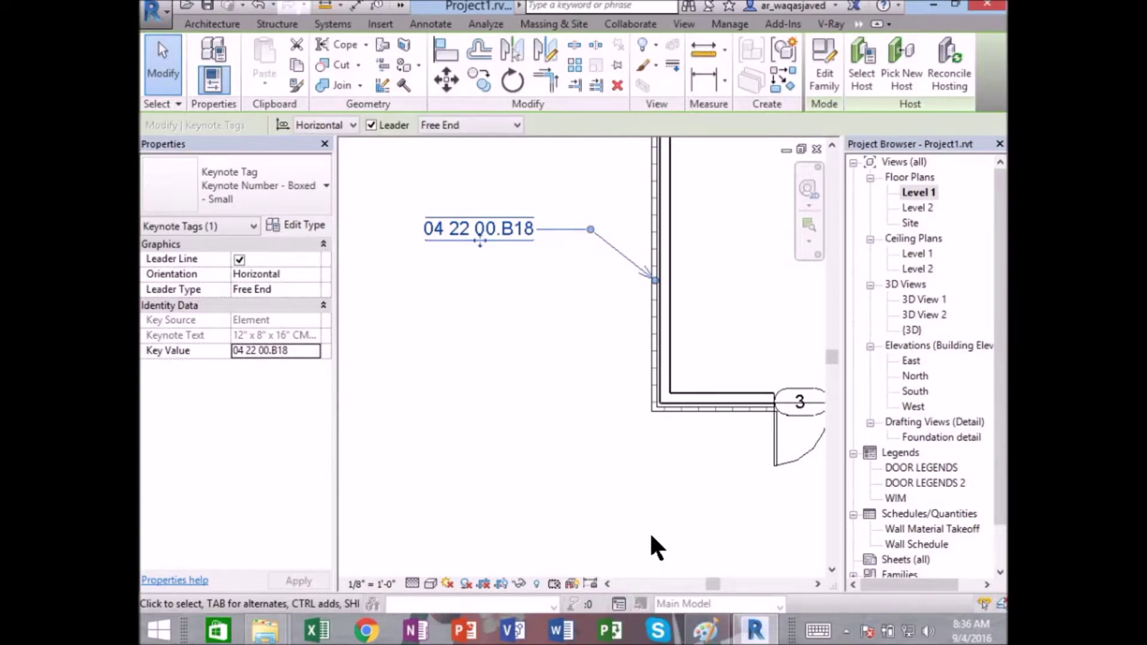
{"action": "left_click", "coordinate": [651, 536]}
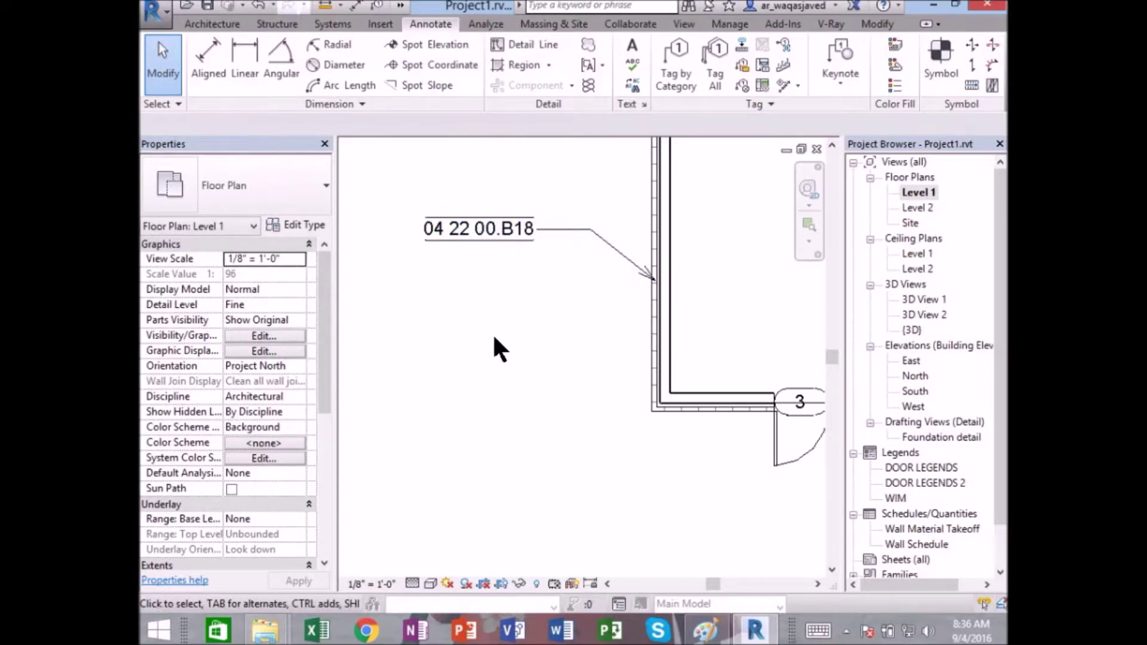
{"action": "left_click", "coordinate": [496, 236]}
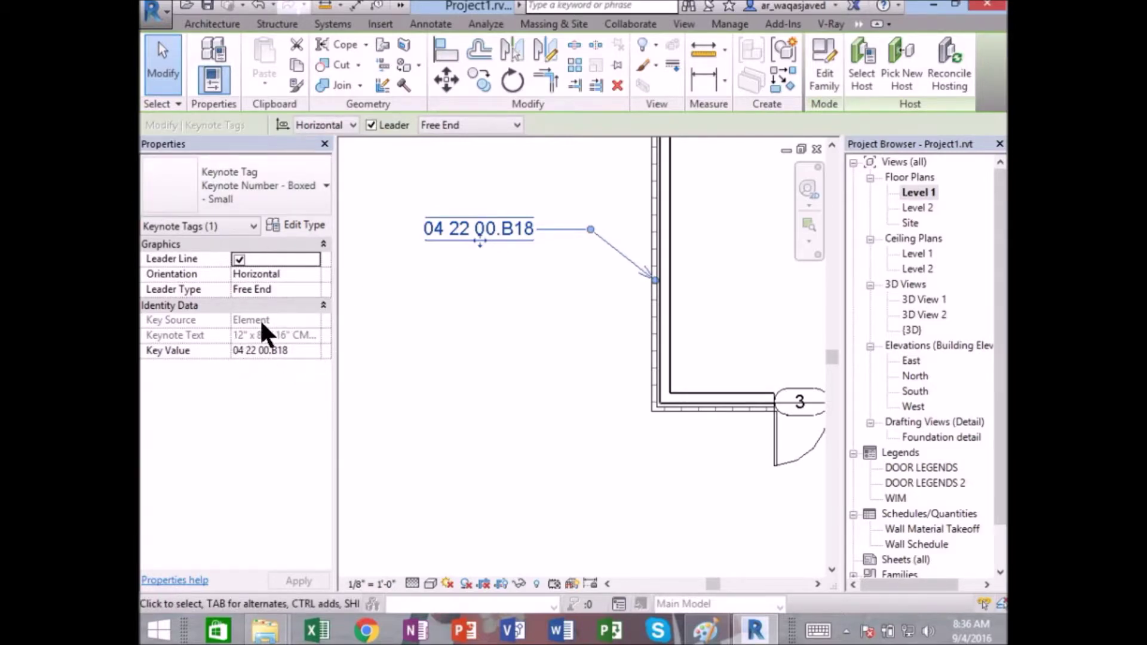
{"action": "left_click", "coordinate": [305, 225]}
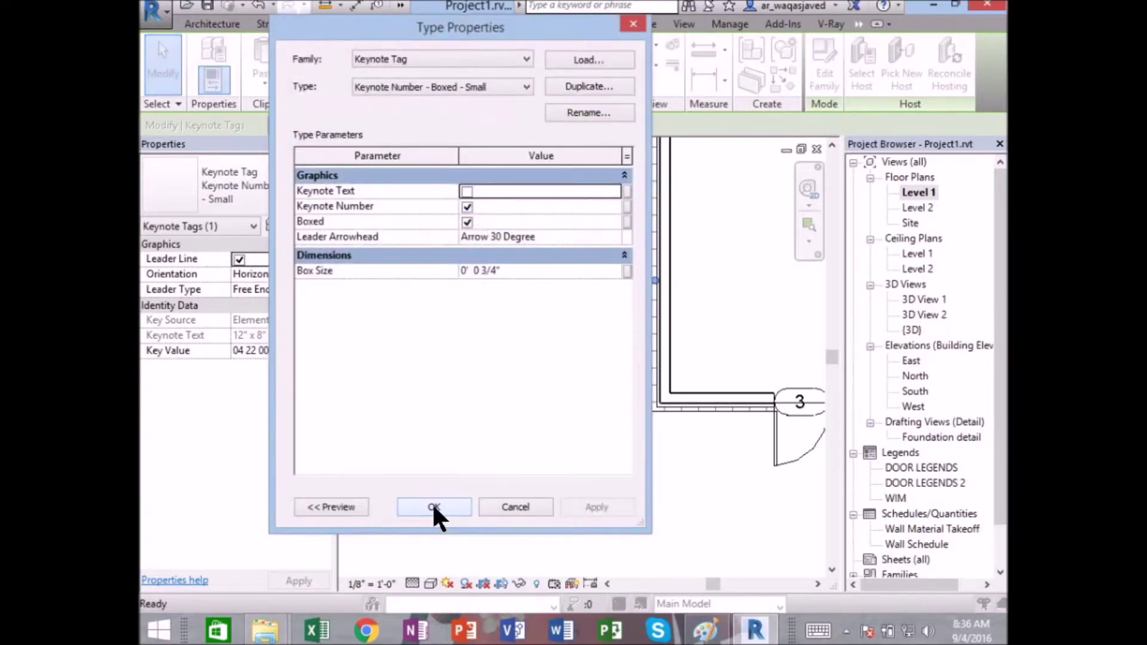
- Turn on Keynote Text in the wall tag type so it shows the full description
{"action": "left_click", "coordinate": [467, 192]}
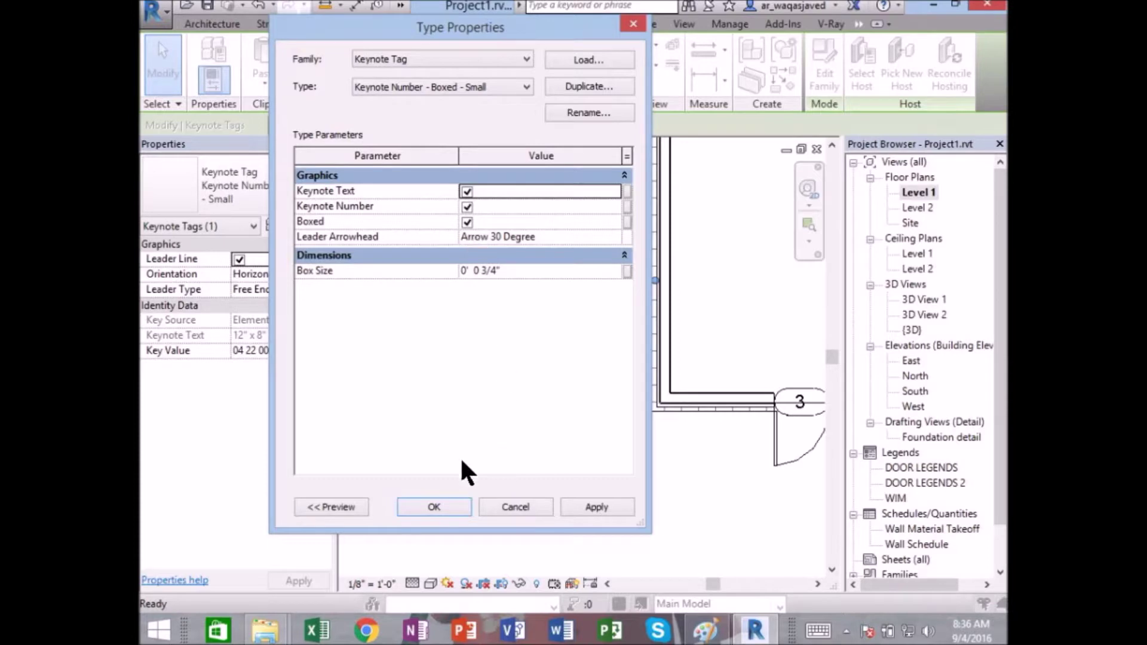
{"action": "left_click", "coordinate": [433, 508]}
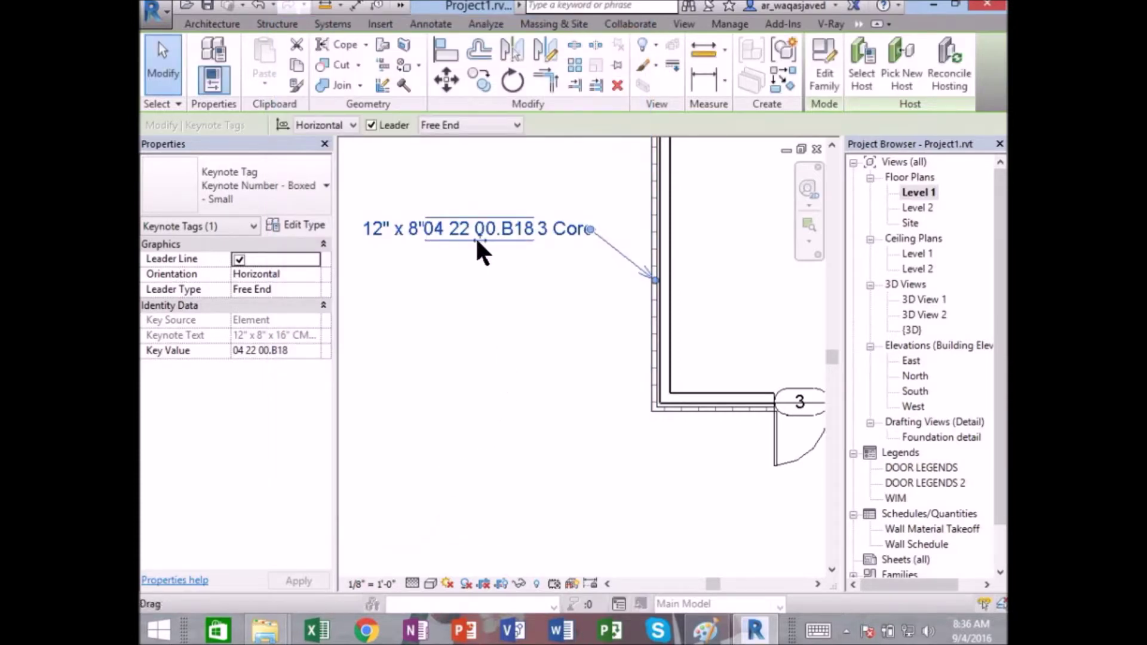
{"action": "left_click_drag", "start_coordinate": [480, 248], "coordinate": [480, 244]}
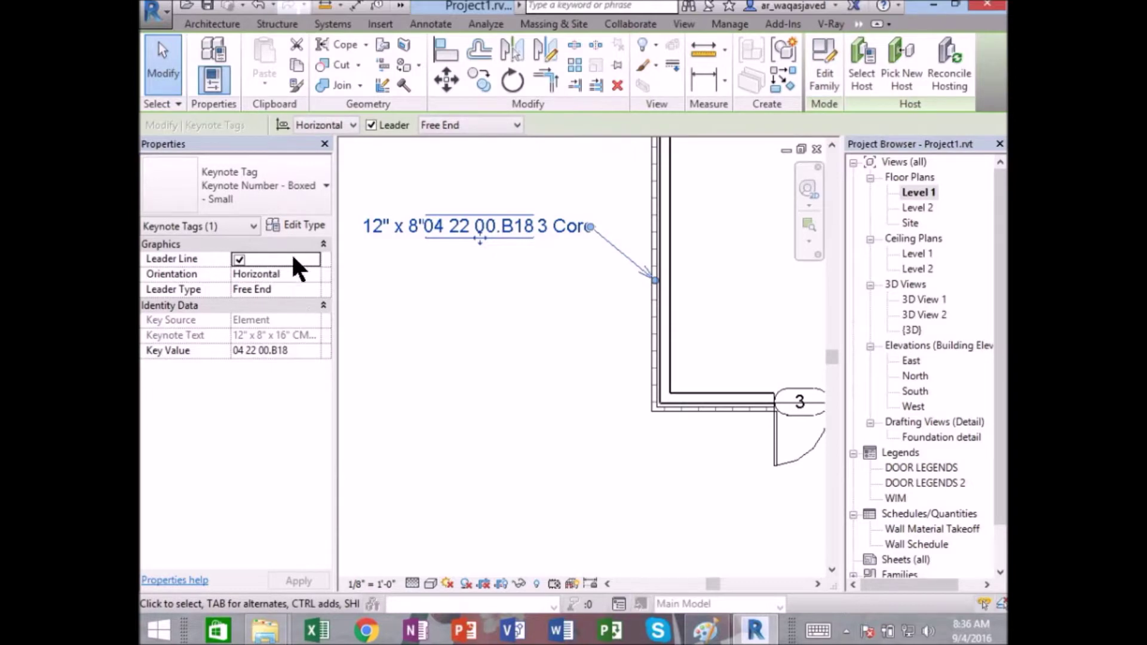
- Turn off Keynote Number and Boxed in the keynote tag type
{"action": "left_click", "coordinate": [306, 226]}
{"action": "left_click", "coordinate": [466, 207]}
{"action": "left_click", "coordinate": [467, 222]}
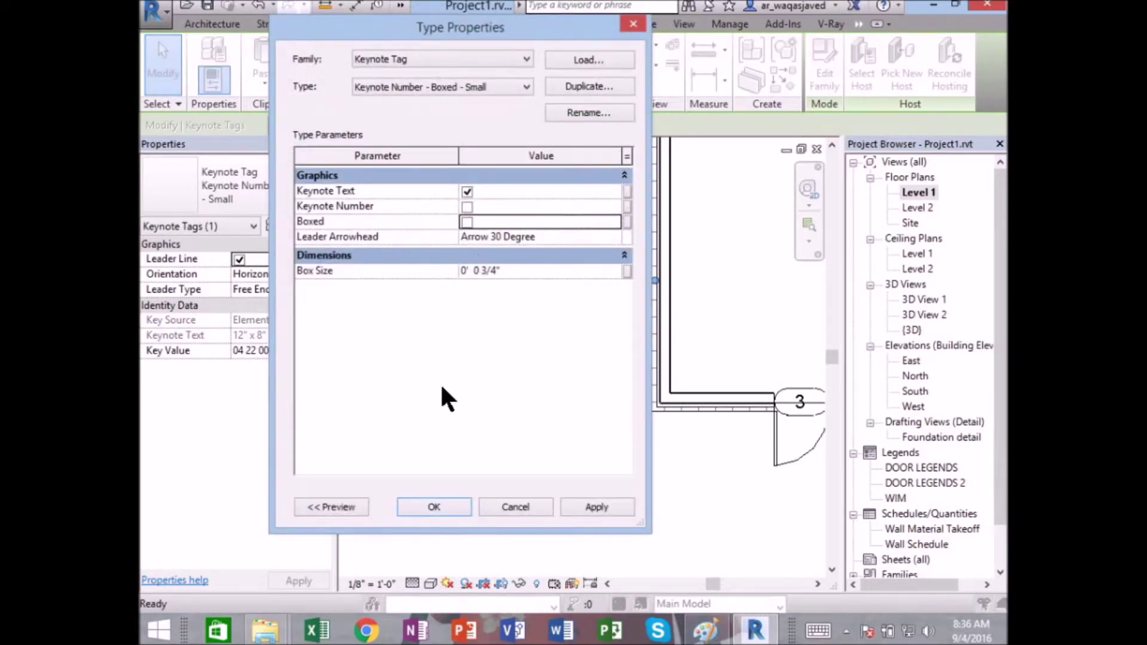
{"action": "left_click", "coordinate": [446, 505]}
{"action": "left_click", "coordinate": [465, 364]}
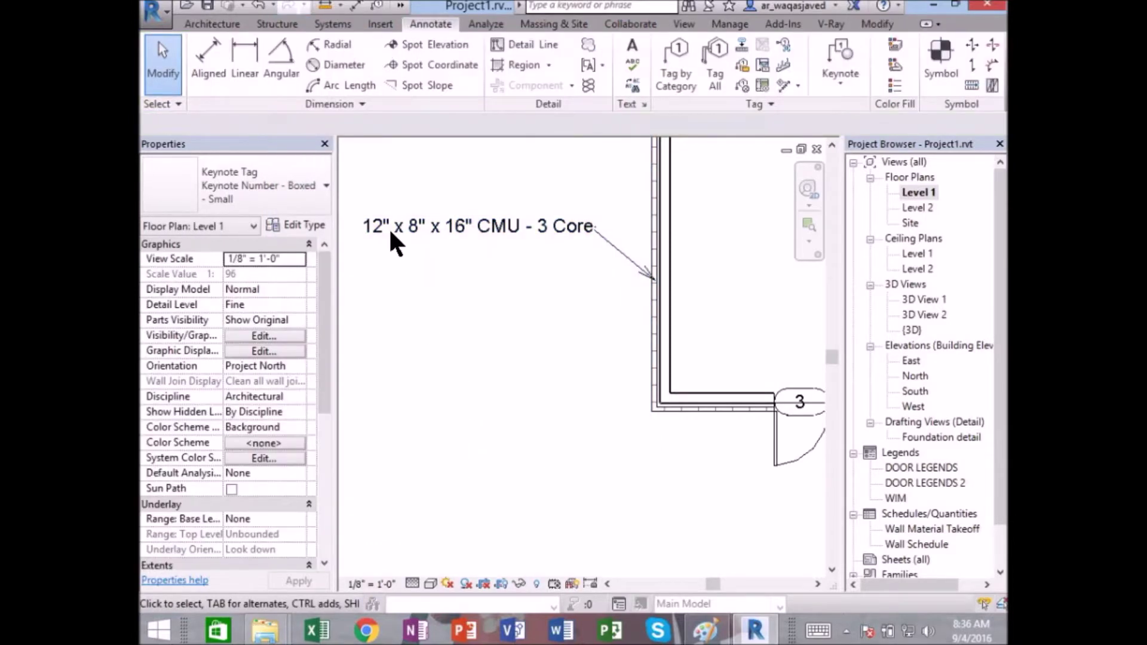
- Turn Keynote Number back on so the tag reads 04 22 00.B18
{"action": "left_click", "coordinate": [518, 227]}
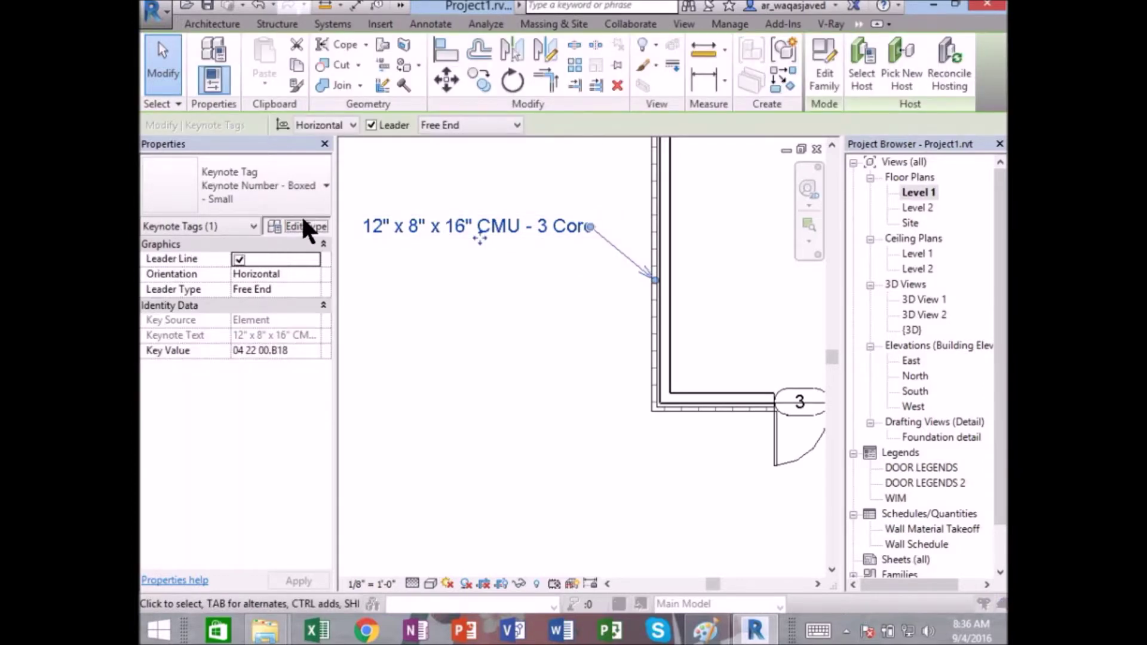
{"action": "left_click", "coordinate": [304, 227]}
{"action": "left_click", "coordinate": [464, 206]}
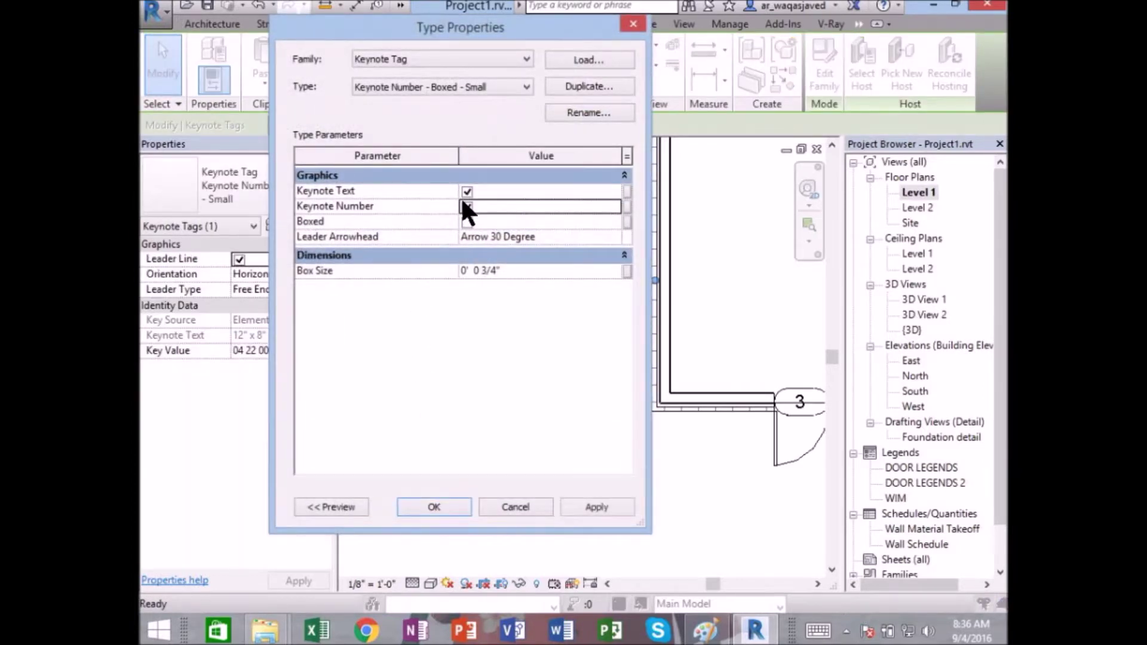
{"action": "left_click", "coordinate": [442, 506]}
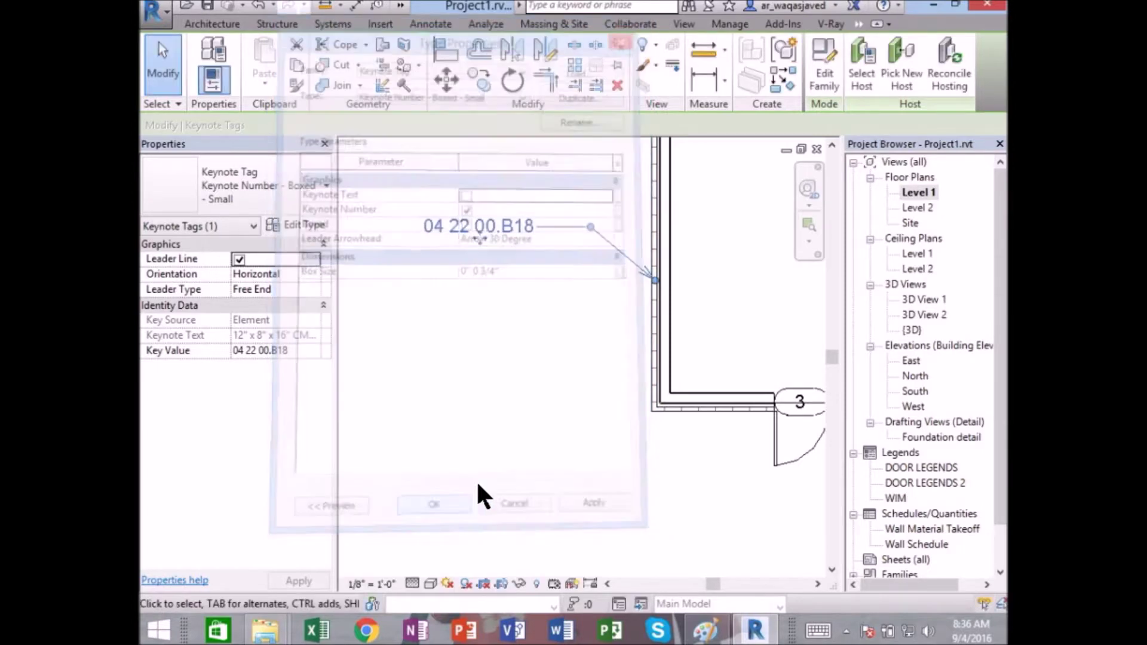
{"action": "left_click", "coordinate": [477, 473]}
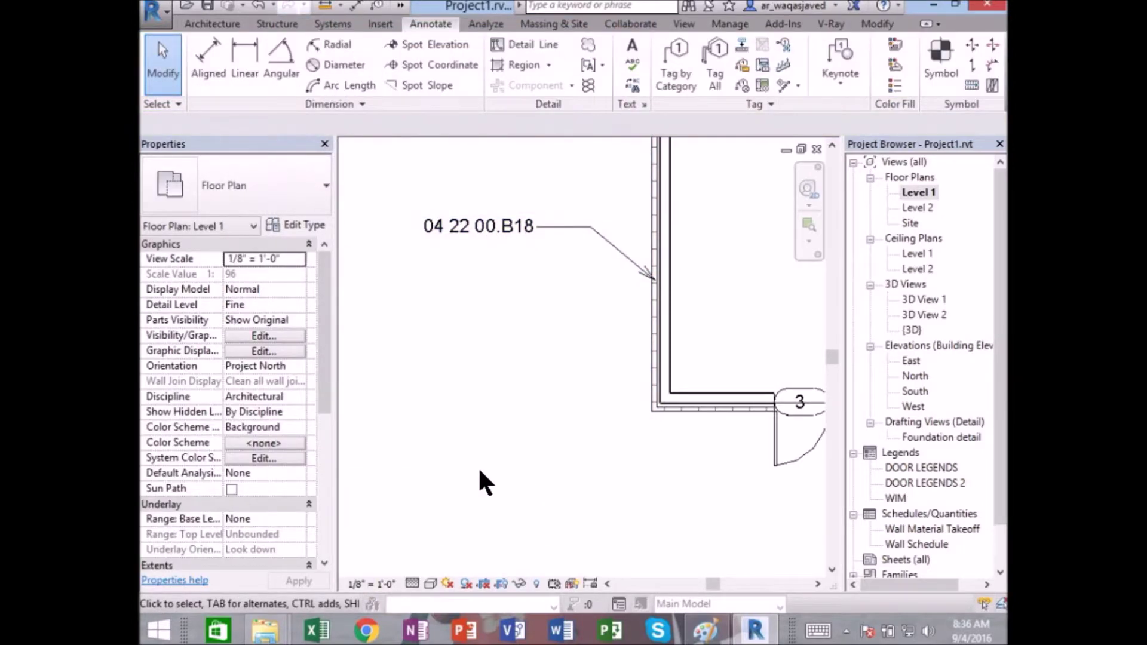
- Pan the plan and dismiss the Keynote dropdown without choosing an option
{"action": "scroll", "coordinate": [484, 475], "scroll_direction": "down", "scroll_amount": 3}
{"action": "mouse_move", "coordinate": [456, 532]}
{"action": "middle_mouse_down"}
{"action": "mouse_move", "coordinate": [430, 378]}
{"action": "mouse_move", "coordinate": [376, 337]}
{"action": "middle_mouse_up"}
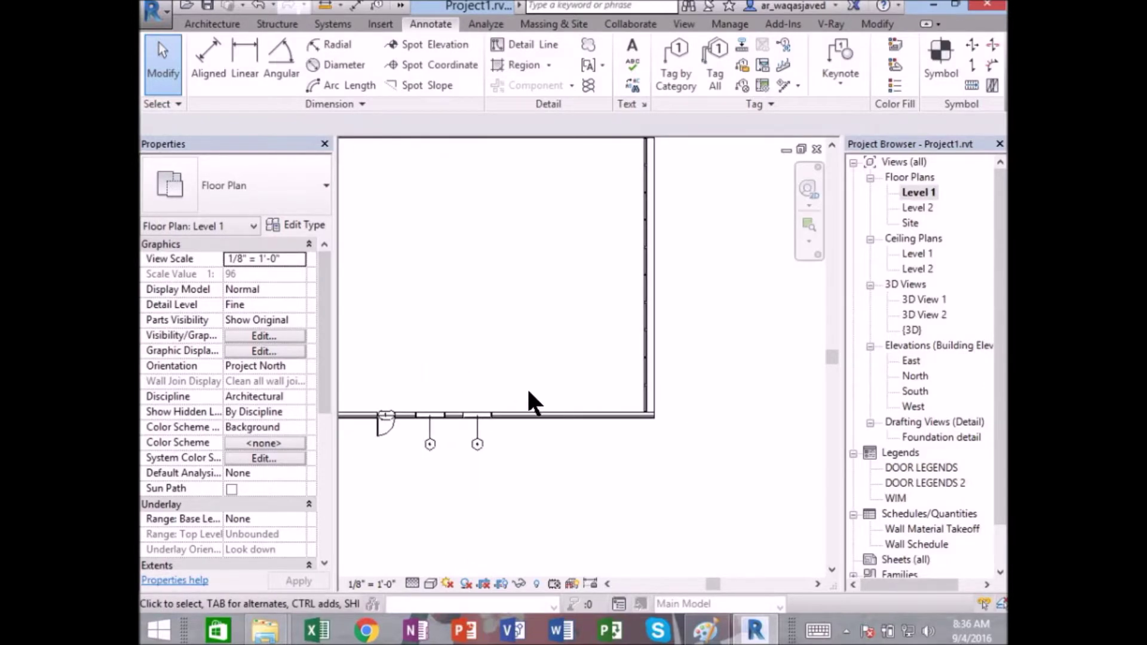
{"action": "left_click", "coordinate": [848, 84]}
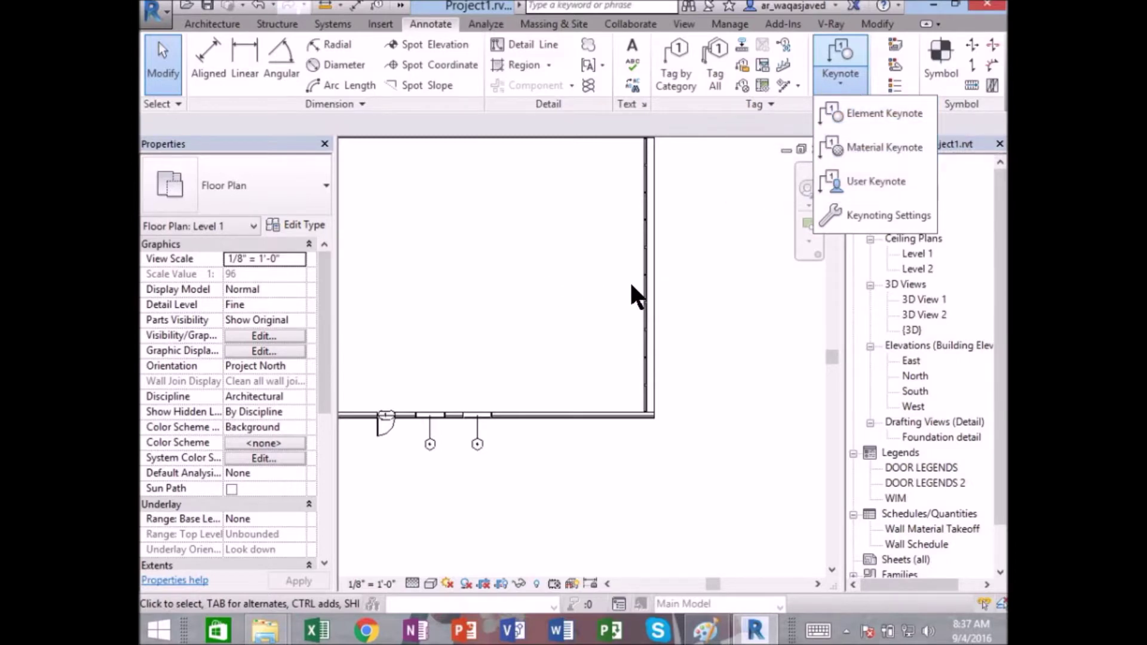
{"action": "left_click", "coordinate": [487, 323]}
{"action": "scroll", "coordinate": [412, 366], "scroll_direction": "down", "scroll_amount": 2}
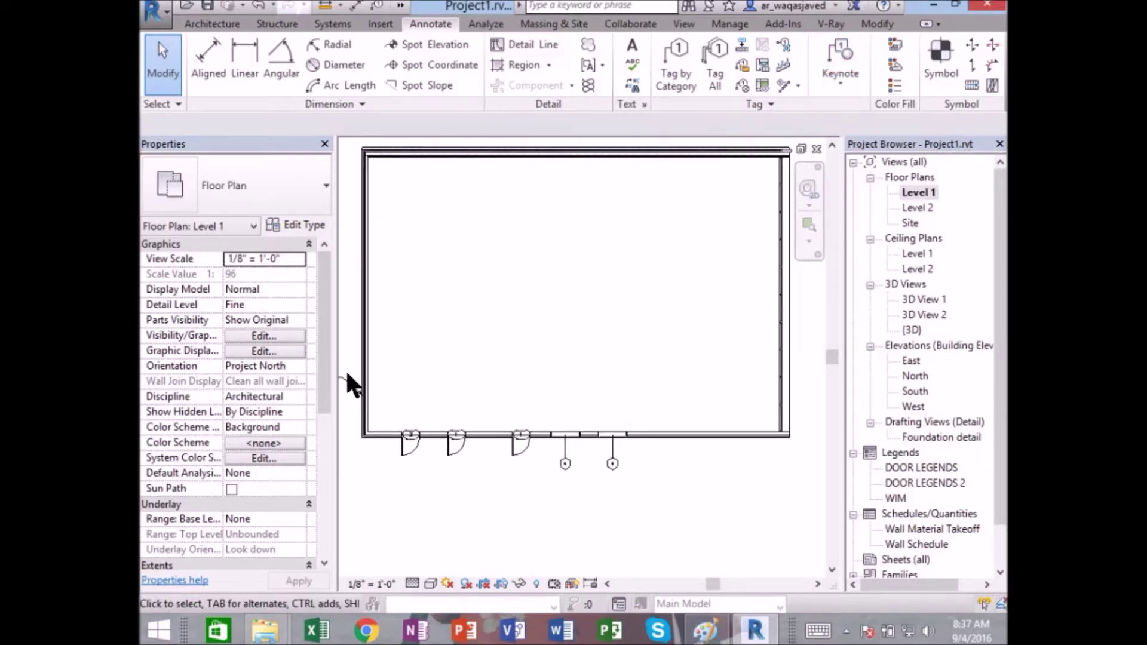
{"action": "scroll", "coordinate": [359, 419], "scroll_direction": "up", "scroll_amount": 5}
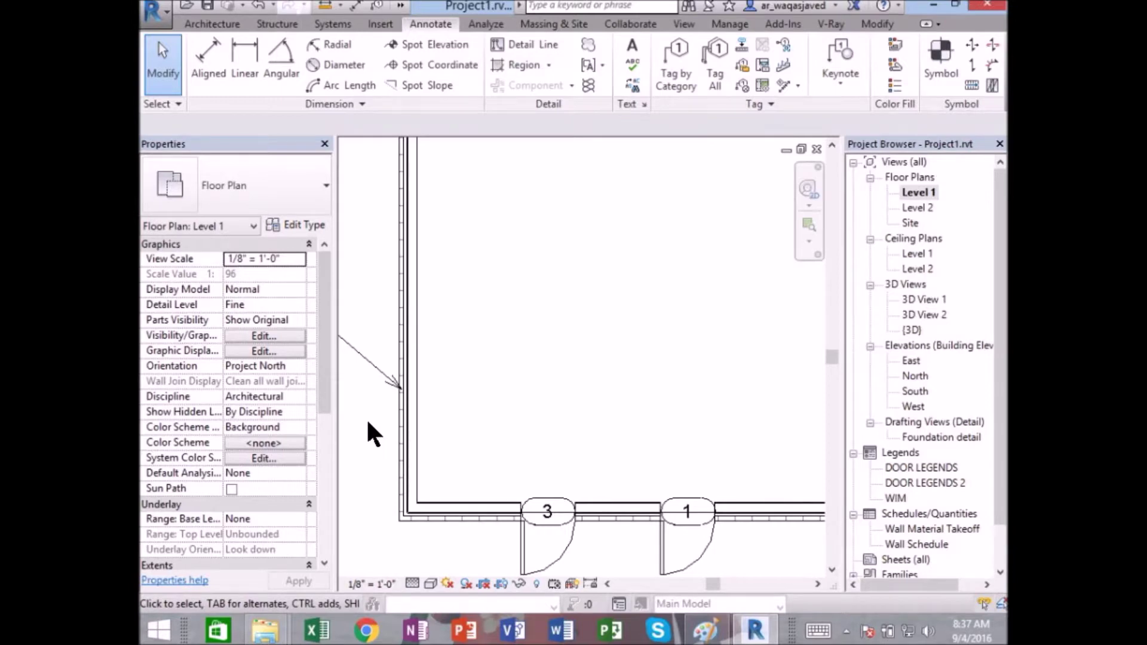
- Delete the 04 22 00.B18 wall keynote tag
{"action": "middle_click_drag", "start_coordinate": [367, 418], "coordinate": [471, 393]}
{"action": "scroll", "coordinate": [472, 394], "scroll_direction": "down", "scroll_amount": 1}
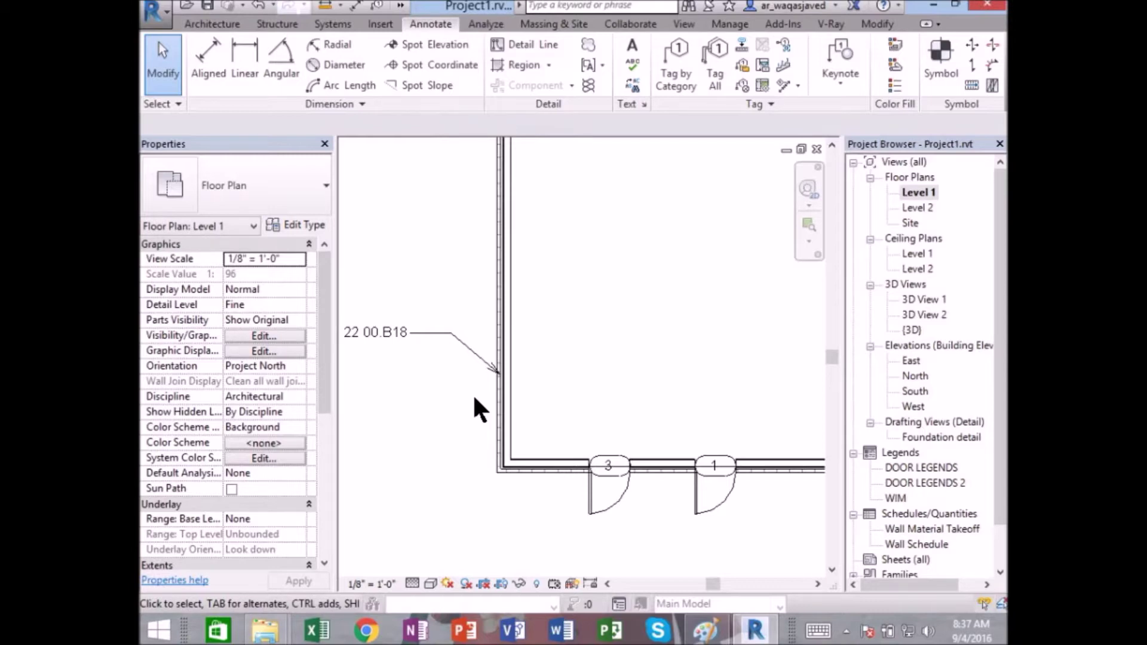
{"action": "left_click", "coordinate": [445, 333]}
{"action": "key", "text": "Delete"}
{"action": "left_click", "coordinate": [685, 27]}
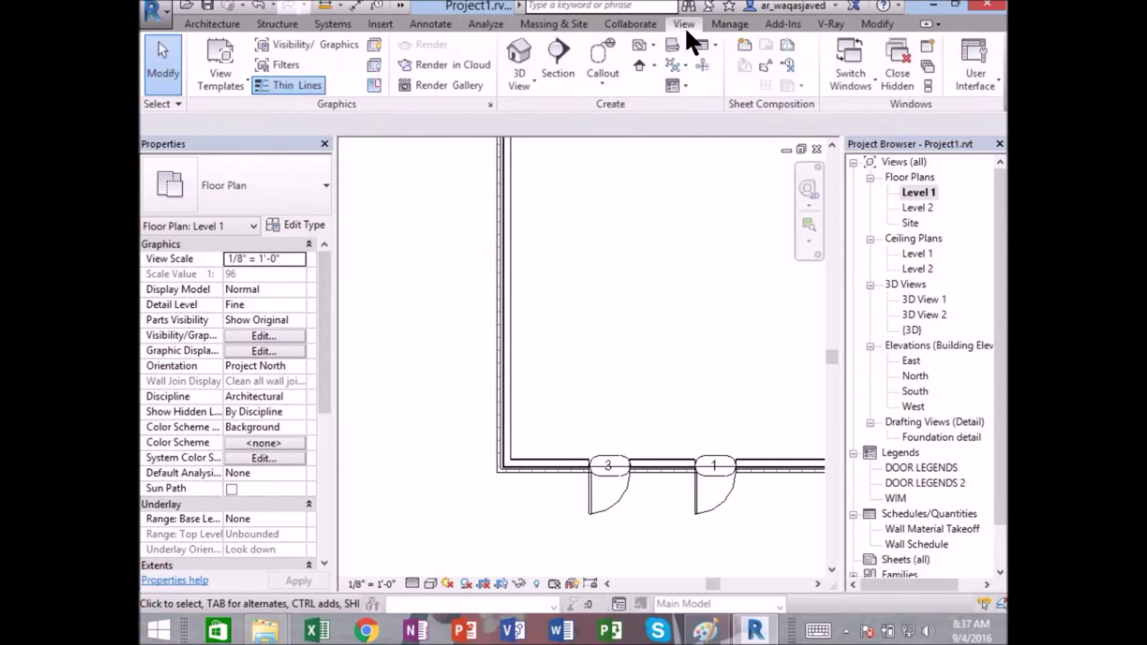
- Draw a horizontal section line across the room in the Level 1 plan
{"action": "left_click", "coordinate": [915, 390]}
{"action": "scroll", "coordinate": [724, 368], "scroll_direction": "down", "scroll_amount": 2}
{"action": "scroll", "coordinate": [726, 362], "scroll_direction": "down", "scroll_amount": 2}
{"action": "left_click", "coordinate": [558, 53]}
{"action": "left_click", "coordinate": [361, 376]}
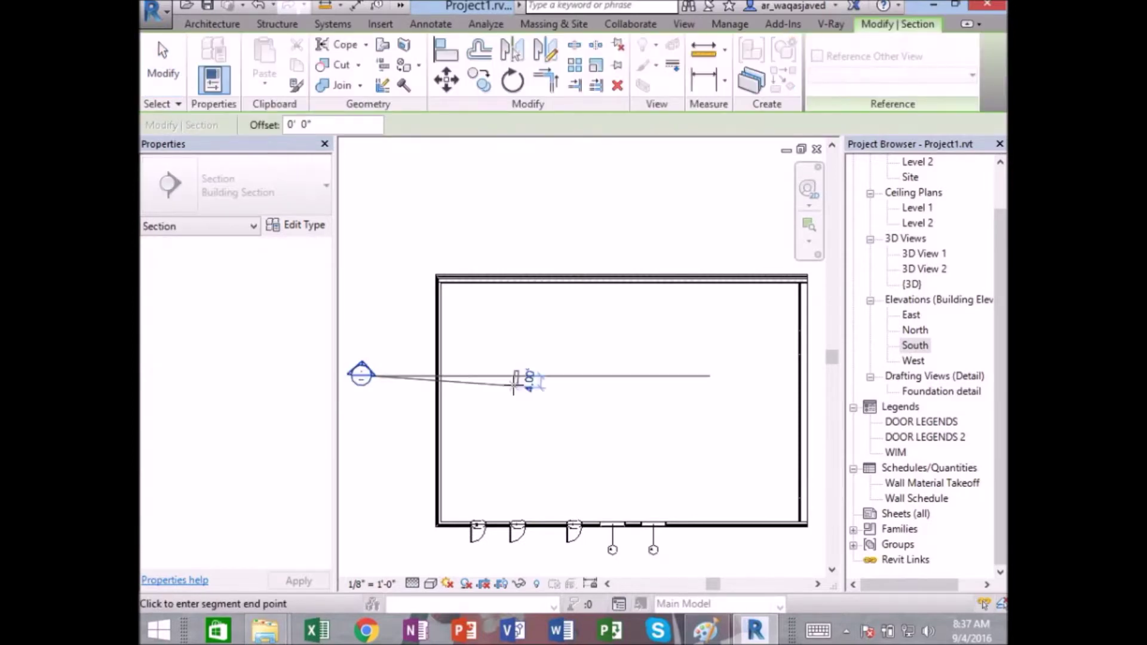
{"action": "scroll", "coordinate": [514, 388], "scroll_direction": "down", "scroll_amount": 2}
{"action": "left_click", "coordinate": [758, 376]}
{"action": "key", "text": "Escape"}
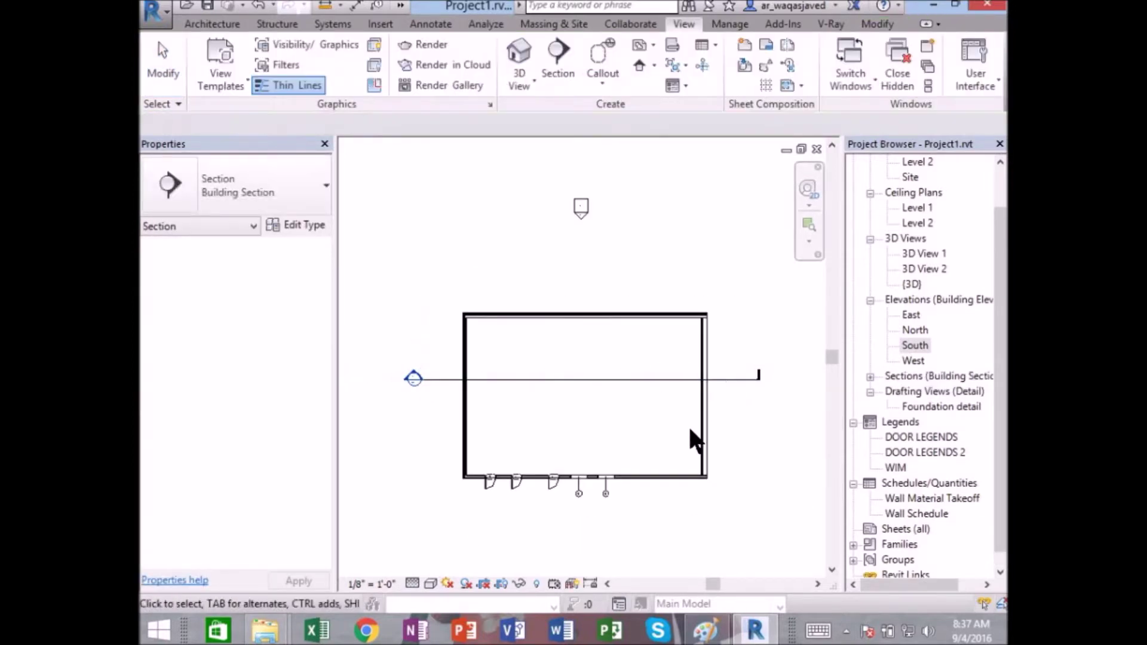
- Open the Section 1 view from the Project Browser and check the floor slab
{"action": "left_click", "coordinate": [906, 526]}
{"action": "left_click", "coordinate": [920, 407]}
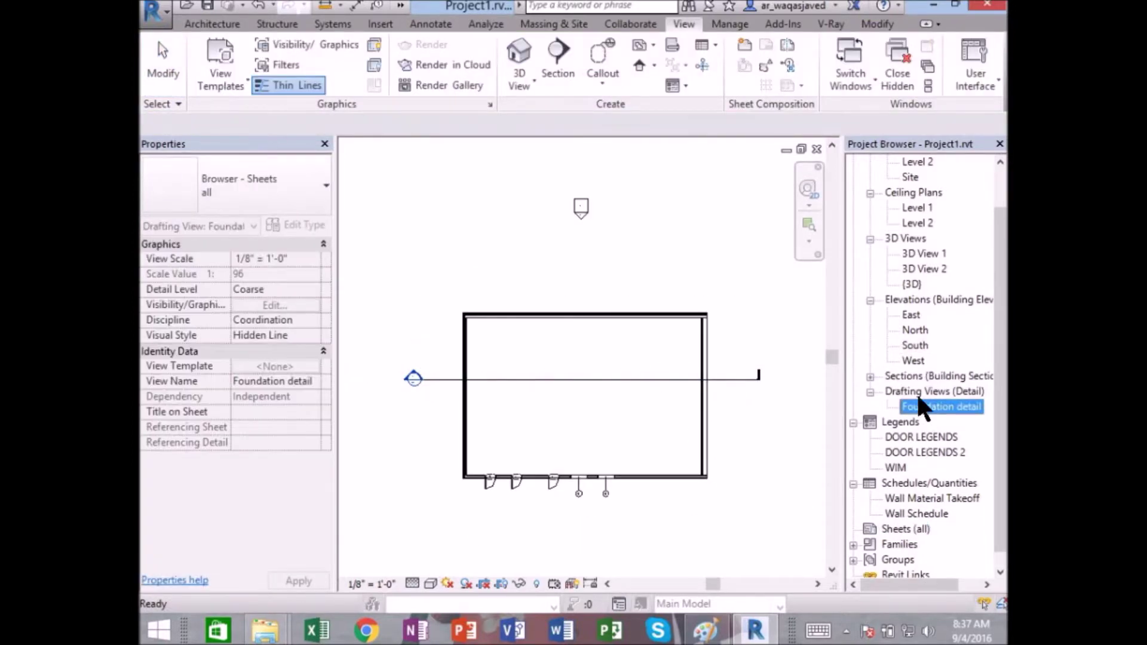
{"action": "left_click", "coordinate": [870, 376]}
{"action": "double_click", "coordinate": [922, 392]}
{"action": "scroll", "coordinate": [396, 455], "scroll_direction": "up", "scroll_amount": 2}
{"action": "scroll", "coordinate": [474, 354], "scroll_direction": "up", "scroll_amount": 3}
{"action": "left_click", "coordinate": [490, 335]}
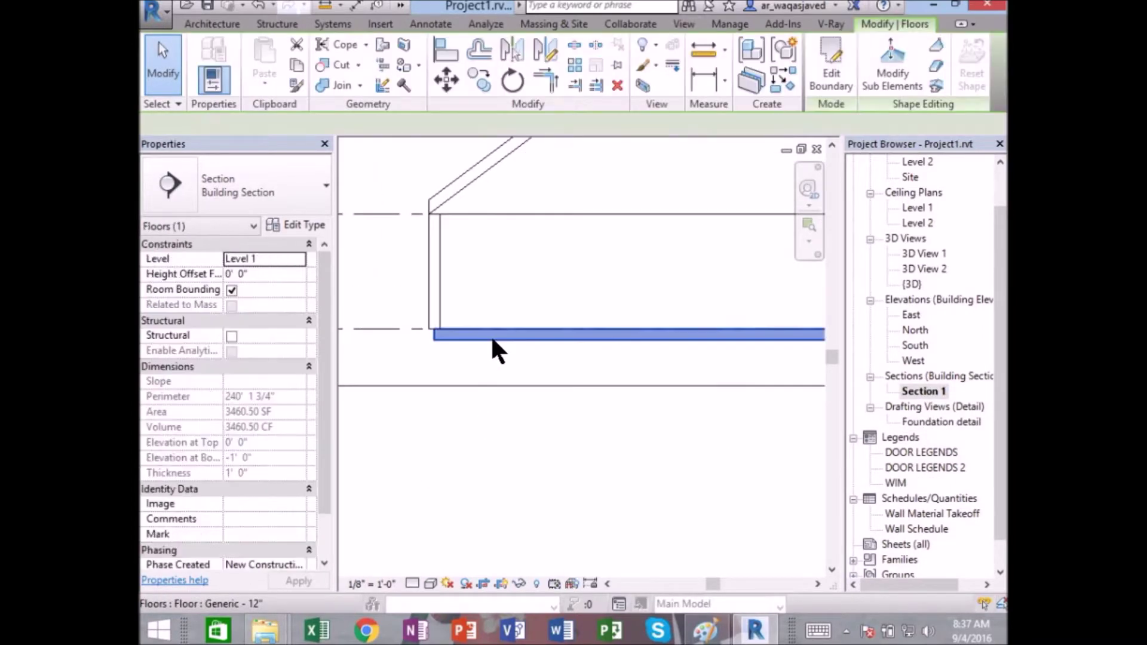
{"action": "left_click", "coordinate": [642, 278]}
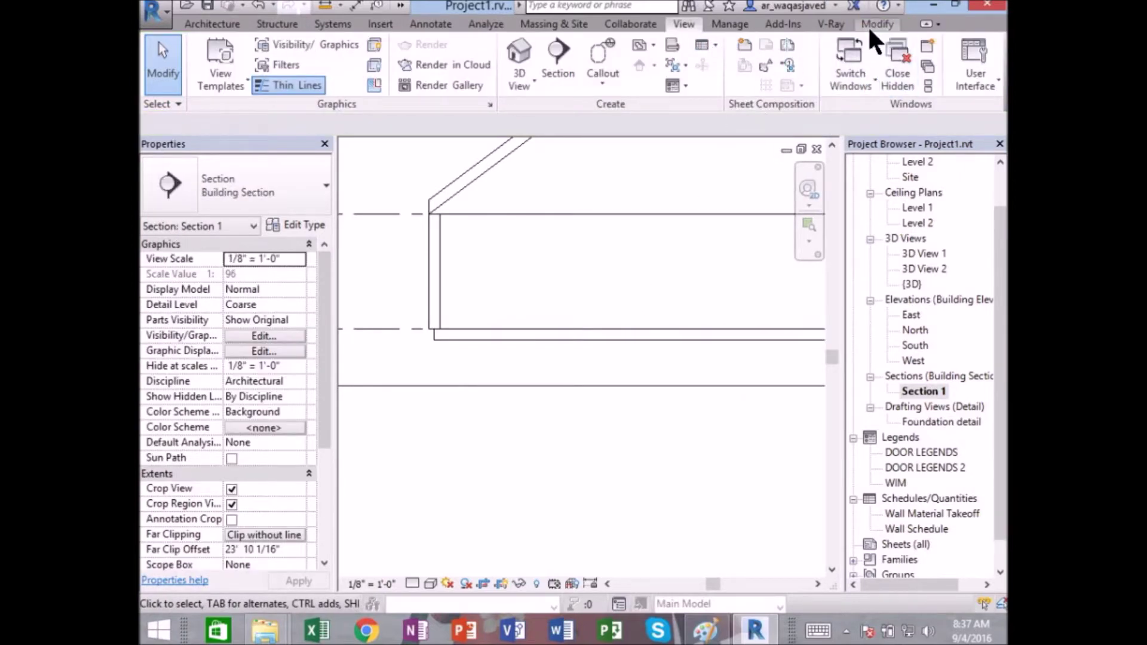
- Place an element keynote on the Section 1 floor slab with a leader bent below it
{"action": "left_click", "coordinate": [438, 25]}
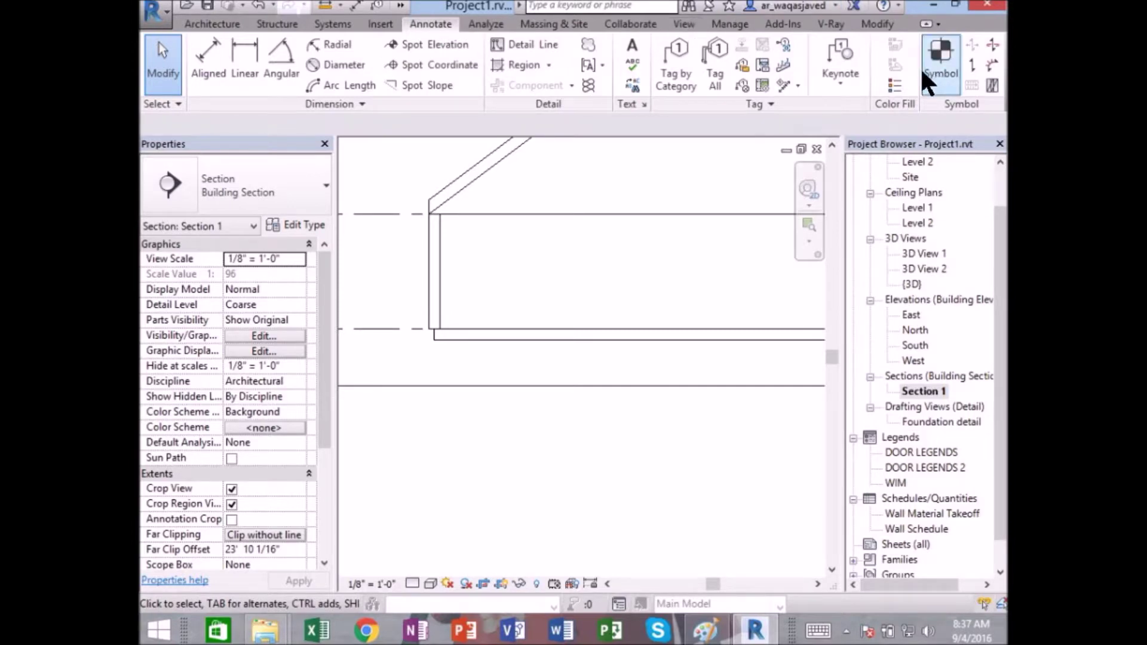
{"action": "left_click", "coordinate": [841, 76]}
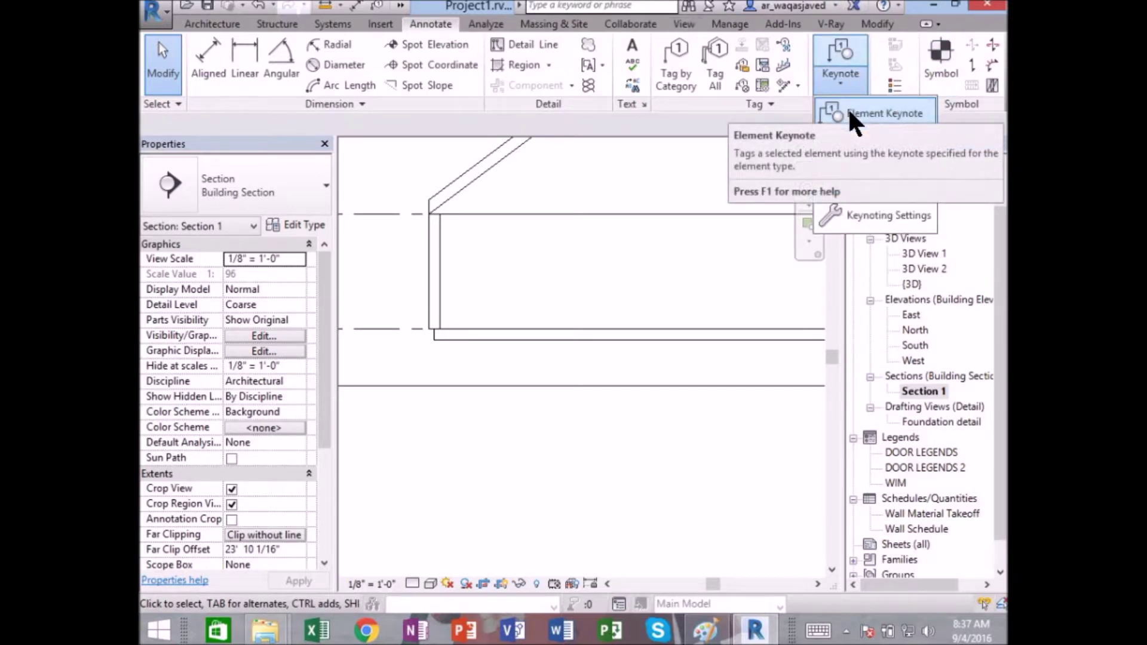
{"action": "left_click", "coordinate": [848, 111]}
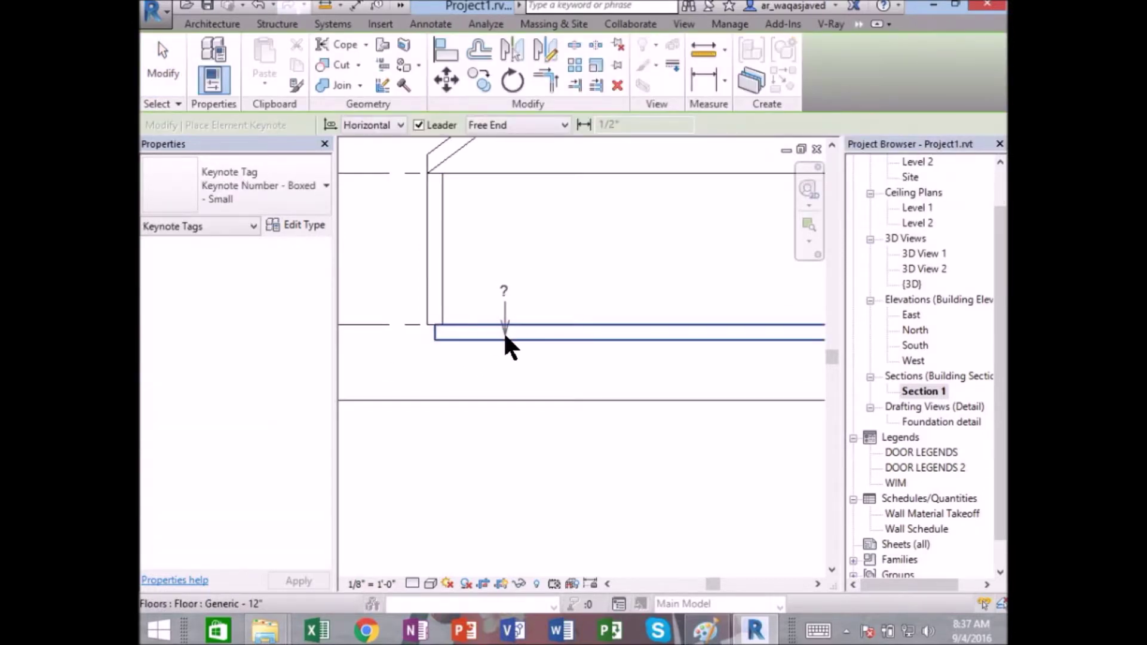
{"action": "left_click", "coordinate": [545, 336]}
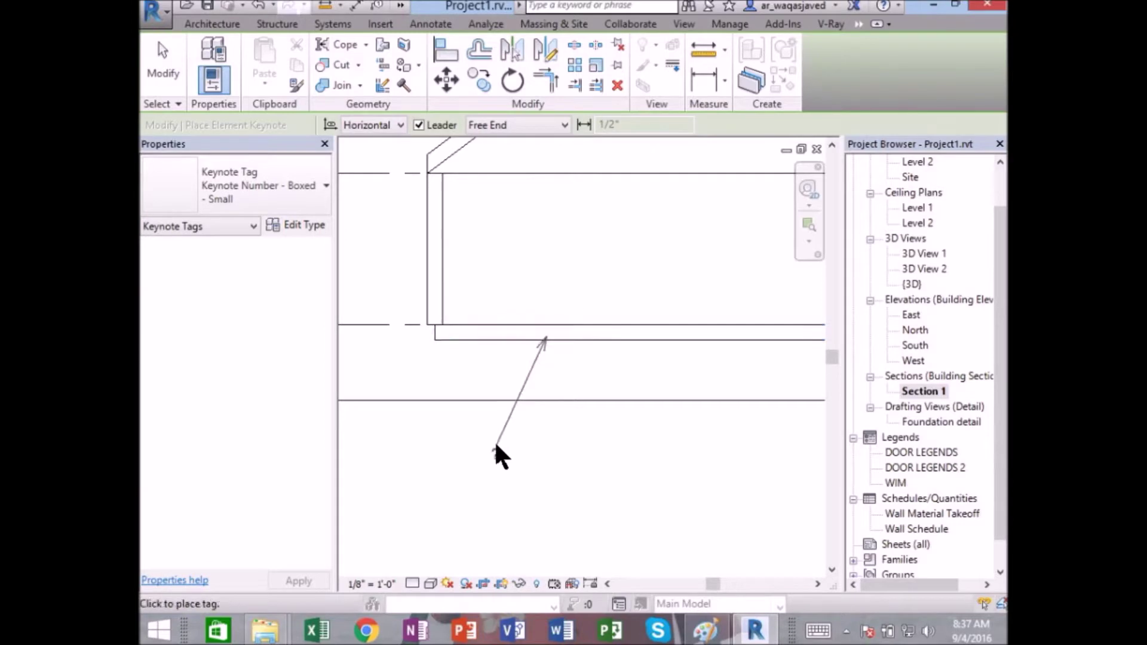
{"action": "left_click", "coordinate": [546, 436]}
{"action": "left_click", "coordinate": [477, 440]}
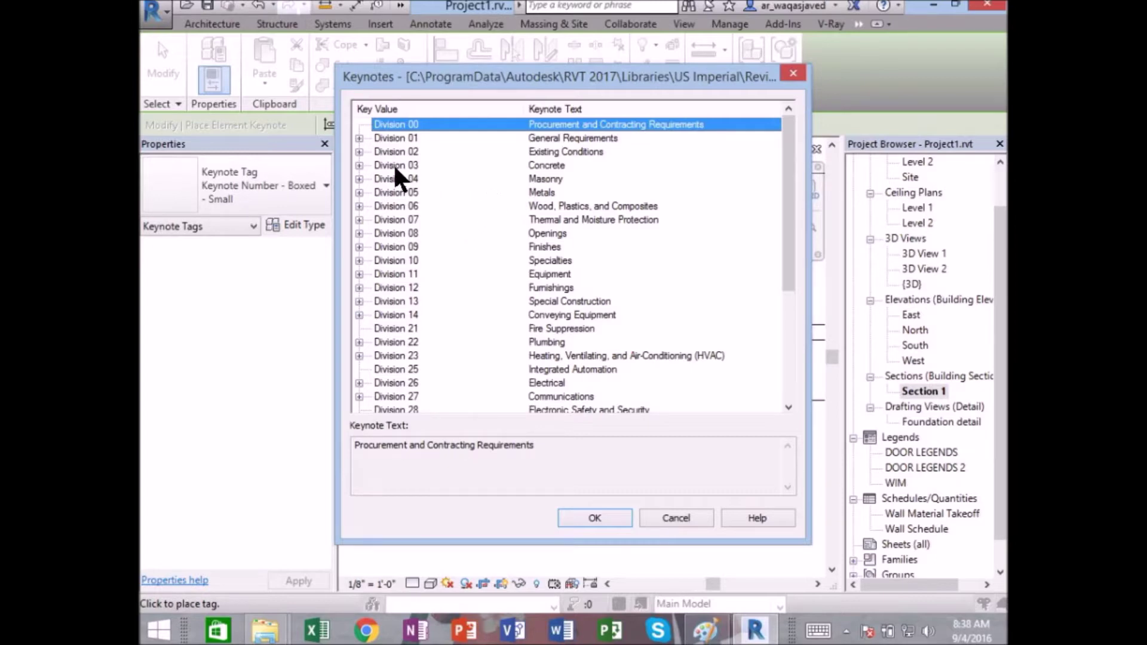
- Expand Division 03 Concrete down to the 03 31 00 Structural Concrete keynotes
{"action": "left_click", "coordinate": [359, 165]}
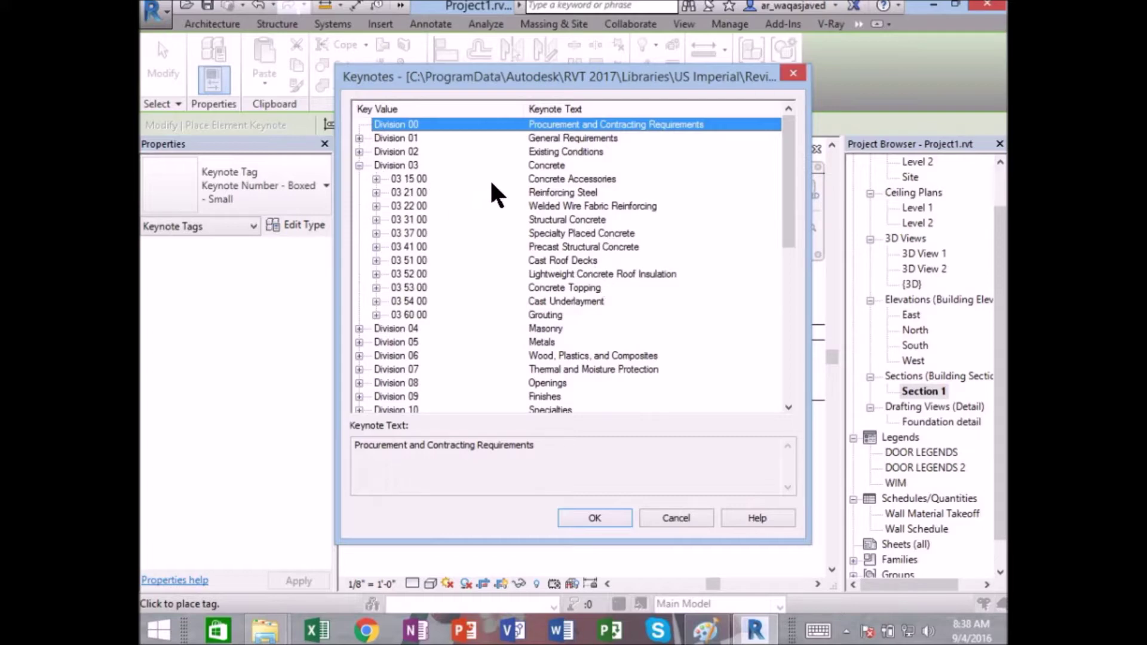
{"action": "left_click", "coordinate": [572, 179]}
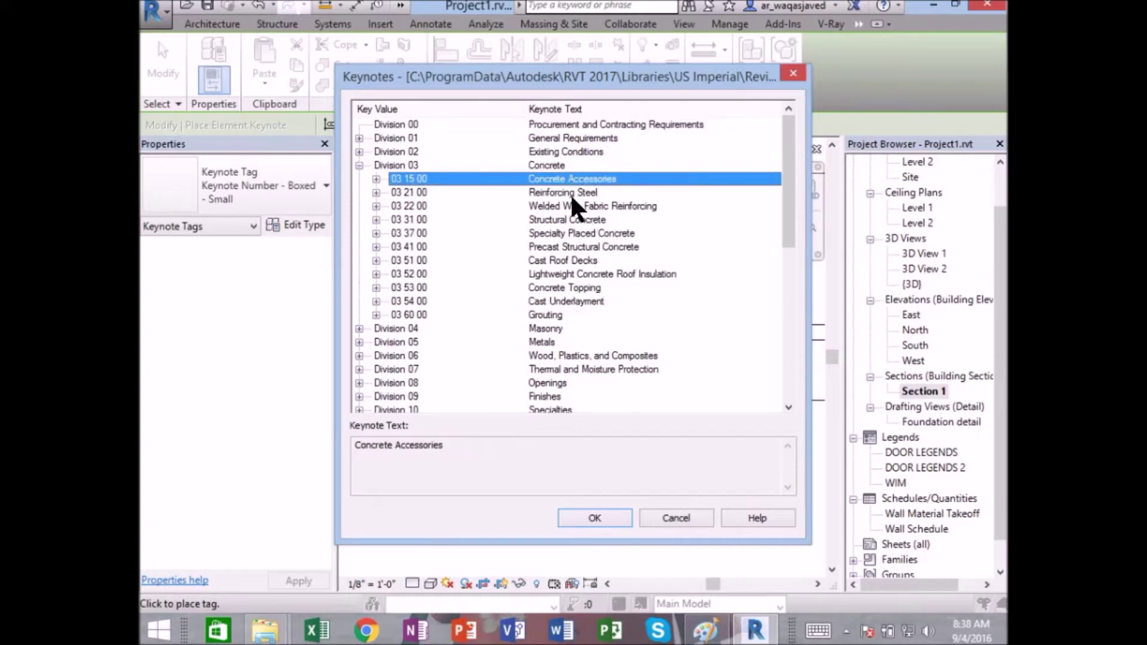
{"action": "left_click", "coordinate": [570, 193]}
{"action": "left_click", "coordinate": [586, 221]}
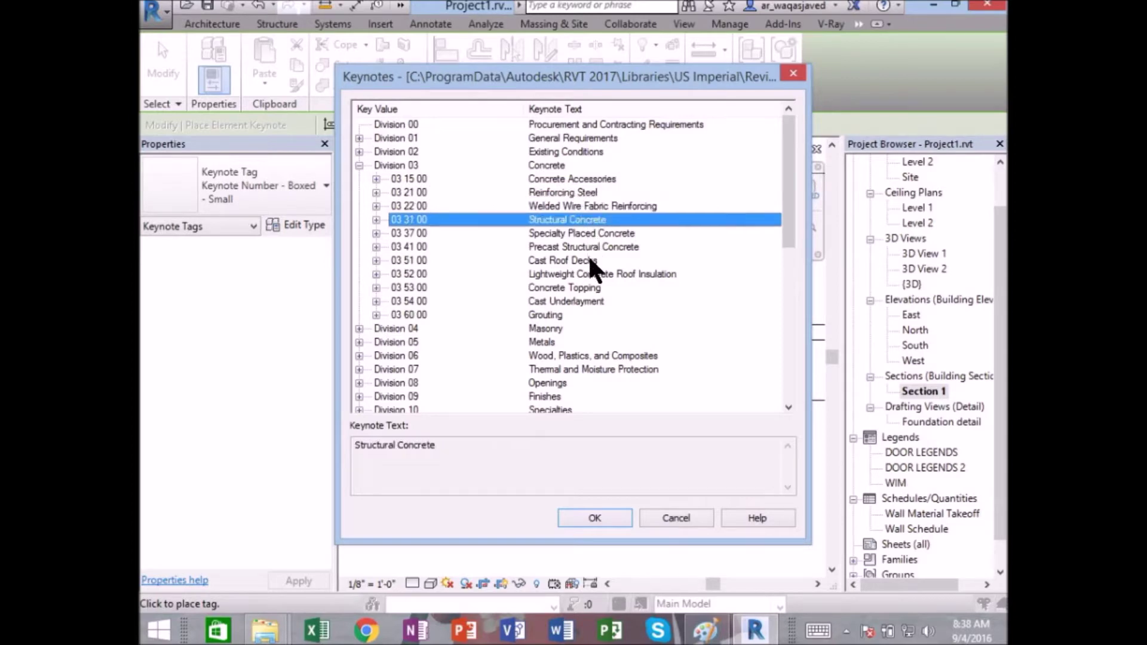
{"action": "left_click", "coordinate": [374, 220]}
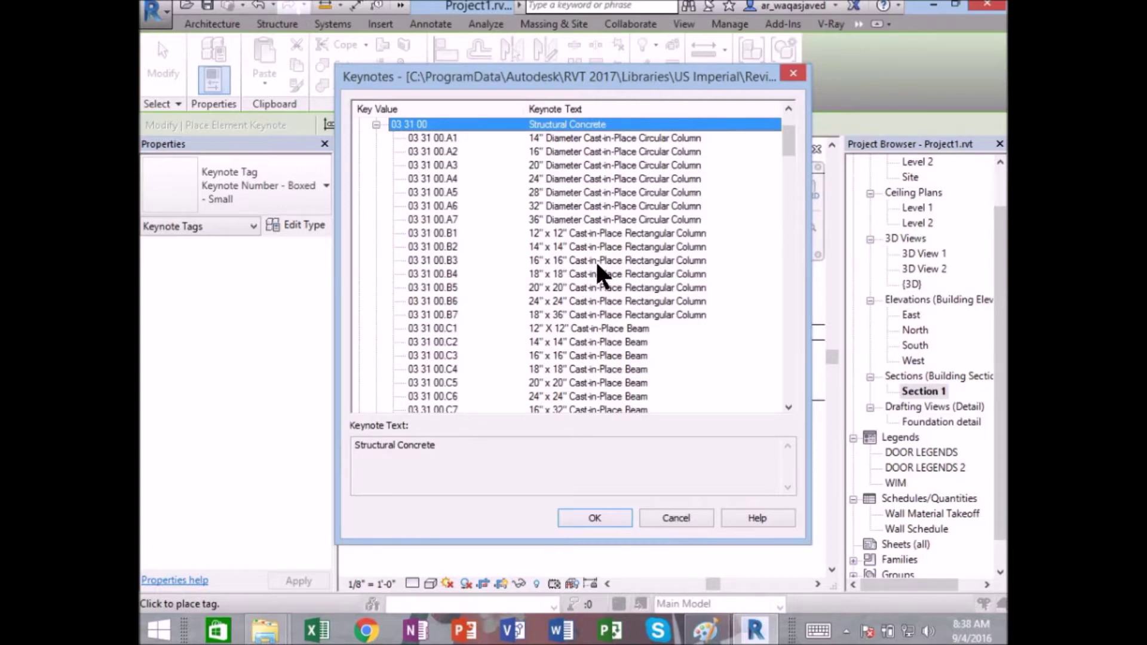
{"action": "left_click", "coordinate": [614, 234]}
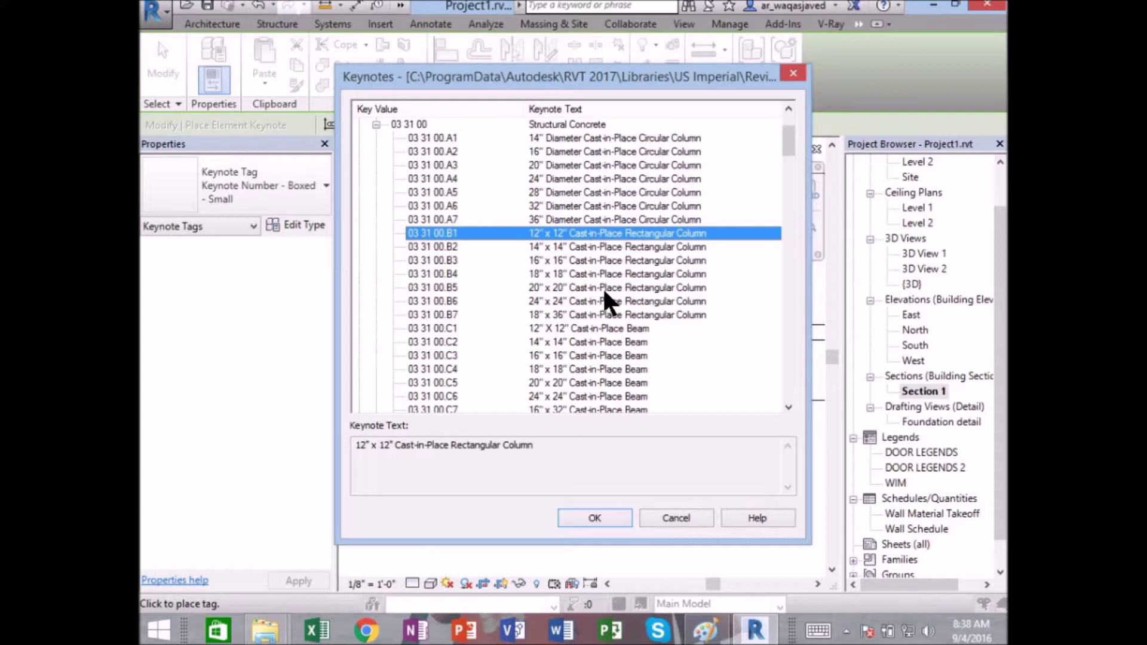
{"action": "left_click", "coordinate": [603, 328]}
- Choose 03 31 00.E3, Deepset 10 x 16 One-Way Floor Joist System, and confirm
{"action": "scroll", "coordinate": [622, 342], "scroll_direction": "down", "scroll_amount": 1}
{"action": "scroll", "coordinate": [622, 342], "scroll_direction": "down", "scroll_amount": 2}
{"action": "scroll", "coordinate": [494, 350], "scroll_direction": "down", "scroll_amount": 1}
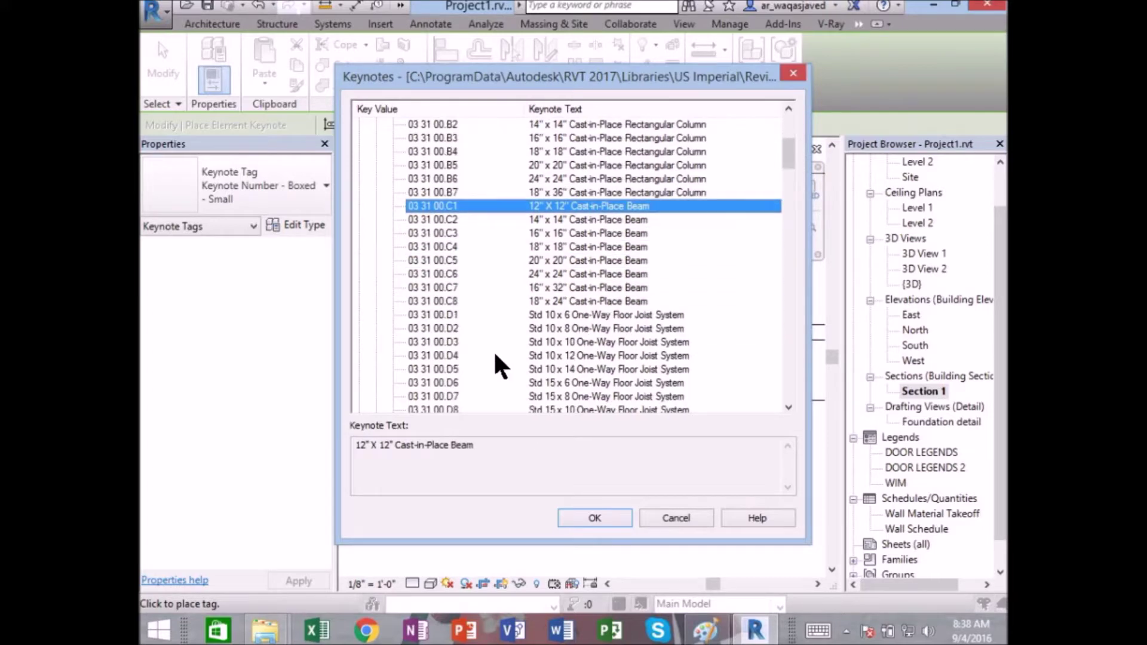
{"action": "scroll", "coordinate": [494, 350], "scroll_direction": "down", "scroll_amount": 1}
{"action": "scroll", "coordinate": [494, 350], "scroll_direction": "down", "scroll_amount": 2}
{"action": "scroll", "coordinate": [493, 349], "scroll_direction": "down", "scroll_amount": 2}
{"action": "scroll", "coordinate": [493, 347], "scroll_direction": "down", "scroll_amount": 2}
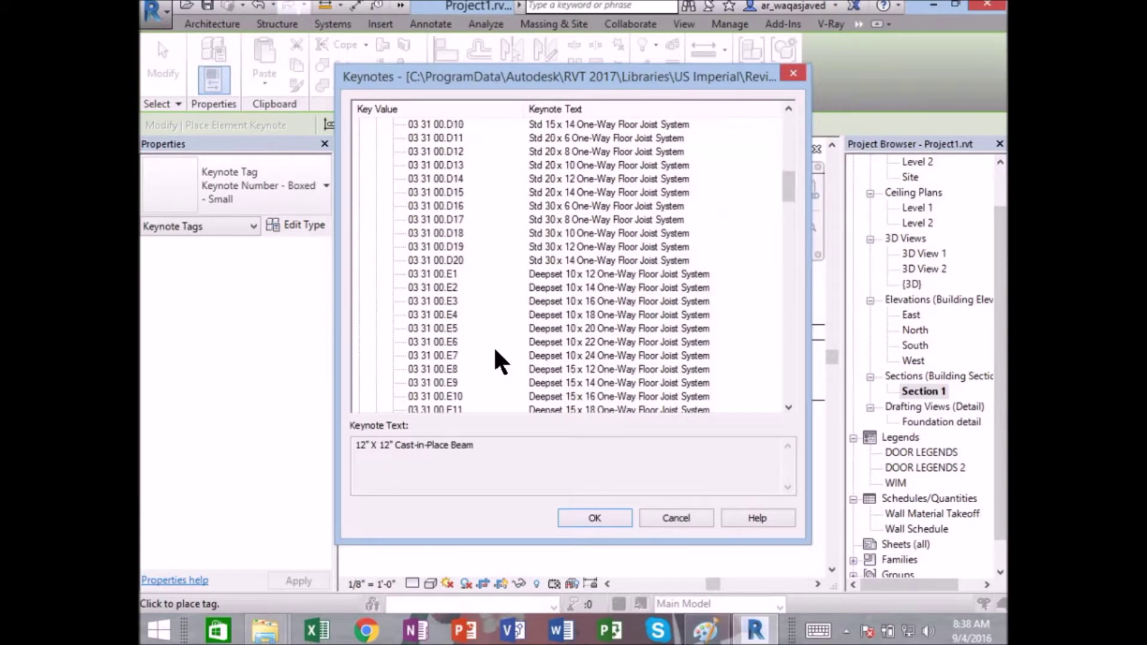
{"action": "left_click", "coordinate": [623, 275]}
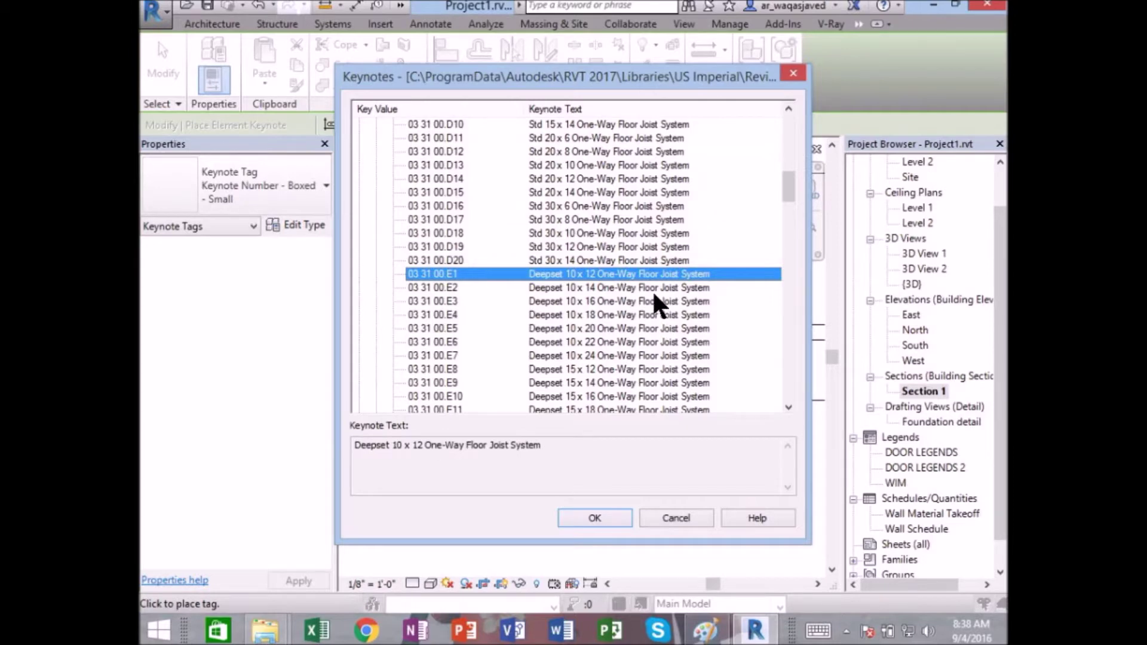
{"action": "left_click", "coordinate": [653, 287]}
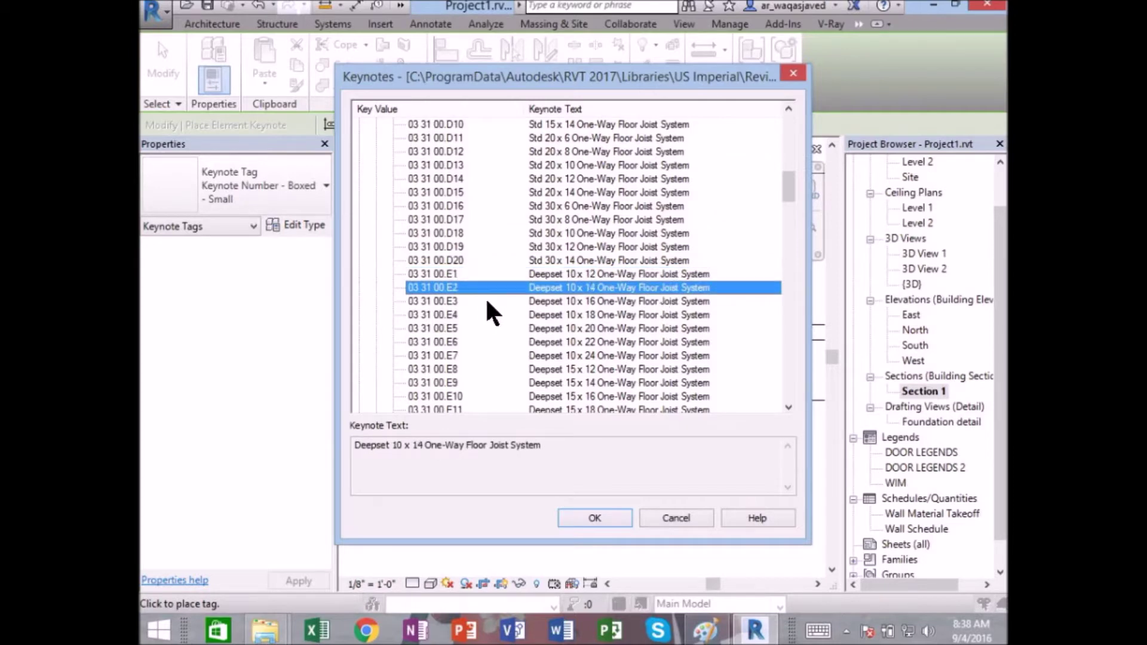
{"action": "left_click", "coordinate": [423, 301]}
{"action": "scroll", "coordinate": [423, 320], "scroll_direction": "down", "scroll_amount": 1}
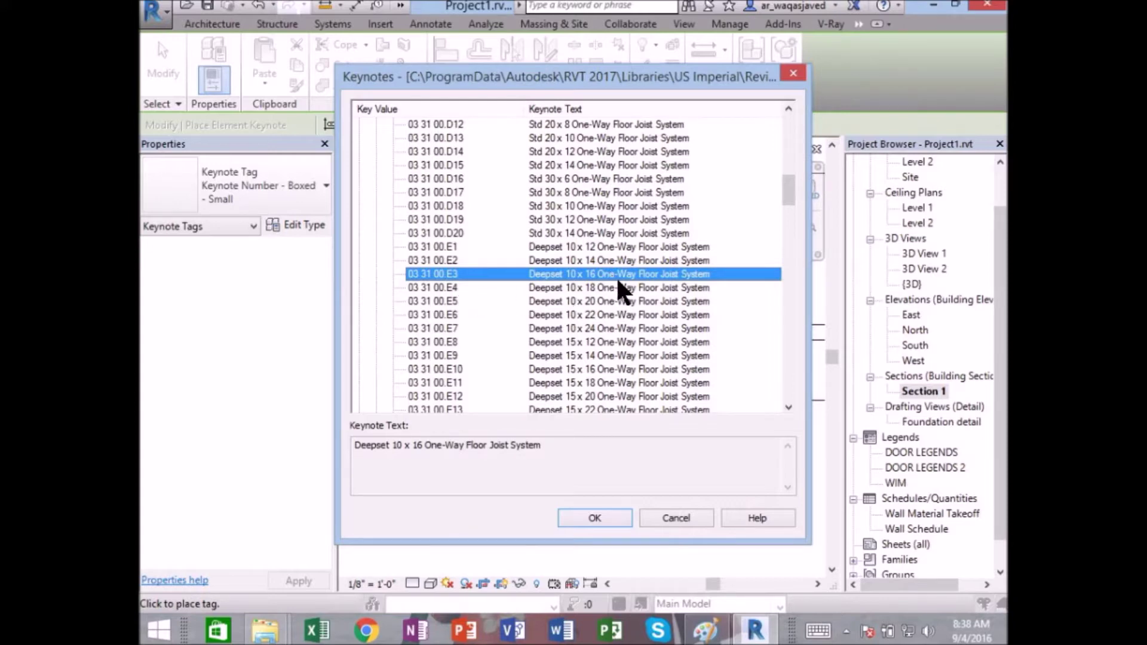
{"action": "left_click", "coordinate": [638, 301]}
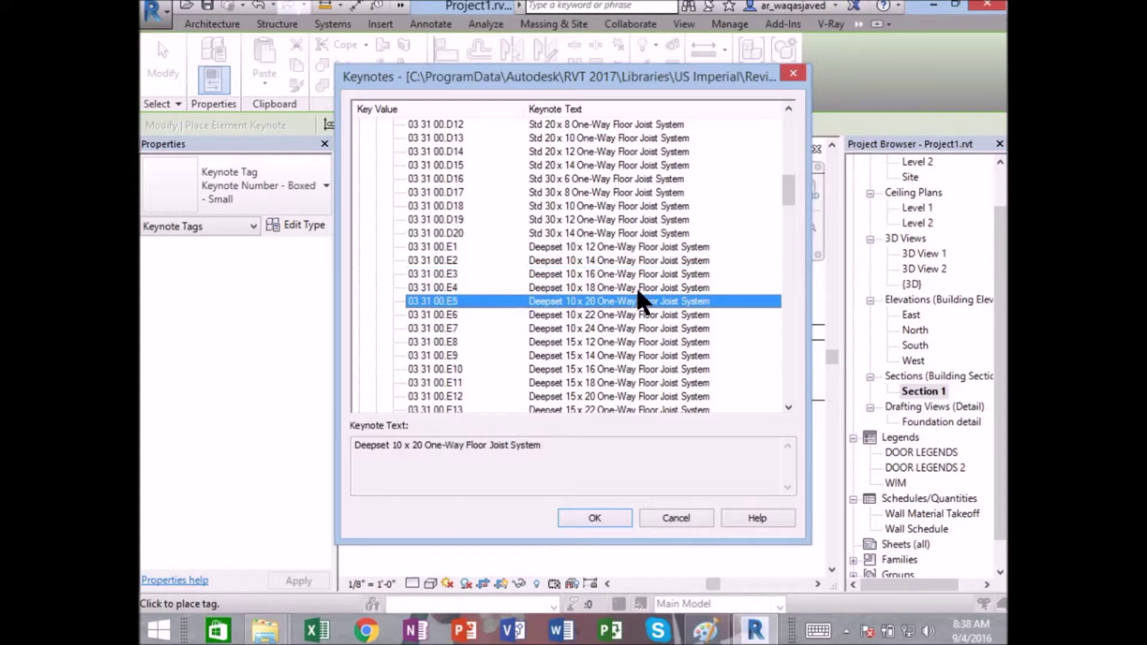
{"action": "left_click", "coordinate": [635, 274]}
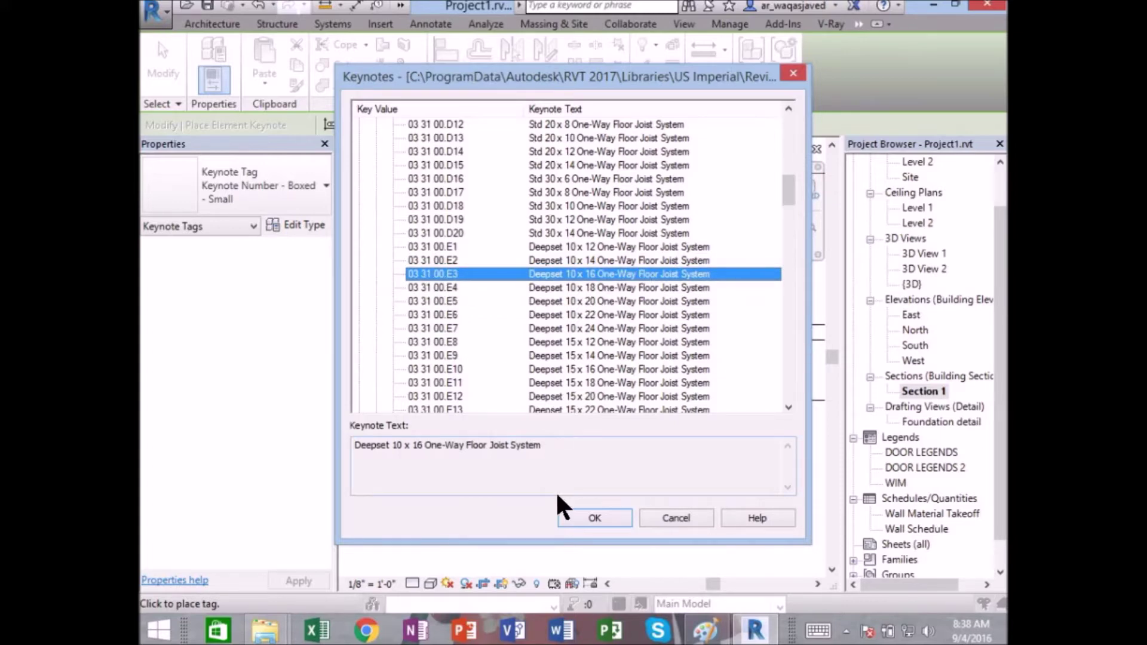
{"action": "left_click", "coordinate": [583, 517]}
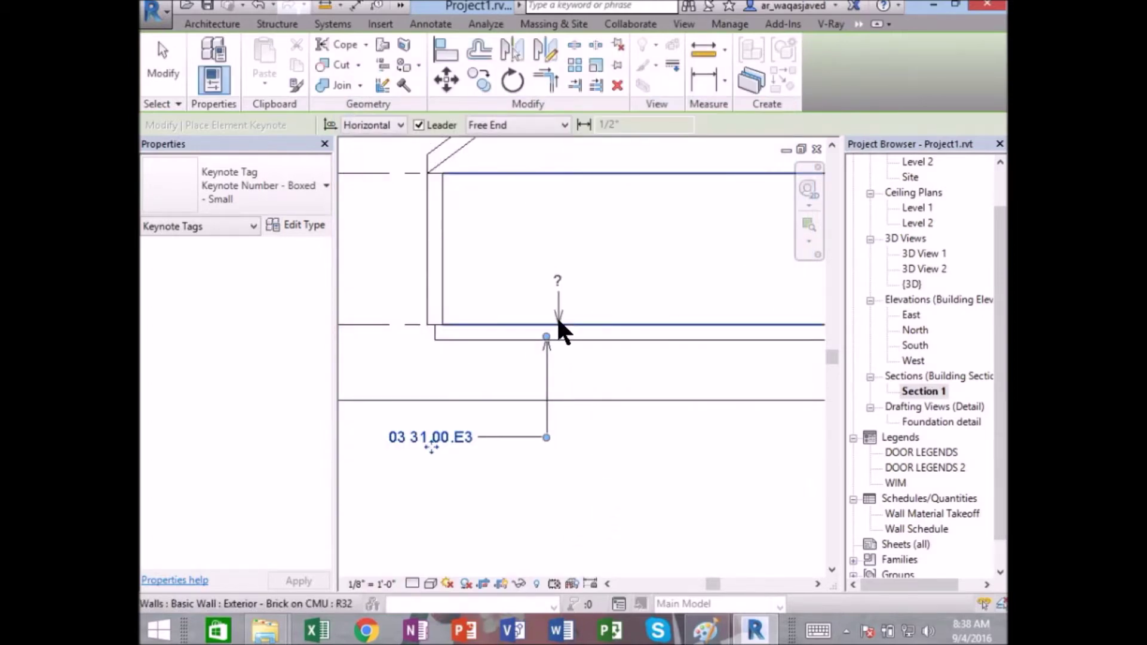
- Exit the keynote tool and zoom out to see the 03 31 00.E3 slab tag
{"action": "key", "text": "Escape"}
{"action": "key", "text": "Escape"}
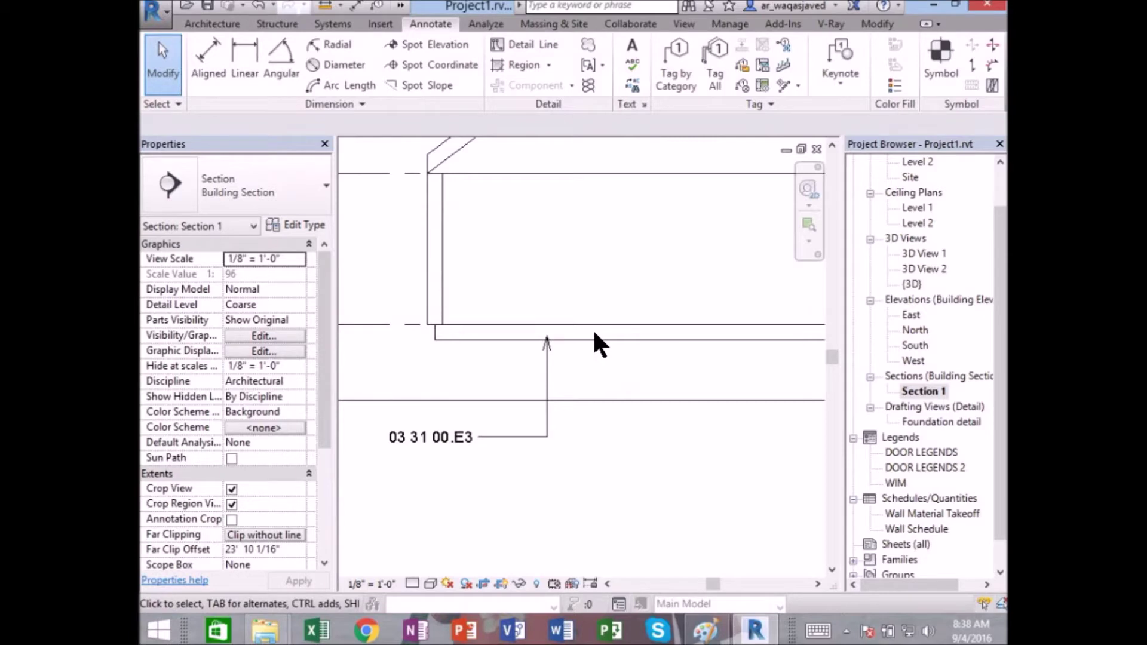
{"action": "scroll", "coordinate": [594, 333], "scroll_direction": "down", "scroll_amount": 2}
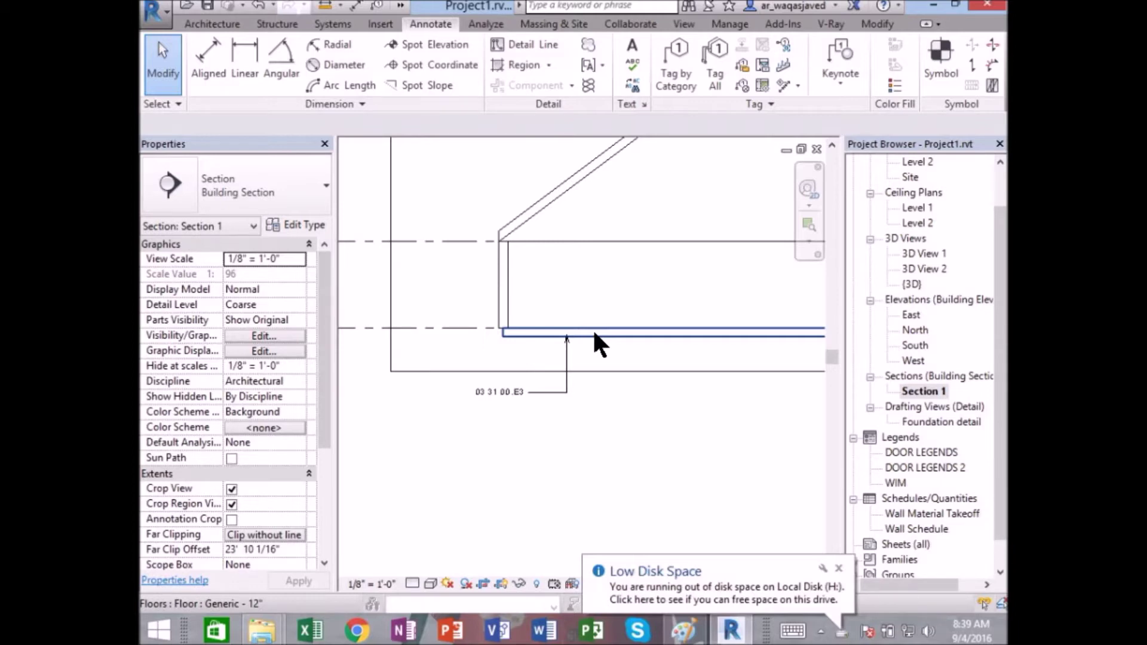
- Set Section 1's detail level to Fine to show the wall layers
{"action": "left_click", "coordinate": [412, 584]}
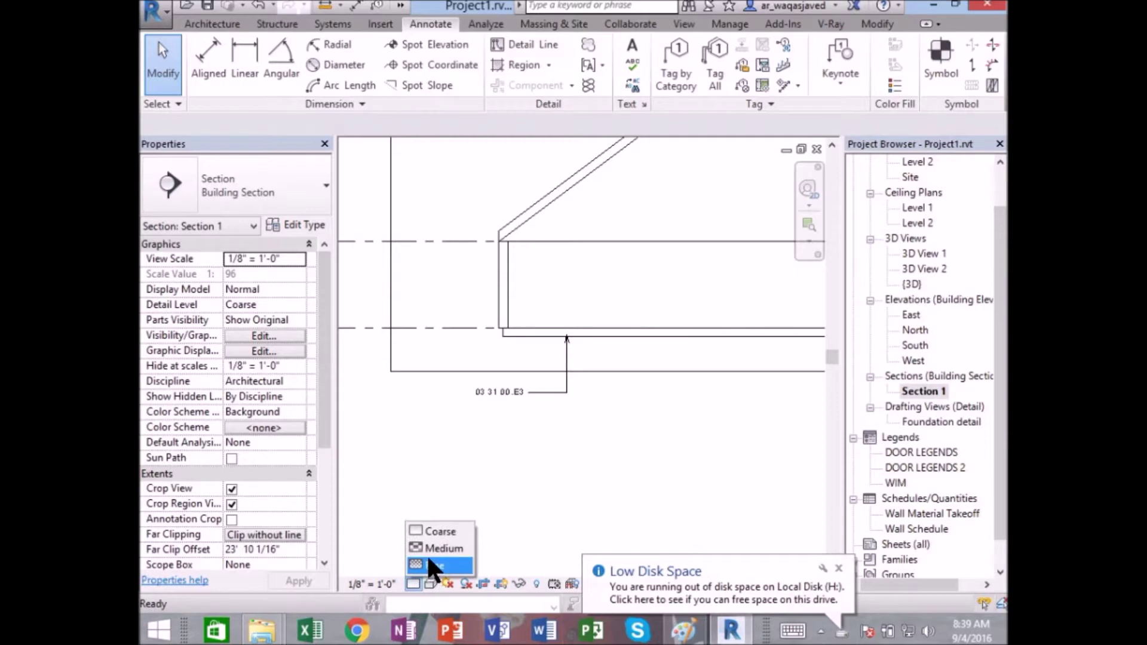
{"action": "left_click", "coordinate": [428, 559]}
{"action": "scroll", "coordinate": [523, 239], "scroll_direction": "up", "scroll_amount": 5}
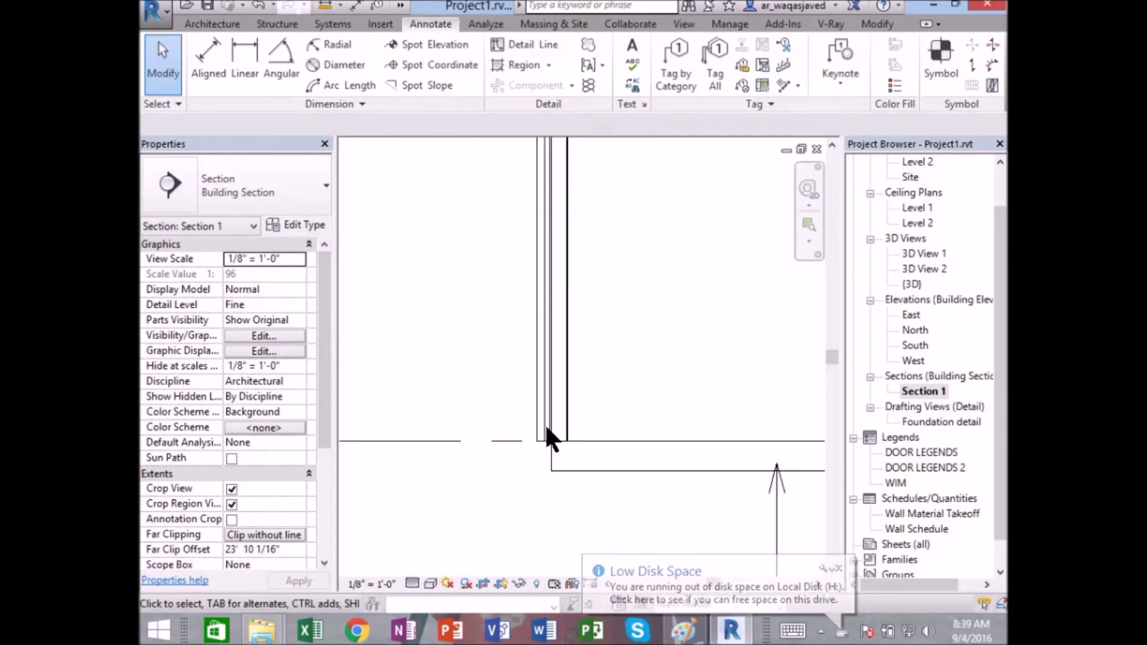
- Start placing a User Keynote and pan to the EIFS exterior wall
{"action": "left_click", "coordinate": [837, 90]}
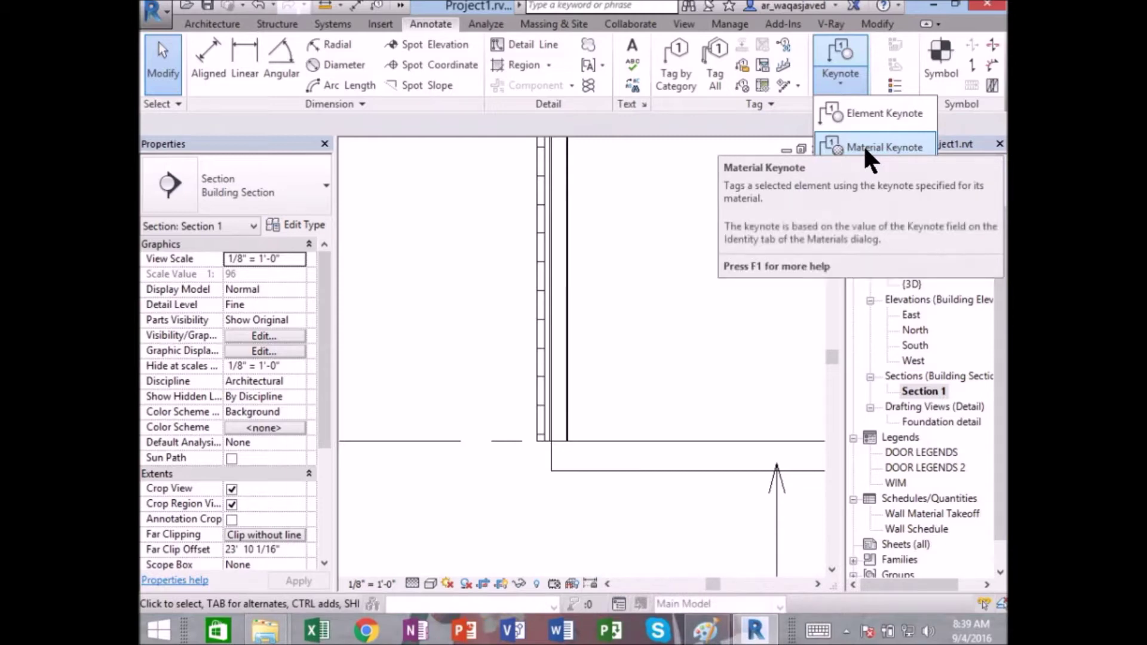
{"action": "left_click", "coordinate": [848, 178]}
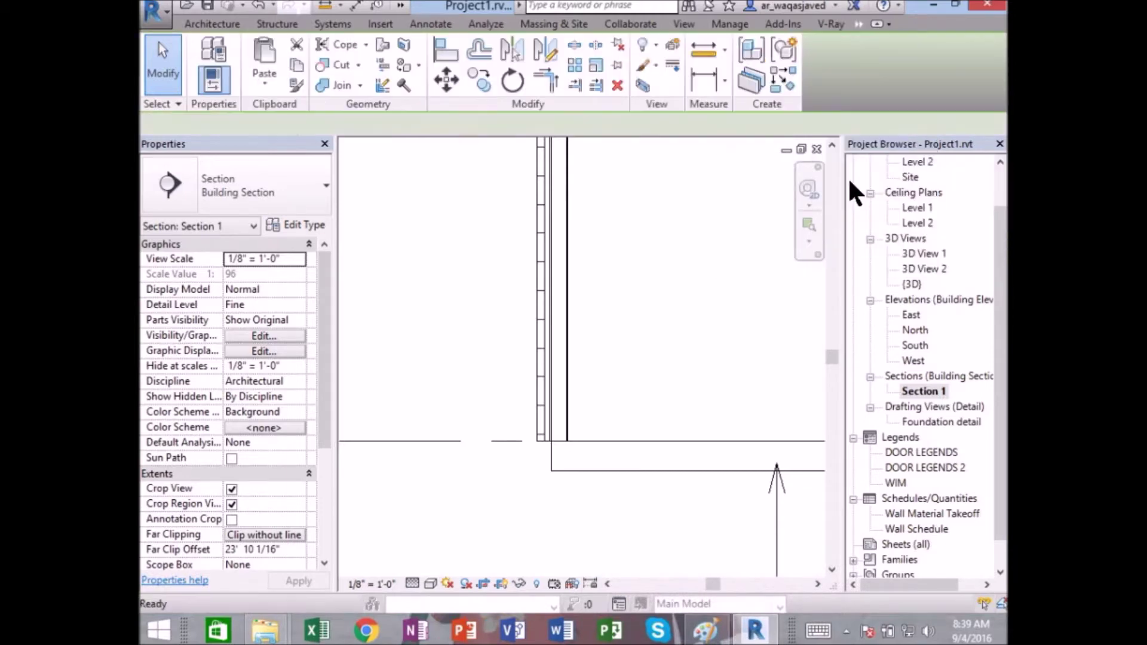
{"action": "scroll", "coordinate": [501, 346], "scroll_direction": "up", "scroll_amount": 2}
{"action": "middle_click_drag", "start_coordinate": [501, 347], "coordinate": [648, 362]}
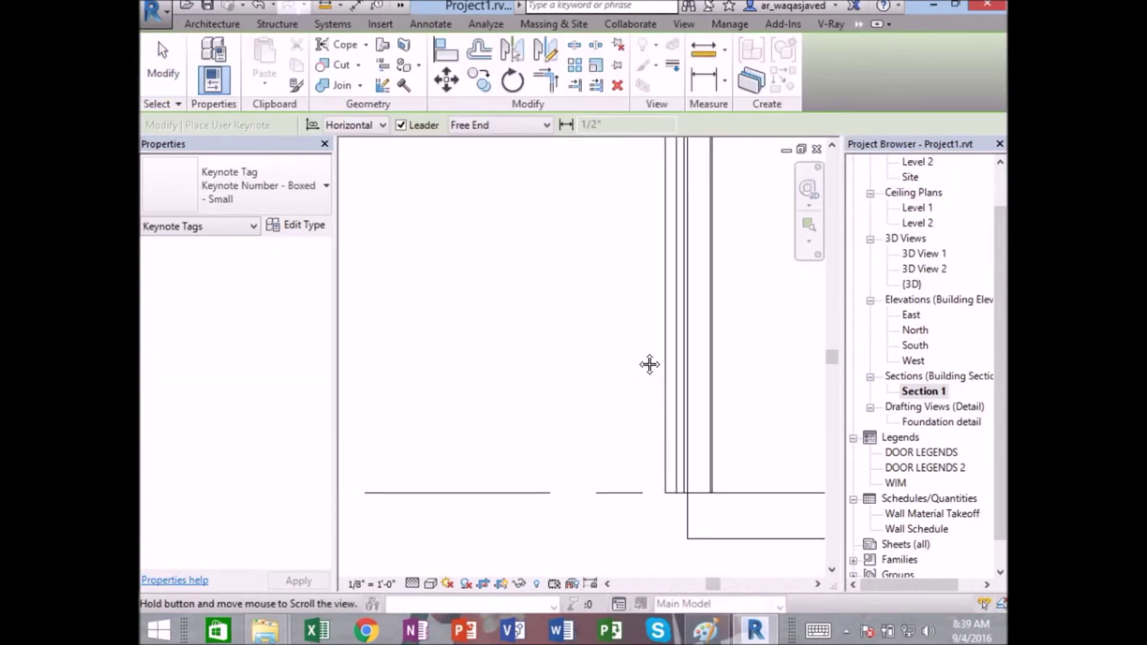
- Tag the wall with a trial 07 26 00.A1 Moisture Barrier keynote
{"action": "left_click", "coordinate": [667, 309]}
{"action": "left_click", "coordinate": [531, 296]}
{"action": "left_click", "coordinate": [458, 218]}
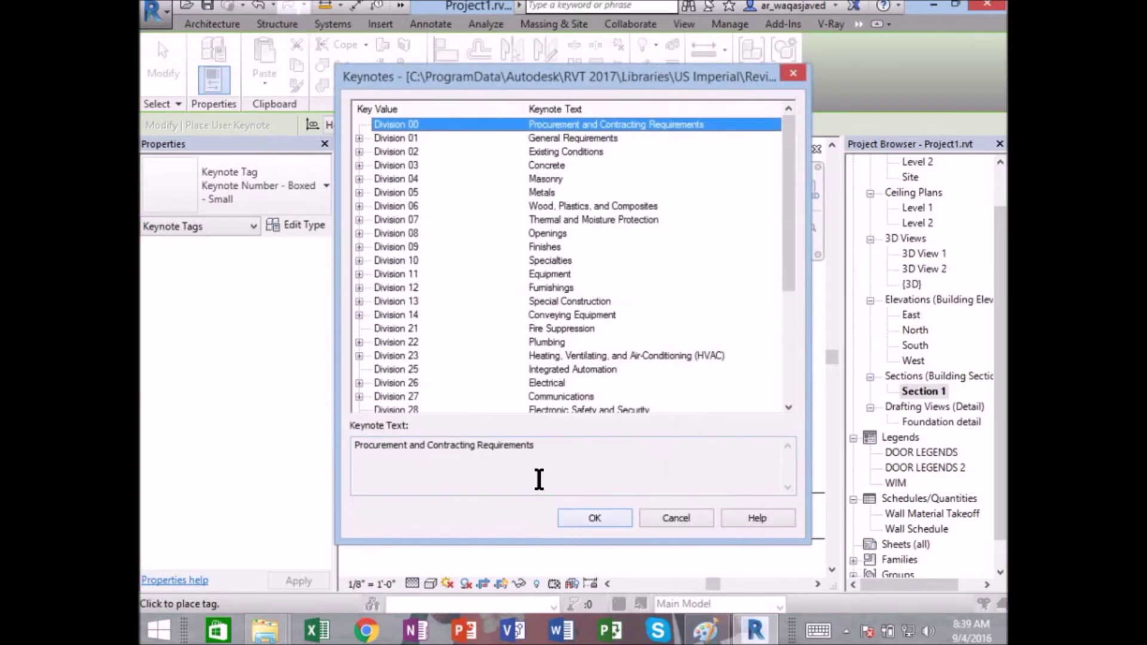
{"action": "left_click", "coordinate": [381, 222]}
{"action": "left_click", "coordinate": [531, 220]}
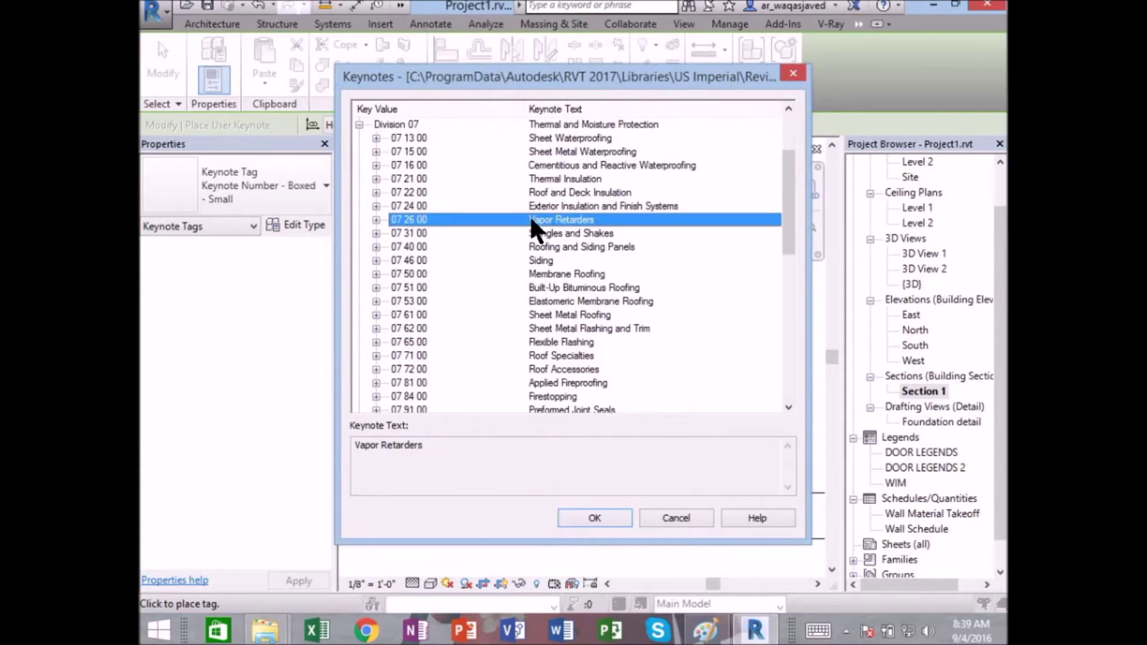
{"action": "left_click", "coordinate": [376, 219]}
{"action": "left_click", "coordinate": [529, 233]}
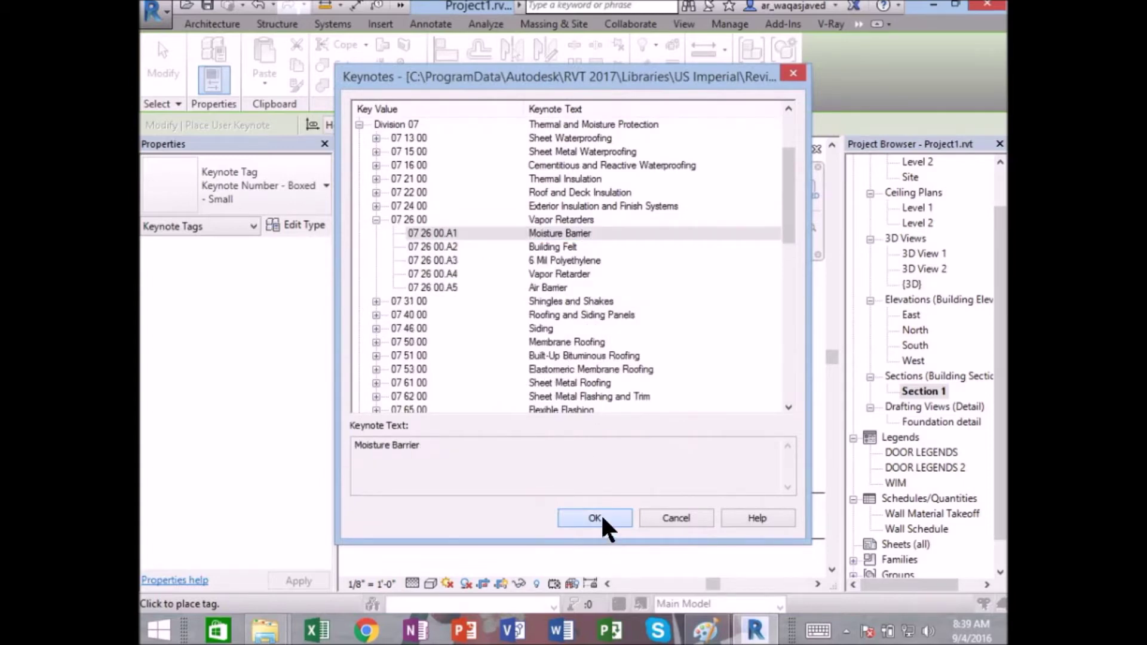
{"action": "left_click", "coordinate": [597, 516]}
{"action": "scroll", "coordinate": [612, 427], "scroll_direction": "down", "scroll_amount": 2}
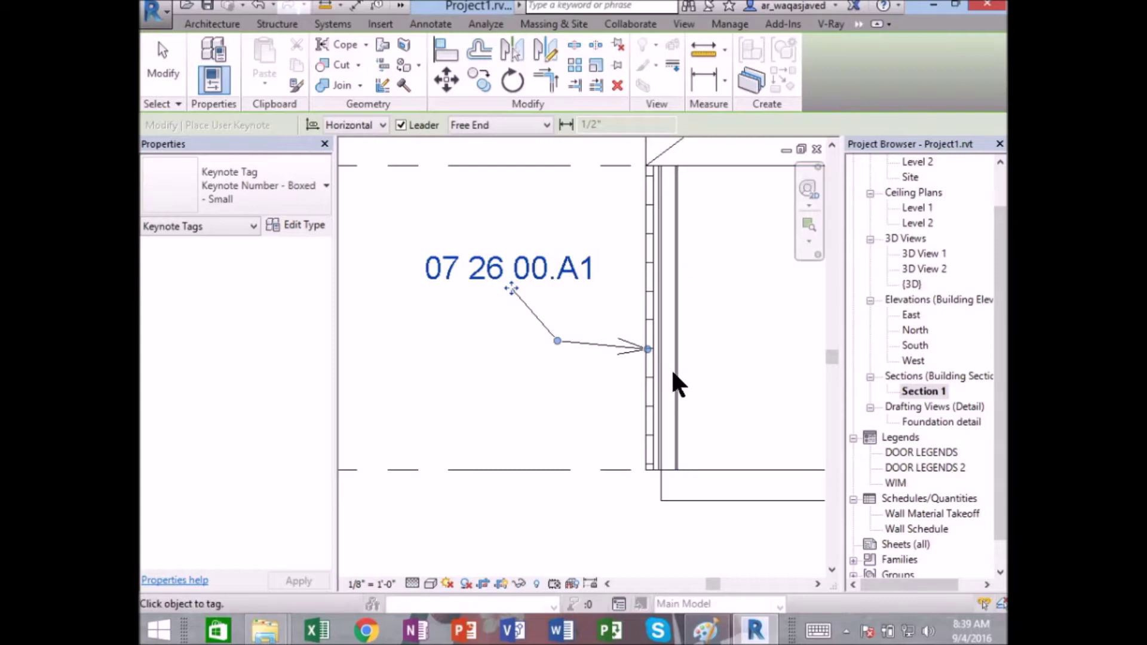
- Delete the trial 07 26 00.A1 keynote tag from the wall
{"action": "left_click", "coordinate": [499, 375]}
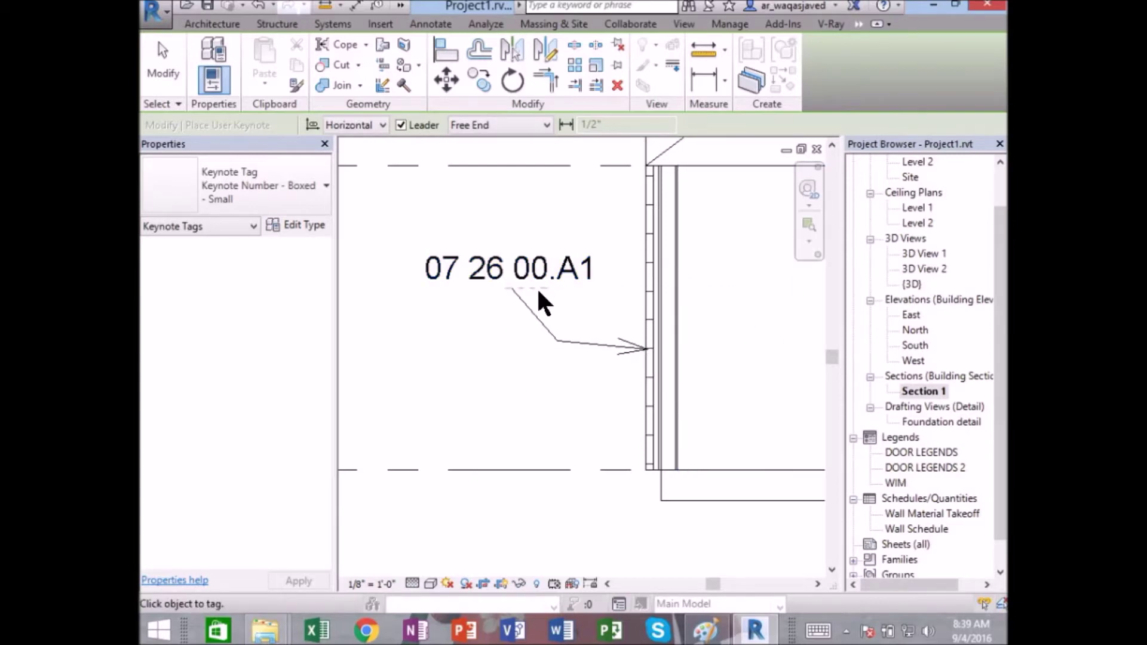
{"action": "key", "text": "Escape"}
{"action": "left_click", "coordinate": [533, 267]}
{"action": "key", "text": "Delete"}
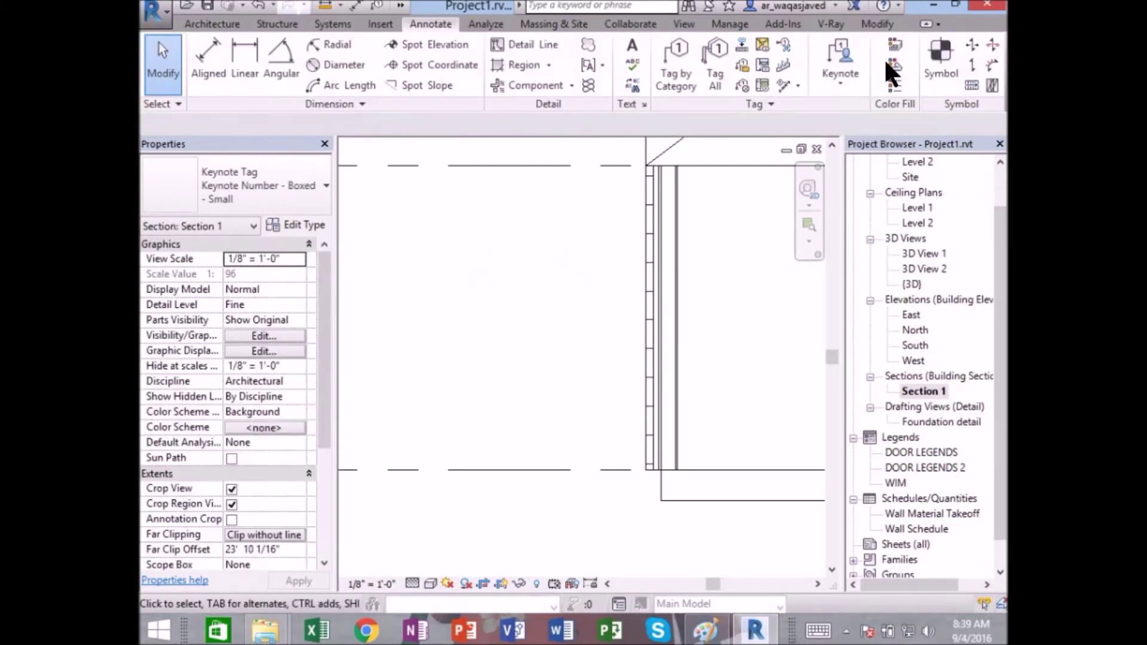
- Place a material keynote tag on the wall, closing the keynote list without choosing a value
{"action": "left_click", "coordinate": [848, 79]}
{"action": "left_click", "coordinate": [849, 152]}
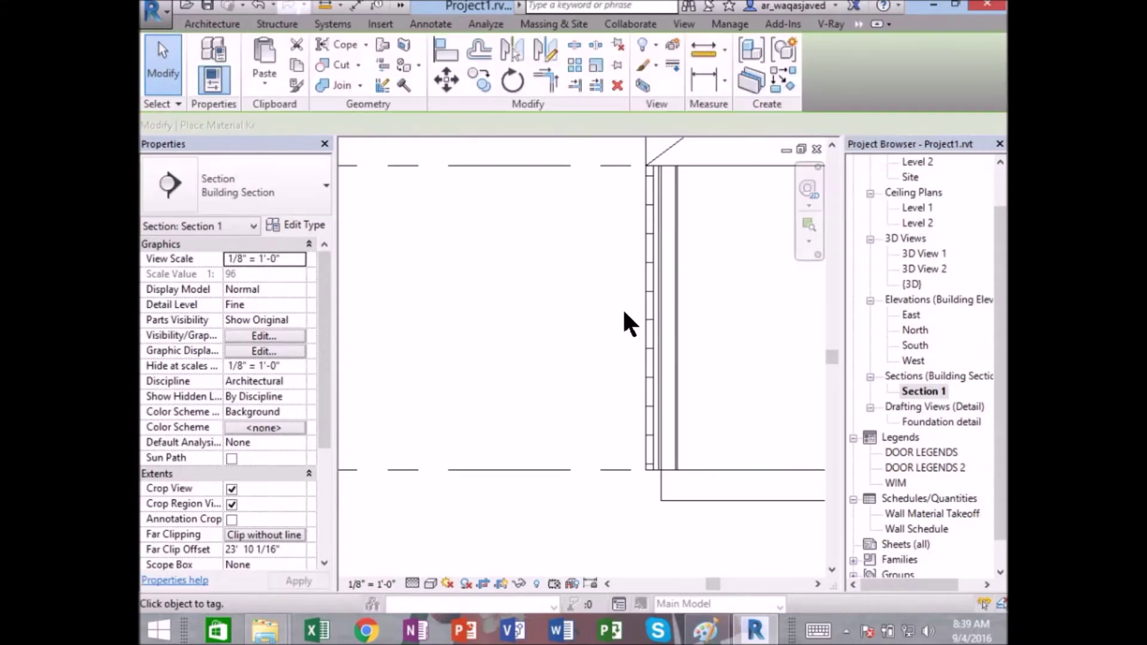
{"action": "left_click", "coordinate": [657, 316]}
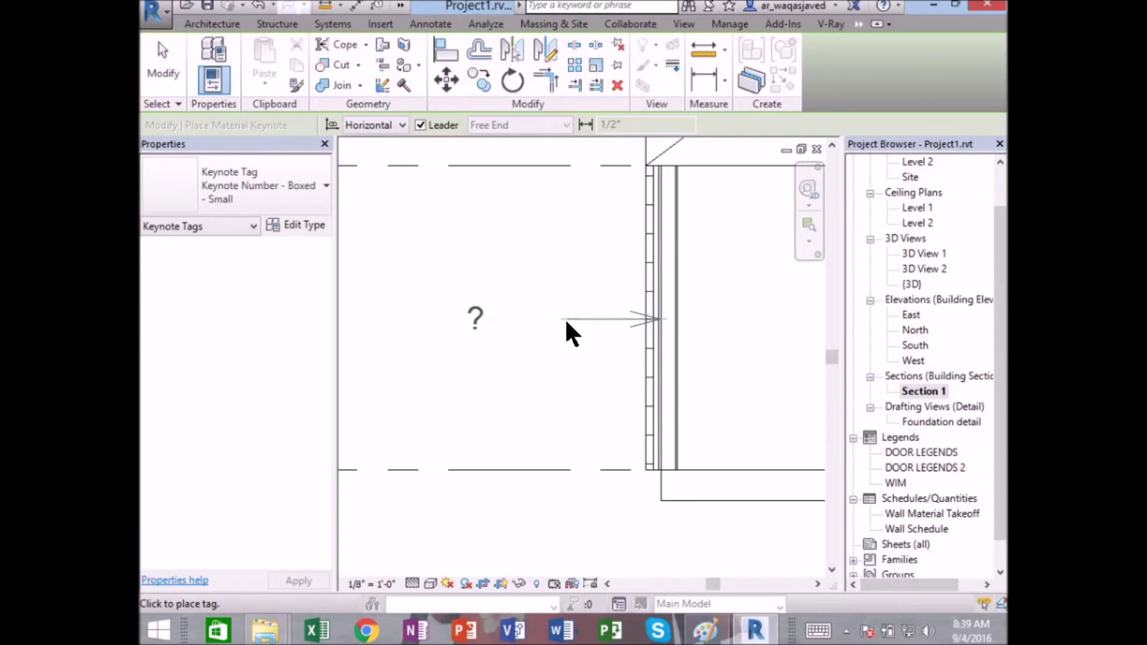
{"action": "left_click", "coordinate": [522, 267]}
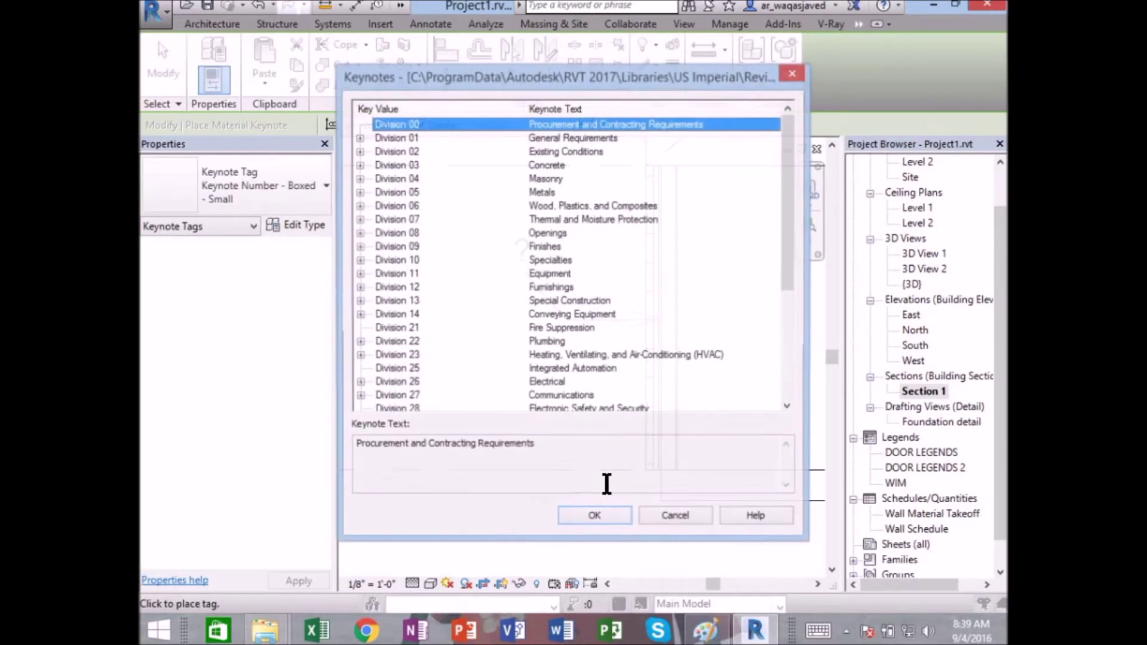
{"action": "left_click", "coordinate": [353, 246]}
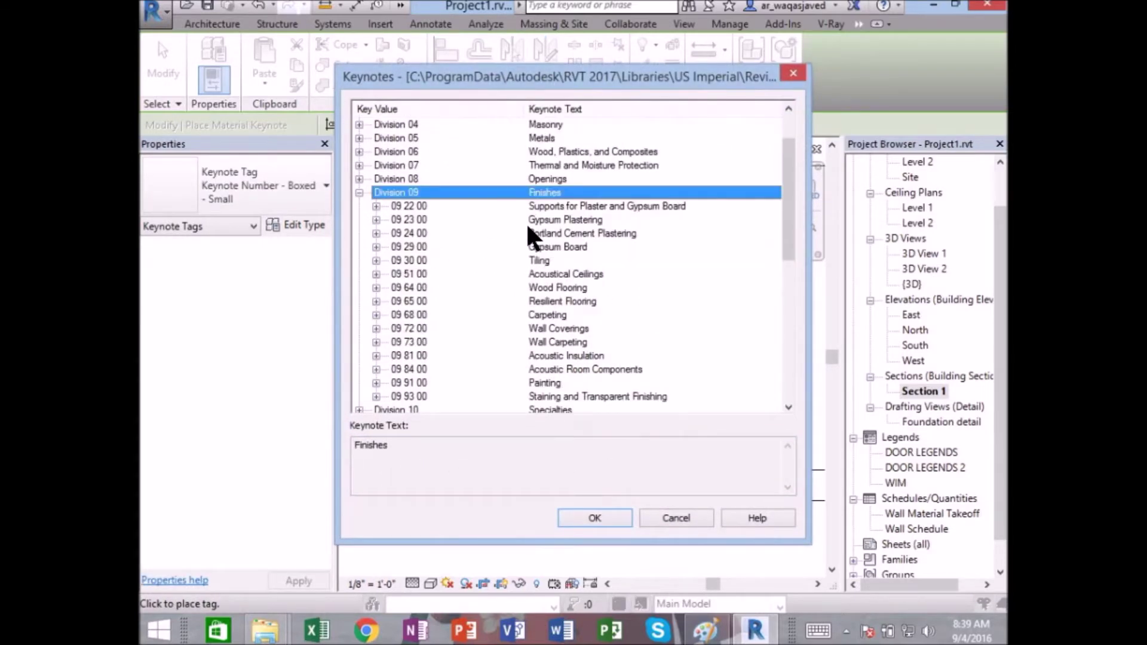
{"action": "left_click", "coordinate": [793, 73]}
- End keynote placement, select the EIFS exterior wall and open its type properties
{"action": "key", "text": "Escape"}
{"action": "left_click", "coordinate": [602, 317]}
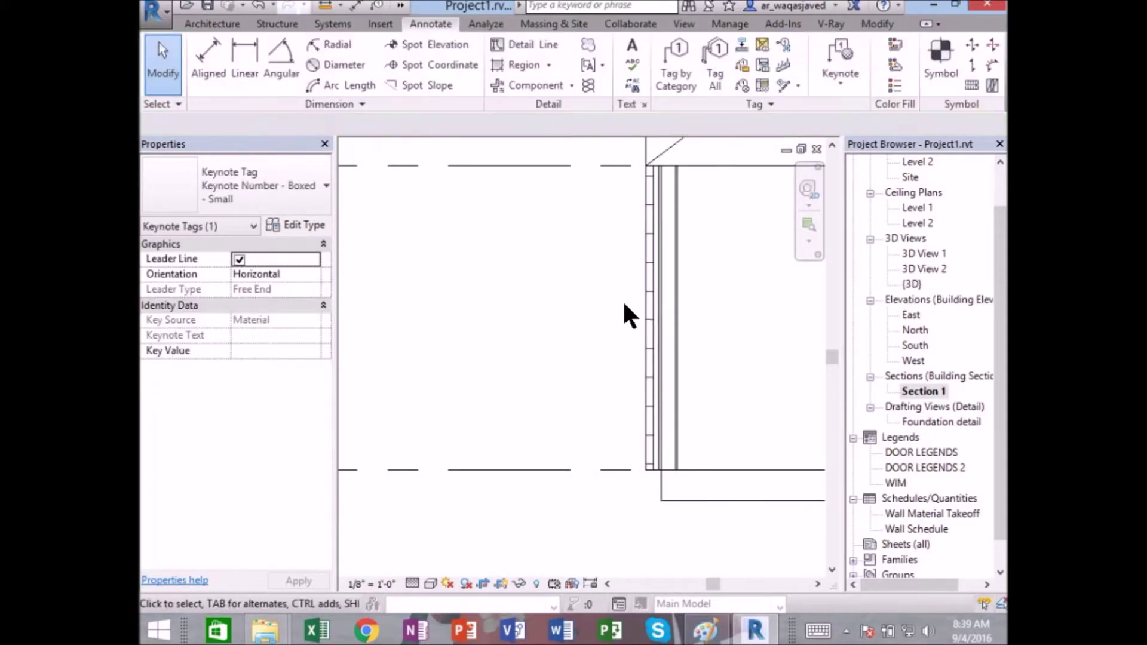
{"action": "left_click", "coordinate": [647, 295]}
{"action": "left_click", "coordinate": [305, 226]}
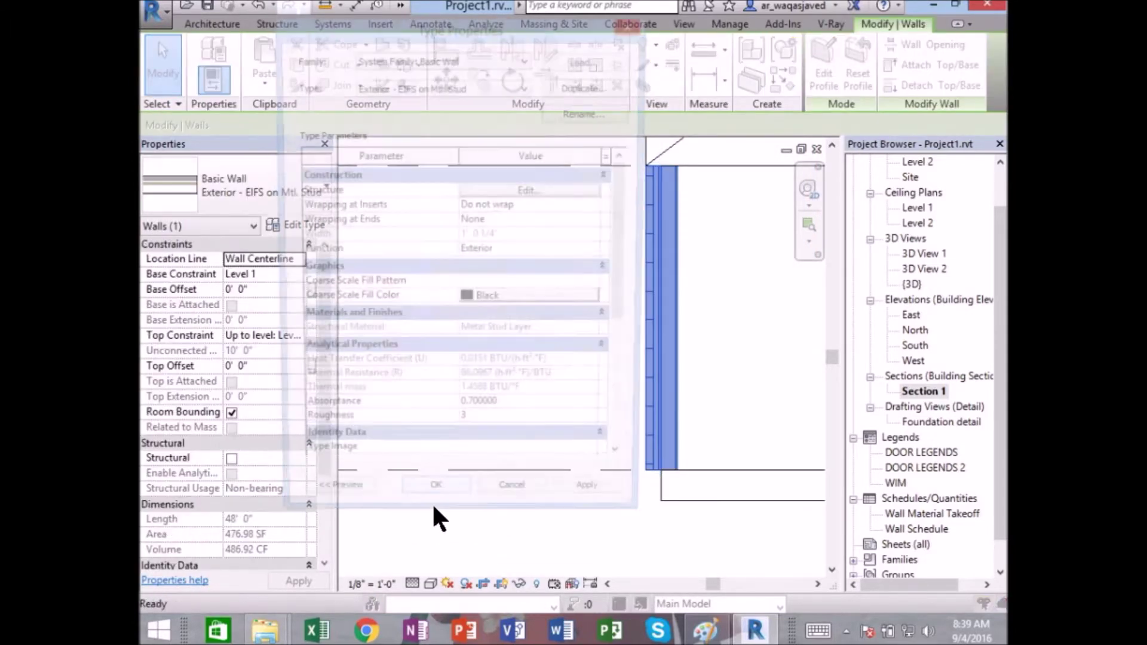
- Open the keynote list from the Identity tab of the EIFS, Exterior Insulation layer material
{"action": "left_click", "coordinate": [468, 190]}
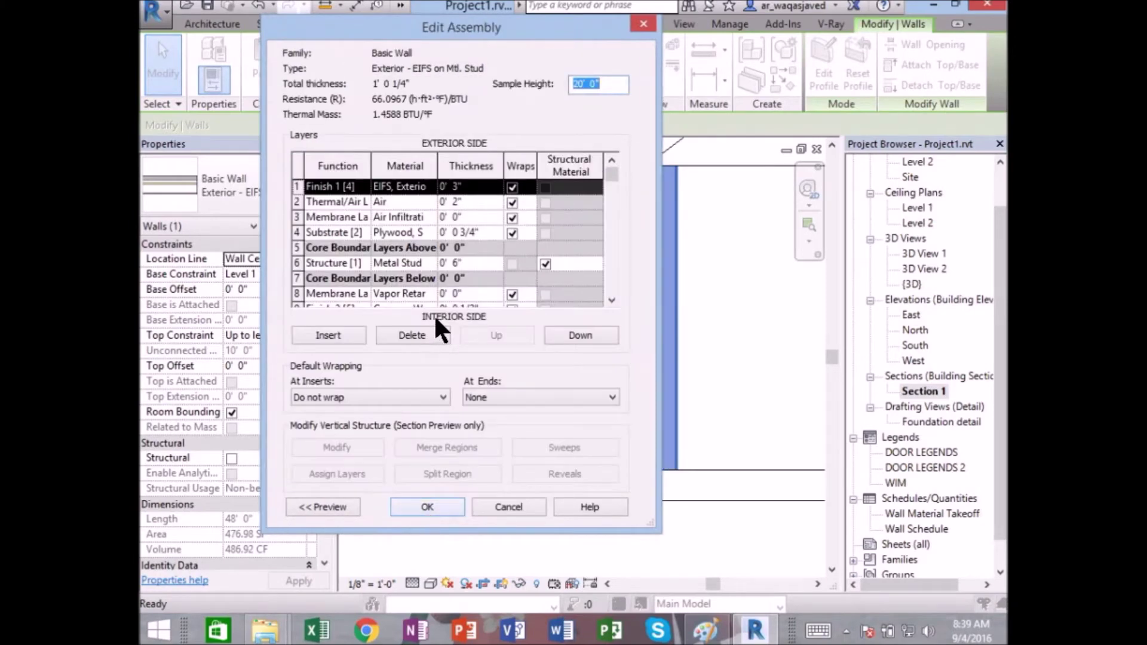
{"action": "left_click", "coordinate": [431, 186]}
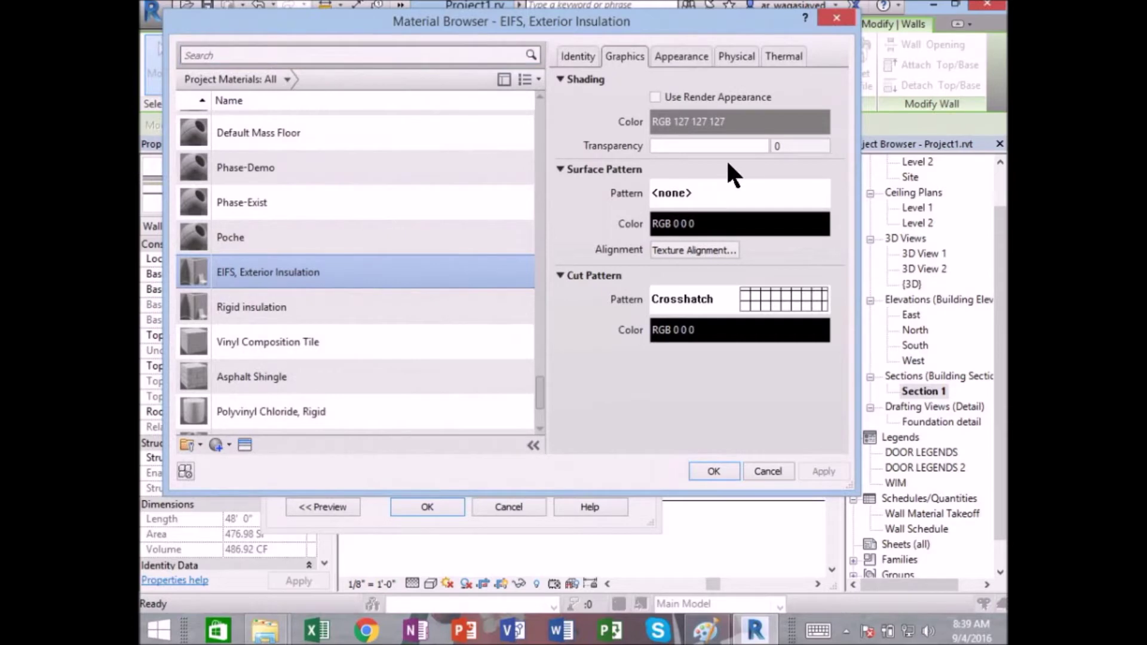
{"action": "left_click", "coordinate": [574, 55]}
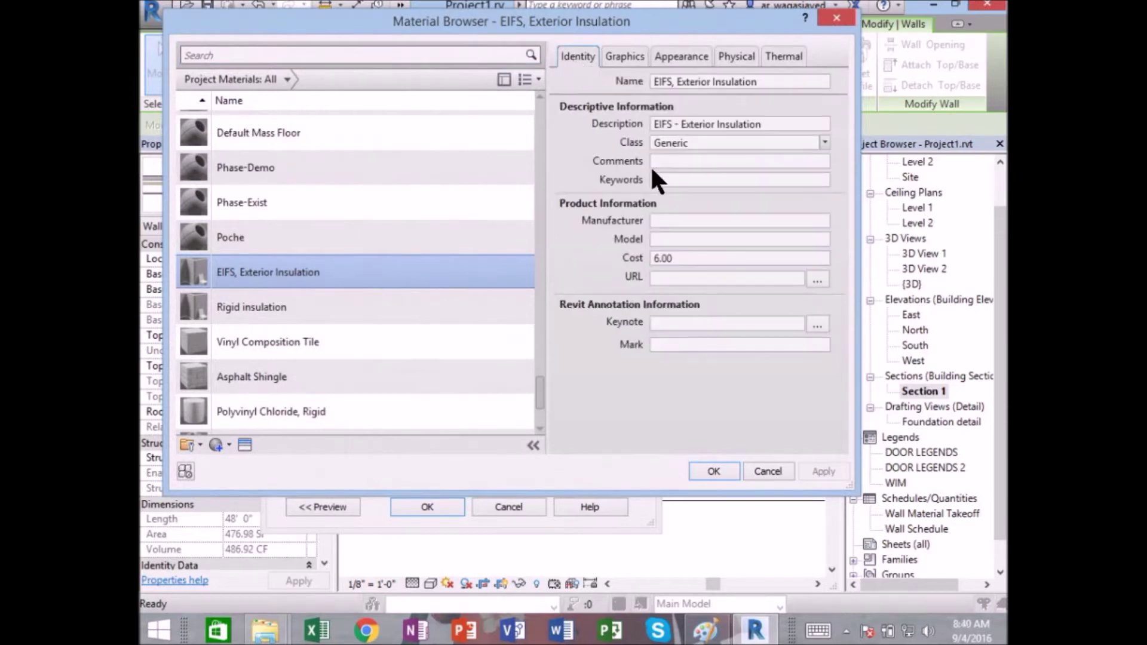
{"action": "left_click", "coordinate": [667, 322]}
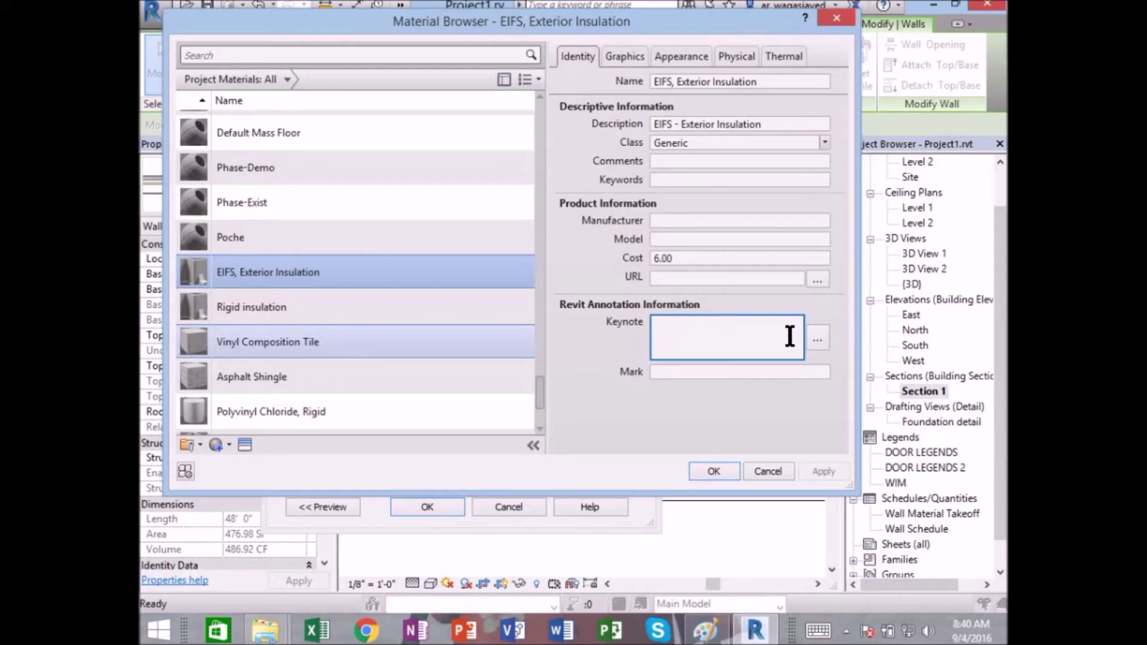
{"action": "left_click", "coordinate": [817, 330]}
{"action": "left_click", "coordinate": [532, 461]}
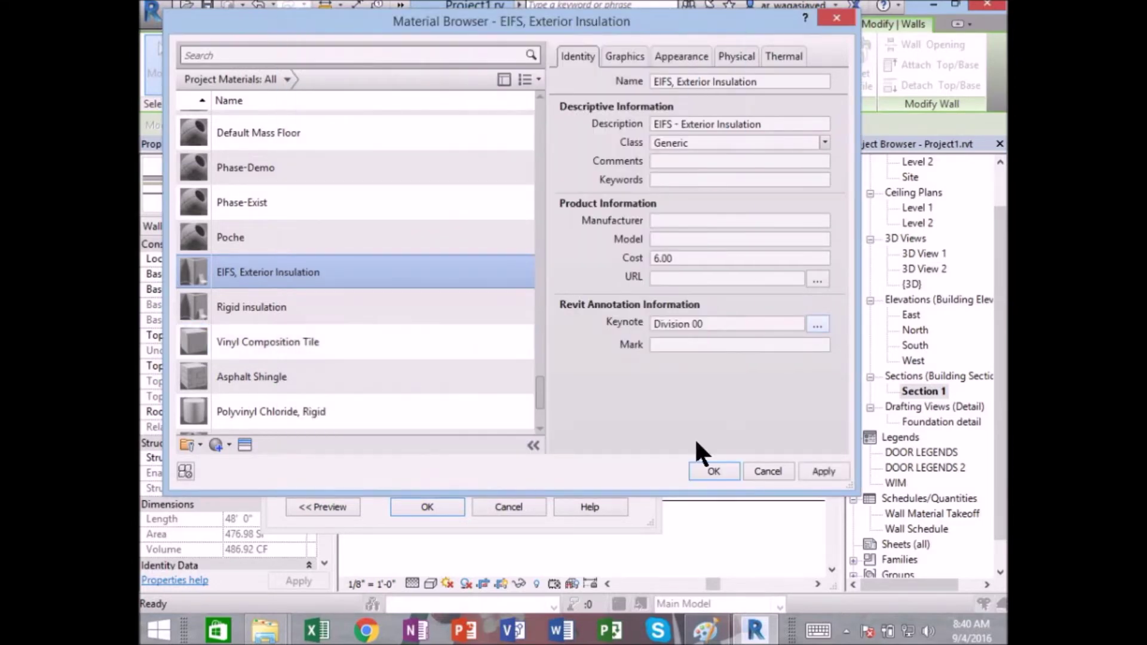
{"action": "left_click", "coordinate": [818, 325]}
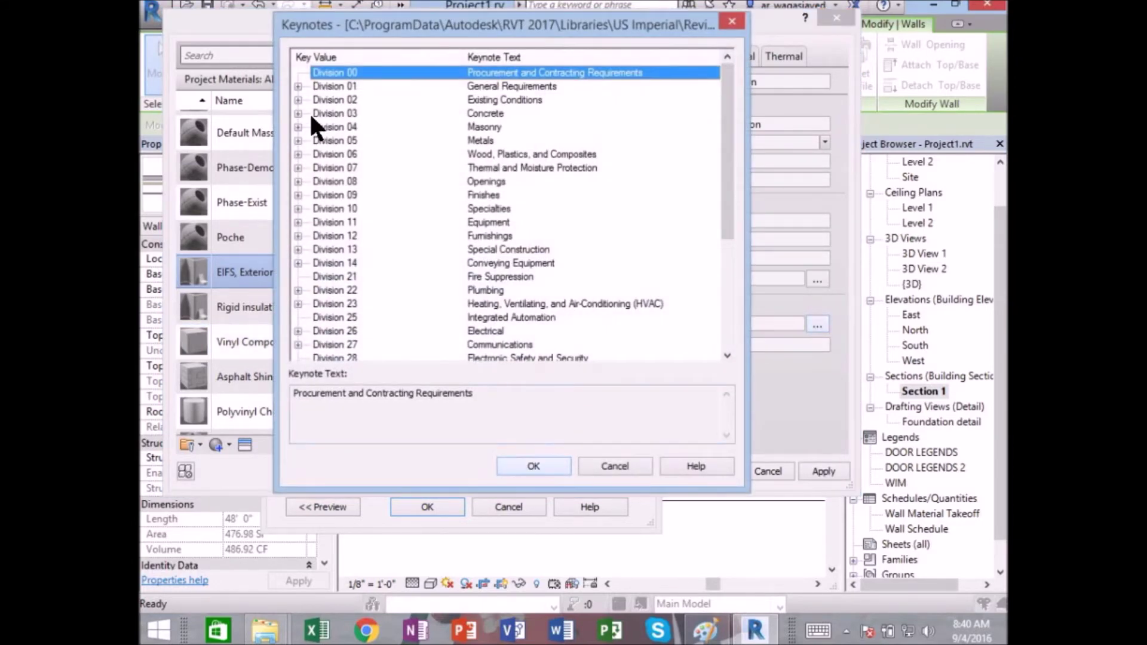
- Assign keynote 03 15 00.A3 Dumbbell Waterstop to the EIFS material and close all dialogs
{"action": "left_click", "coordinate": [297, 99]}
{"action": "left_click", "coordinate": [472, 140]}
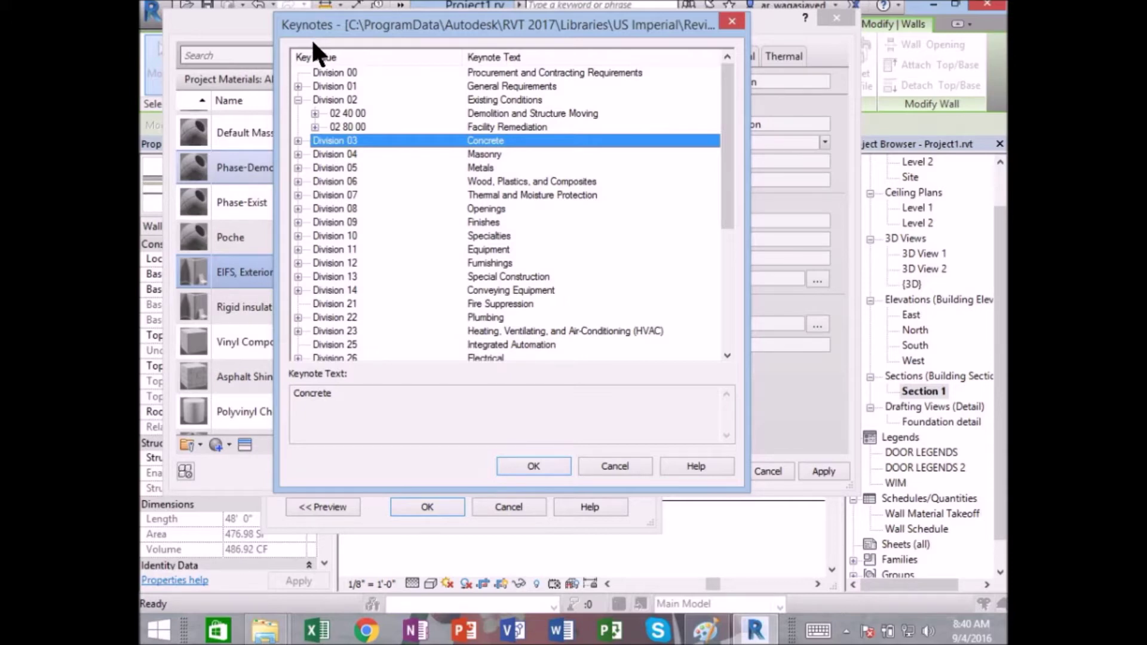
{"action": "left_click", "coordinate": [298, 140]}
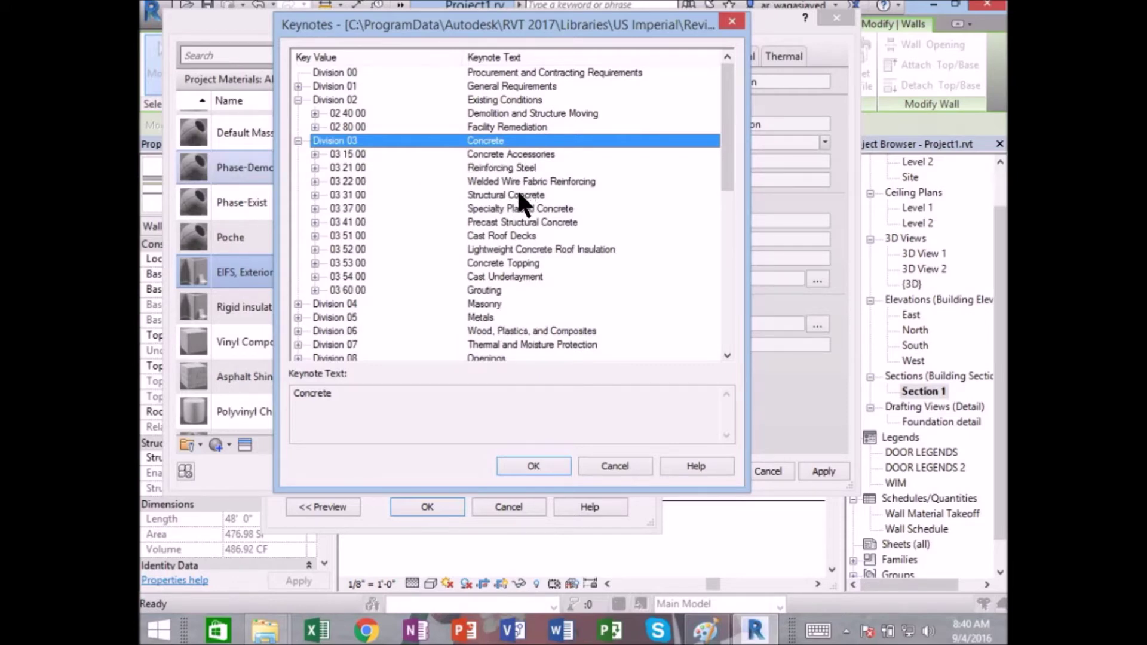
{"action": "left_click", "coordinate": [315, 154]}
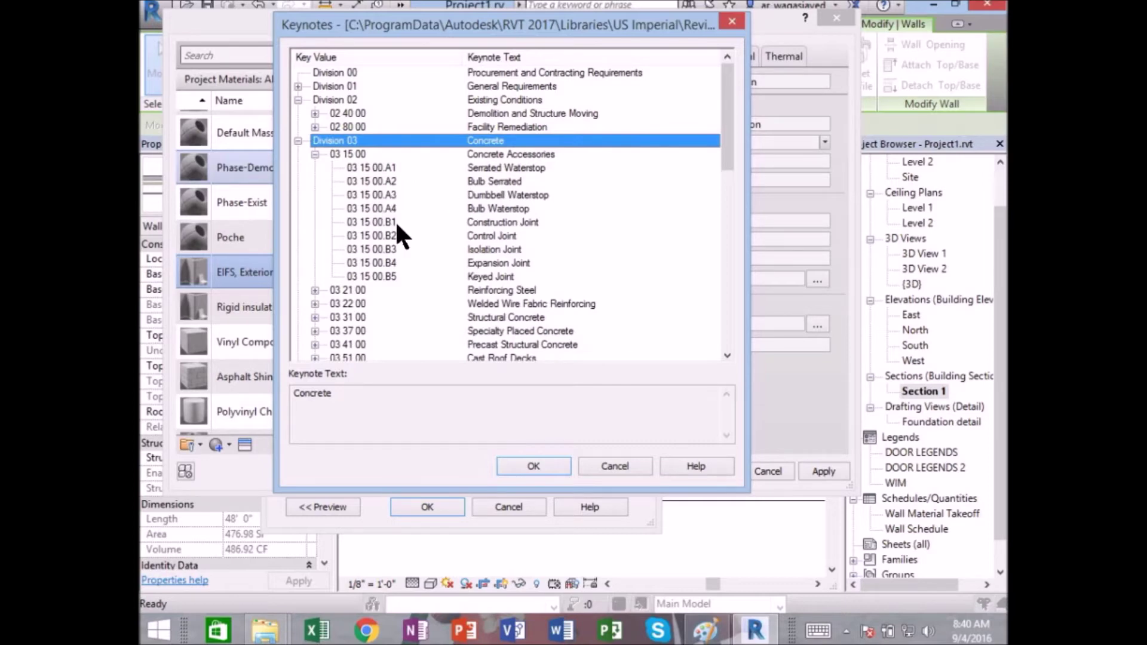
{"action": "left_click", "coordinate": [367, 196]}
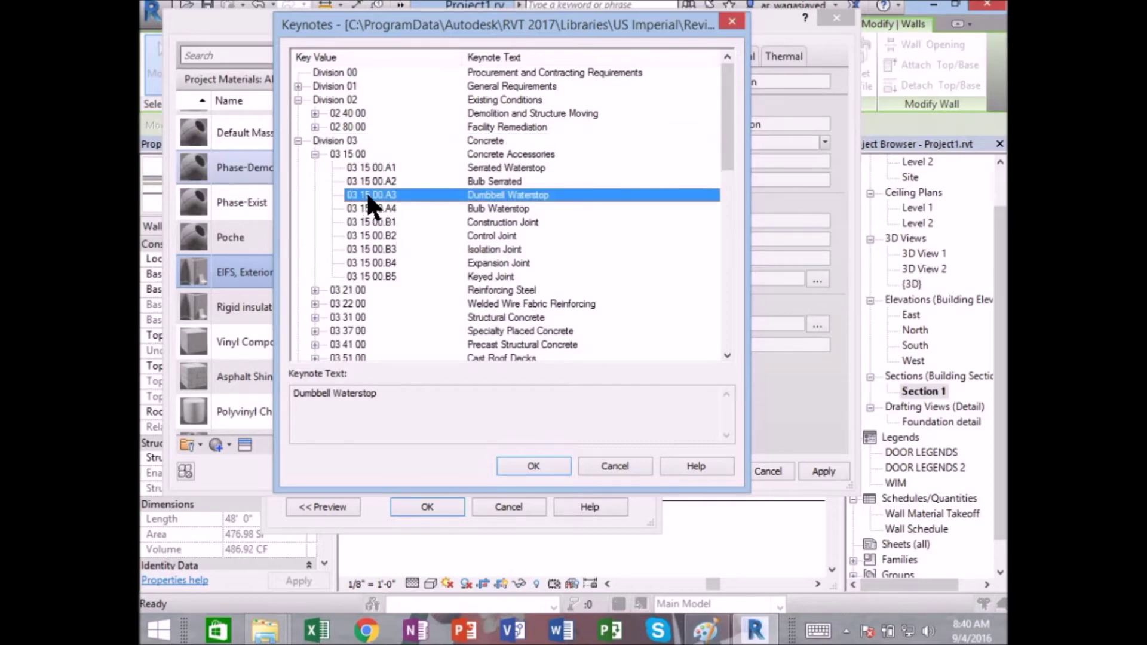
{"action": "left_click", "coordinate": [532, 467]}
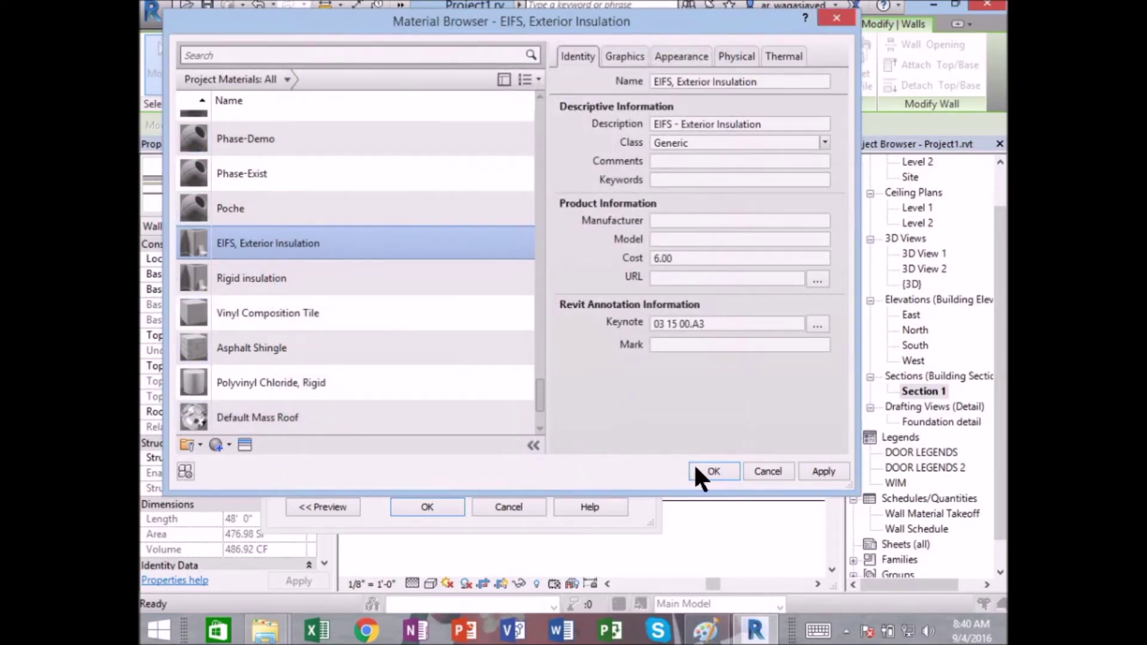
{"action": "left_click", "coordinate": [729, 471]}
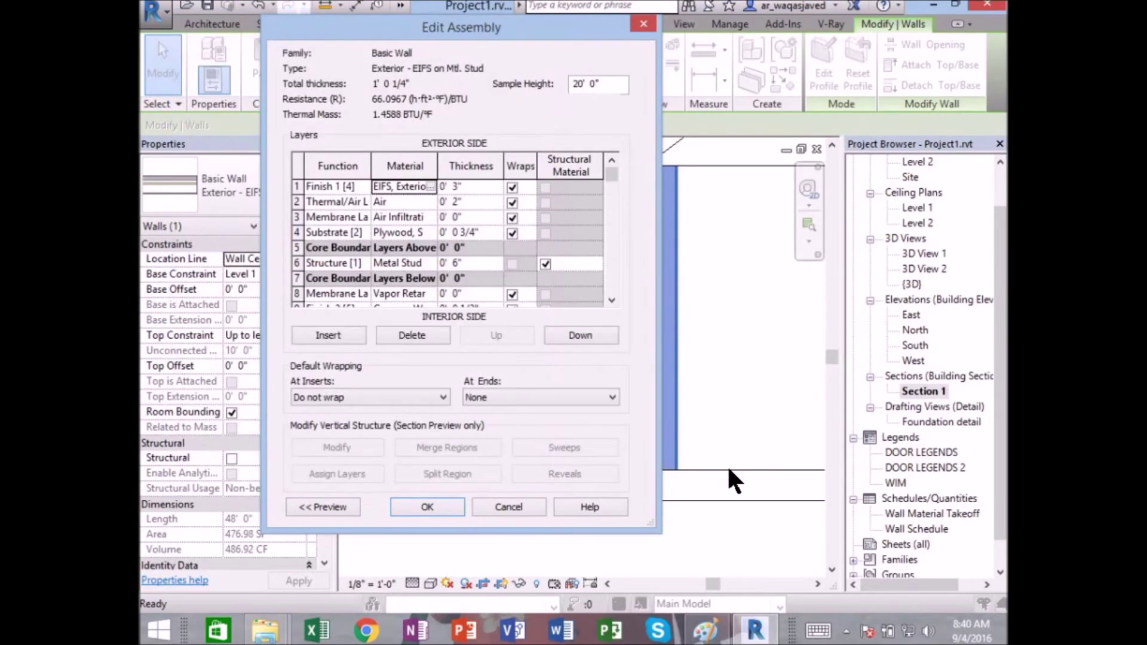
{"action": "left_click", "coordinate": [424, 508]}
{"action": "left_click", "coordinate": [435, 508]}
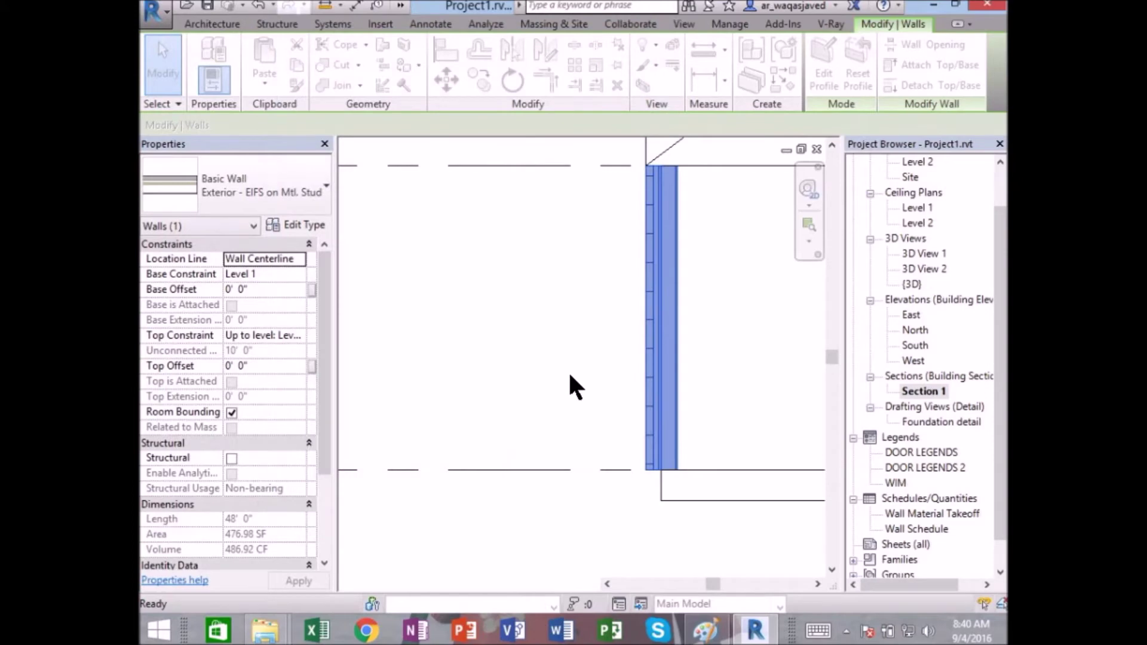
{"action": "scroll", "coordinate": [579, 353], "scroll_direction": "down", "scroll_amount": 3}
{"action": "left_click", "coordinate": [692, 334]}
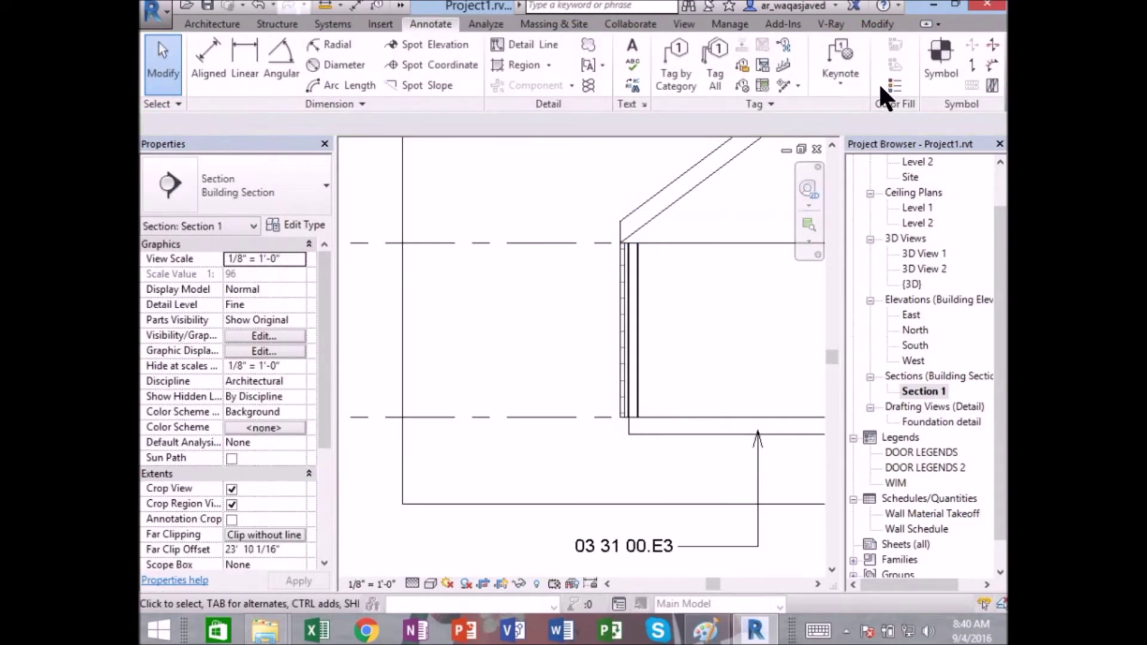
{"action": "left_click", "coordinate": [841, 87]}
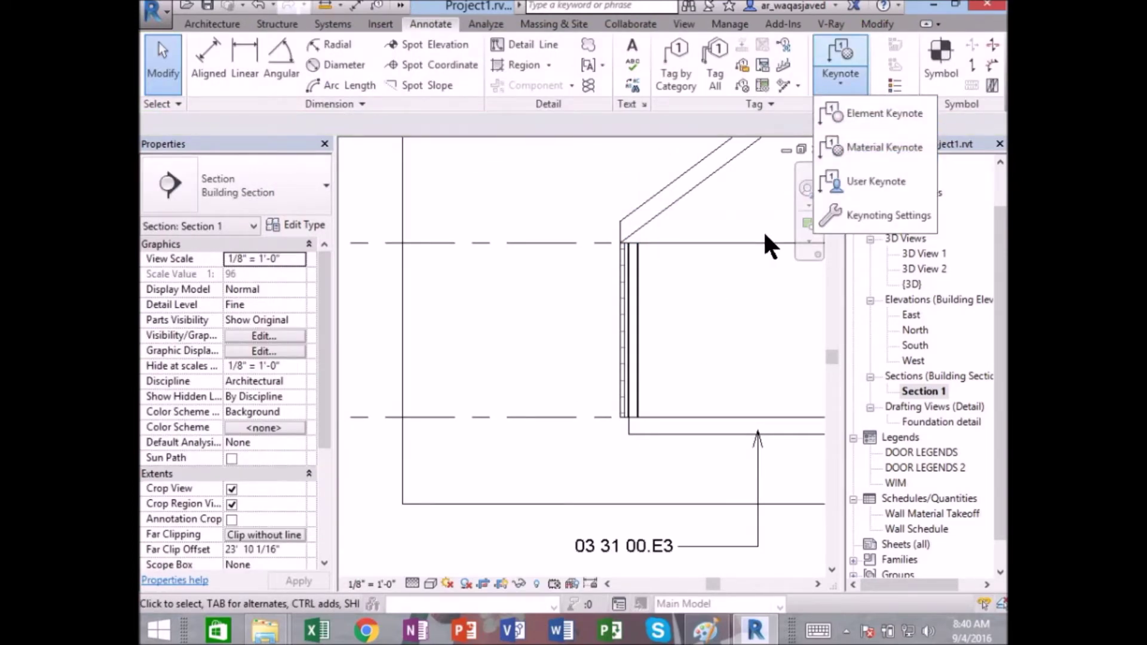
{"action": "left_click", "coordinate": [746, 84]}
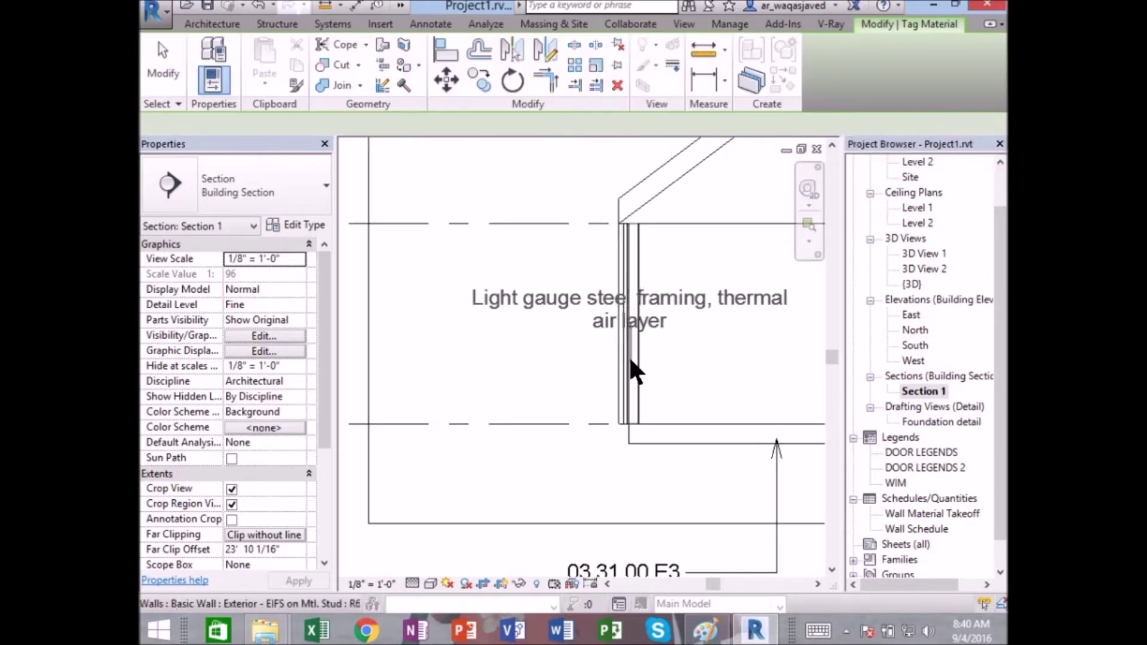
{"action": "scroll", "coordinate": [628, 353], "scroll_direction": "up", "scroll_amount": 1}
{"action": "key", "text": "Escape"}
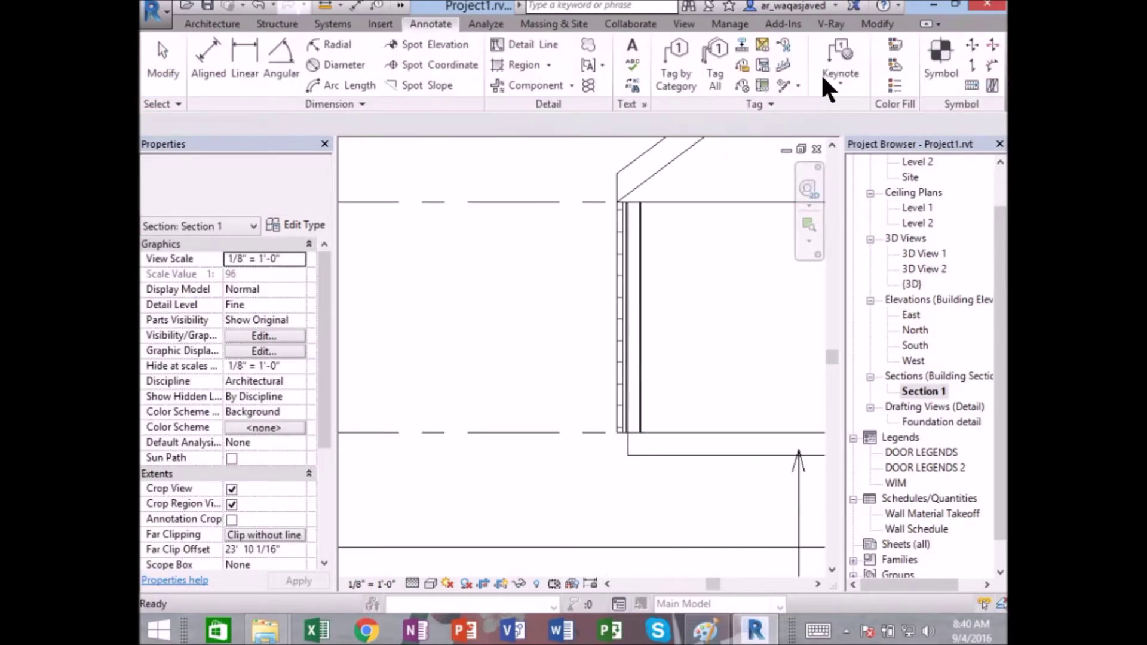
{"action": "left_click", "coordinate": [836, 85]}
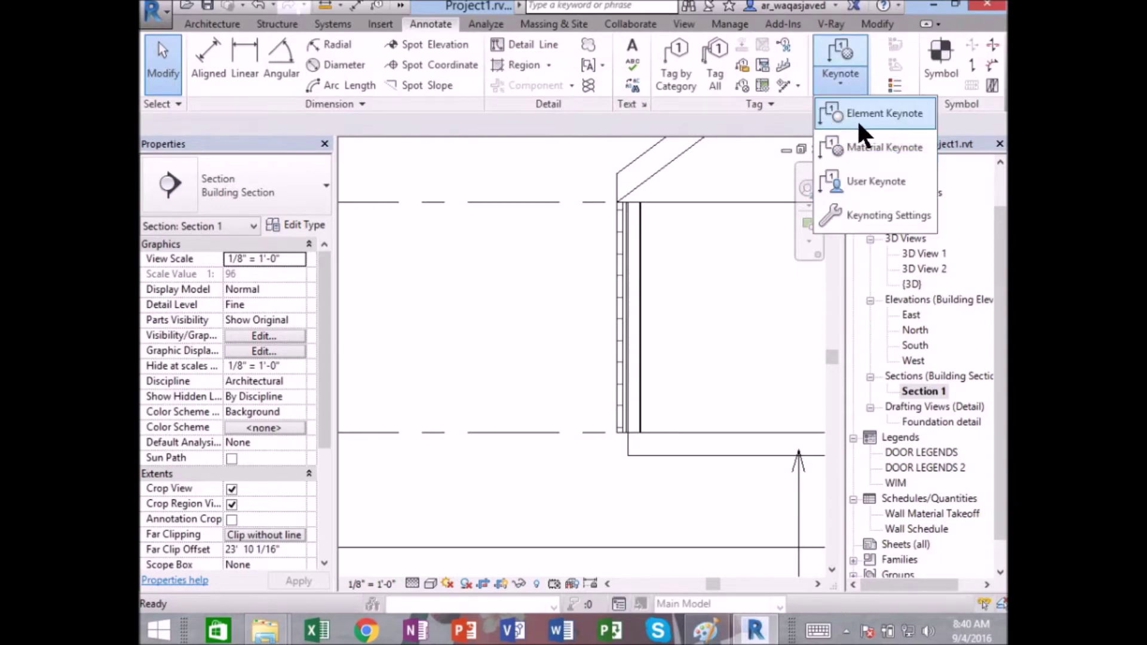
{"action": "left_click", "coordinate": [872, 149]}
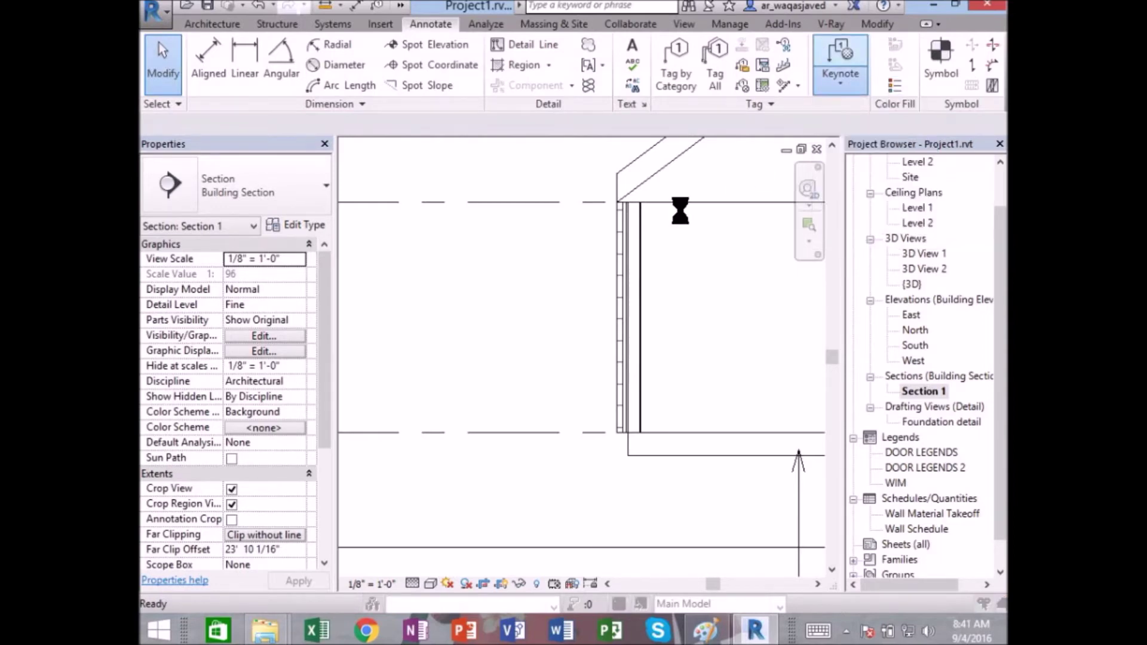
{"action": "left_click", "coordinate": [510, 338]}
{"action": "left_click", "coordinate": [703, 542]}
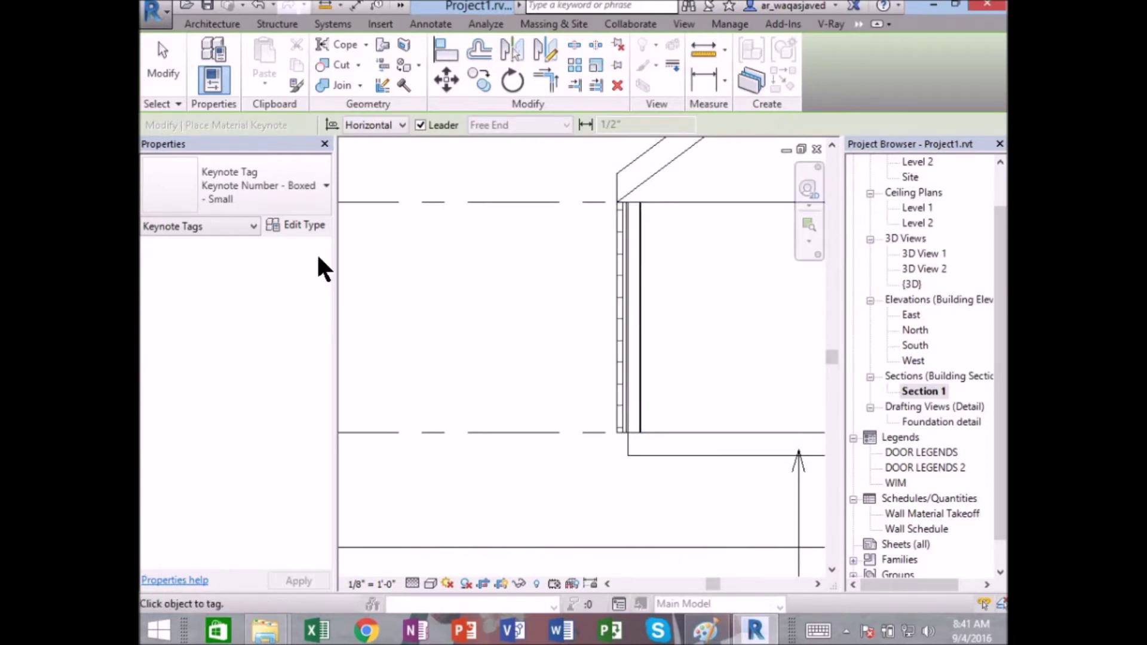
{"action": "key", "text": "Escape"}
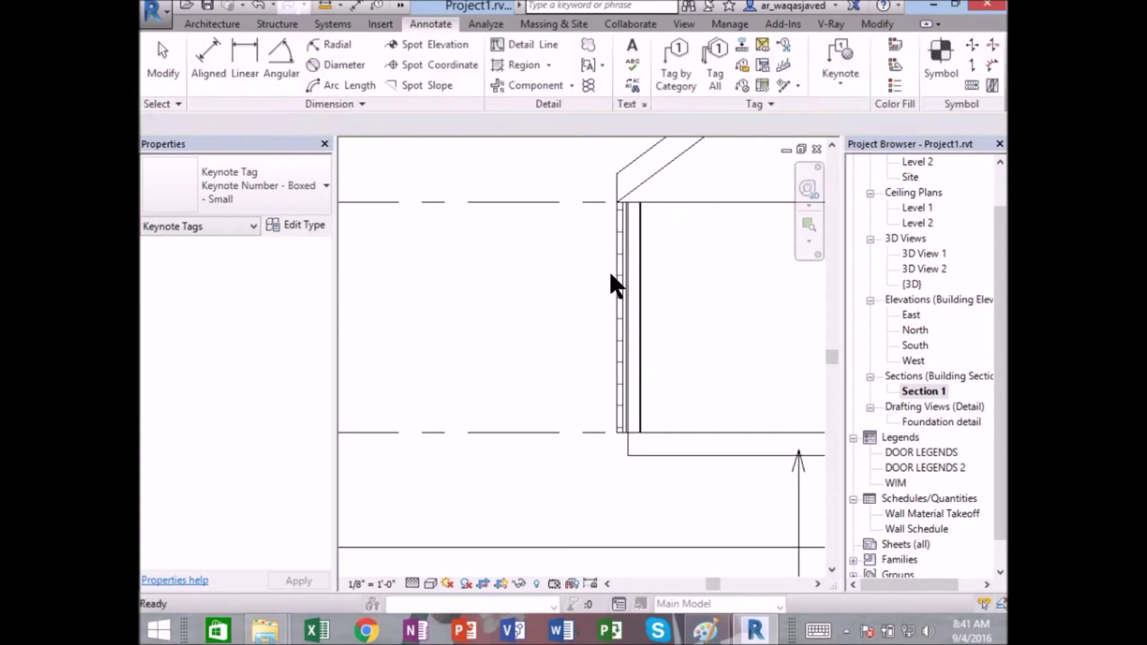
- Open the third wall layer's Air Infiltration Barrier material on its Identity tab
{"action": "left_click", "coordinate": [619, 266]}
{"action": "left_click", "coordinate": [299, 243]}
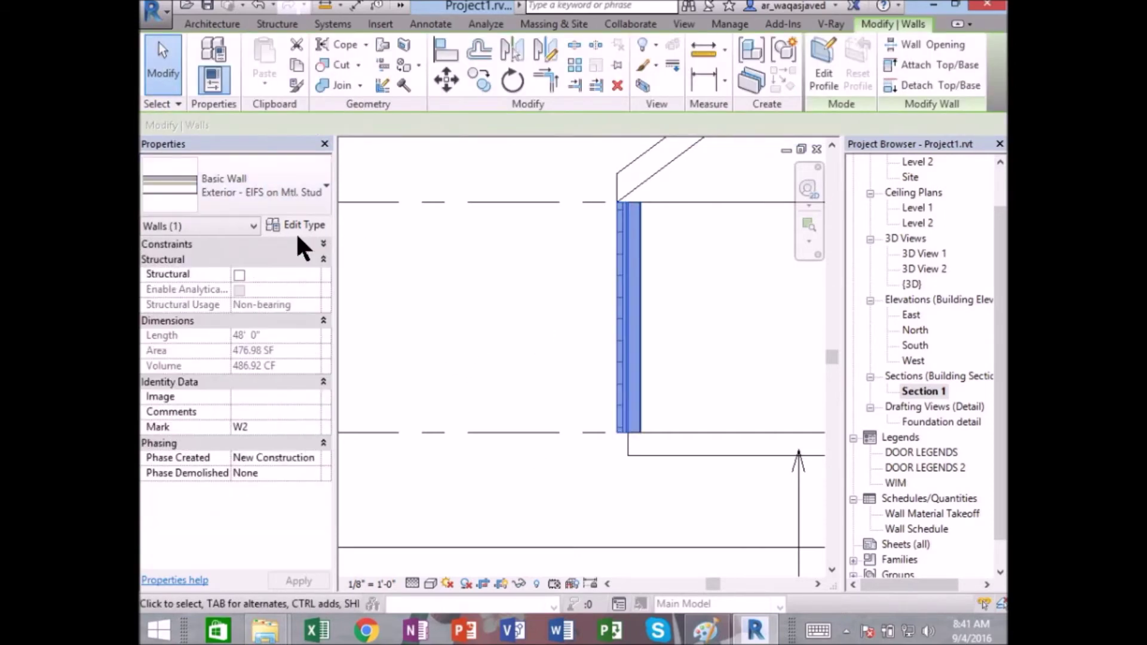
{"action": "left_click", "coordinate": [299, 225]}
{"action": "left_click", "coordinate": [498, 192]}
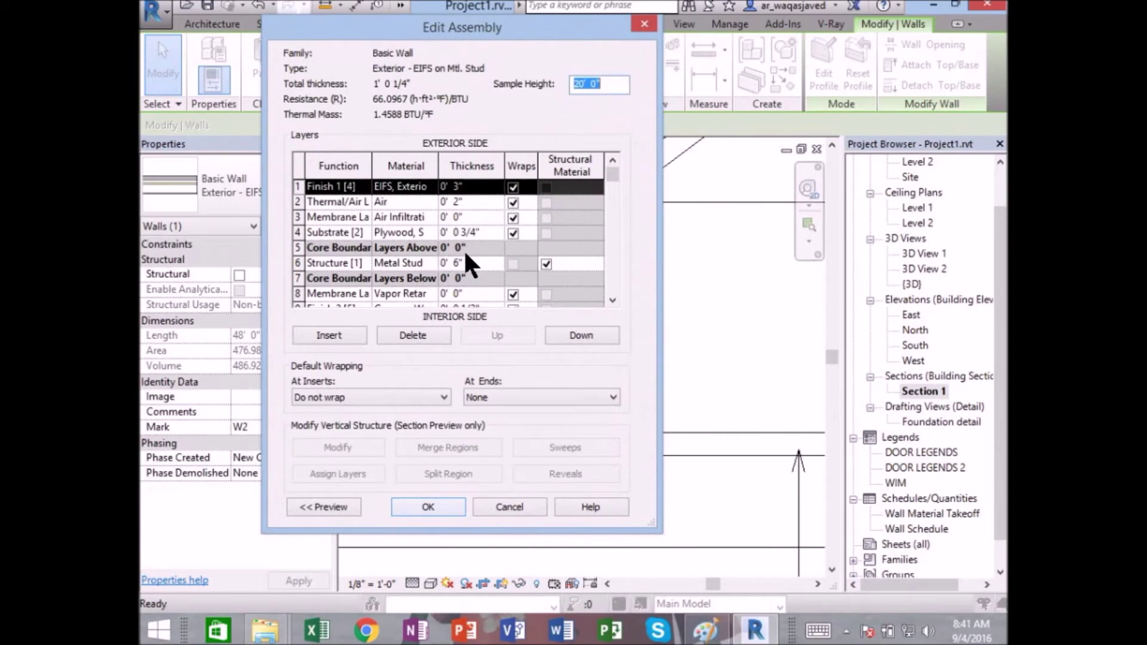
{"action": "left_click", "coordinate": [402, 202]}
{"action": "left_click", "coordinate": [429, 216]}
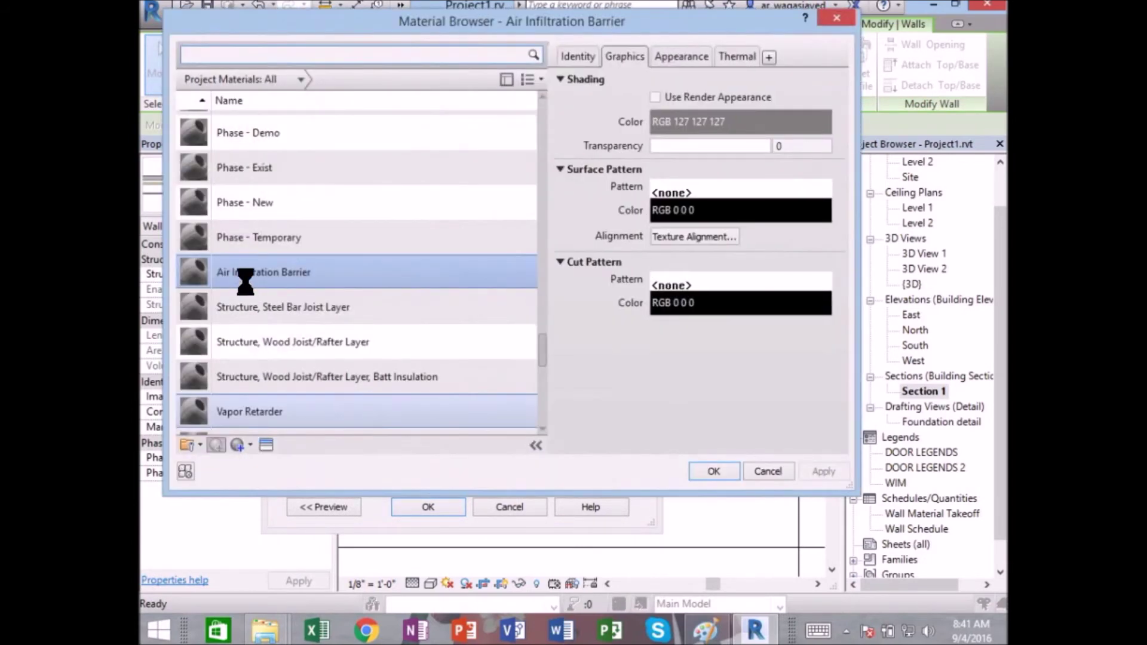
{"action": "left_click", "coordinate": [578, 56]}
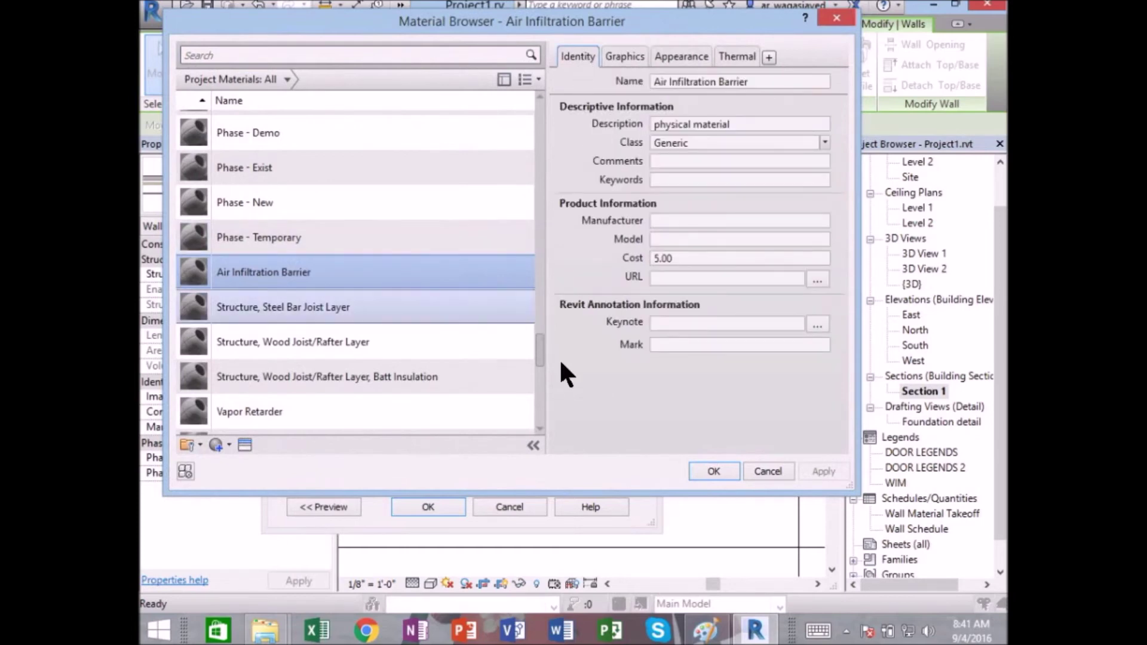
{"action": "left_click", "coordinate": [704, 326]}
- Clear the stray 'wed' text from the material's keynote field
{"action": "type", "text": "wed"}
{"action": "key", "text": "Tab"}
{"action": "left_click", "coordinate": [685, 317]}
{"action": "left_click", "coordinate": [664, 317]}
{"action": "left_click_drag", "start_coordinate": [672, 323], "coordinate": [623, 318]}
{"action": "key", "text": "BackSpace"}
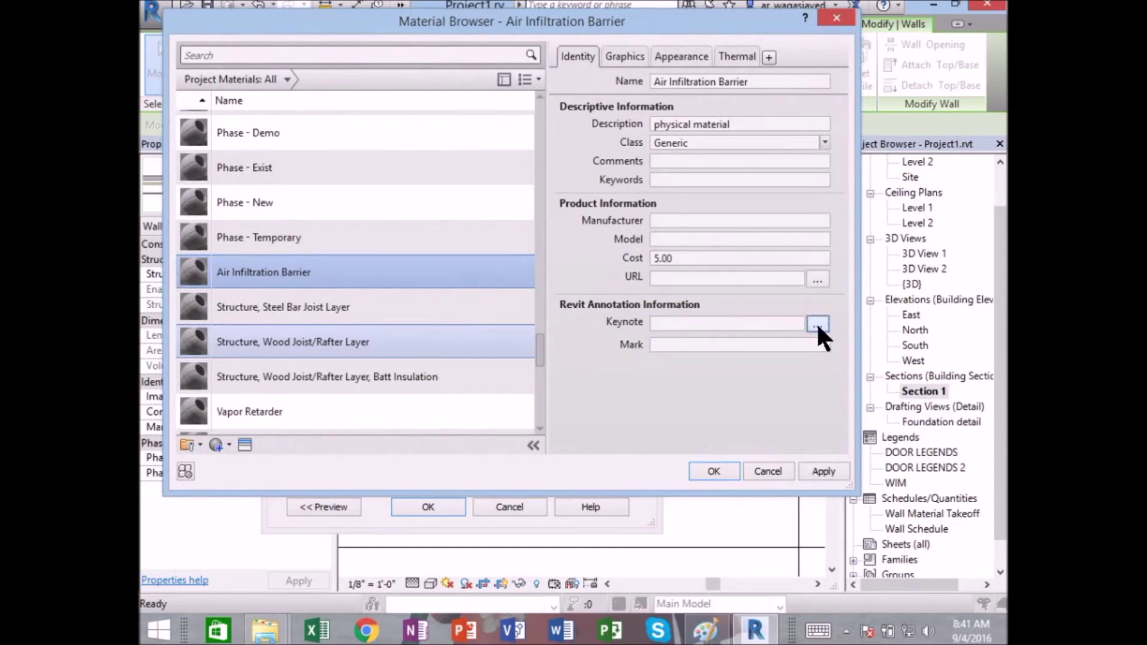
- Assign keynote 04 20 00.B1 to the Air Infiltration Barrier and close all dialogs
{"action": "left_click", "coordinate": [817, 323]}
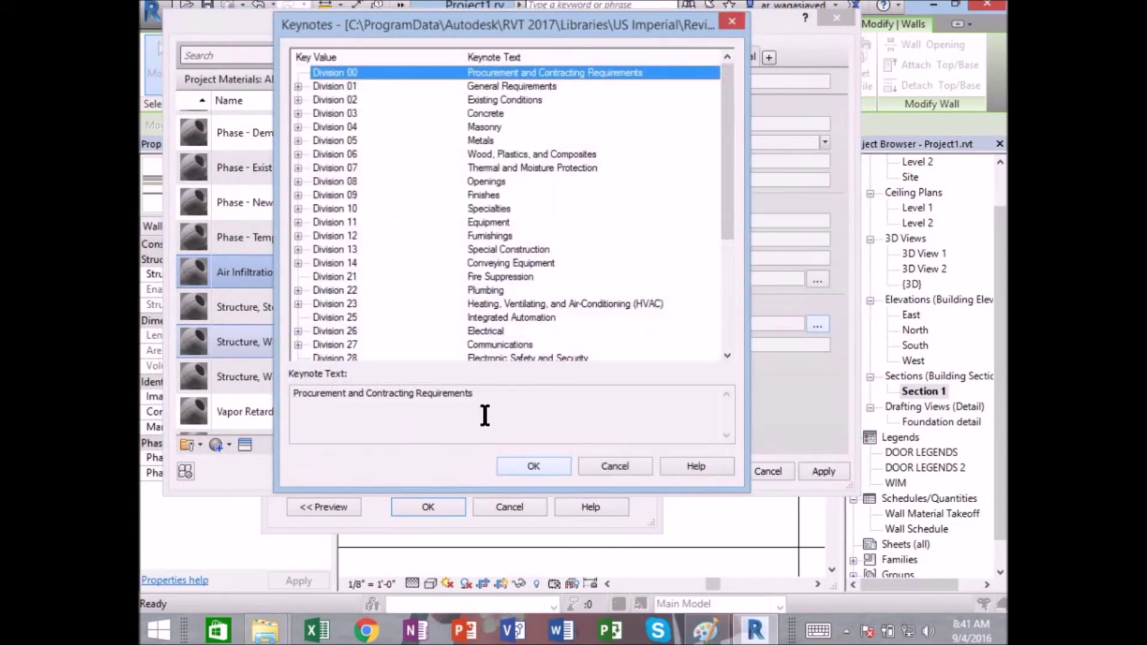
{"action": "left_click", "coordinate": [298, 127]}
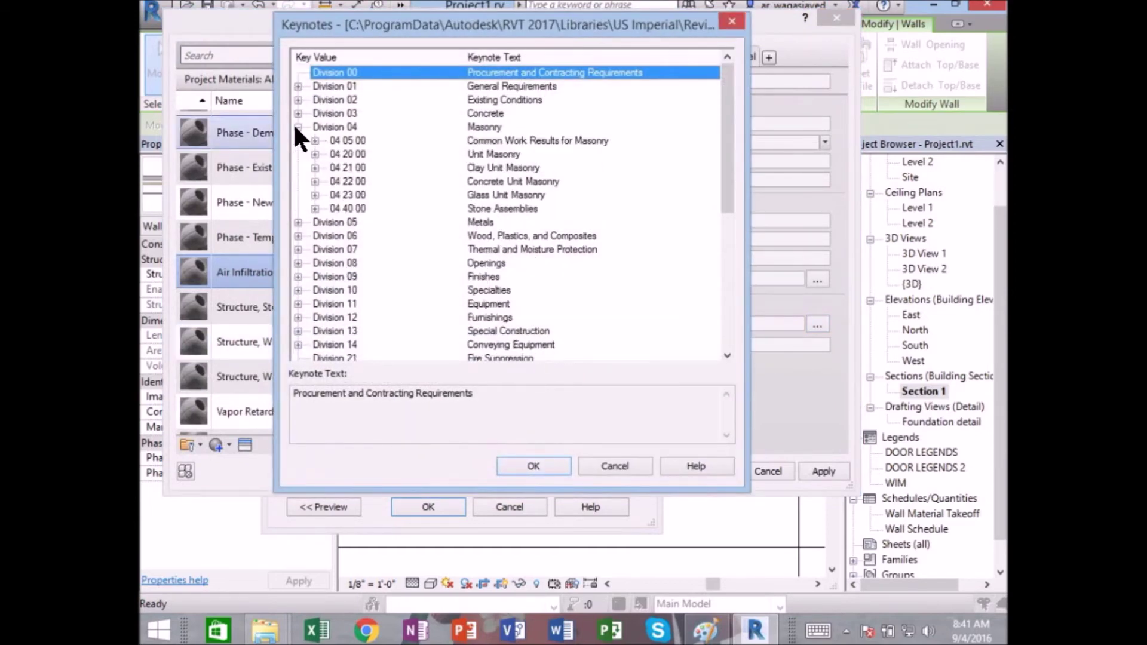
{"action": "left_click", "coordinate": [315, 154]}
{"action": "left_click", "coordinate": [340, 168]}
{"action": "left_click", "coordinate": [526, 467]}
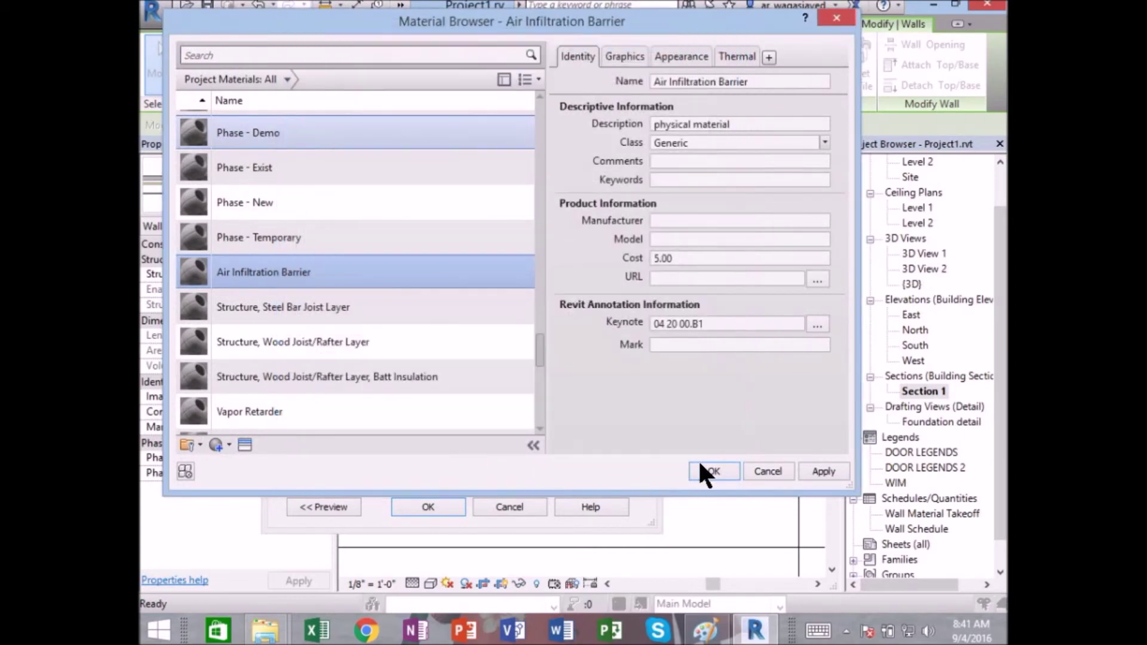
{"action": "left_click", "coordinate": [712, 471]}
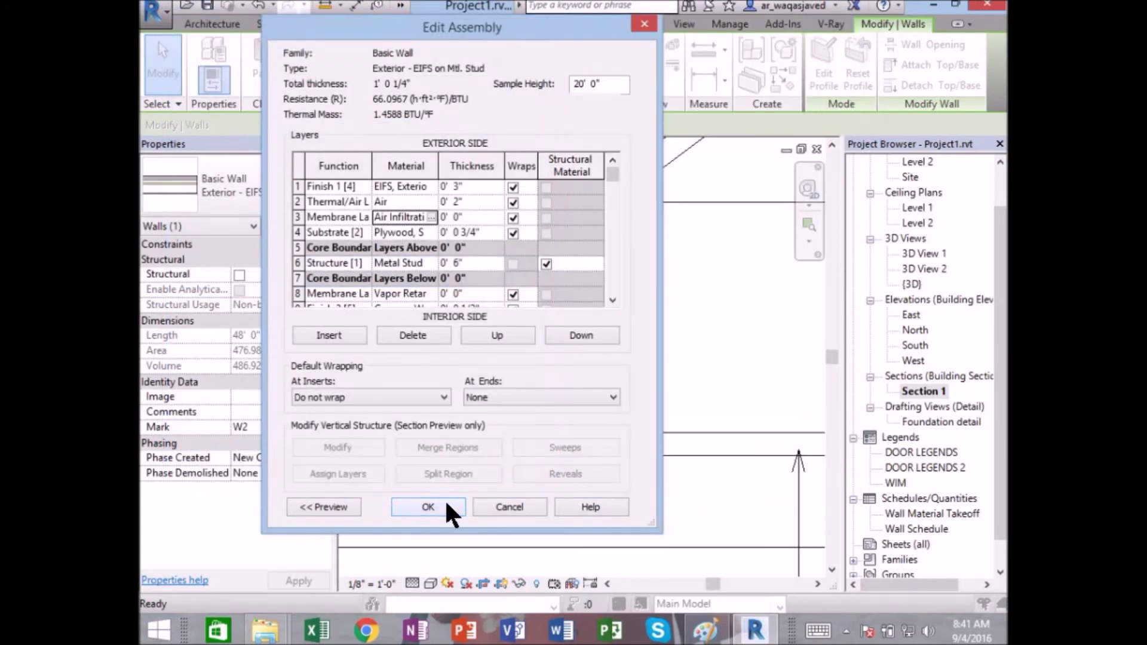
{"action": "left_click", "coordinate": [446, 505]}
{"action": "left_click", "coordinate": [446, 505]}
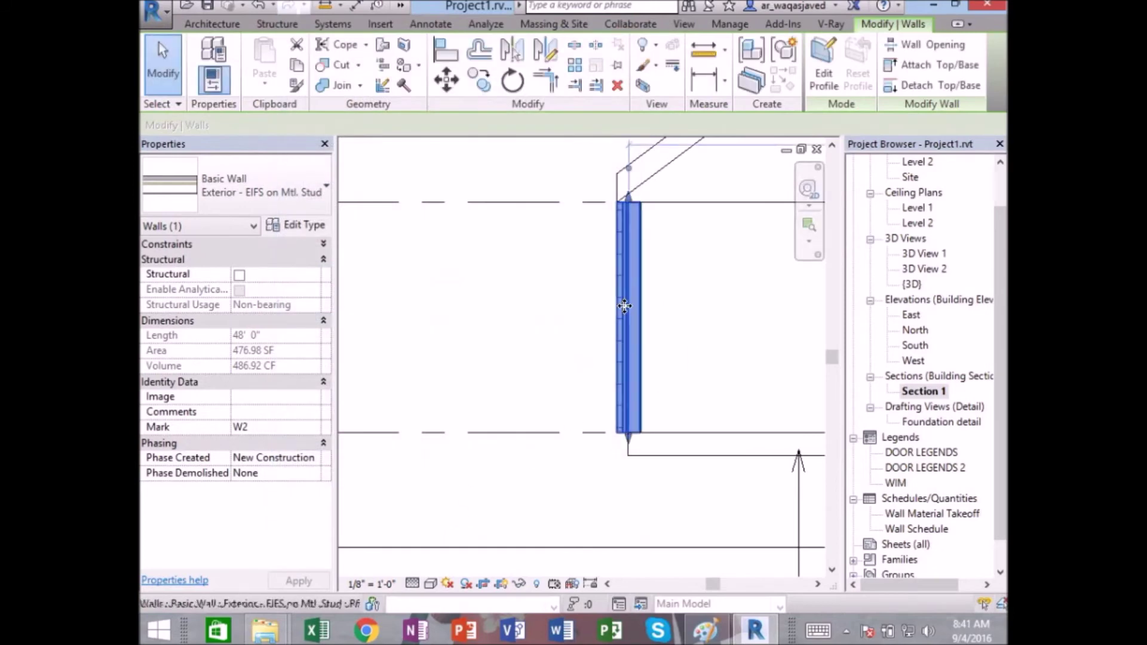
{"action": "left_click", "coordinate": [790, 234]}
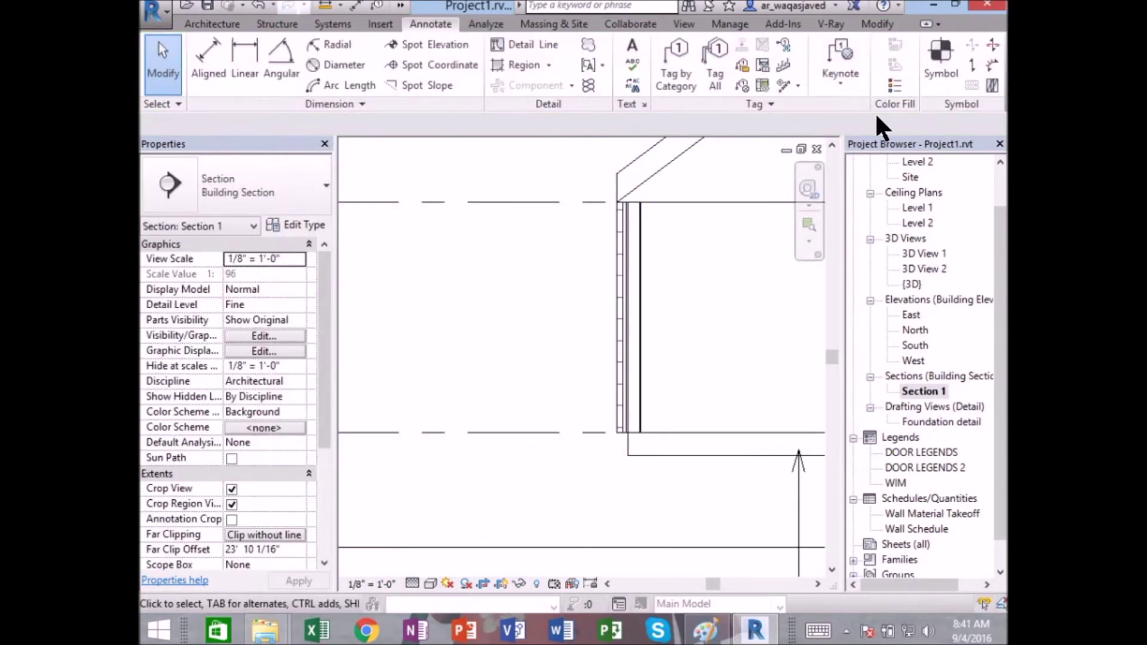
- Start material keynote placement and zoom in on the EIFS wall
{"action": "left_click", "coordinate": [837, 83]}
{"action": "left_click", "coordinate": [851, 144]}
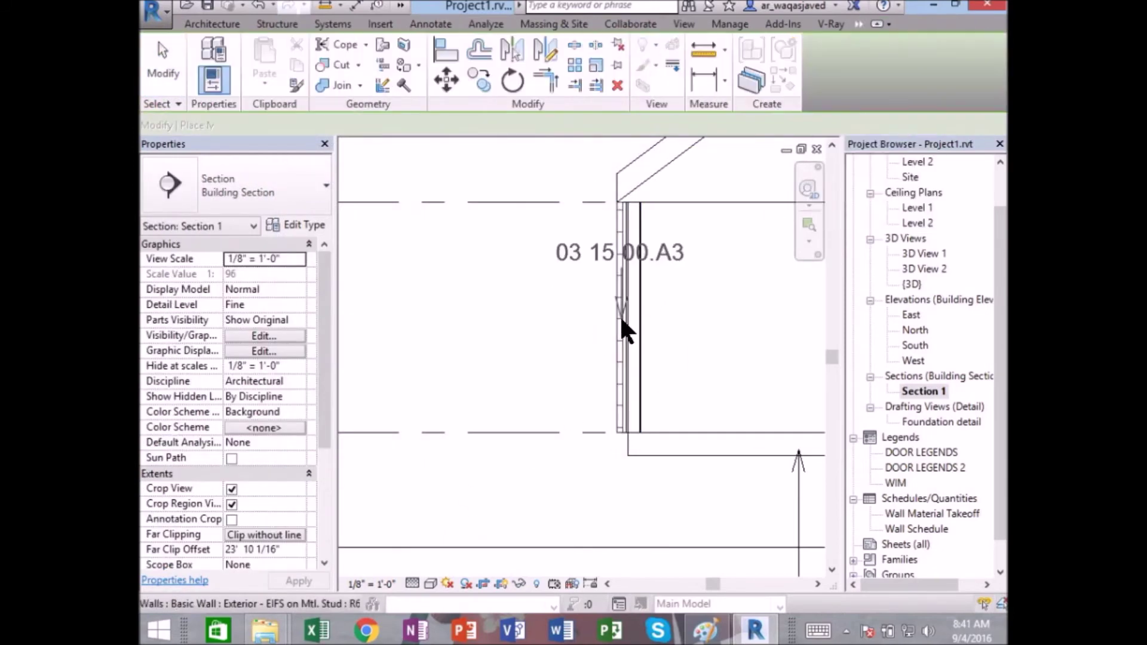
{"action": "scroll", "coordinate": [641, 314], "scroll_direction": "up", "scroll_amount": 2}
{"action": "scroll", "coordinate": [633, 335], "scroll_direction": "up", "scroll_amount": 1}
{"action": "scroll", "coordinate": [638, 362], "scroll_direction": "up", "scroll_amount": 1}
{"action": "scroll", "coordinate": [610, 367], "scroll_direction": "up", "scroll_amount": 1}
{"action": "scroll", "coordinate": [567, 371], "scroll_direction": "up", "scroll_amount": 1}
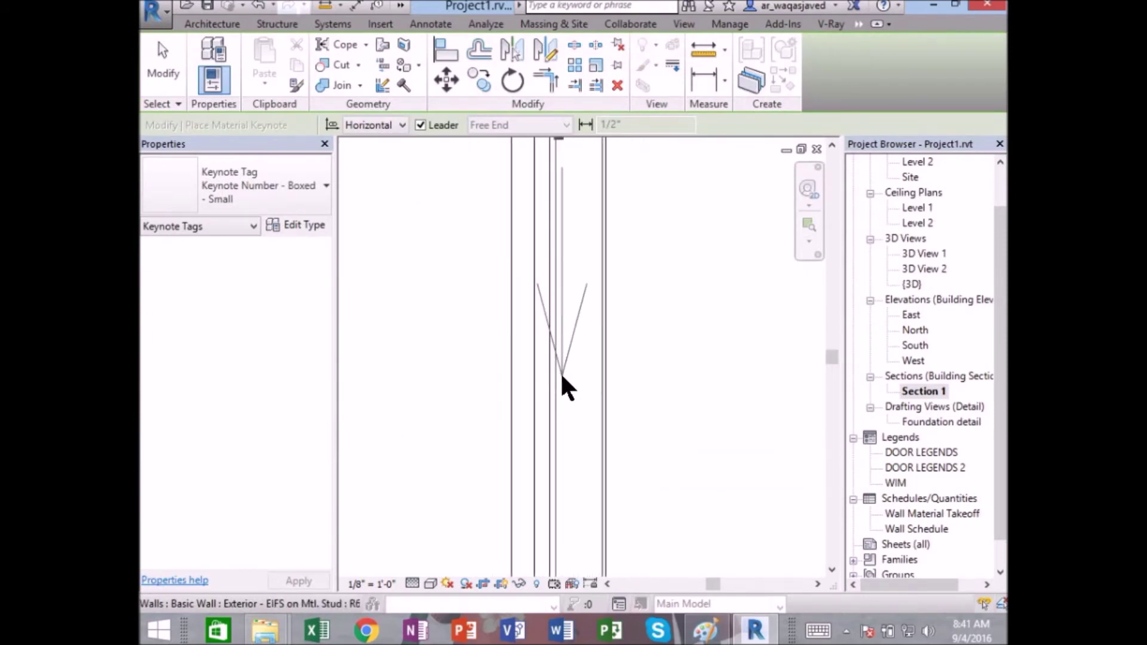
{"action": "scroll", "coordinate": [552, 372], "scroll_direction": "up", "scroll_amount": 1}
{"action": "scroll", "coordinate": [553, 374], "scroll_direction": "down", "scroll_amount": 2}
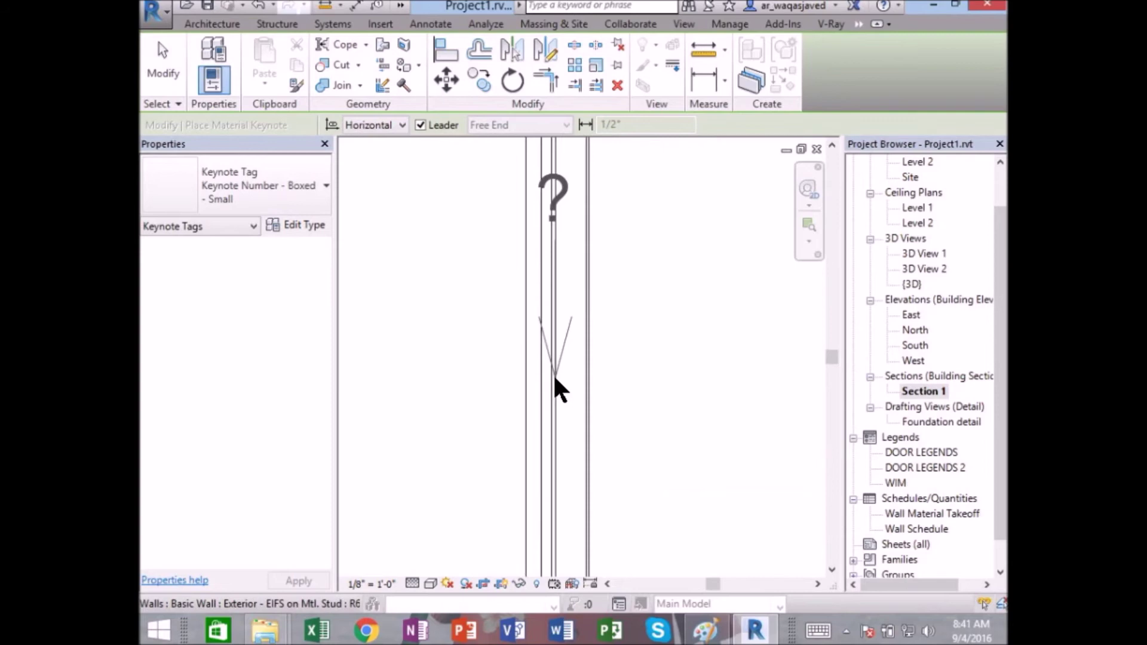
{"action": "scroll", "coordinate": [553, 374], "scroll_direction": "down", "scroll_amount": 1}
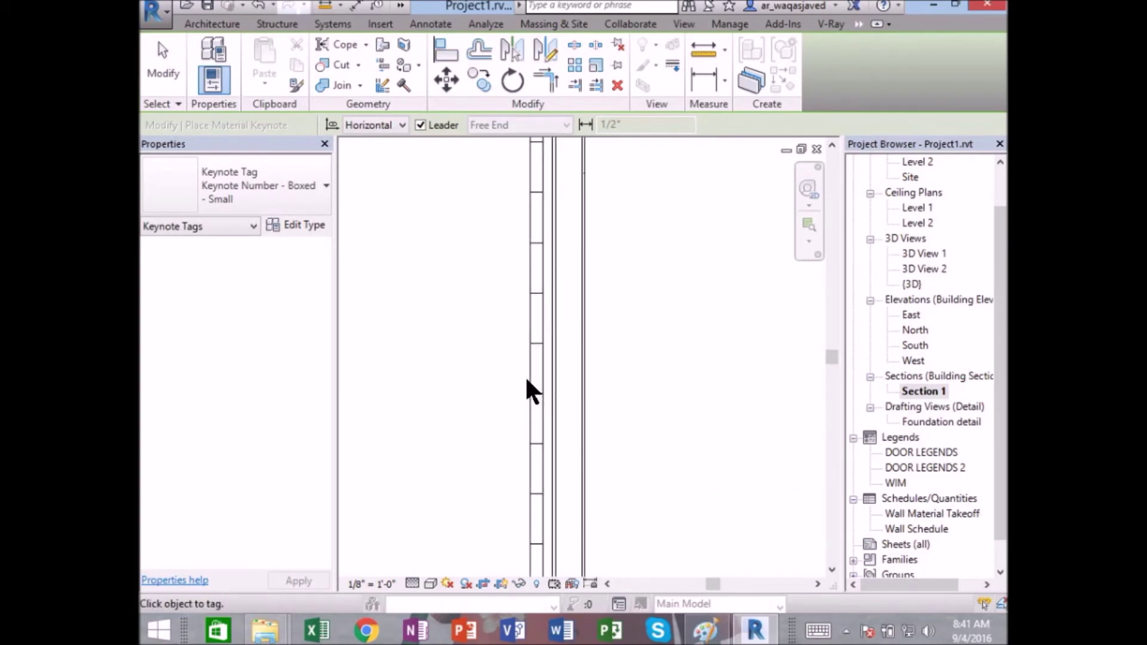
{"action": "scroll", "coordinate": [574, 382], "scroll_direction": "down", "scroll_amount": 2}
{"action": "scroll", "coordinate": [577, 406], "scroll_direction": "up", "scroll_amount": 2}
{"action": "scroll", "coordinate": [578, 432], "scroll_direction": "down", "scroll_amount": 1}
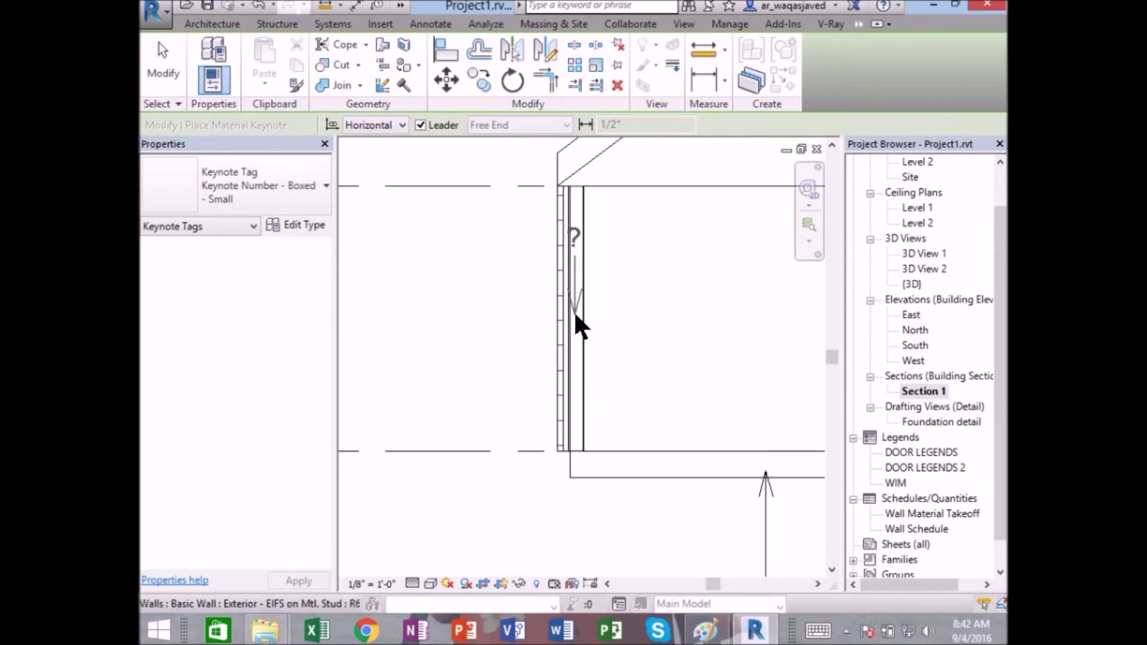
{"action": "scroll", "coordinate": [563, 307], "scroll_direction": "up", "scroll_amount": 2}
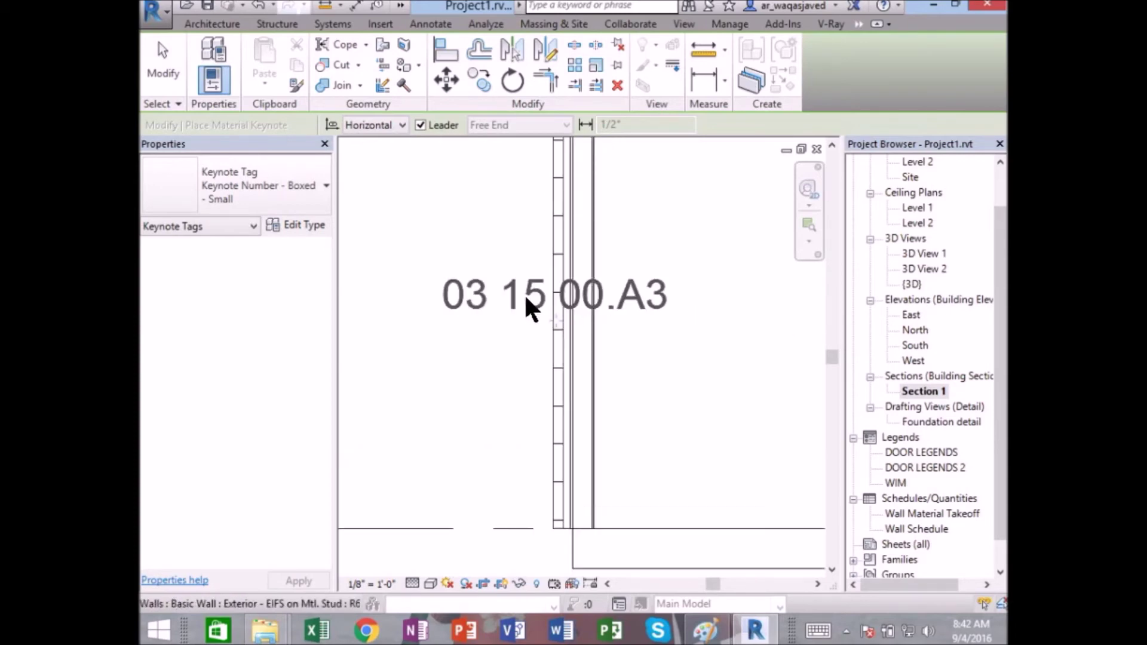
- Place the 03 15 00.A3 tag with an elbowed leader pointing at the EIFS wall from the left
{"action": "left_click", "coordinate": [555, 320]}
{"action": "left_click", "coordinate": [466, 271]}
{"action": "left_click", "coordinate": [394, 291]}
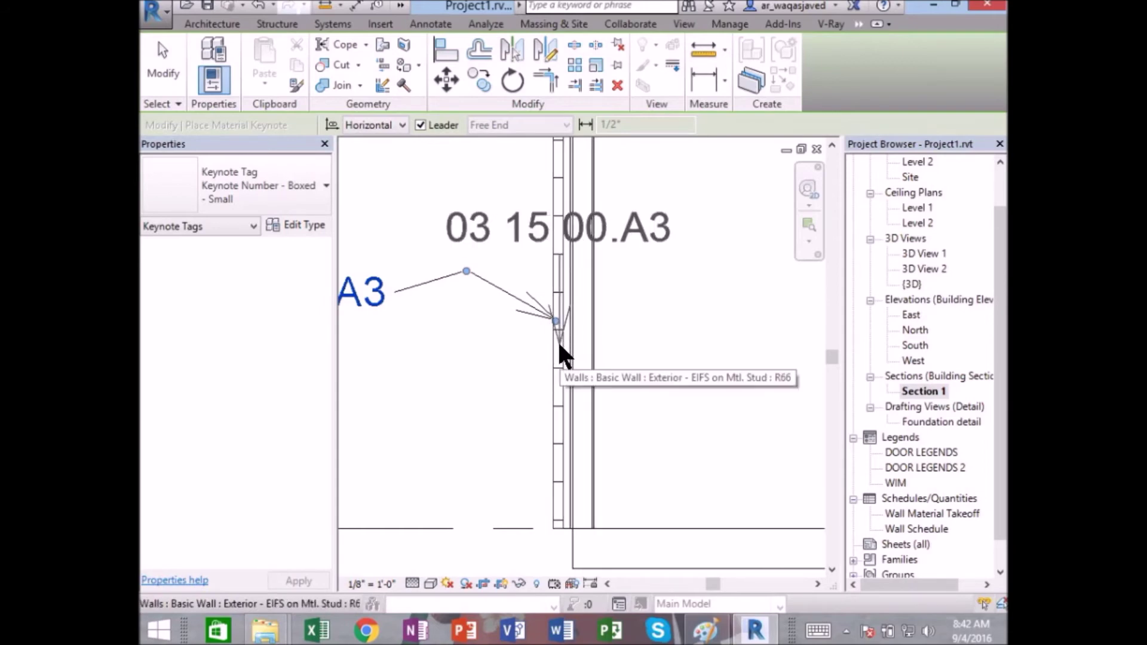
{"action": "scroll", "coordinate": [559, 343], "scroll_direction": "down", "scroll_amount": 3}
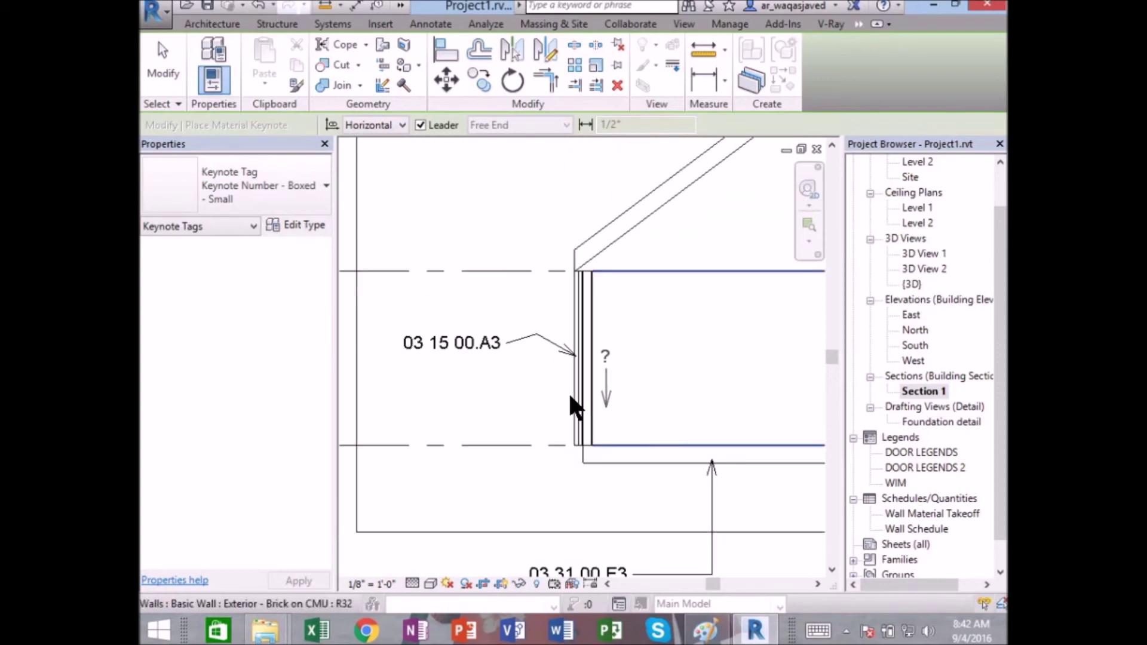
{"action": "scroll", "coordinate": [529, 379], "scroll_direction": "up", "scroll_amount": 2}
{"action": "key", "text": "Escape"}
{"action": "key", "text": "Escape"}
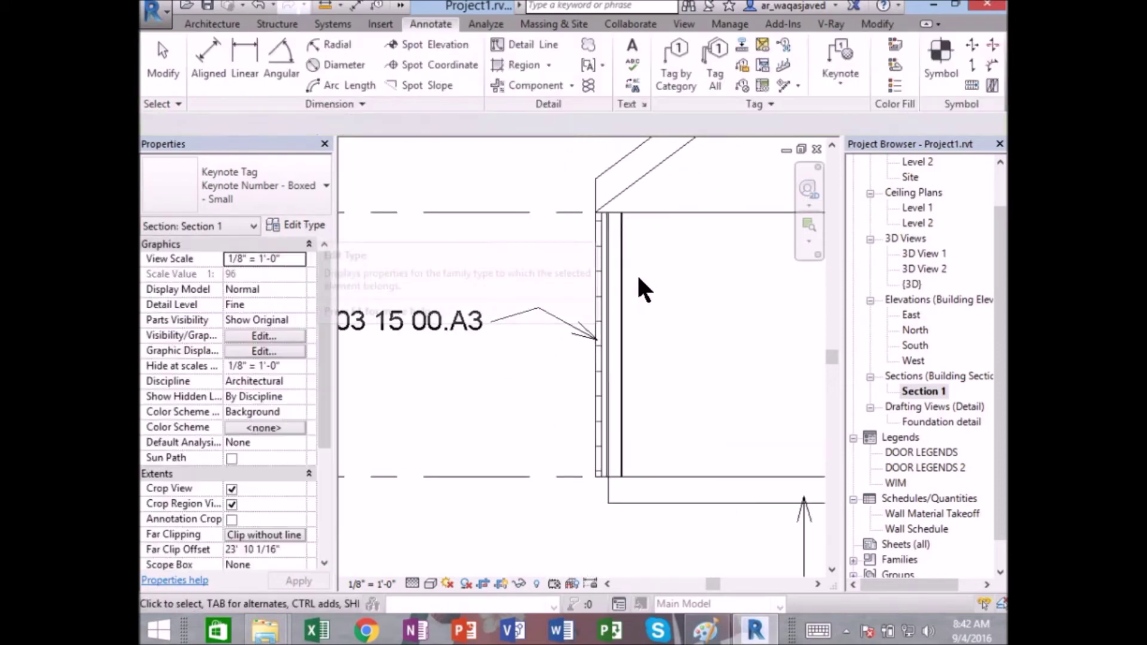
- Open the Metal Stud Layer material's Identity tab from the wall's layer structure
{"action": "left_click", "coordinate": [605, 272]}
{"action": "left_click", "coordinate": [308, 227]}
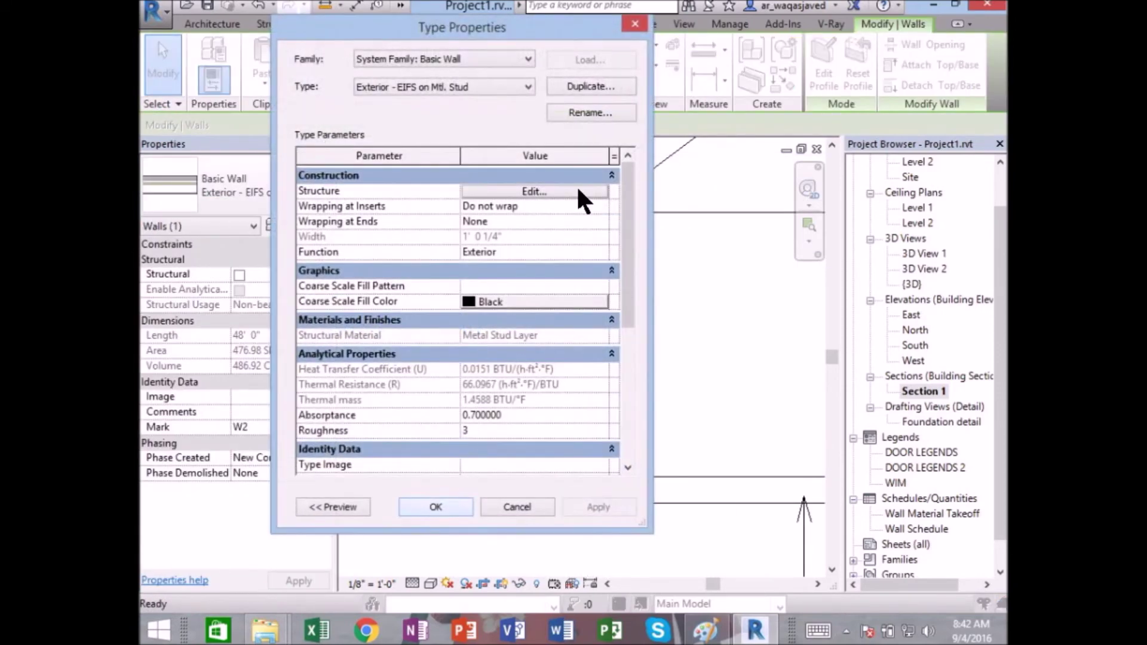
{"action": "left_click", "coordinate": [553, 178]}
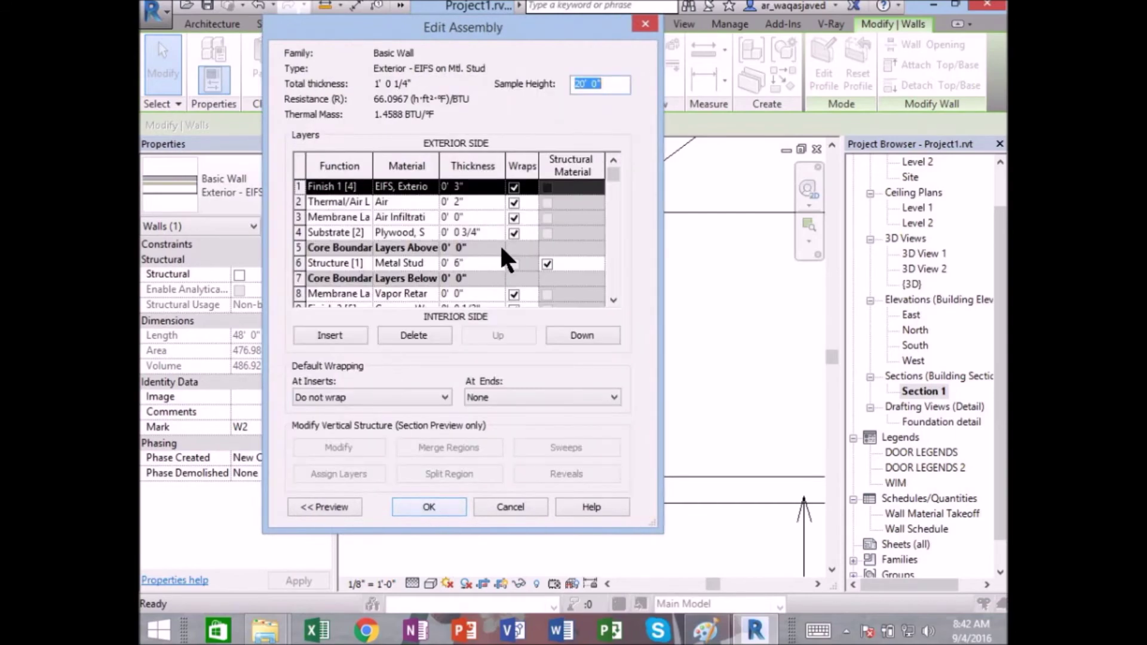
{"action": "left_click", "coordinate": [428, 230]}
{"action": "left_click", "coordinate": [435, 233]}
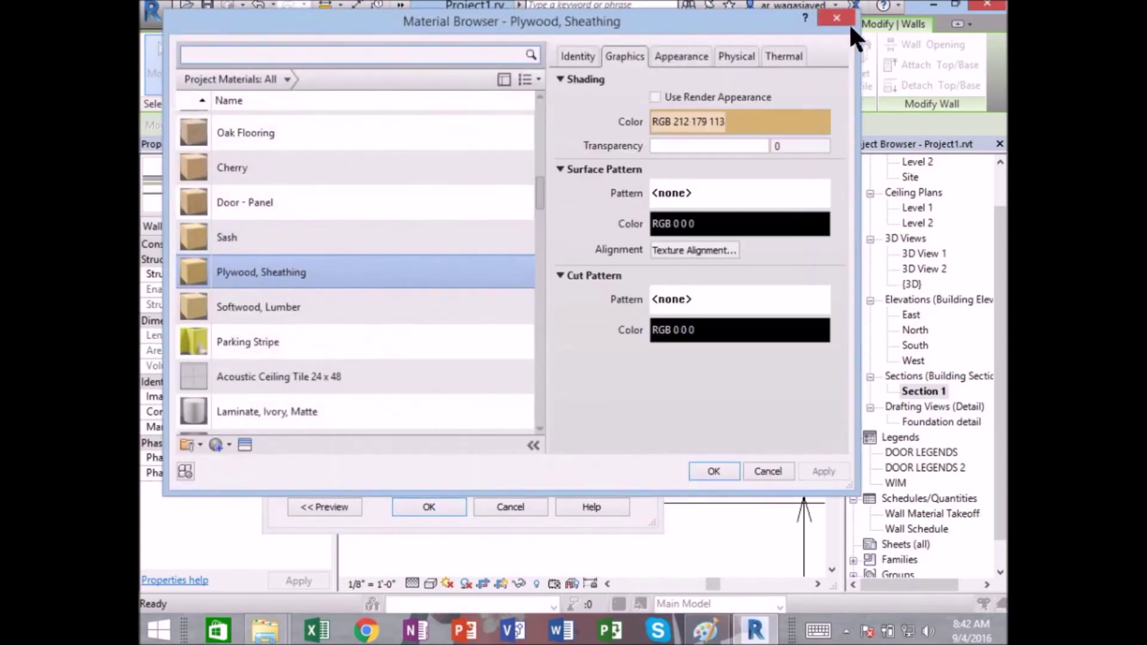
{"action": "left_click", "coordinate": [837, 18]}
{"action": "left_click", "coordinate": [437, 261]}
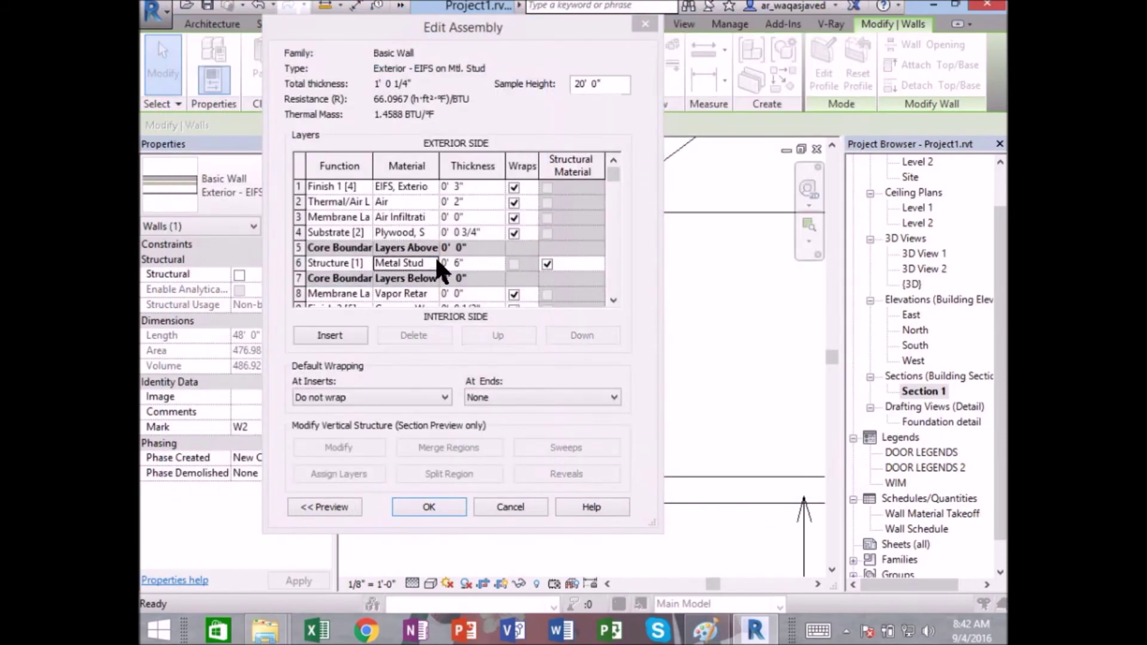
{"action": "left_click", "coordinate": [437, 261]}
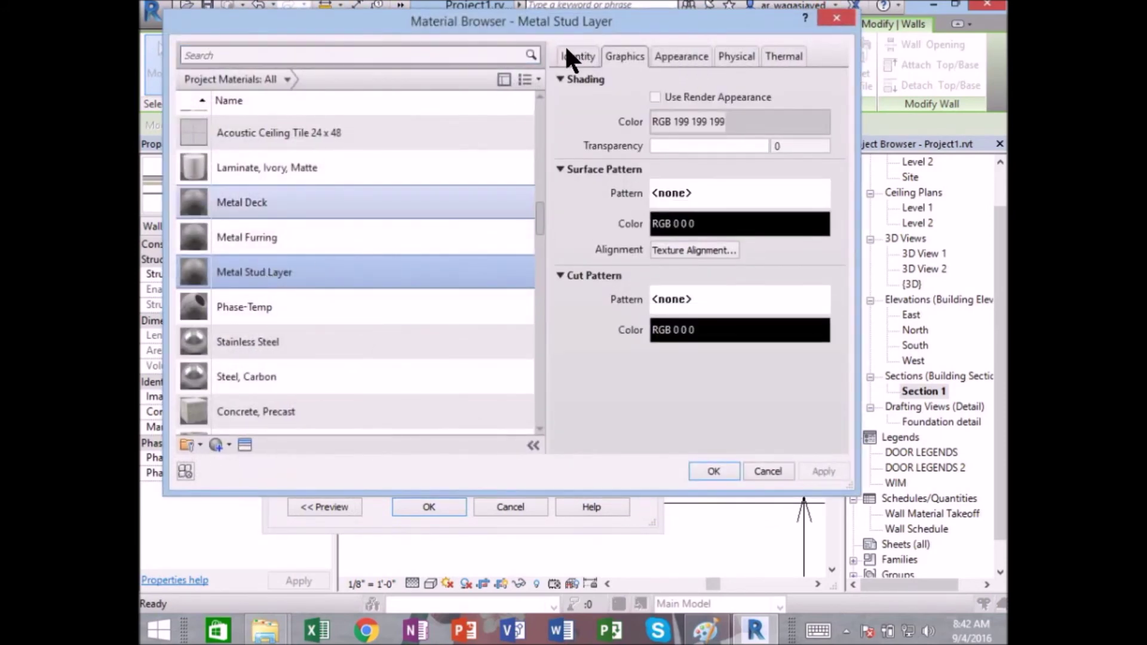
{"action": "left_click", "coordinate": [565, 49]}
- Assign keynote 05 05 23.A7 (1-1/4" A307 Bolt) to the material and close the dialogs
{"action": "left_click", "coordinate": [817, 324]}
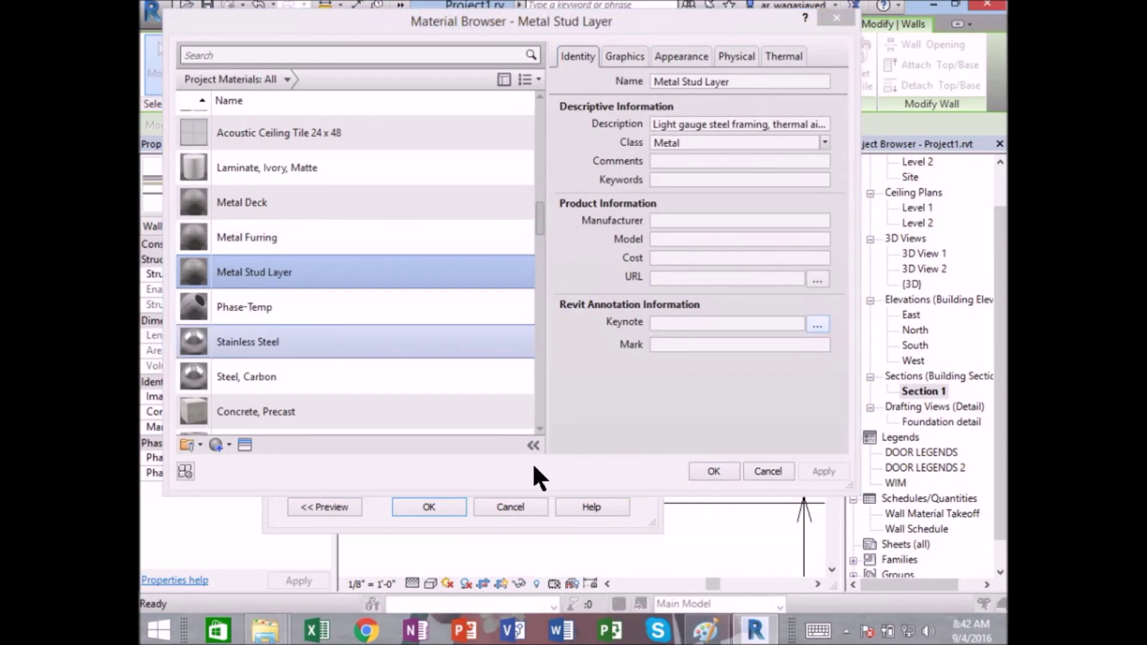
{"action": "left_click", "coordinate": [297, 141]}
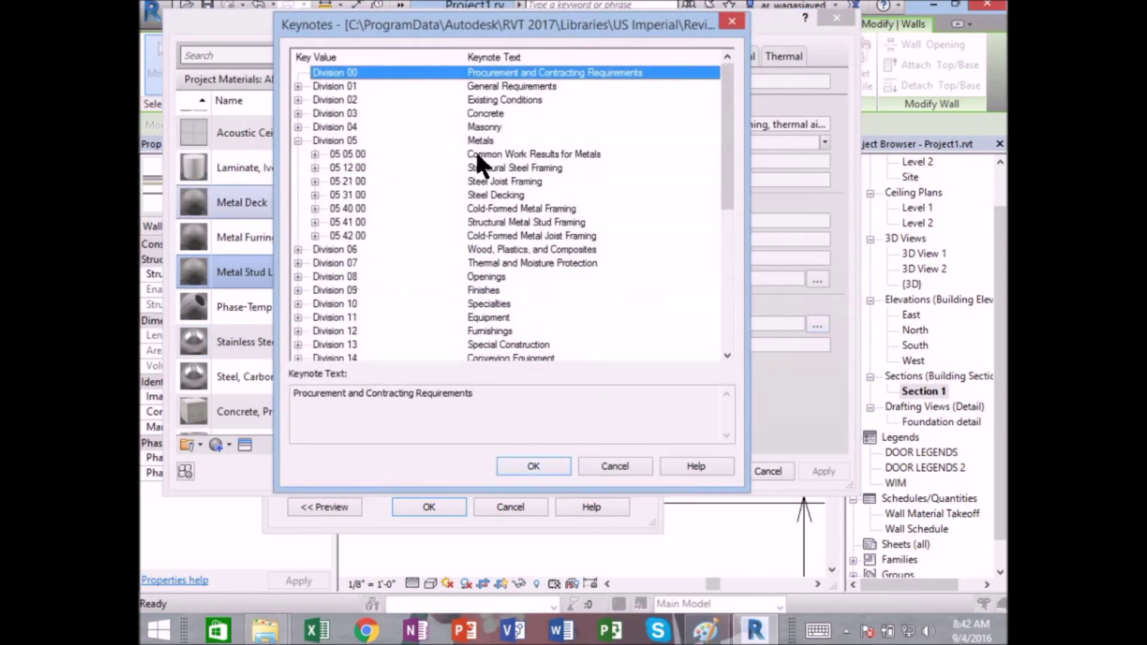
{"action": "left_click", "coordinate": [335, 154]}
{"action": "left_click", "coordinate": [473, 179]}
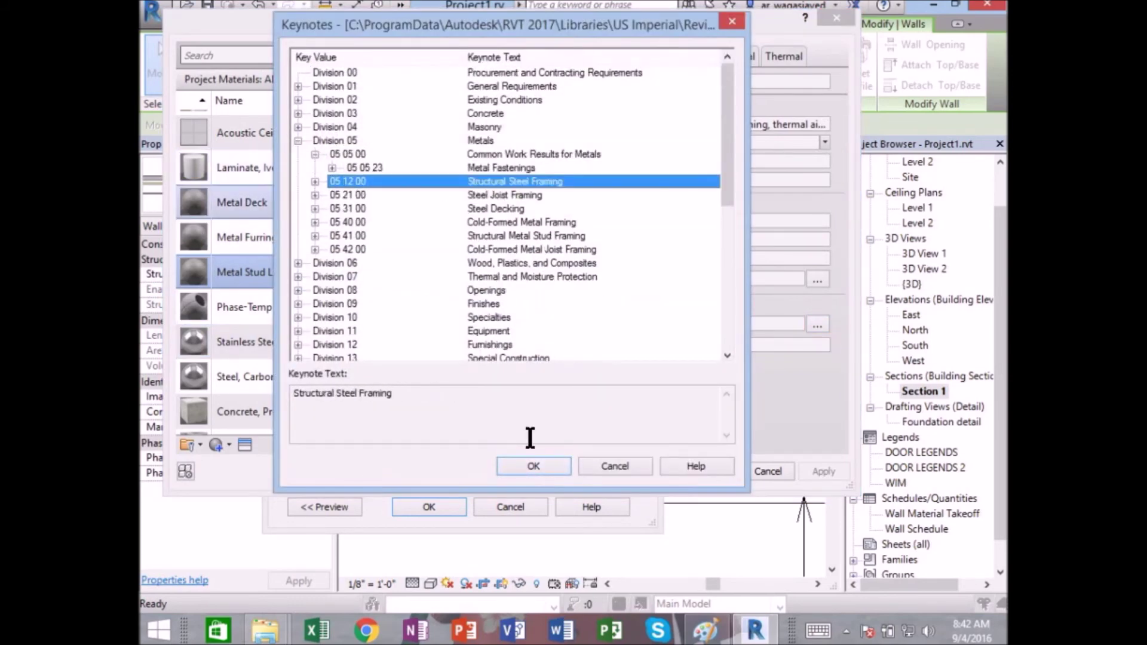
{"action": "left_click", "coordinate": [329, 167]}
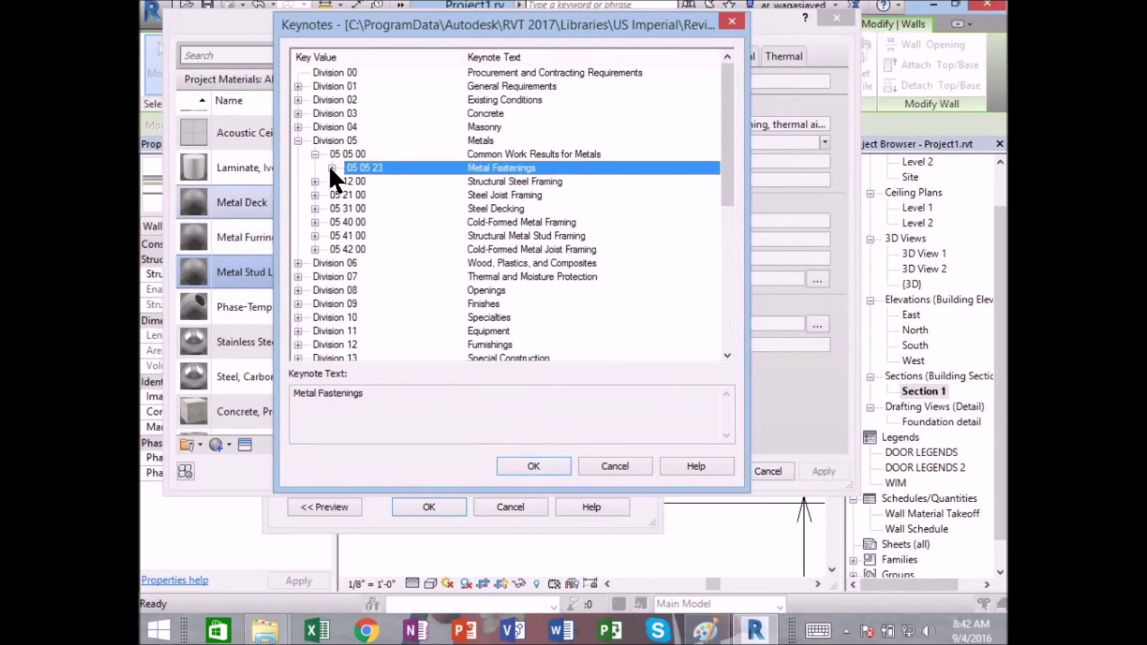
{"action": "left_click", "coordinate": [497, 168]}
{"action": "left_click", "coordinate": [529, 467]}
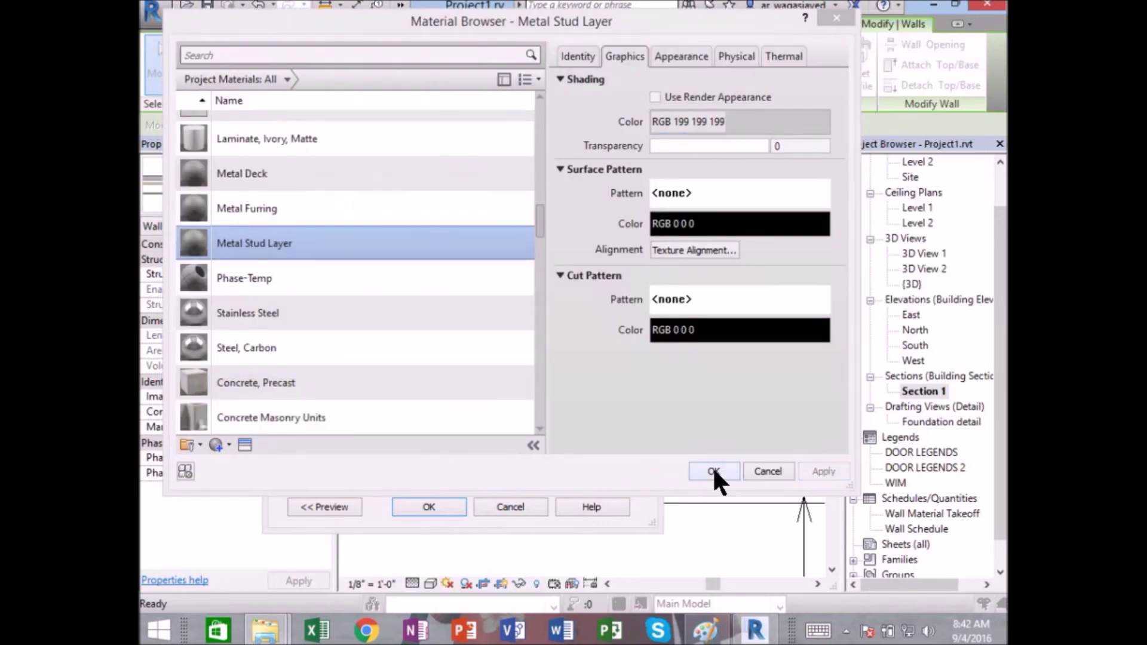
{"action": "left_click", "coordinate": [713, 467]}
{"action": "left_click", "coordinate": [429, 504]}
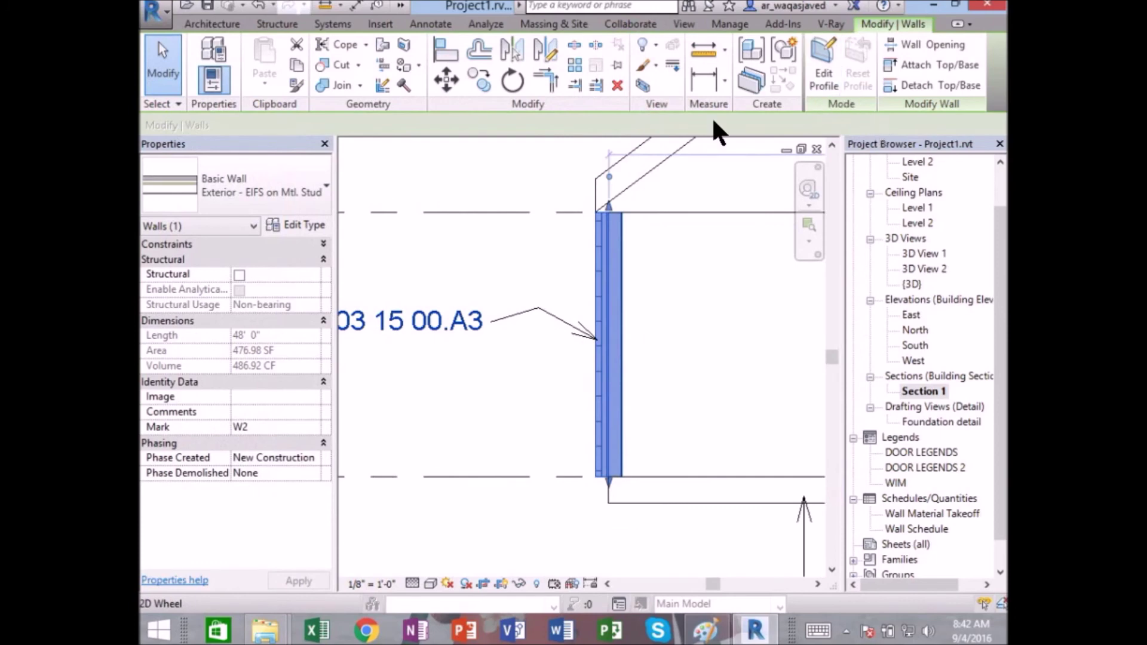
- Place a 05 05 23.A7 material keynote tag with an elbowed leader to the right of the metal studs
{"action": "left_click", "coordinate": [430, 24]}
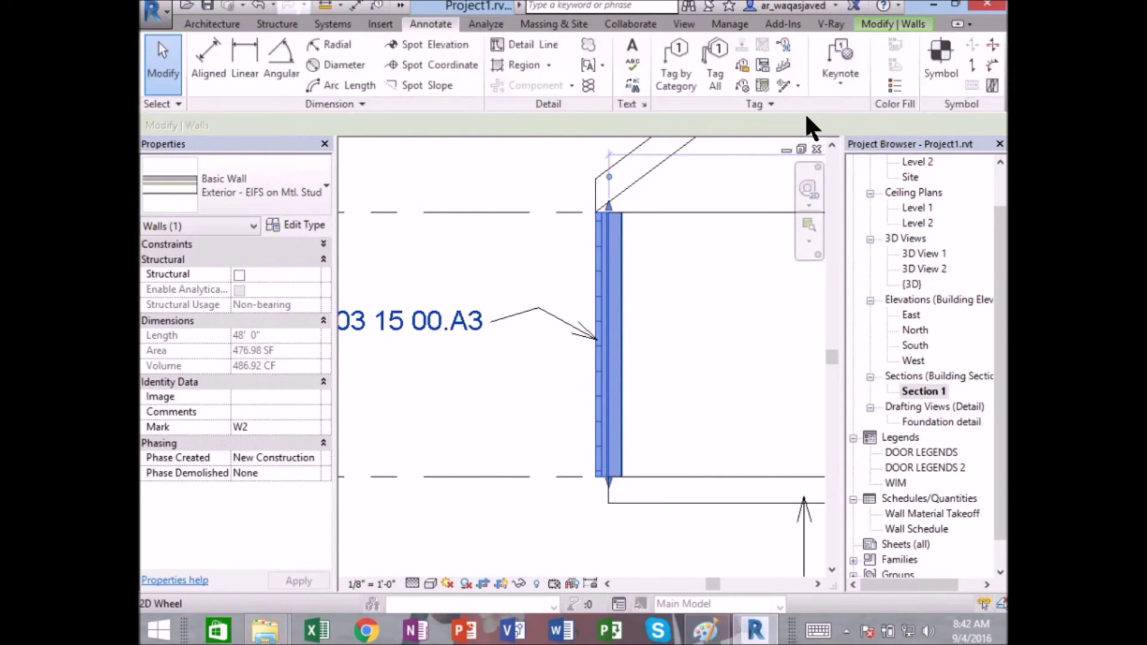
{"action": "left_click", "coordinate": [841, 93]}
{"action": "left_click", "coordinate": [884, 147]}
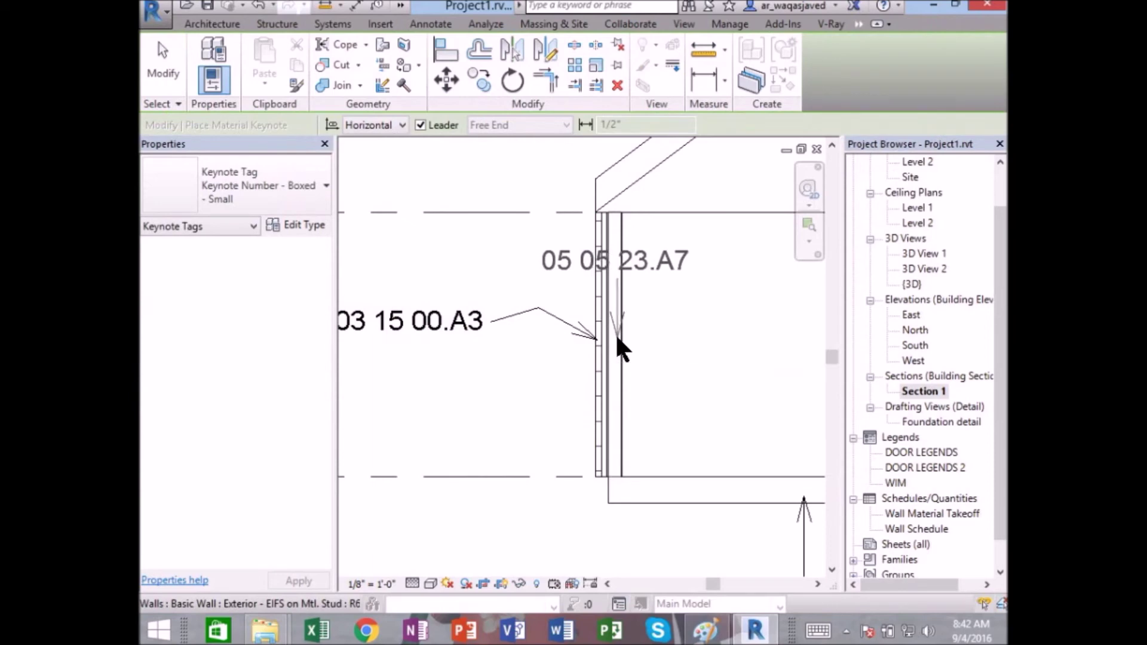
{"action": "left_click", "coordinate": [618, 337]}
{"action": "left_click", "coordinate": [683, 287]}
{"action": "left_click", "coordinate": [746, 289]}
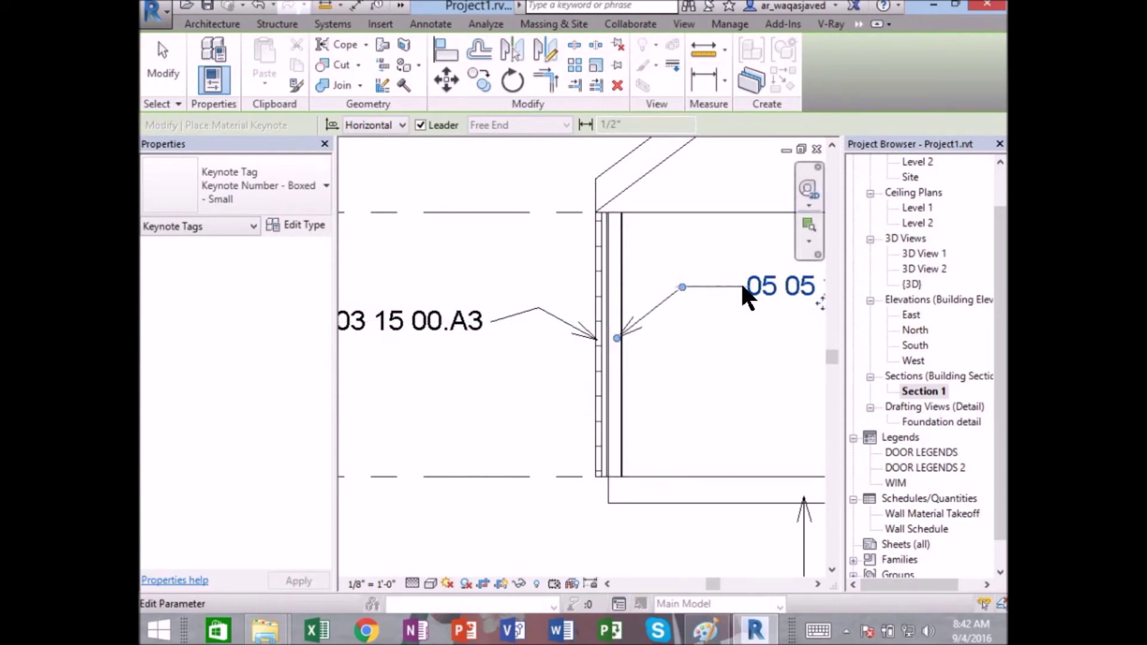
{"action": "scroll", "coordinate": [627, 340], "scroll_direction": "down", "scroll_amount": 2}
{"action": "scroll", "coordinate": [492, 359], "scroll_direction": "up", "scroll_amount": 2}
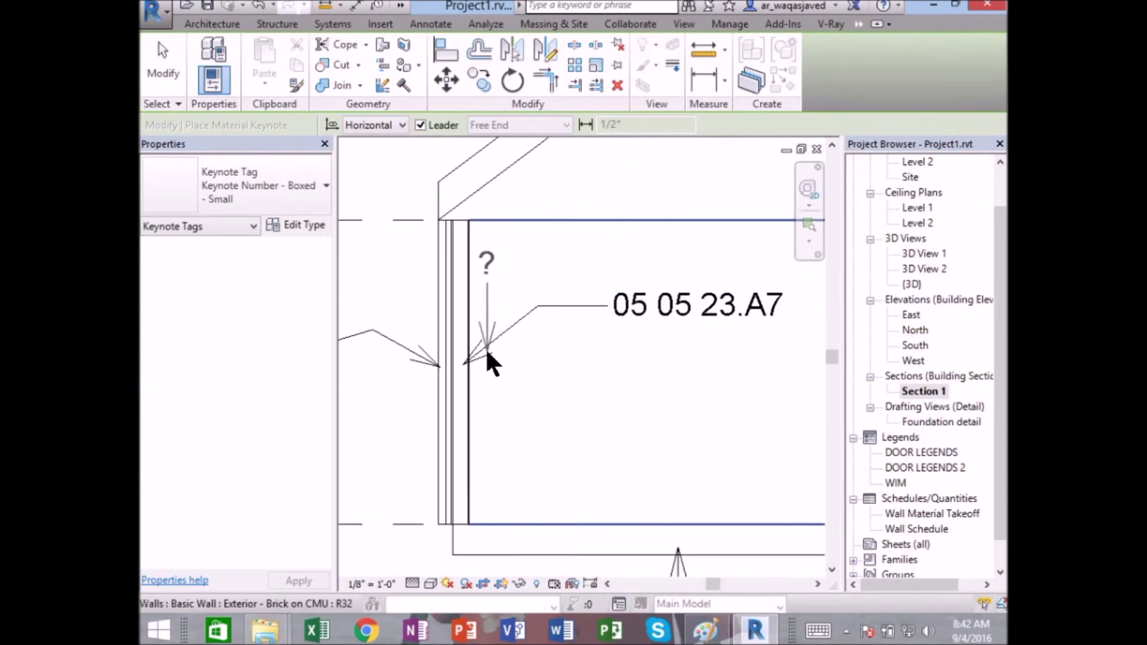
{"action": "scroll", "coordinate": [433, 374], "scroll_direction": "up", "scroll_amount": 1}
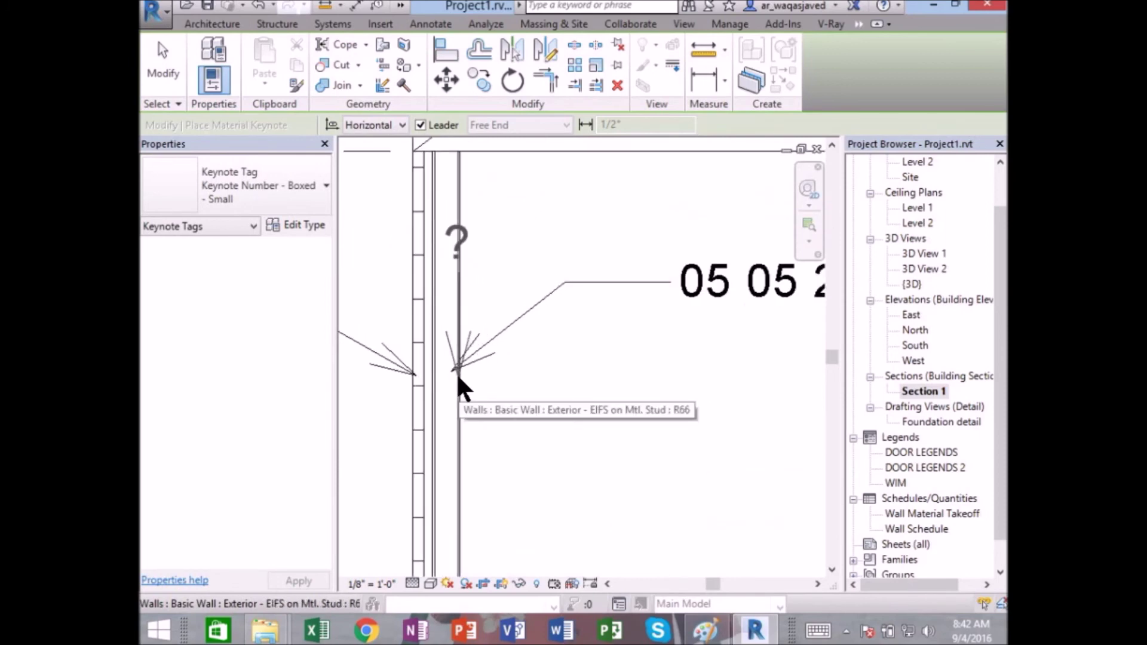
{"action": "scroll", "coordinate": [463, 394], "scroll_direction": "down", "scroll_amount": 3}
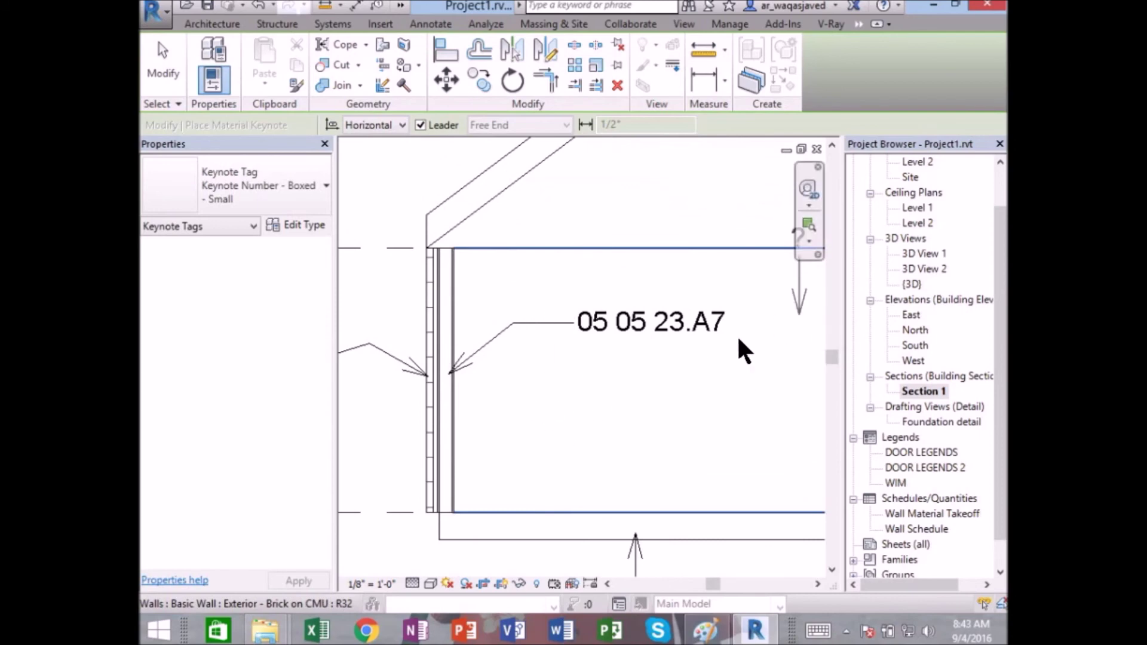
{"action": "scroll", "coordinate": [687, 441], "scroll_direction": "up", "scroll_amount": 1}
{"action": "key", "text": "Escape"}
{"action": "left_click", "coordinate": [661, 340]}
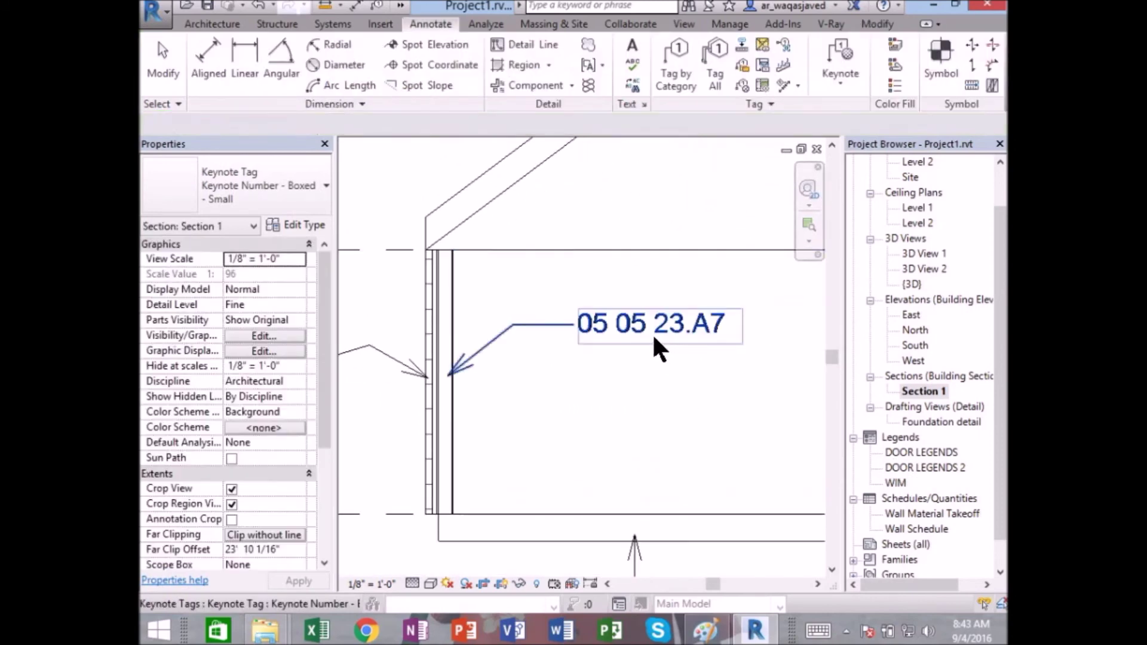
- Turn off Keynote Number in the keynote tag type so only Keynote Text shows
{"action": "left_click", "coordinate": [302, 226]}
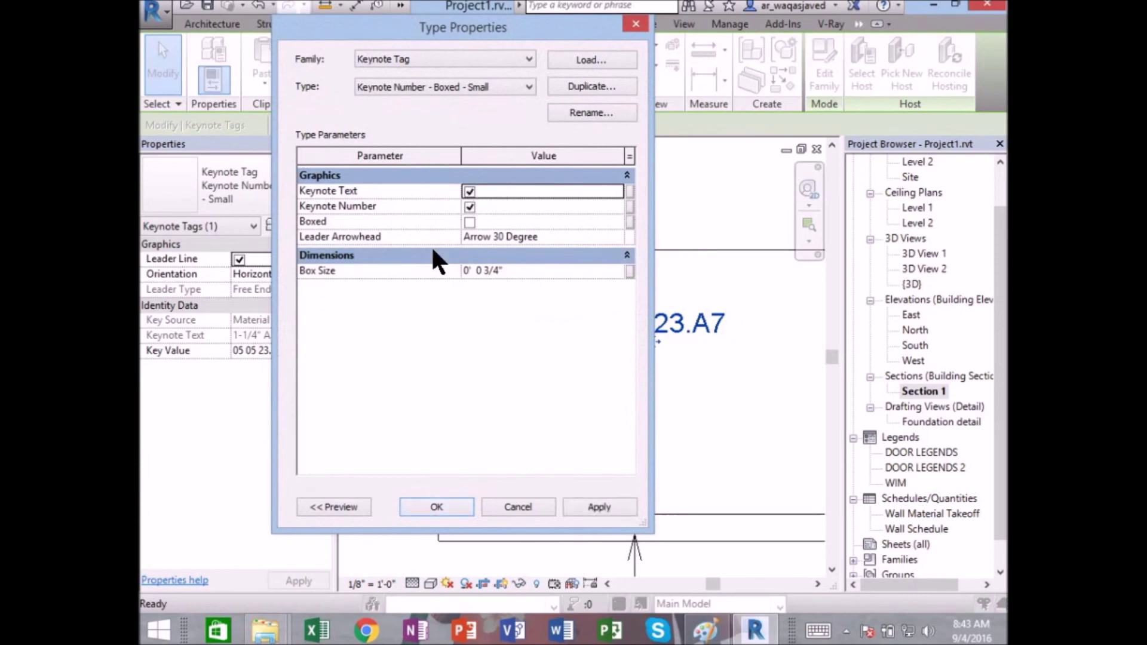
{"action": "left_click", "coordinate": [471, 207]}
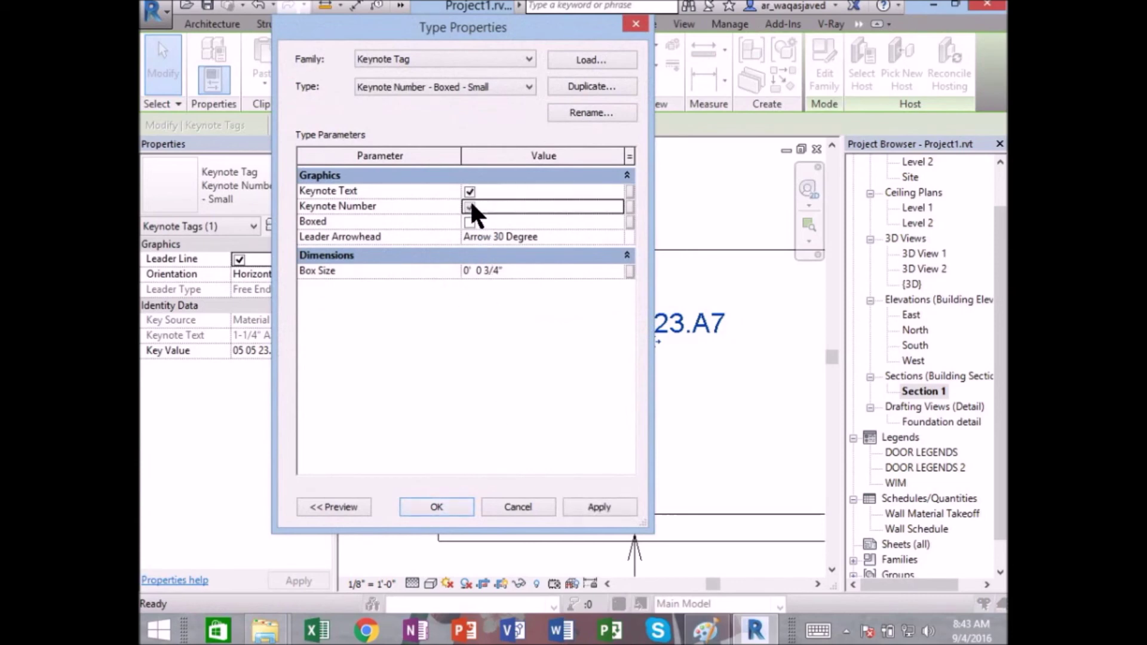
{"action": "left_click", "coordinate": [601, 508]}
{"action": "left_click", "coordinate": [433, 510]}
{"action": "left_click", "coordinate": [631, 459]}
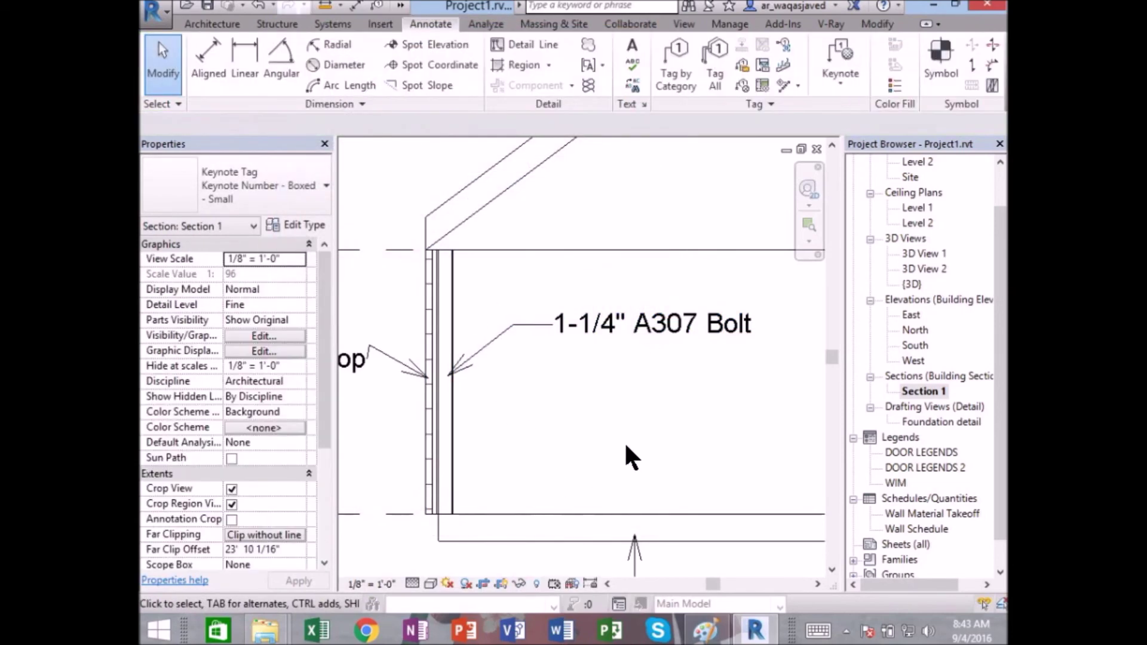
- Pan and zoom to view both tags reading Dumbbell Waterstop and 1-1/4" A307 Bolt
{"action": "scroll", "coordinate": [631, 459], "scroll_direction": "down", "scroll_amount": 1}
{"action": "scroll", "coordinate": [559, 378], "scroll_direction": "up", "scroll_amount": 1}
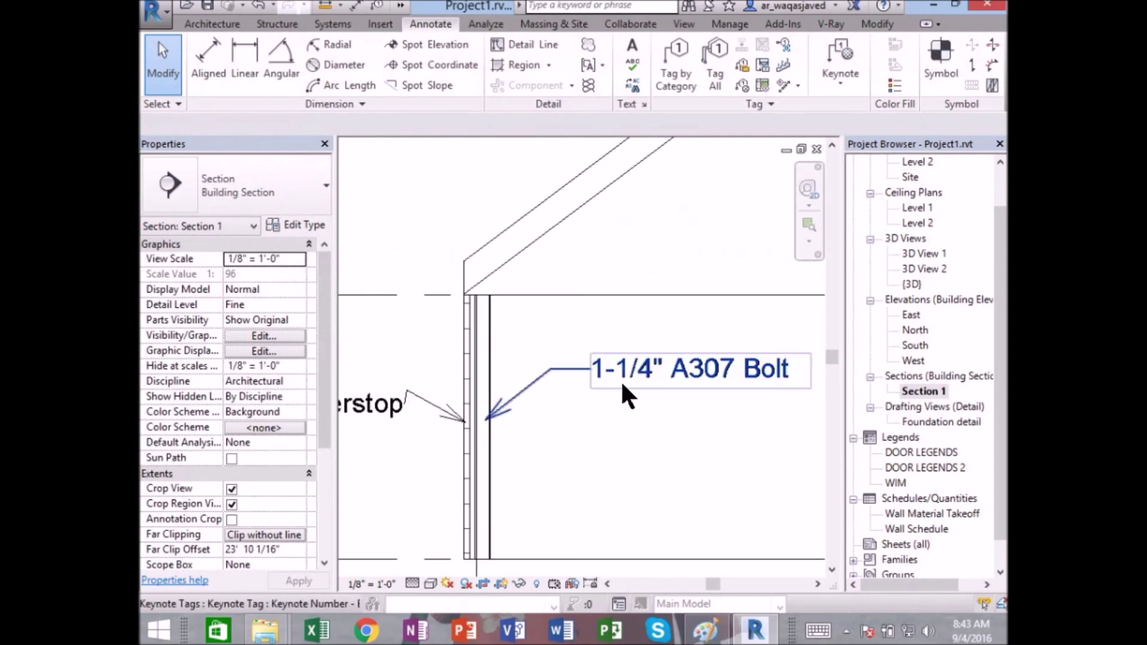
{"action": "scroll", "coordinate": [771, 412], "scroll_direction": "down", "scroll_amount": 1}
{"action": "scroll", "coordinate": [743, 422], "scroll_direction": "down", "scroll_amount": 1}
{"action": "scroll", "coordinate": [526, 541], "scroll_direction": "up", "scroll_amount": 1}
{"action": "scroll", "coordinate": [526, 541], "scroll_direction": "down", "scroll_amount": 1}
{"action": "middle_click_drag", "start_coordinate": [607, 530], "coordinate": [538, 371]}
{"action": "scroll", "coordinate": [395, 271], "scroll_direction": "up", "scroll_amount": 1}
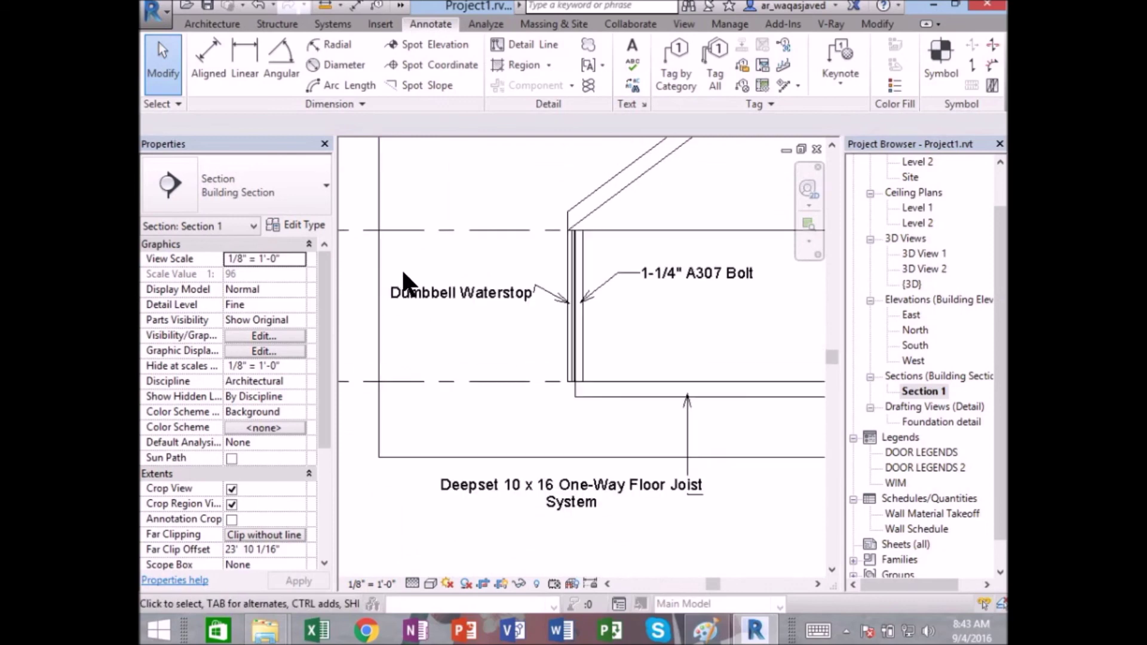
{"action": "scroll", "coordinate": [402, 277], "scroll_direction": "up", "scroll_amount": 1}
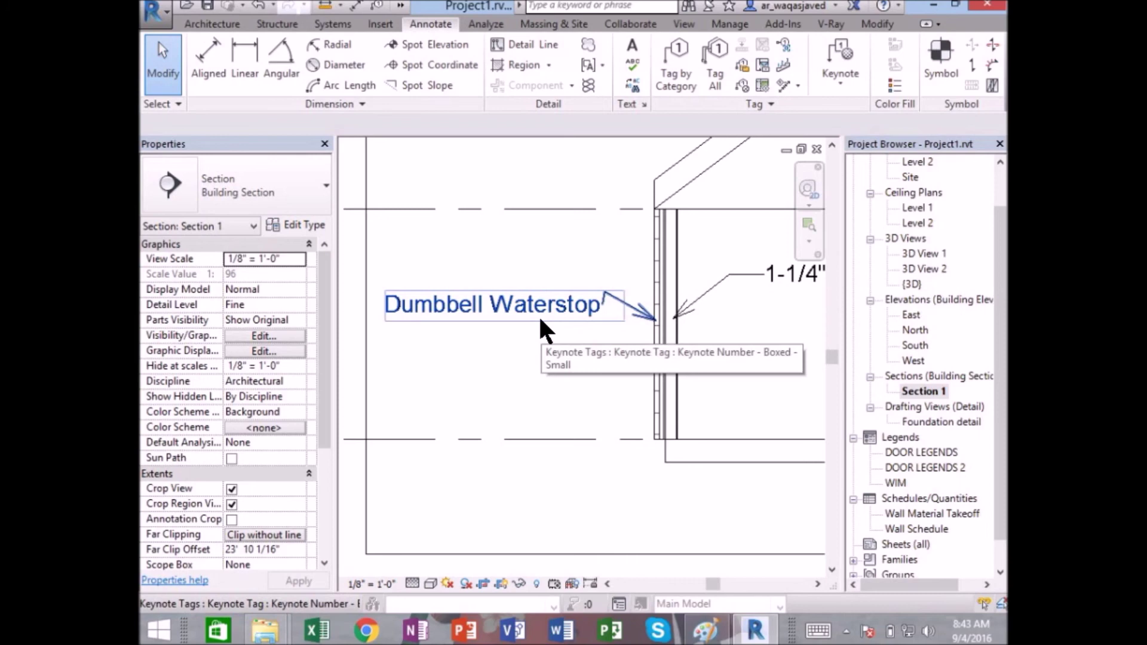
{"action": "left_click", "coordinate": [847, 631]}
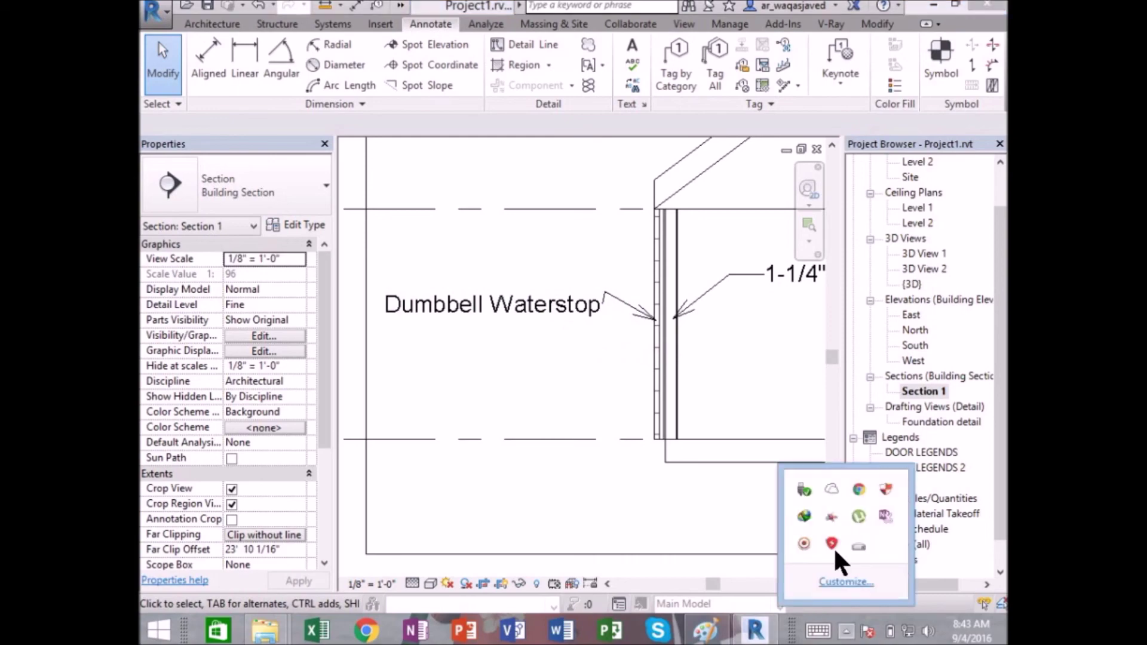
{"action": "left_click", "coordinate": [804, 544]}
{"action": "left_click", "coordinate": [807, 425]}
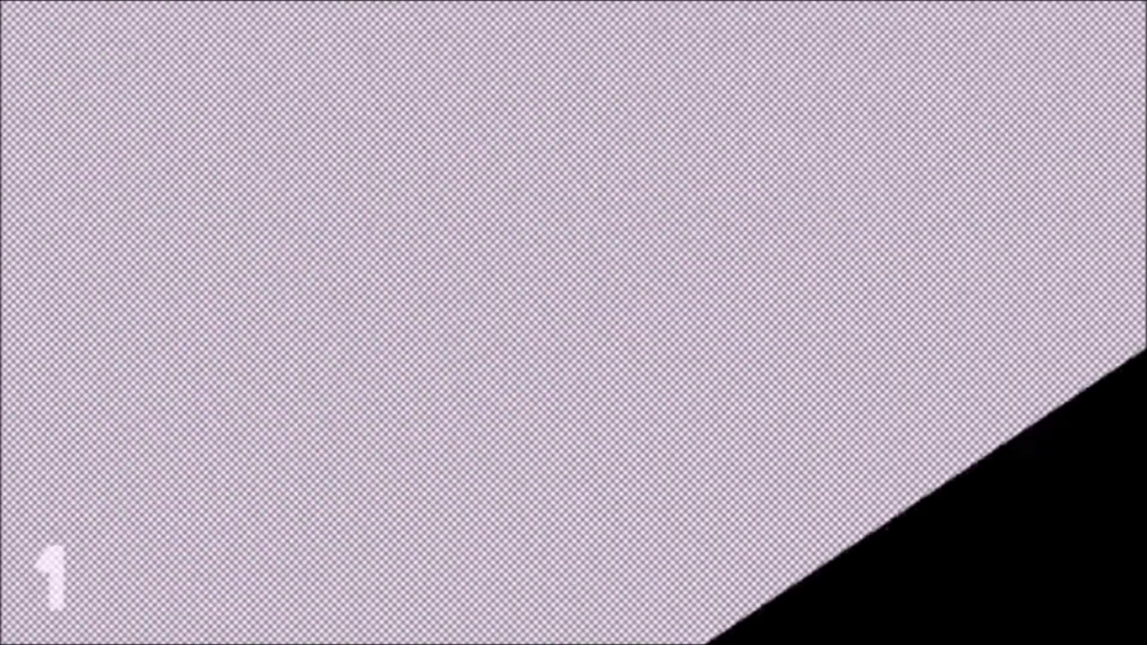